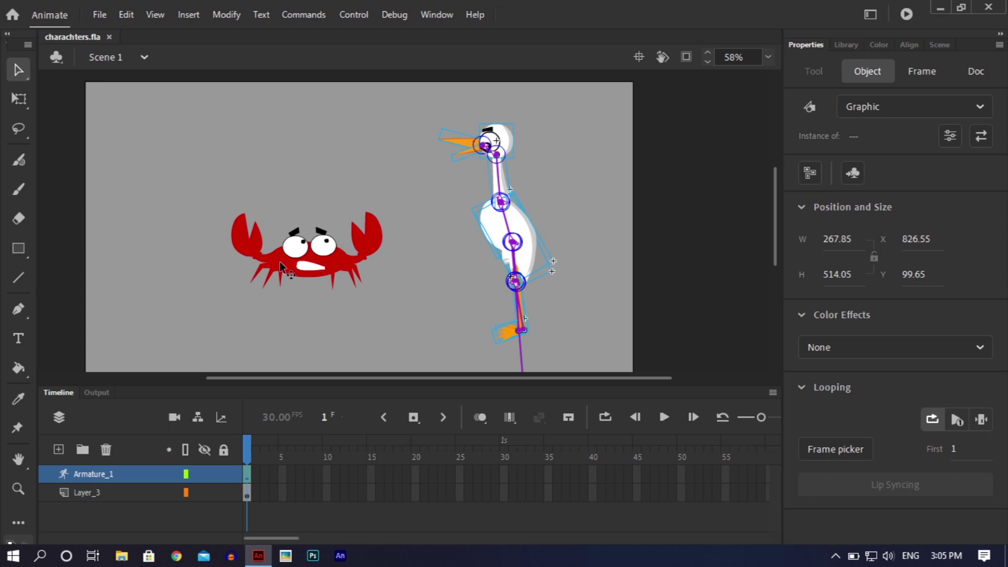
- Open the crab's body c symbol, scrub its animation through to frame 40, look over the keyframes and return to Scene 1
{"action": "left_click", "coordinate": [333, 257]}
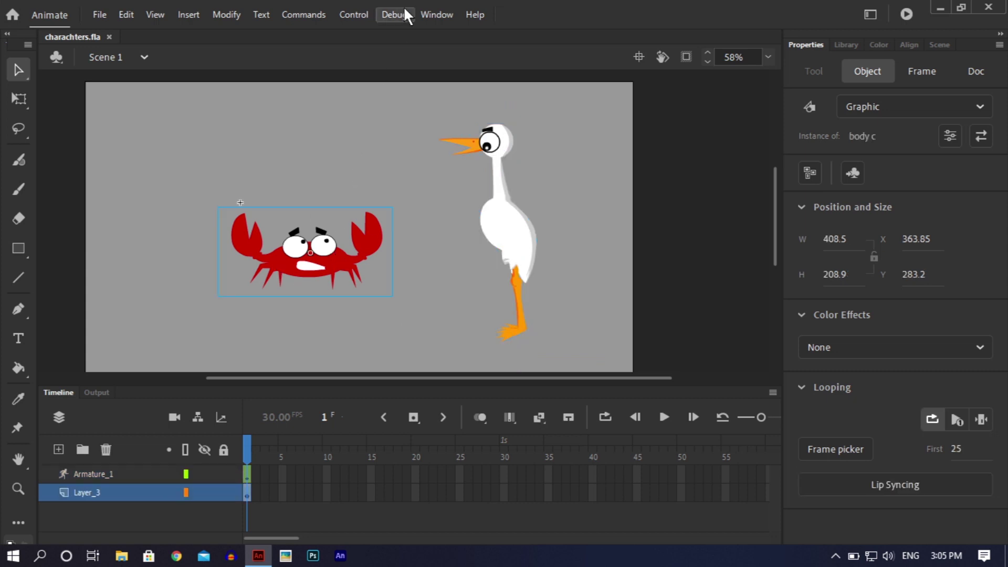
{"action": "key", "text": "ctrl+equal"}
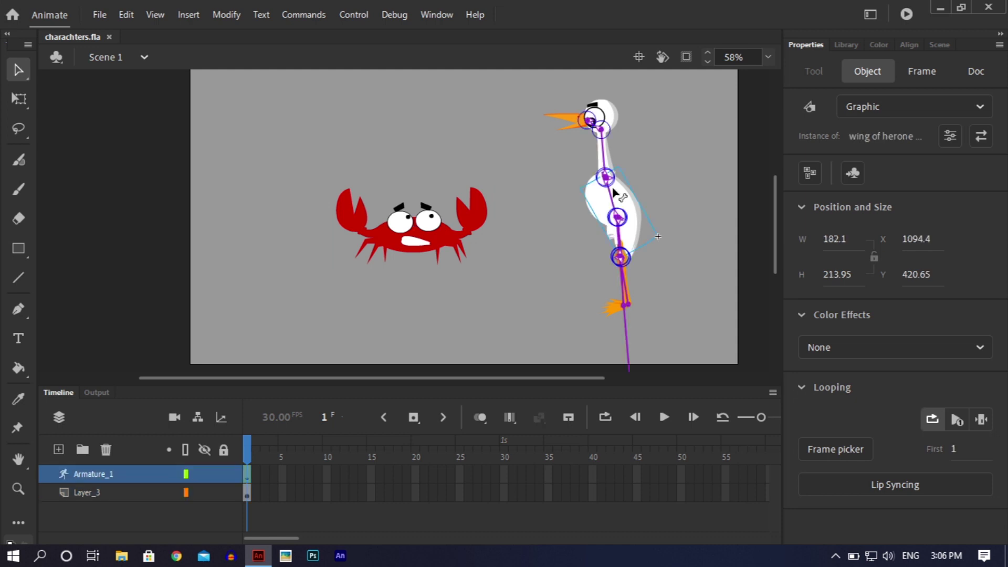
{"action": "left_click", "coordinate": [409, 223]}
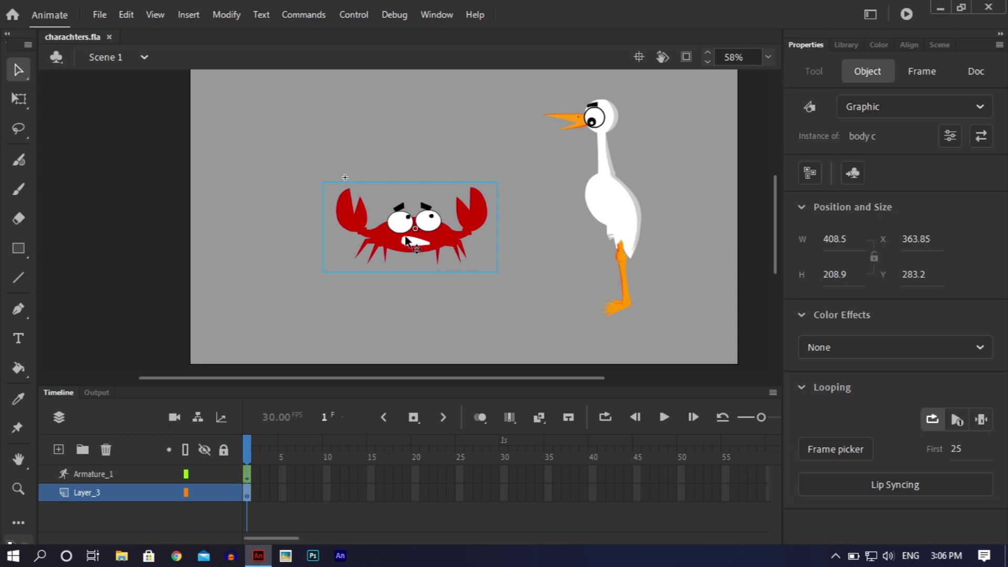
{"action": "double_click", "coordinate": [437, 232]}
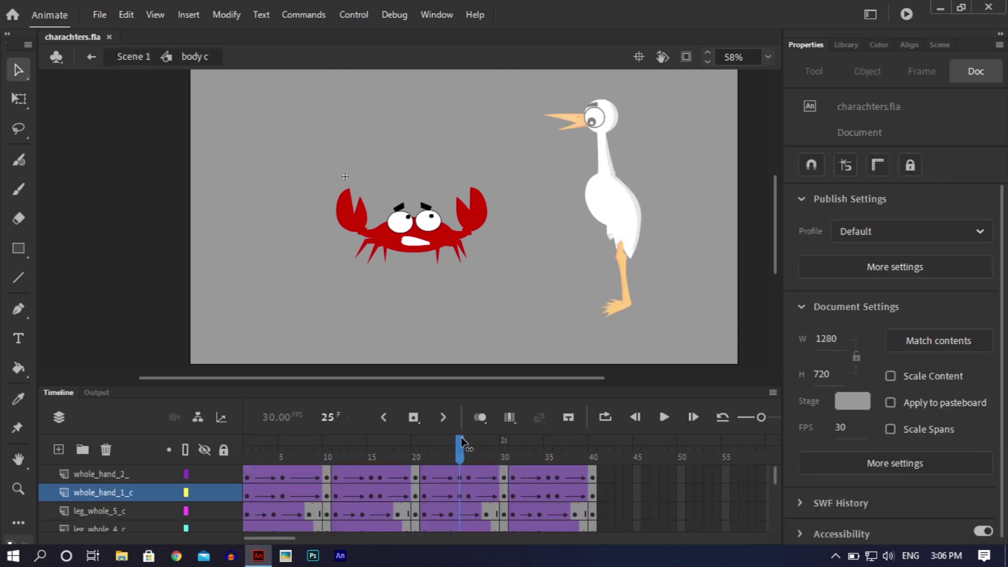
{"action": "left_click_drag", "start_coordinate": [461, 444], "coordinate": [680, 434]}
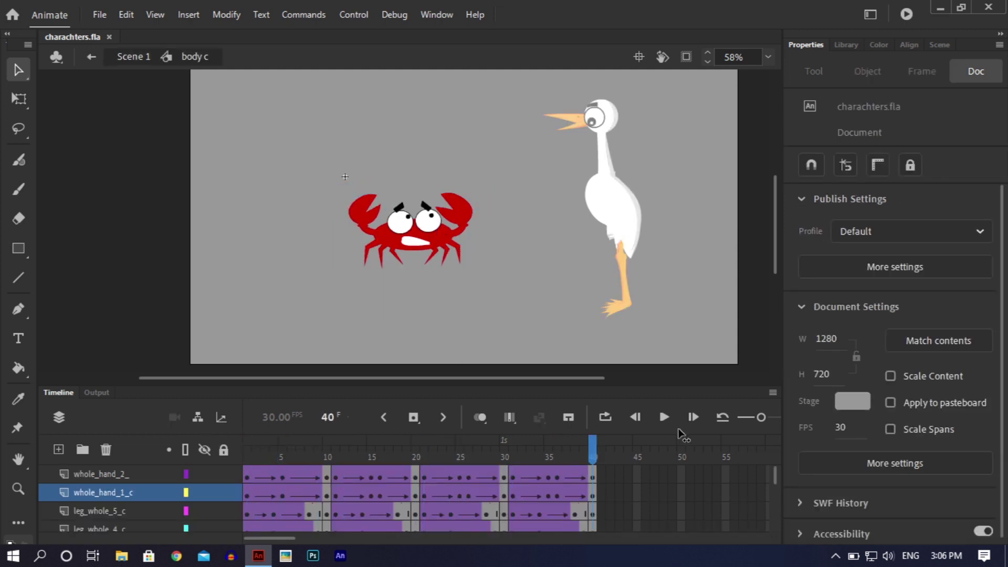
{"action": "left_click_drag", "start_coordinate": [257, 475], "coordinate": [352, 532]}
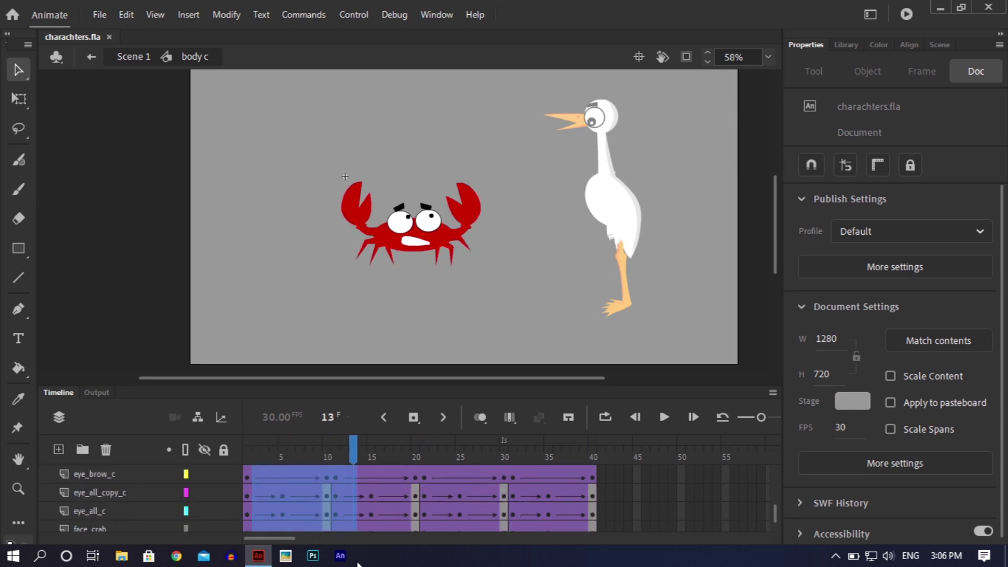
{"action": "left_click", "coordinate": [193, 211]}
{"action": "double_click", "coordinate": [193, 211]}
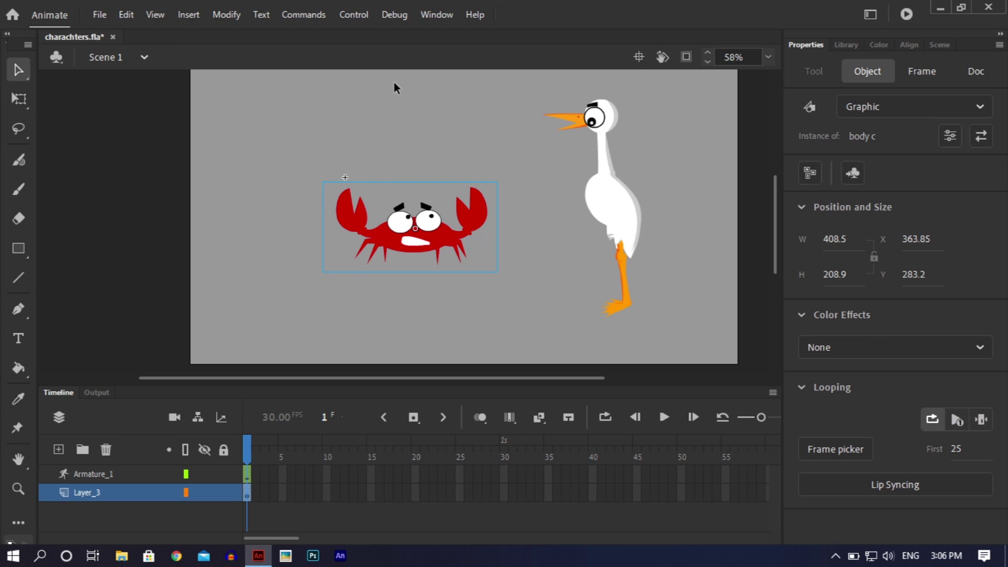
- Break apart the crab's body c instance into its separate part symbols and deselect them
{"action": "key", "text": "ctrl+b"}
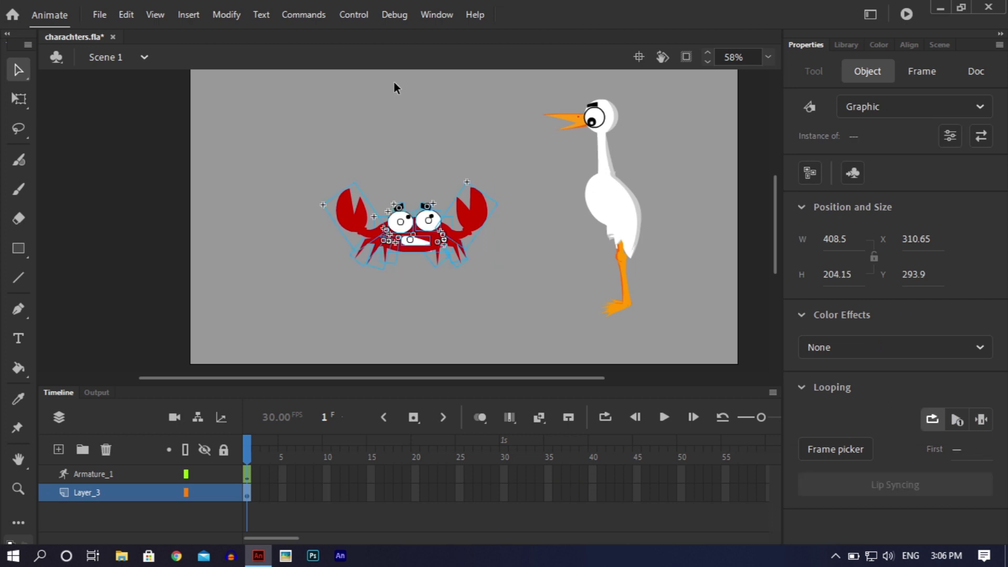
{"action": "key", "text": "ctrl+="}
{"action": "key", "text": "ctrl+="}
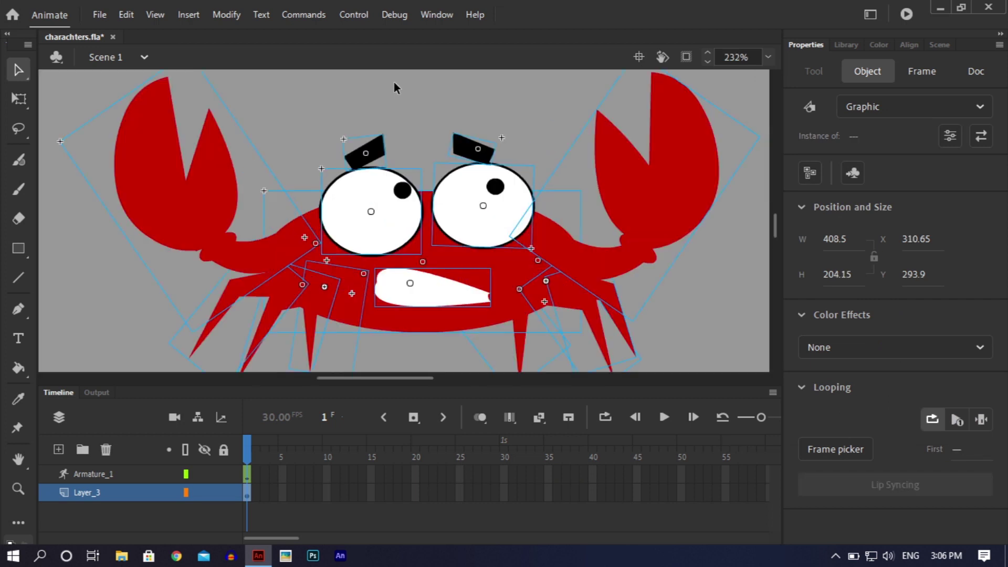
{"action": "key", "text": "ctrl+minus"}
{"action": "left_click", "coordinate": [382, 129]}
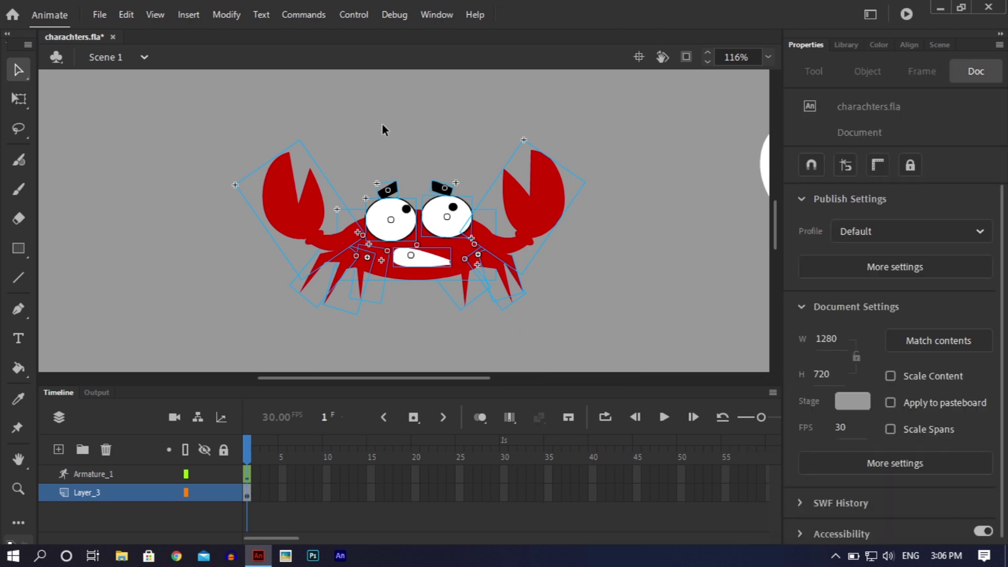
- Try moving the two pincer pieces inside the whole hand 2 symbol, undo each move and return to Scene 1
{"action": "left_click", "coordinate": [273, 202]}
{"action": "double_click", "coordinate": [273, 202]}
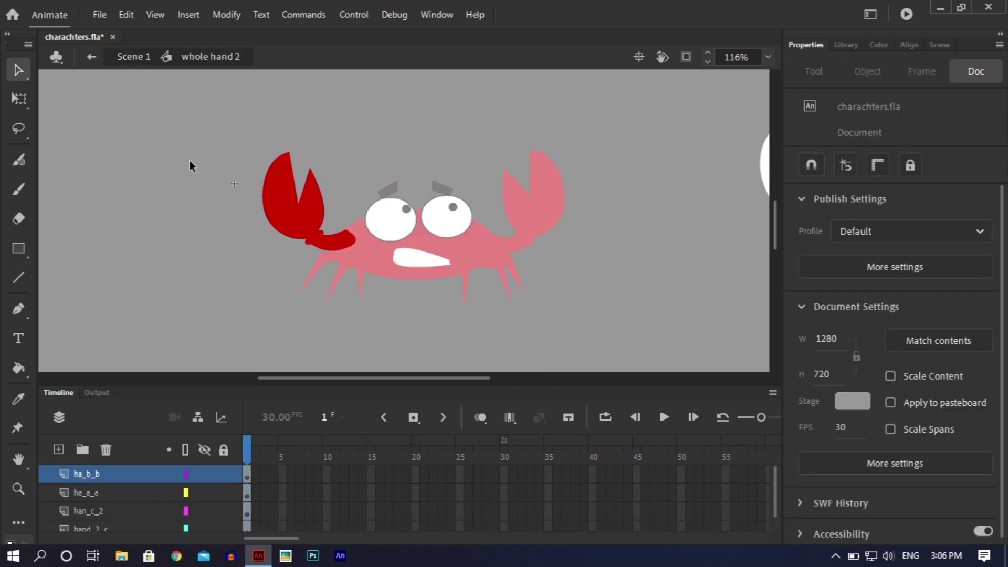
{"action": "left_click_drag", "start_coordinate": [308, 201], "coordinate": [210, 162]}
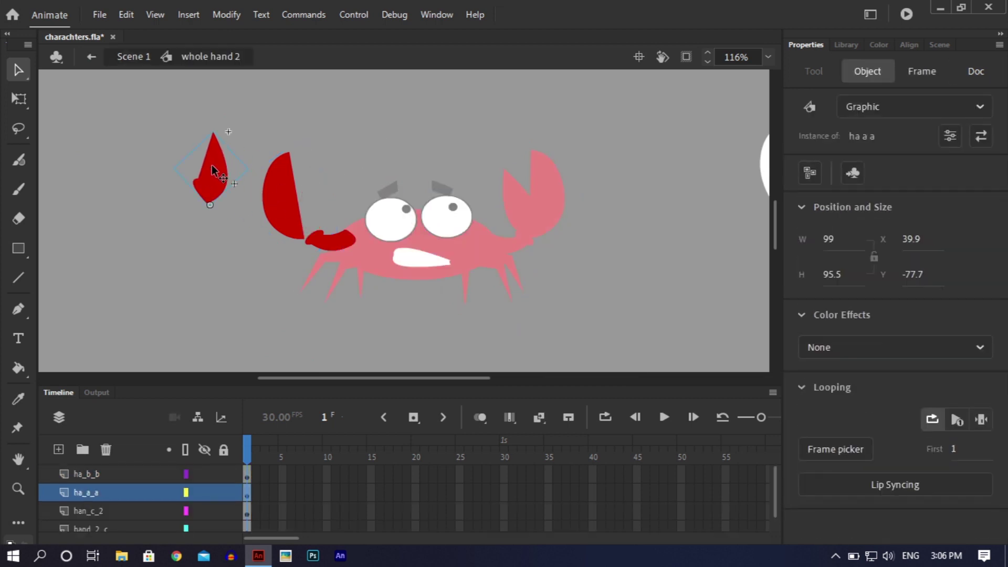
{"action": "key", "text": "ctrl+z"}
{"action": "left_click", "coordinate": [278, 195]}
{"action": "left_click_drag", "start_coordinate": [278, 195], "coordinate": [211, 167]}
{"action": "key", "text": "ctrl+z"}
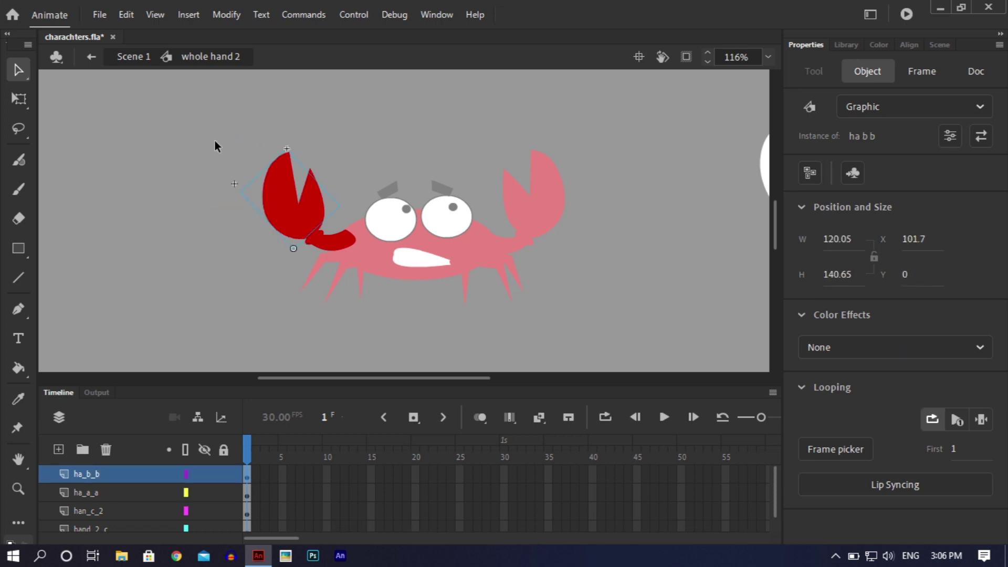
{"action": "double_click", "coordinate": [203, 218]}
- Open the crab's mouth cr symbol to view its layer, and return to Scene 1
{"action": "left_click", "coordinate": [410, 255]}
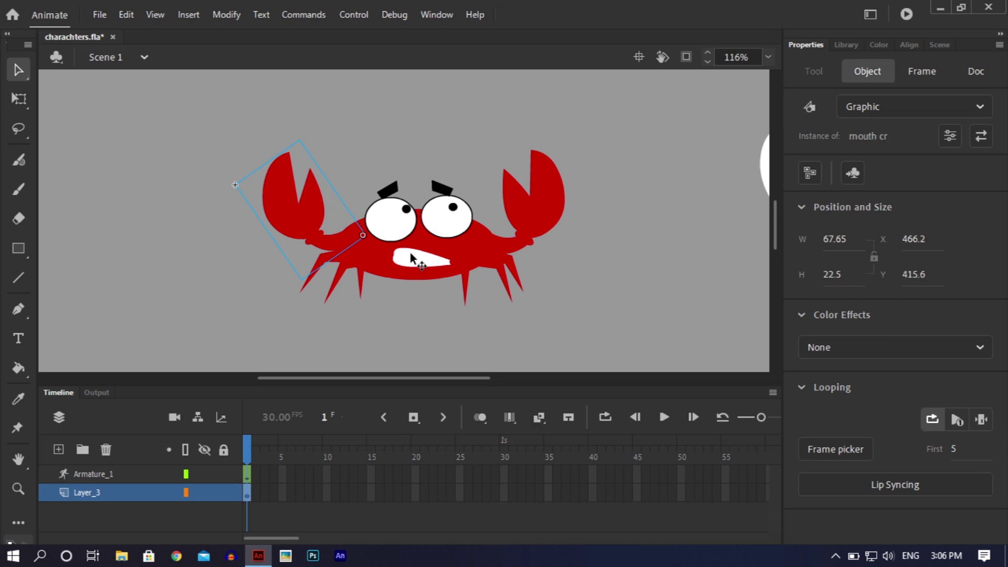
{"action": "double_click", "coordinate": [410, 256]}
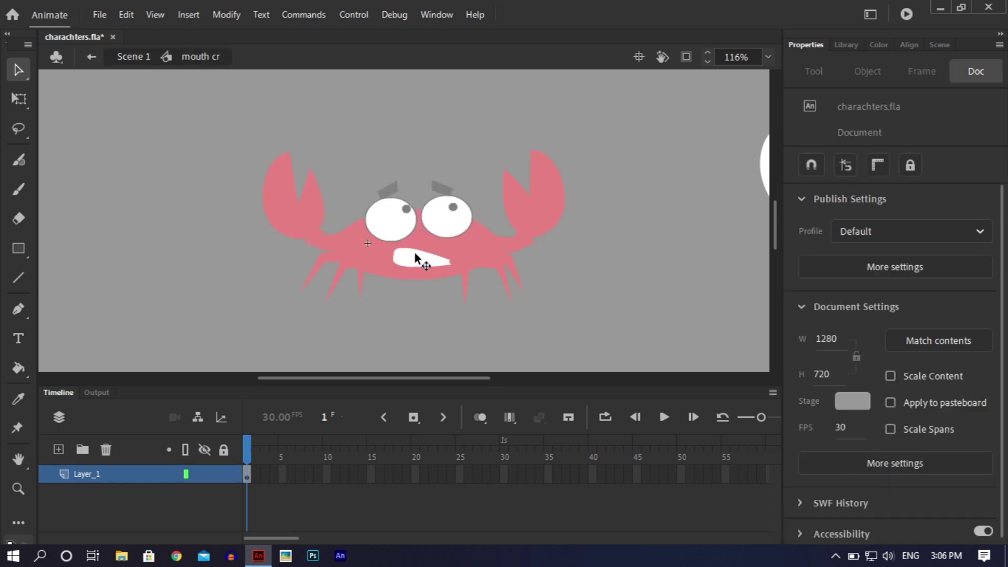
{"action": "double_click", "coordinate": [518, 288]}
- Try moving the pupil inside the eye all copy c symbol, undo the move and return to Scene 1
{"action": "left_click", "coordinate": [467, 233]}
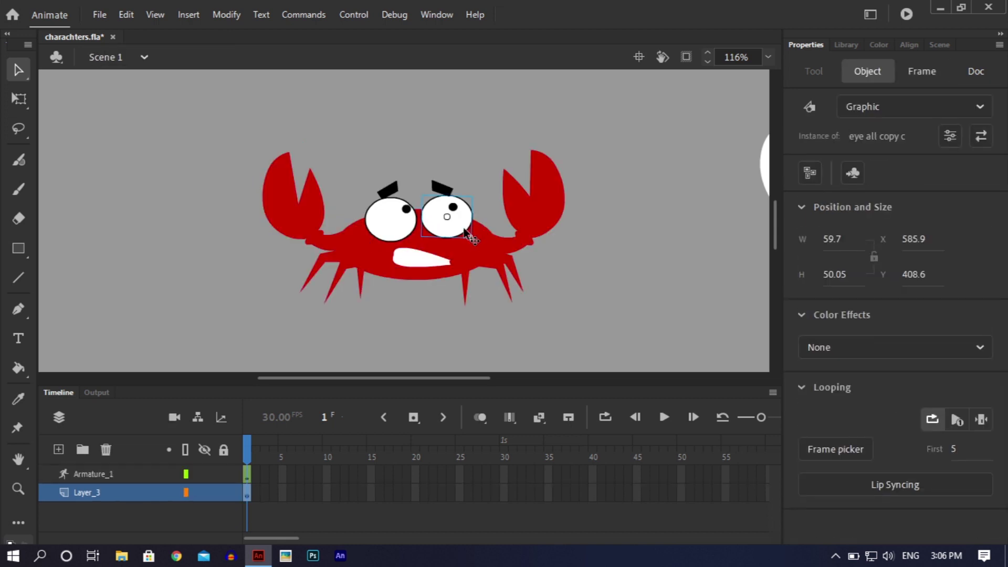
{"action": "left_click", "coordinate": [415, 220]}
{"action": "double_click", "coordinate": [445, 221]}
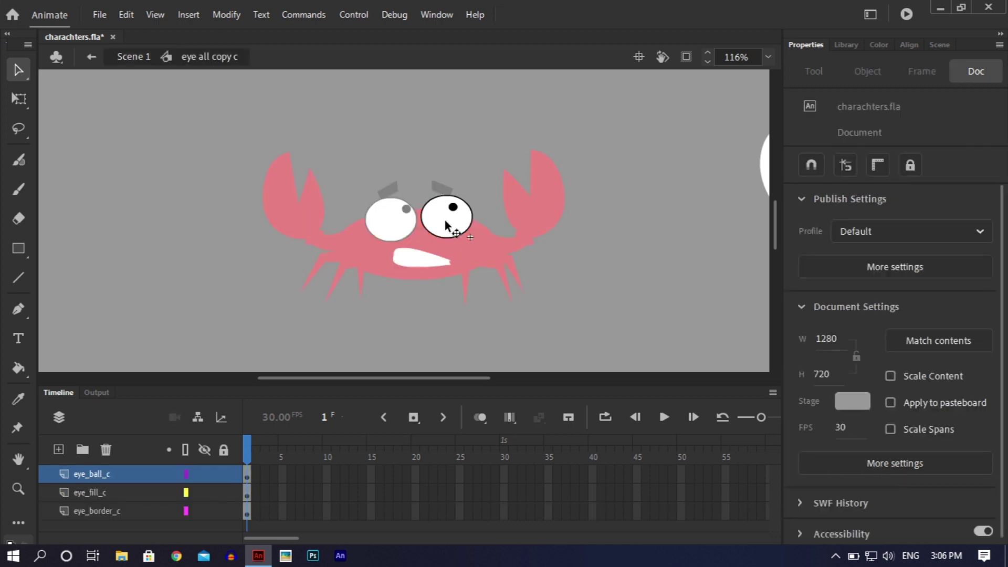
{"action": "left_click", "coordinate": [455, 212]}
{"action": "left_click_drag", "start_coordinate": [455, 213], "coordinate": [447, 202]}
{"action": "key", "text": "ctrl+z"}
{"action": "double_click", "coordinate": [605, 235]}
- Open the face crab symbol to view the body shape on its own, and return to Scene 1
{"action": "left_click", "coordinate": [467, 279]}
{"action": "double_click", "coordinate": [467, 279]}
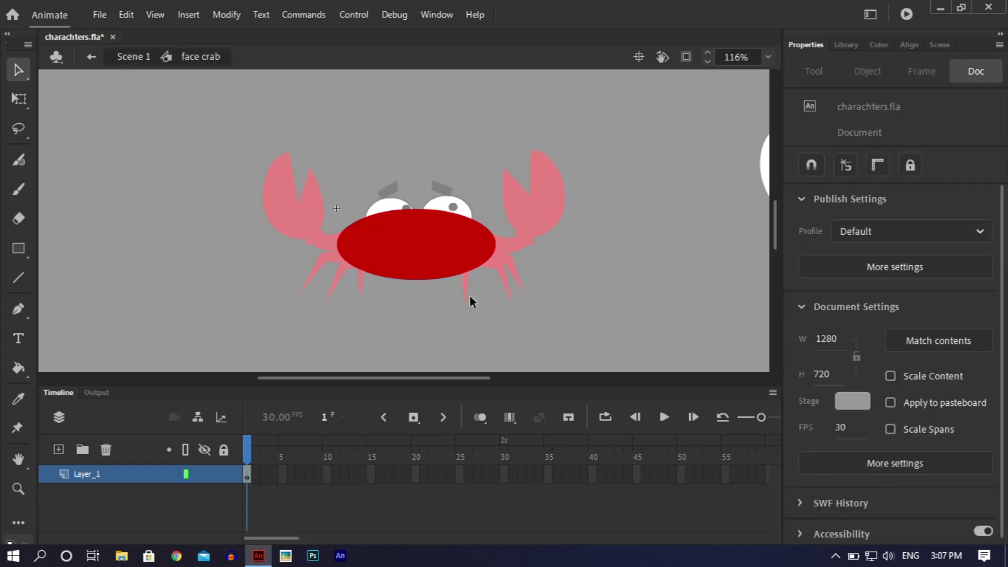
{"action": "double_click", "coordinate": [471, 296]}
- Inside the leg whole 2 c symbol, try rotating the lower leg piece outward about its existing pivot, and undo the rotation
{"action": "double_click", "coordinate": [466, 295]}
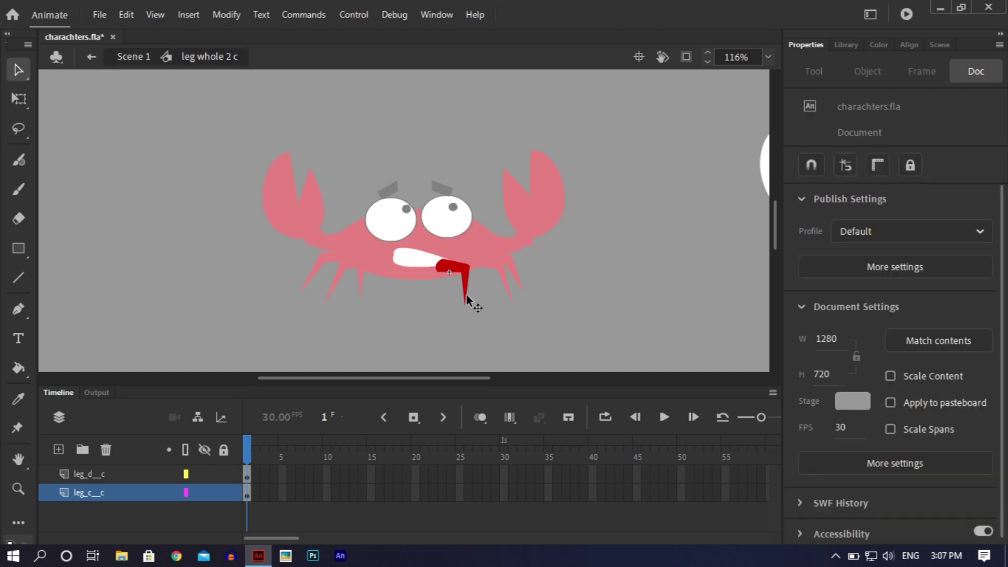
{"action": "left_click", "coordinate": [467, 299]}
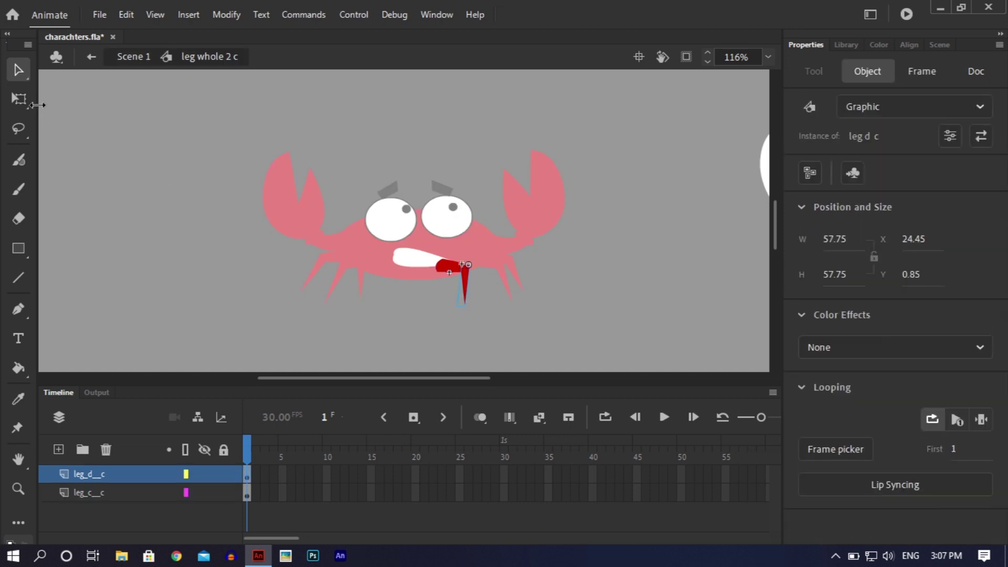
{"action": "left_click", "coordinate": [19, 99]}
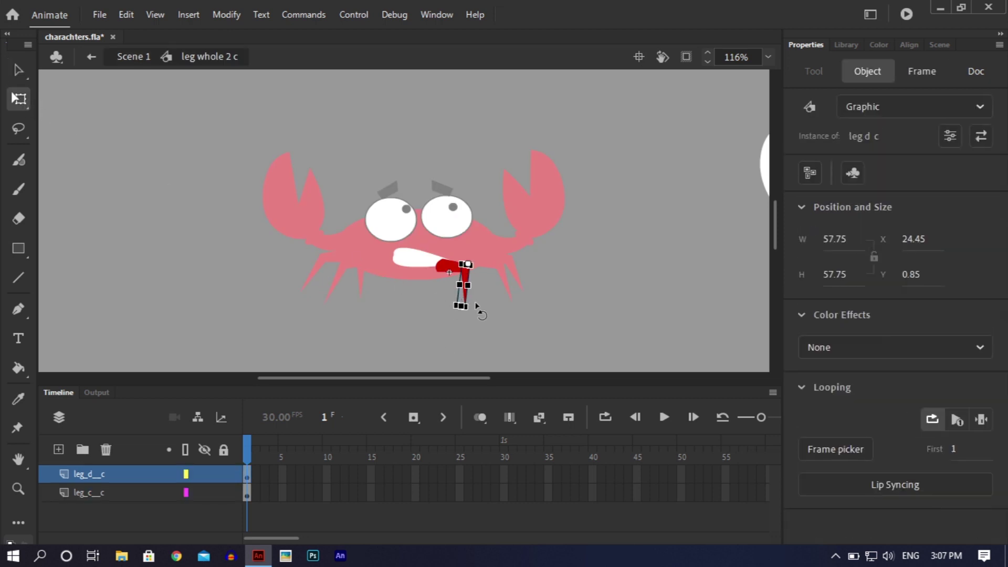
{"action": "left_click_drag", "start_coordinate": [479, 311], "coordinate": [518, 269]}
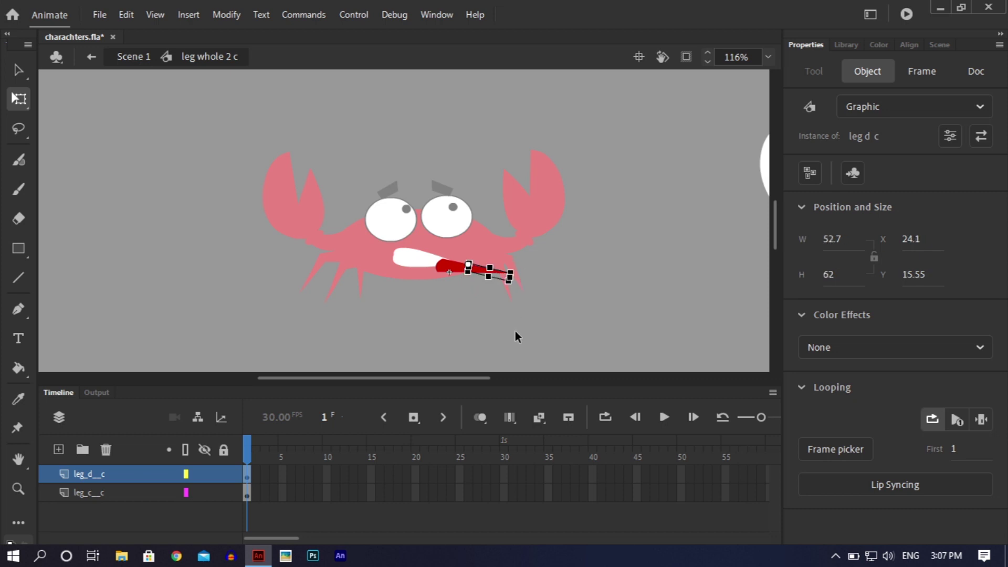
{"action": "left_click", "coordinate": [515, 330]}
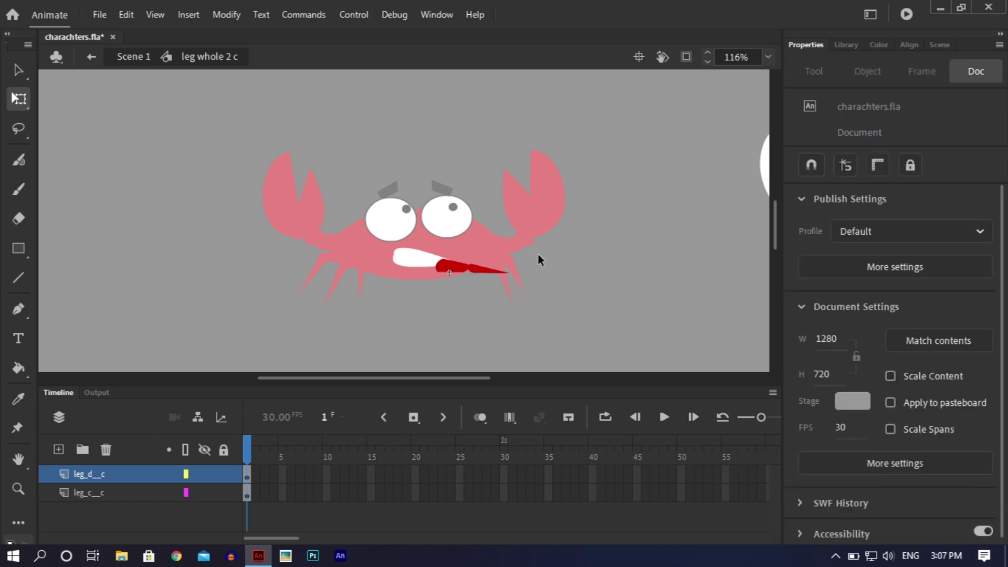
{"action": "key", "text": "ctrl+z"}
{"action": "key", "text": "ctrl+z"}
{"action": "key", "text": "ctrl+z"}
{"action": "key", "text": "ctrl+z"}
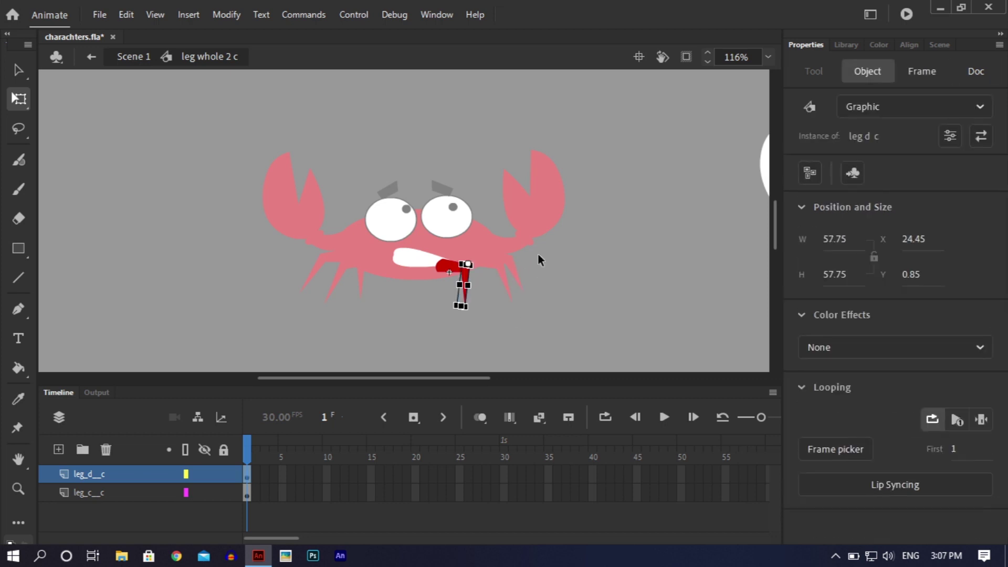
- Move the lower leg piece's transformation point to the middle of the knee joint, test a rotation and undo only the rotation
{"action": "key", "text": "ctrl+equal"}
{"action": "key", "text": "ctrl+equal"}
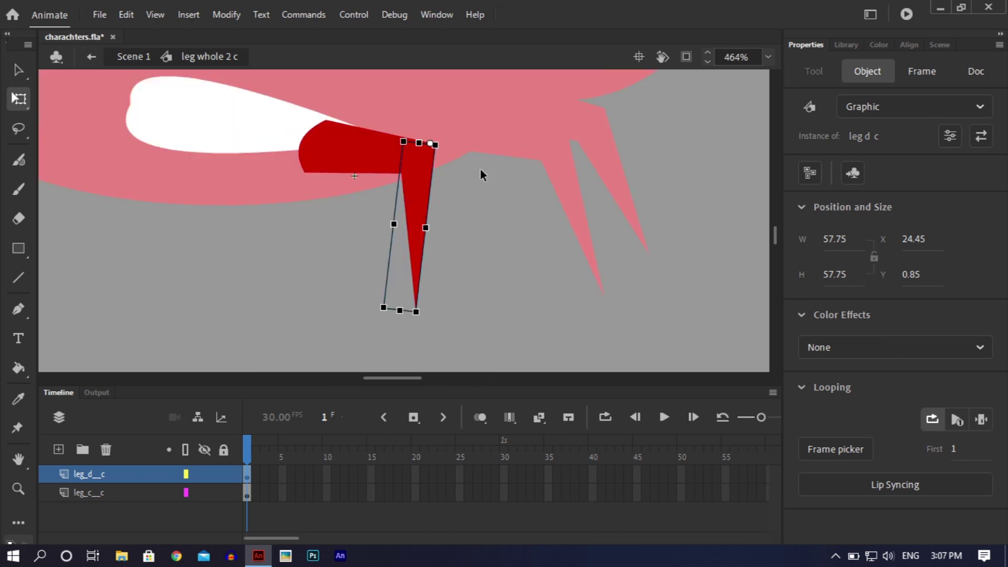
{"action": "left_click_drag", "start_coordinate": [431, 143], "coordinate": [415, 156]}
{"action": "left_click_drag", "start_coordinate": [426, 316], "coordinate": [547, 160]}
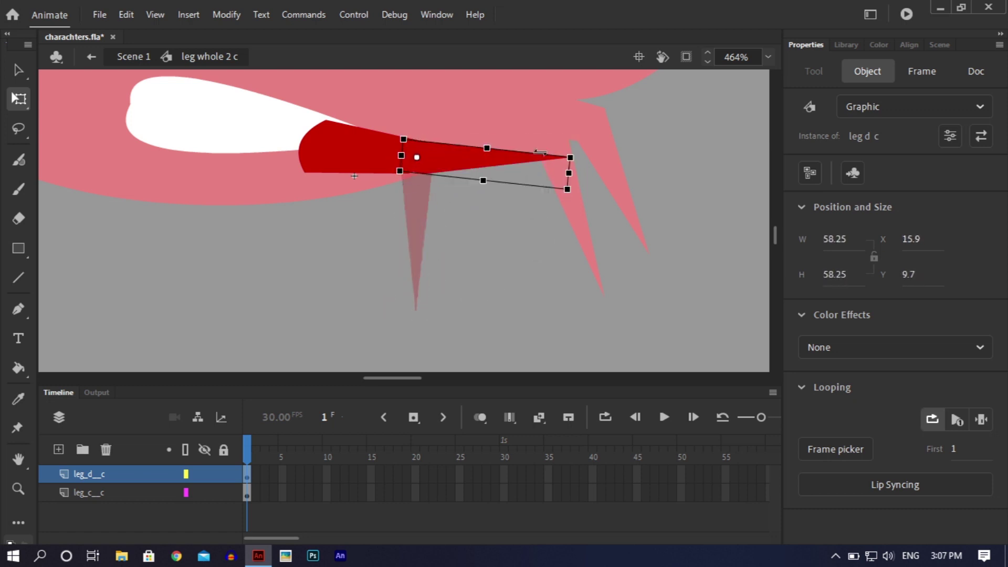
{"action": "left_click", "coordinate": [469, 331]}
{"action": "key", "text": "ctrl+z"}
{"action": "key", "text": "ctrl+z"}
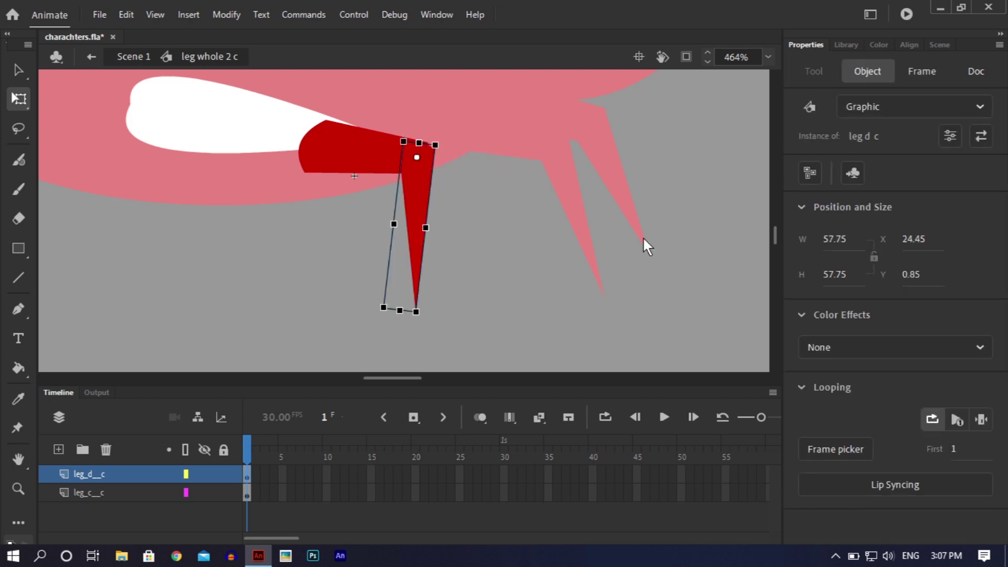
- Return to Scene 1 and save the document
{"action": "double_click", "coordinate": [537, 258]}
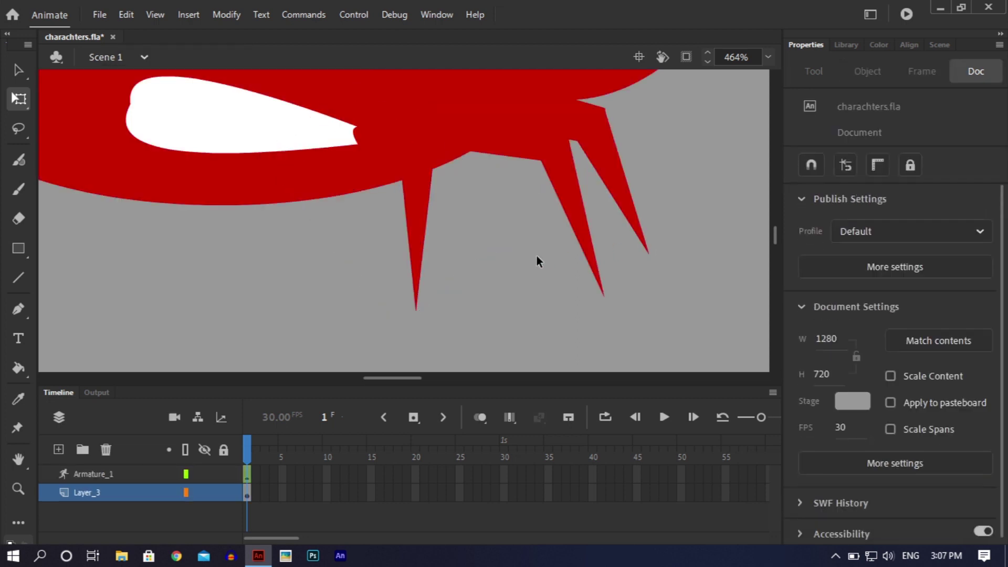
{"action": "key", "text": "ctrl+s"}
- Open the leg whole 3 c symbol to view its two segment layers, and return to Scene 1
{"action": "left_click", "coordinate": [387, 144]}
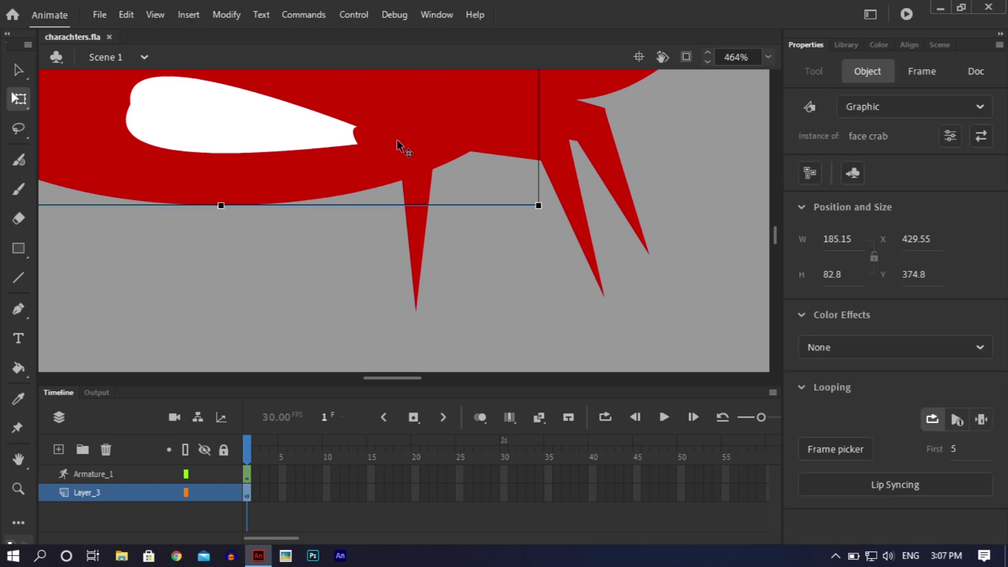
{"action": "key", "text": "ctrl+minus"}
{"action": "key", "text": "ctrl+minus"}
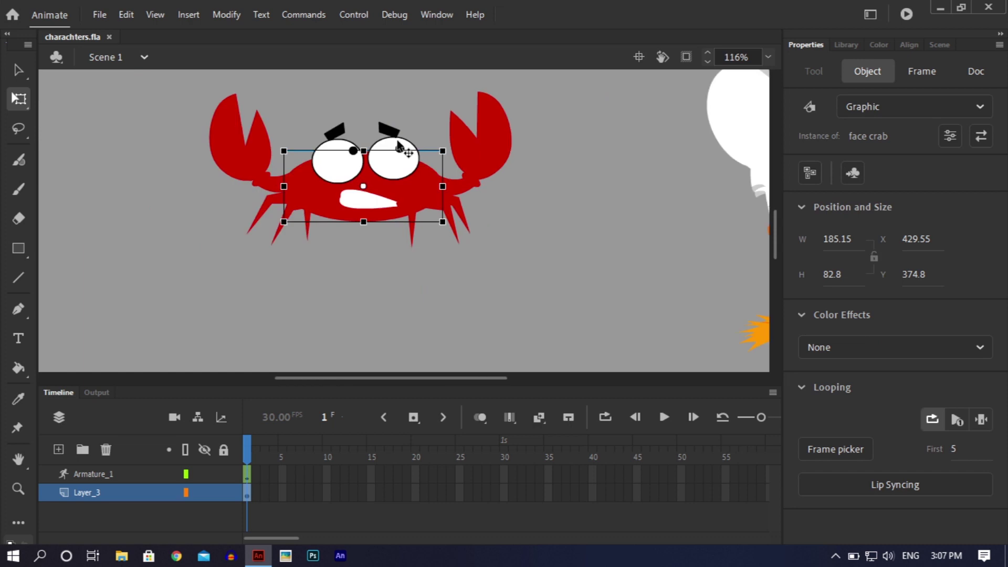
{"action": "key", "text": "ctrl+equal"}
{"action": "double_click", "coordinate": [337, 247]}
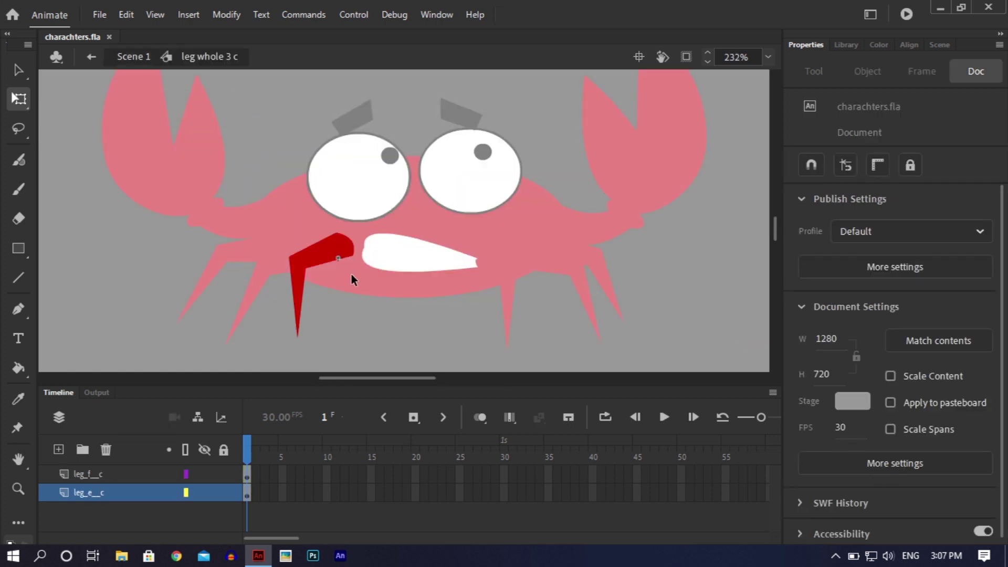
{"action": "double_click", "coordinate": [351, 274]}
- Open the face crab symbol, add a new layer above Layer_1 and make the new layer active
{"action": "double_click", "coordinate": [391, 284]}
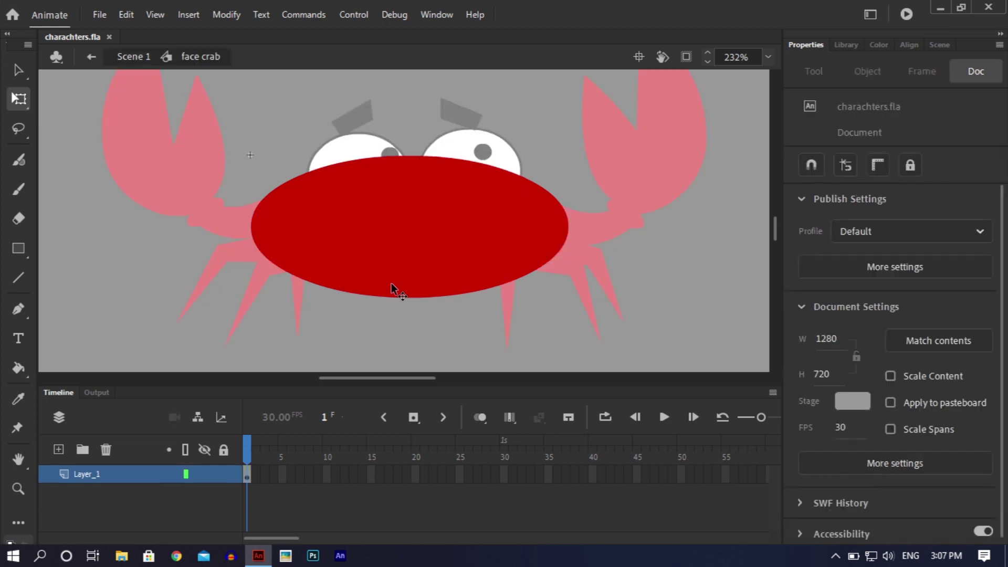
{"action": "left_click", "coordinate": [57, 449]}
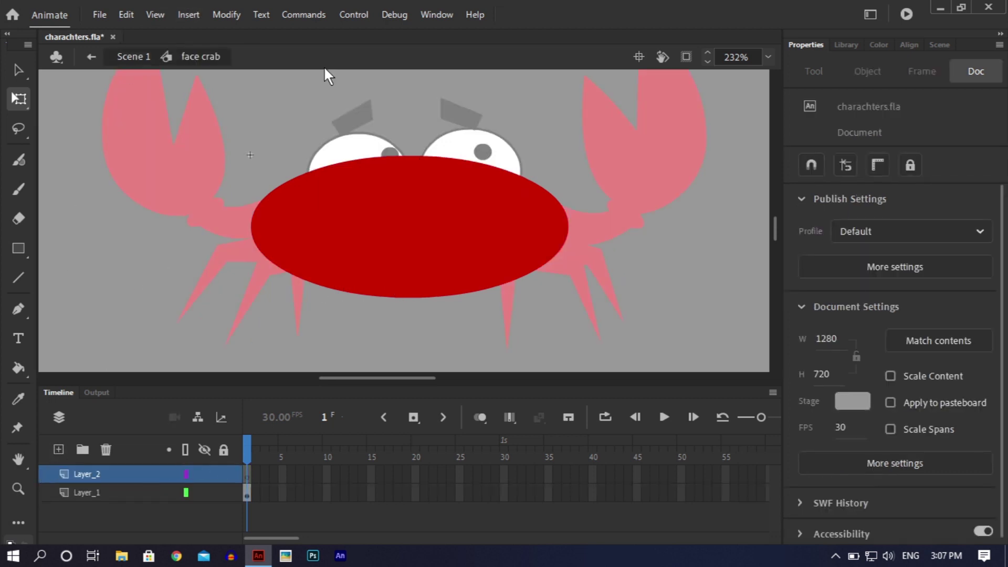
{"action": "left_click", "coordinate": [347, 187]}
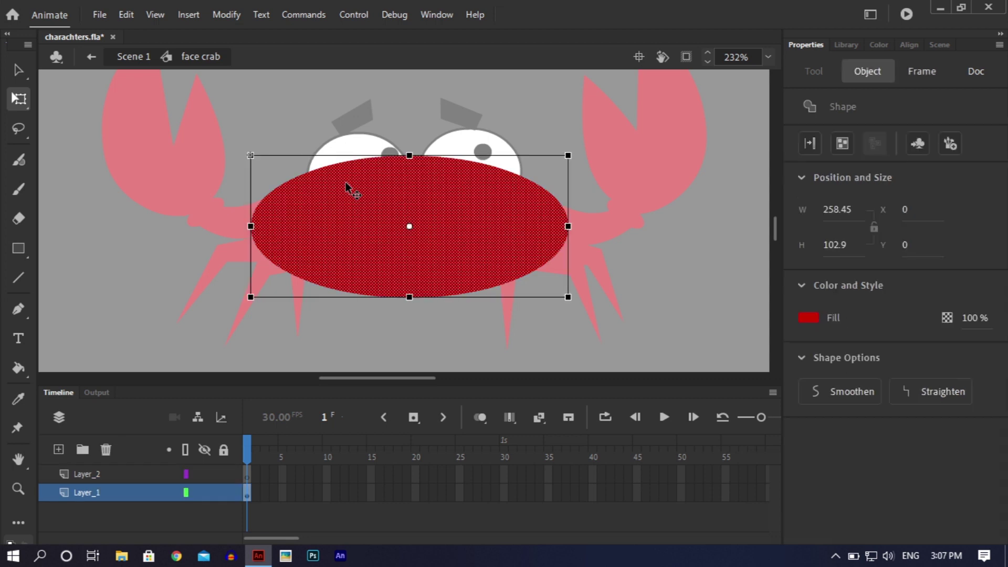
{"action": "left_click", "coordinate": [131, 474]}
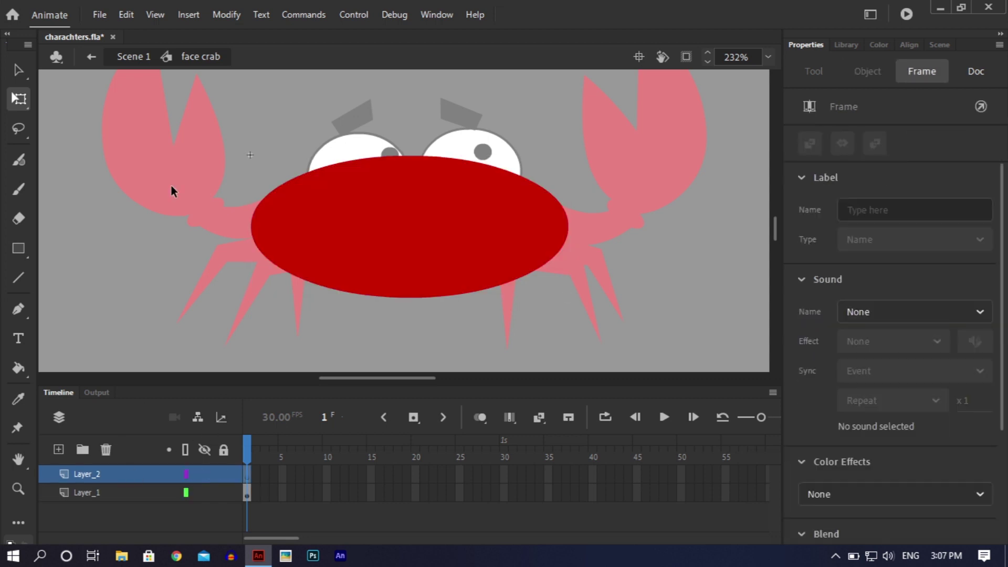
- Paste a copy of the red body ellipse in place on Layer_2 and lock Layer_1
{"action": "key", "text": "ctrl+shift+v"}
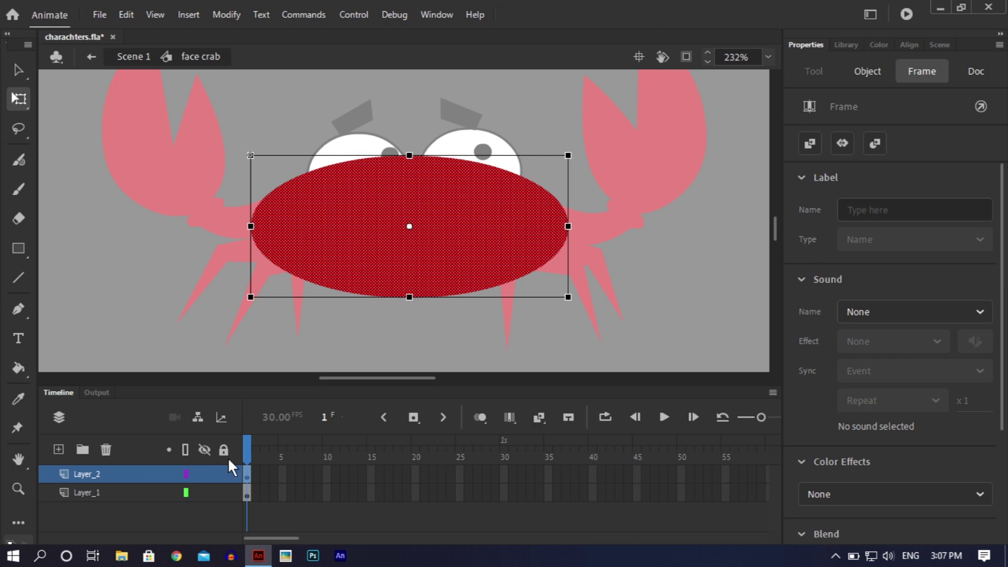
{"action": "left_click", "coordinate": [145, 203]}
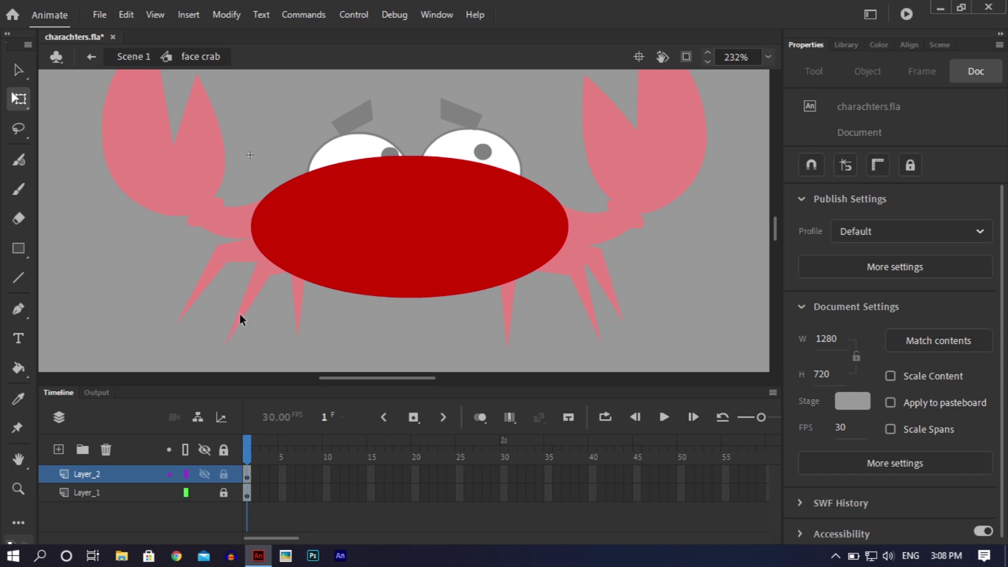
- Select the left half of the ellipse on Layer_2 and change its fill to dark red 9C0000
{"action": "left_click_drag", "start_coordinate": [607, 299], "coordinate": [412, 135]}
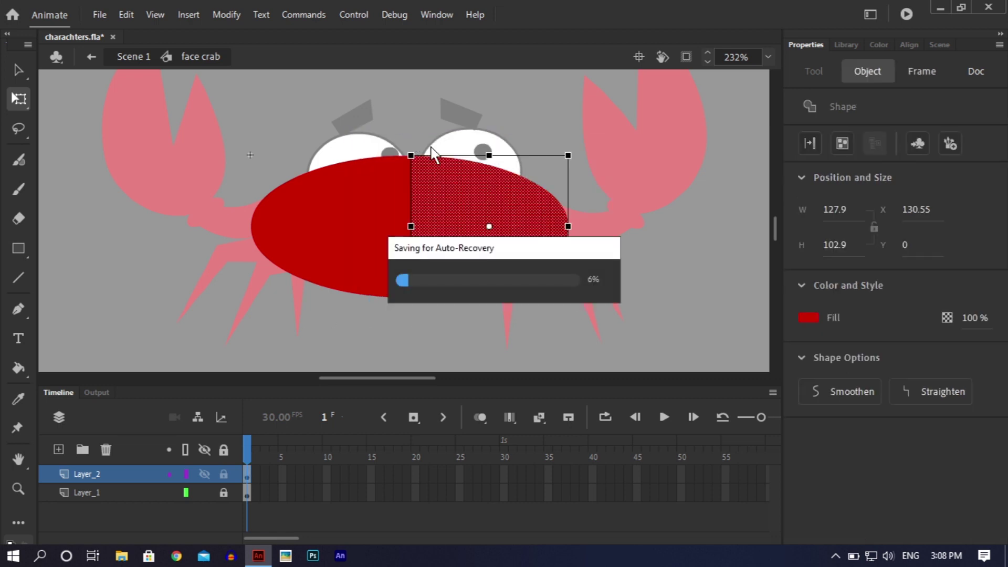
{"action": "key", "text": "Escape"}
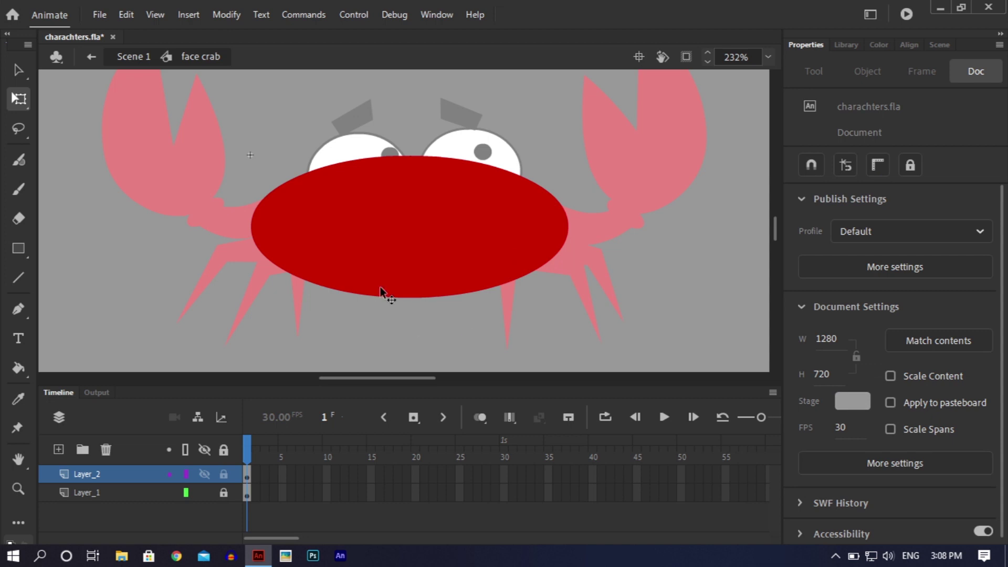
{"action": "left_click", "coordinate": [371, 269]}
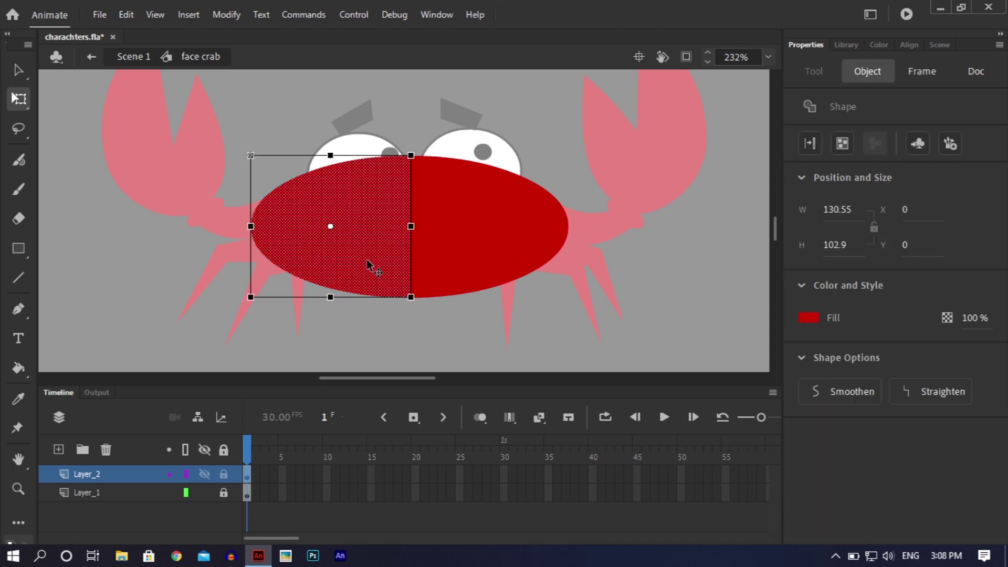
{"action": "left_click", "coordinate": [808, 318]}
{"action": "left_click", "coordinate": [638, 391]}
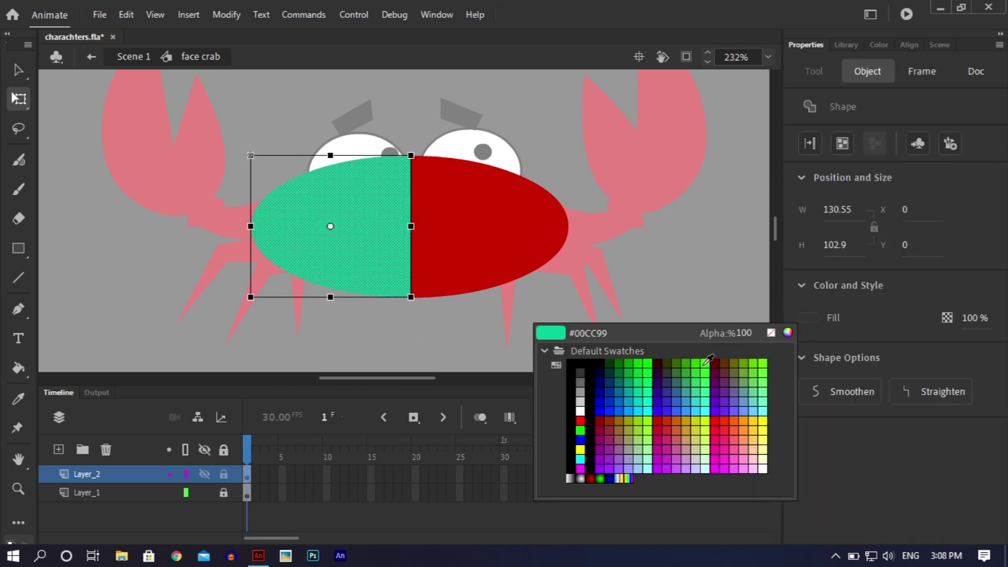
{"action": "left_click", "coordinate": [787, 333]}
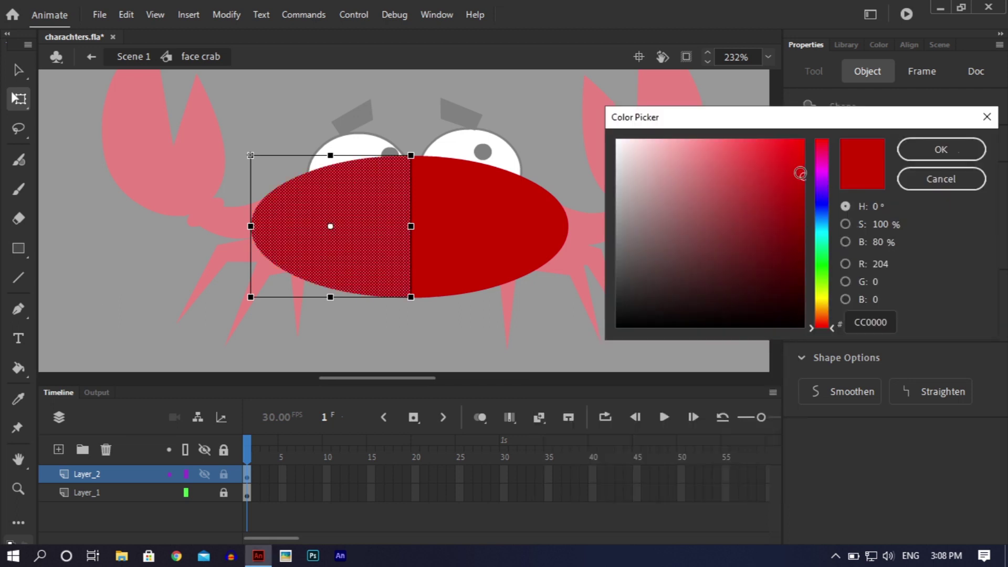
{"action": "left_click_drag", "start_coordinate": [800, 172], "coordinate": [804, 212]}
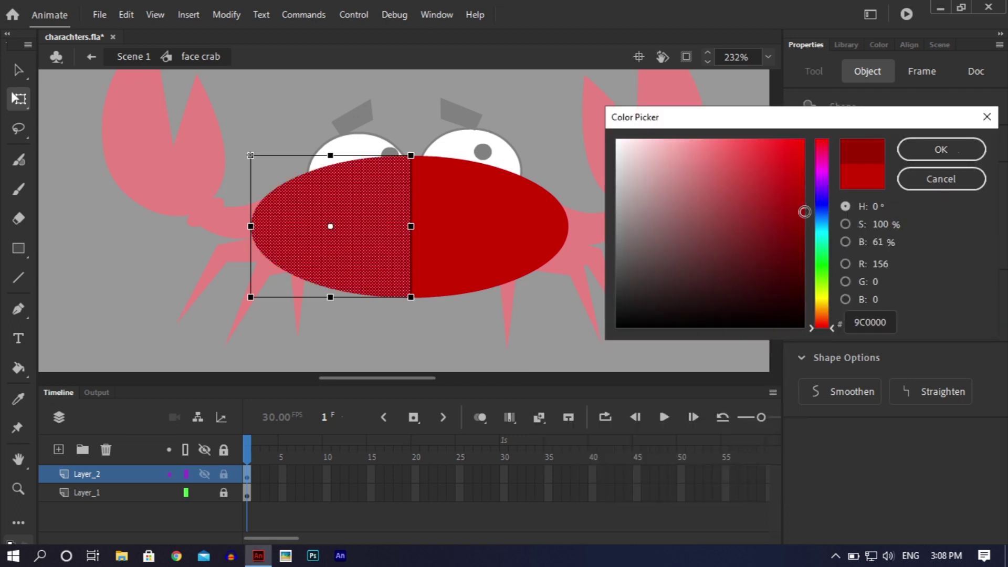
{"action": "left_click", "coordinate": [926, 150]}
{"action": "left_click", "coordinate": [593, 325]}
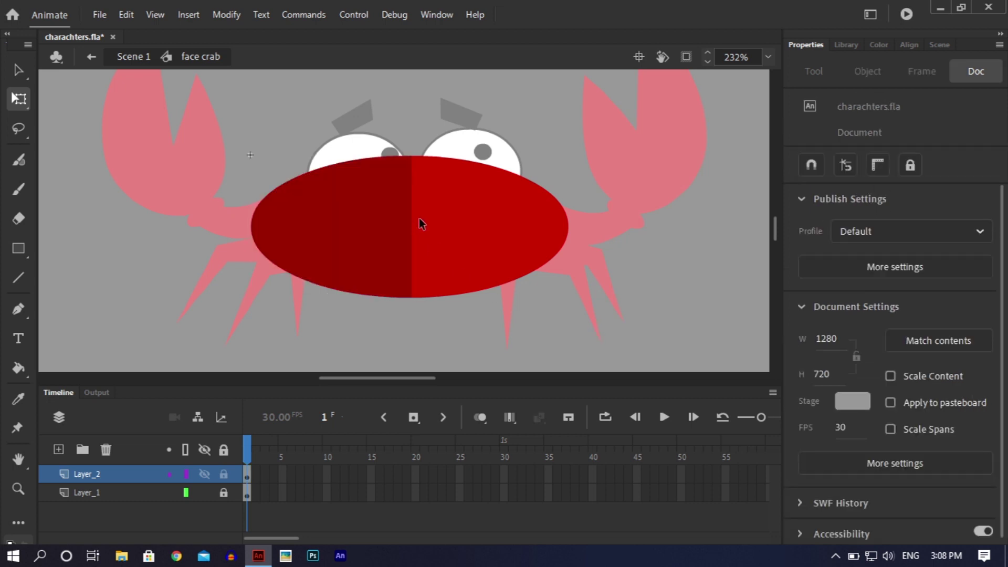
- Bend the inner edge of the dark red half outward into a crescent shadow and smooth its curve with the anchor handles
{"action": "left_click_drag", "start_coordinate": [412, 219], "coordinate": [280, 219]}
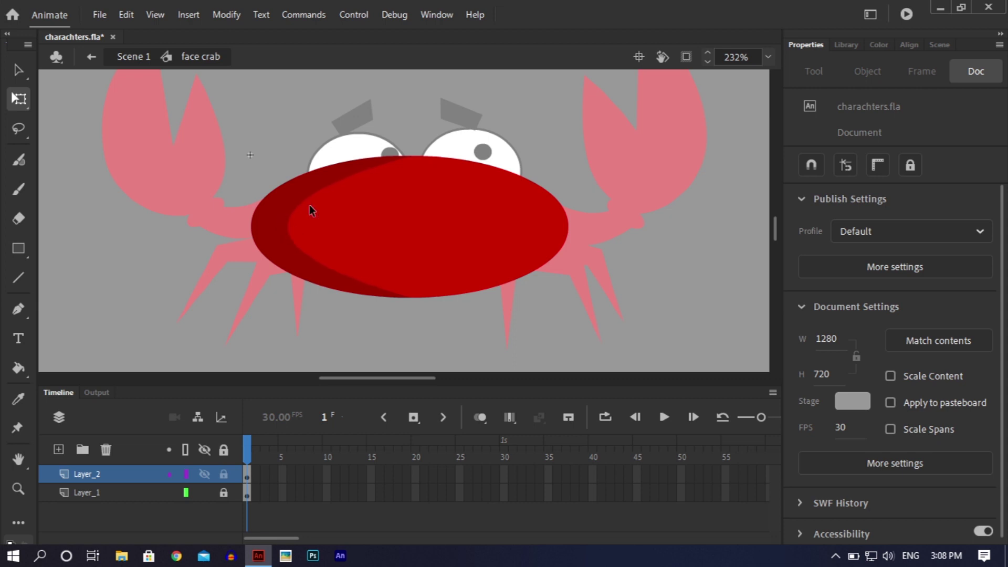
{"action": "left_click_drag", "start_coordinate": [405, 156], "coordinate": [424, 159]}
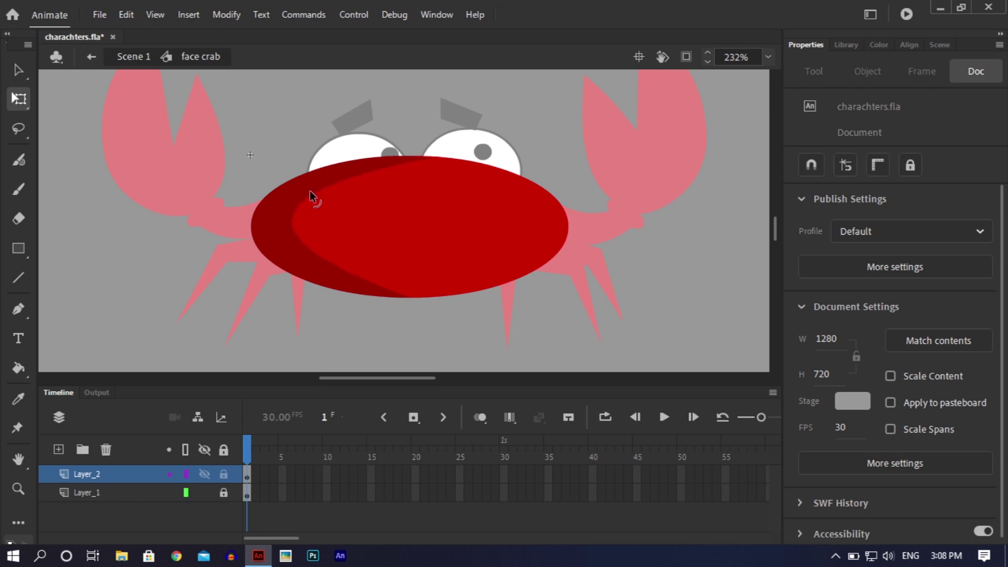
{"action": "key", "text": "v"}
{"action": "left_click", "coordinate": [412, 302]}
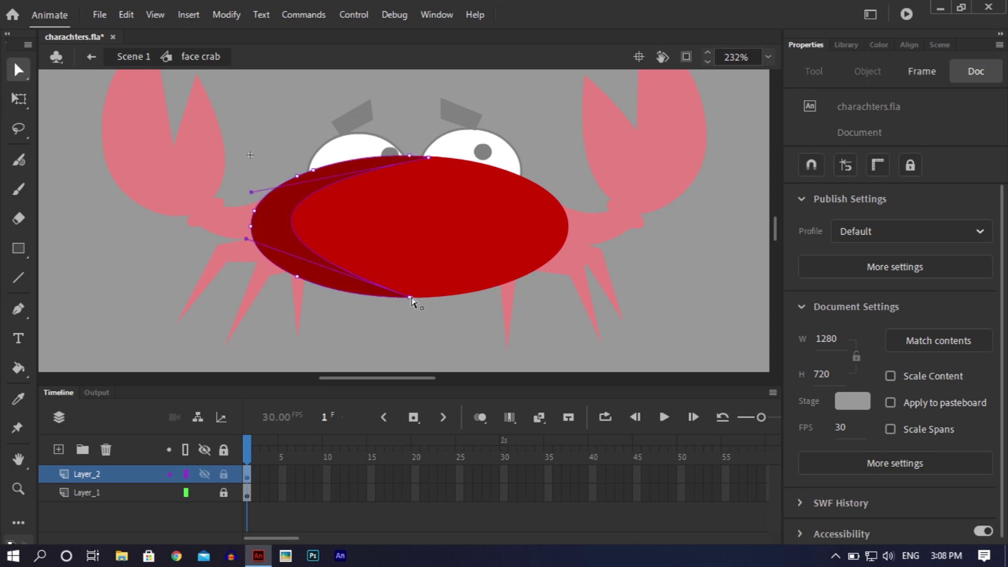
{"action": "left_click_drag", "start_coordinate": [247, 241], "coordinate": [237, 267]}
{"action": "left_click_drag", "start_coordinate": [251, 192], "coordinate": [246, 178]}
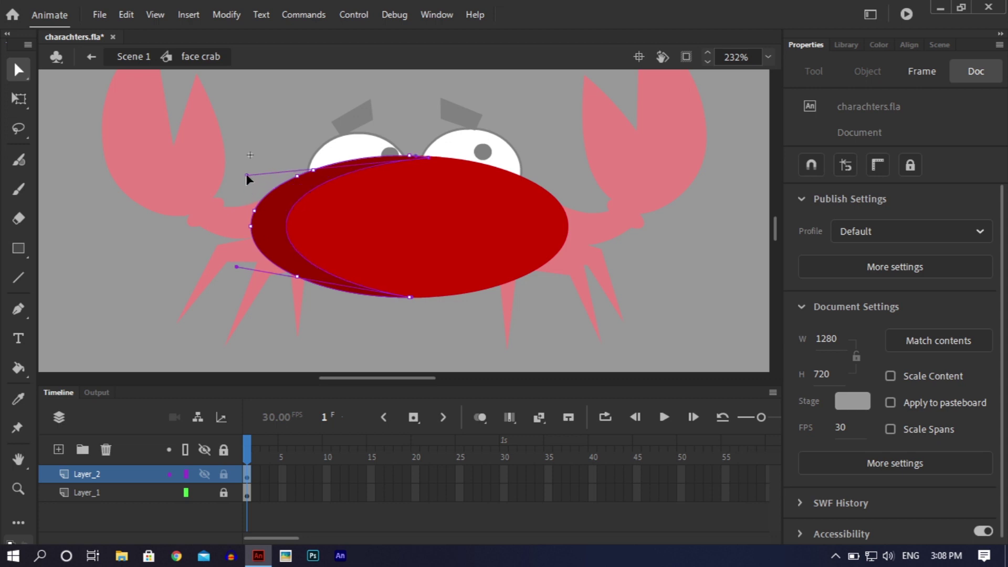
{"action": "left_click", "coordinate": [20, 69]}
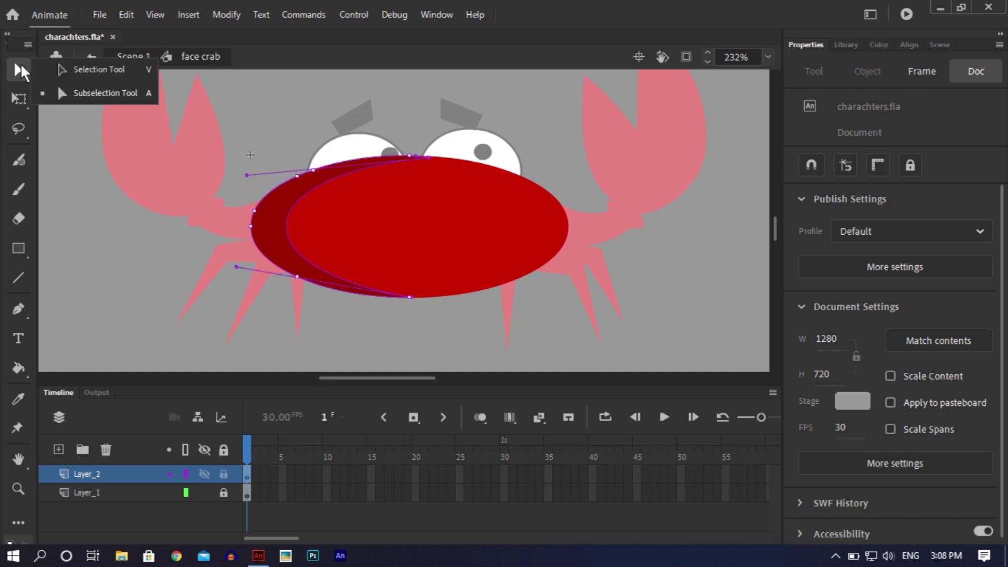
{"action": "left_click", "coordinate": [65, 95]}
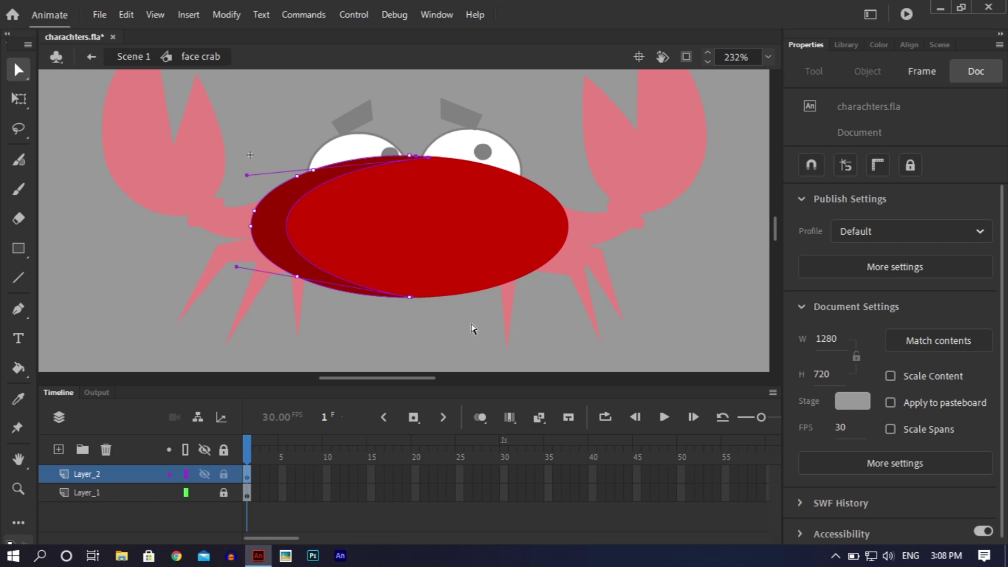
- Leave the face crab symbol, return to Scene 1 and clear the selection
{"action": "left_click", "coordinate": [474, 330]}
{"action": "double_click", "coordinate": [474, 331]}
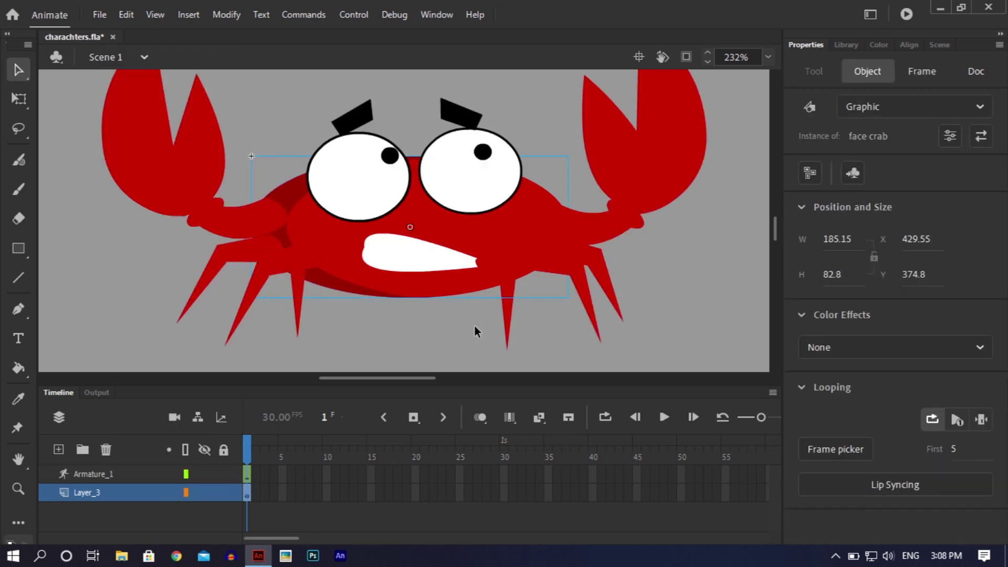
{"action": "left_click", "coordinate": [474, 327]}
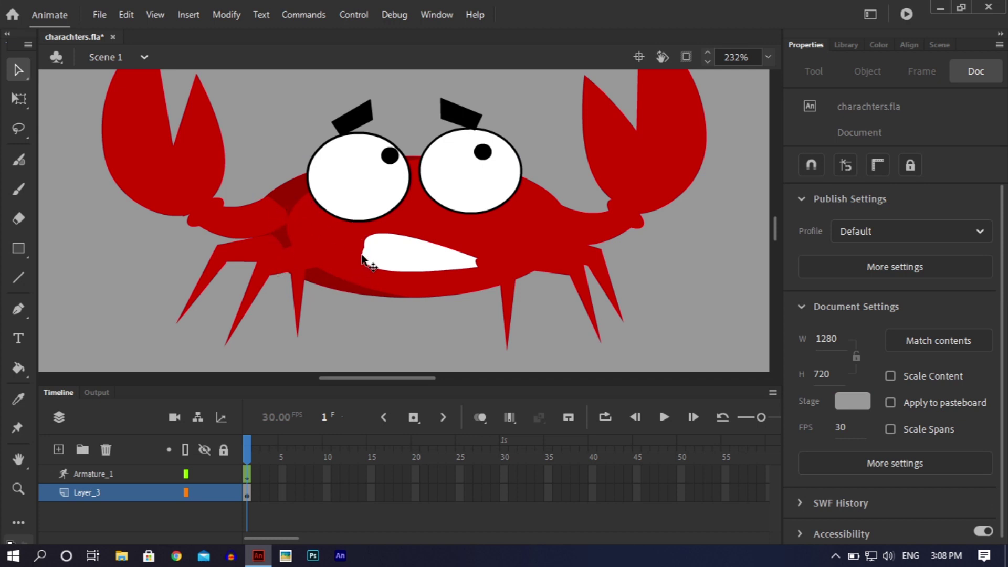
- Select the claw arm and the three legs on the crab's shaded side and send them behind the body
{"action": "left_click", "coordinate": [271, 226]}
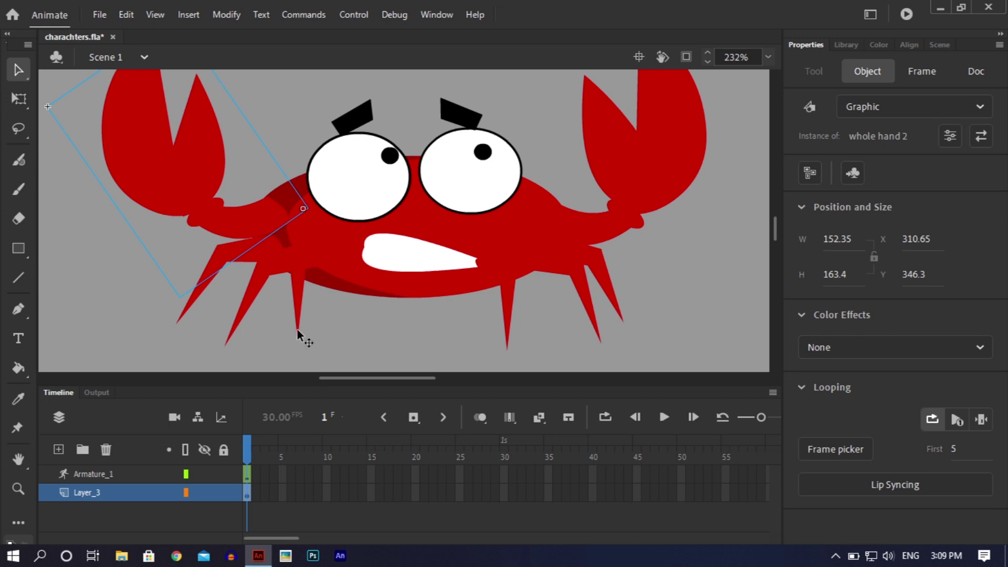
{"action": "left_click", "coordinate": [214, 257], "text": "shift"}
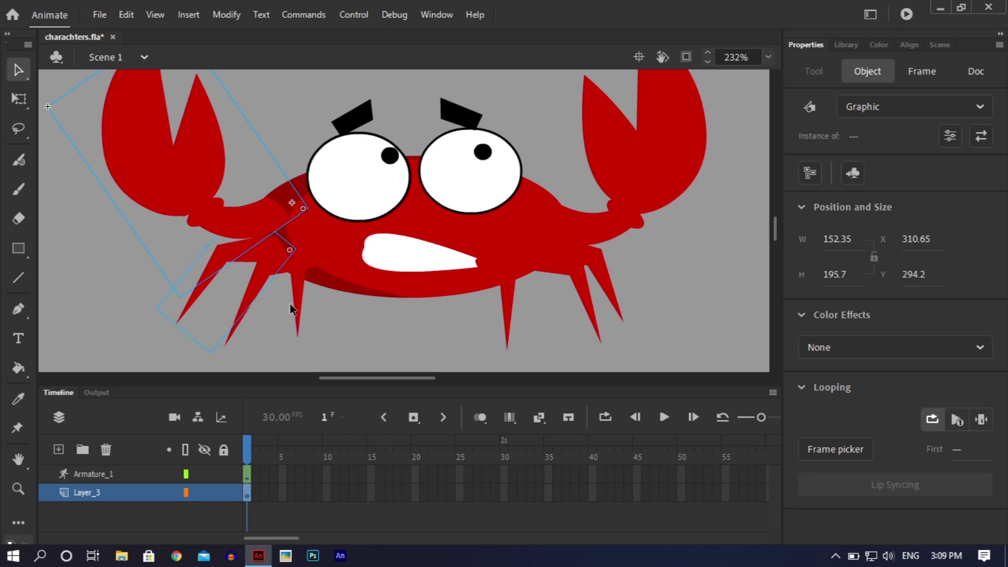
{"action": "left_click", "coordinate": [300, 293]}
{"action": "left_click", "coordinate": [269, 269]}
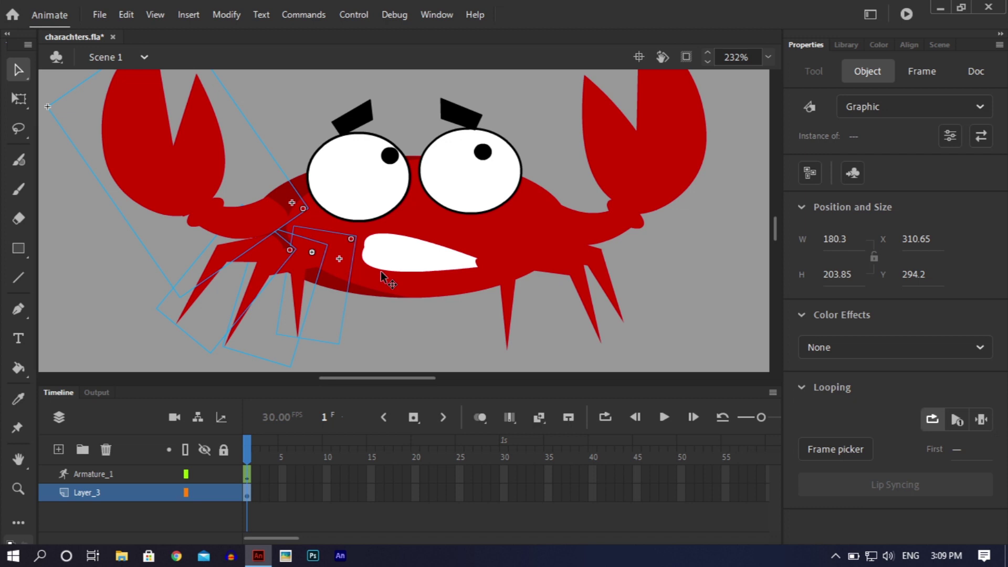
{"action": "key", "text": "ctrl+z"}
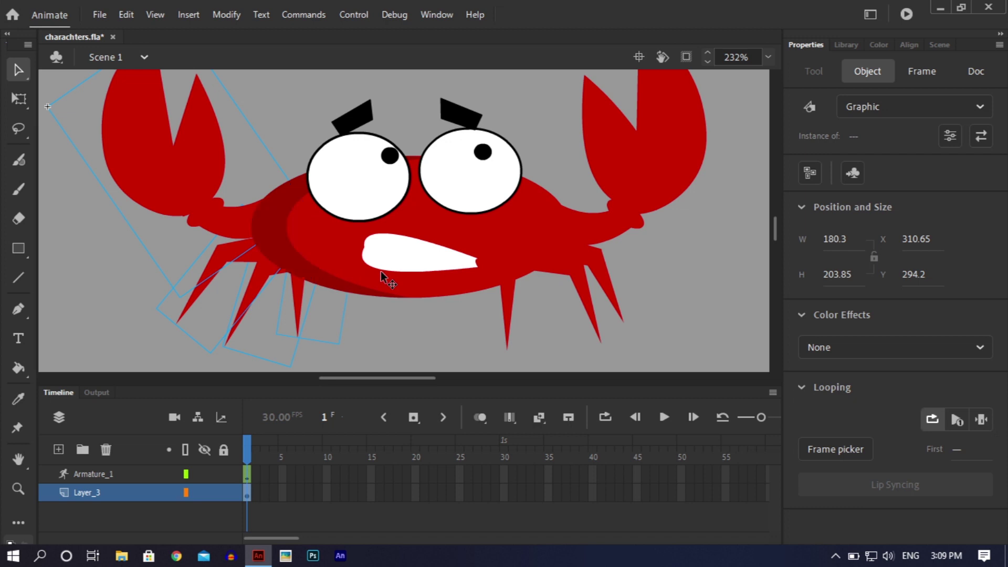
{"action": "left_click", "coordinate": [380, 335]}
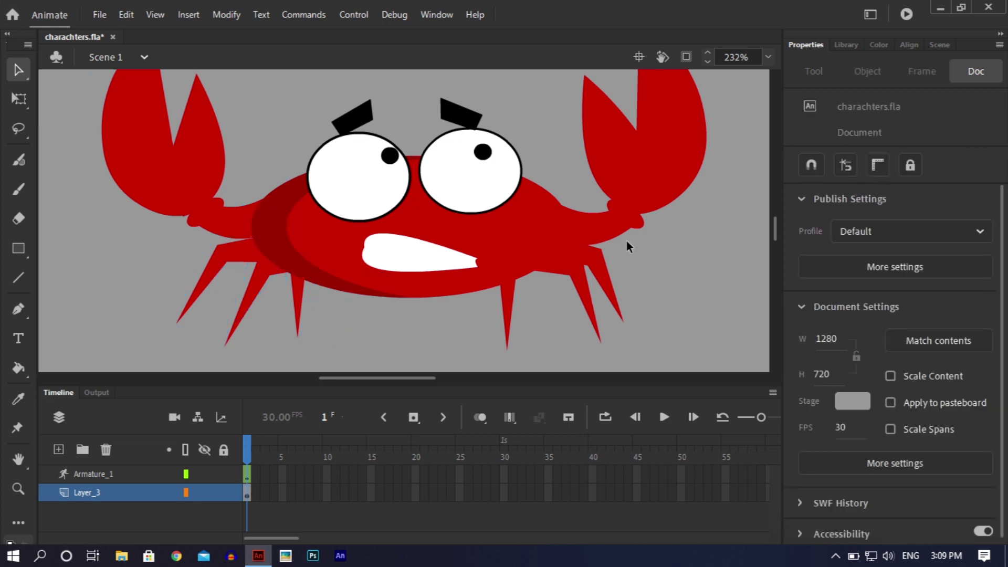
- Select the three legs and the claw arm on the unshaded side together, clear the selection and save the document
{"action": "left_click", "coordinate": [511, 301]}
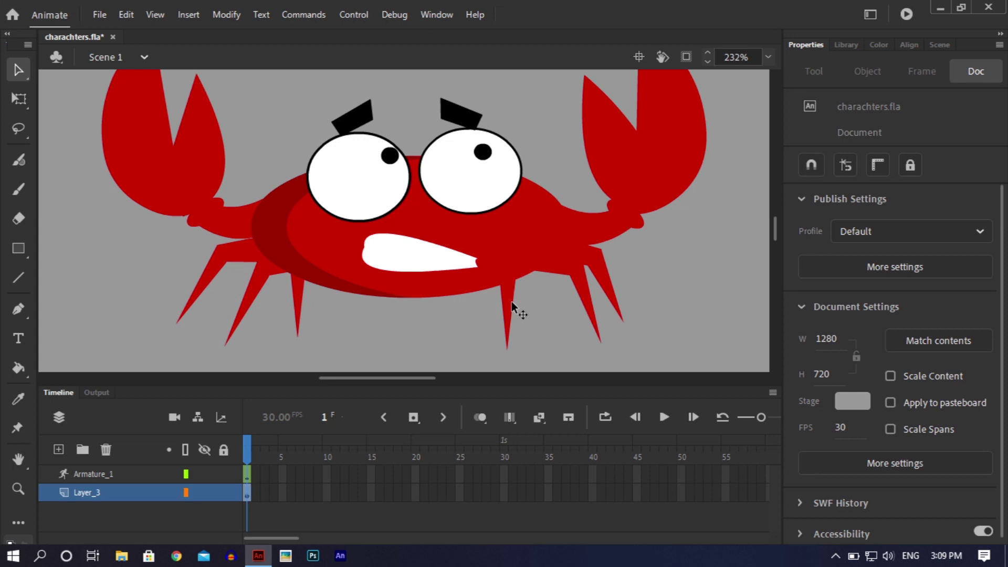
{"action": "left_click", "coordinate": [575, 276], "text": "shift"}
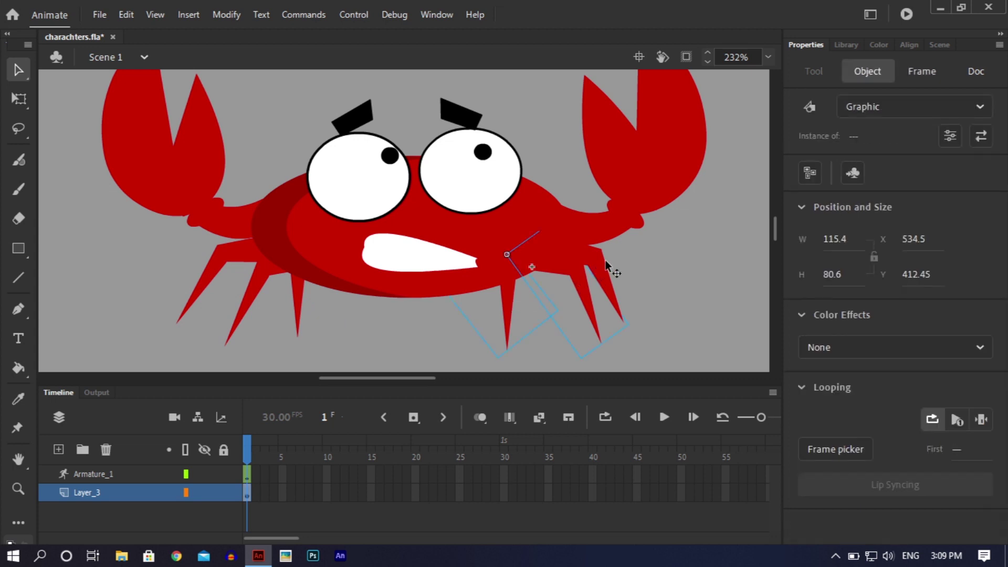
{"action": "left_click", "coordinate": [620, 200], "text": "shift"}
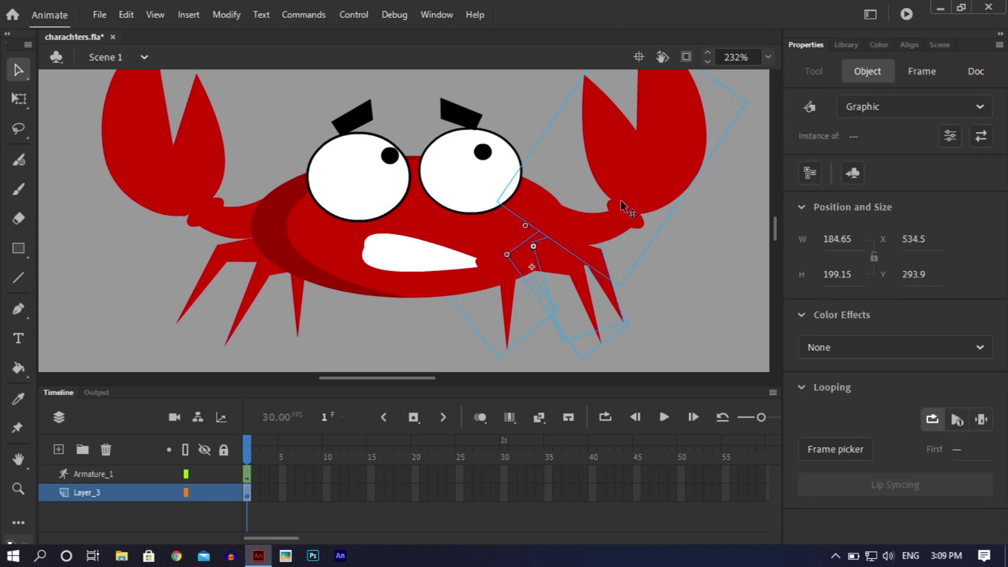
{"action": "left_click", "coordinate": [688, 286]}
{"action": "key", "text": "ctrl+s"}
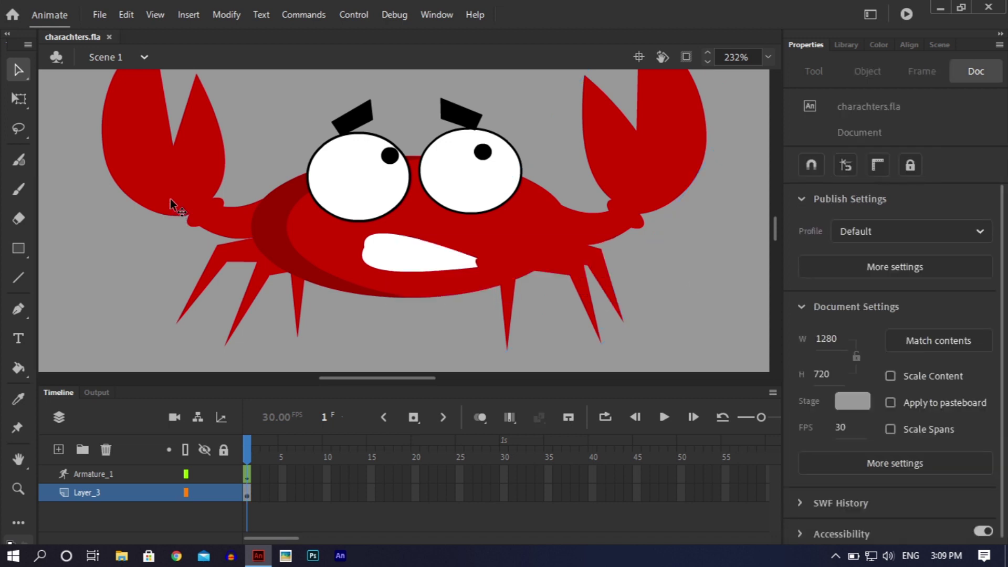
- Open the ha b b claw symbol inside the whole hand 2 symbol and save the document
{"action": "double_click", "coordinate": [170, 204]}
{"action": "left_click", "coordinate": [138, 167]}
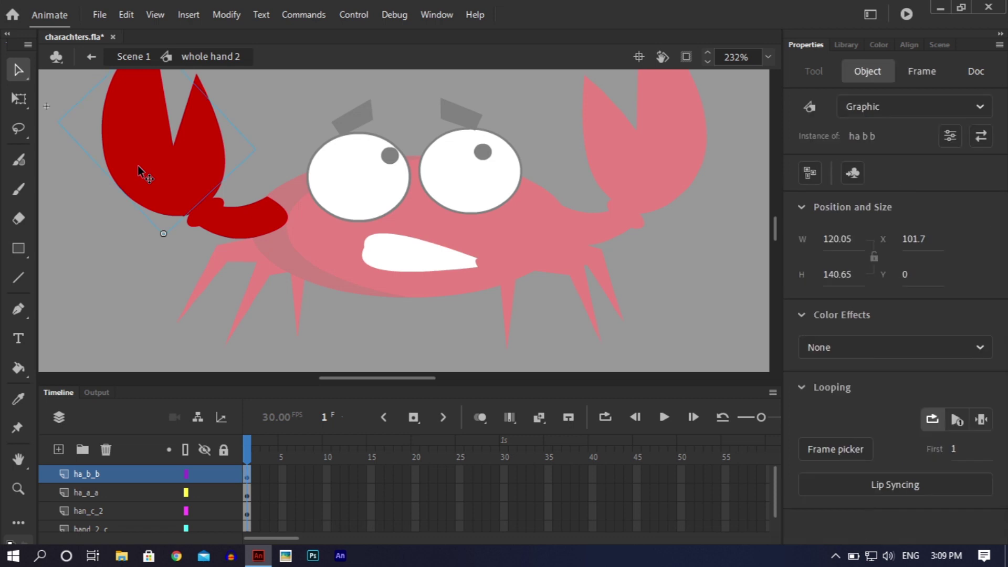
{"action": "double_click", "coordinate": [138, 167]}
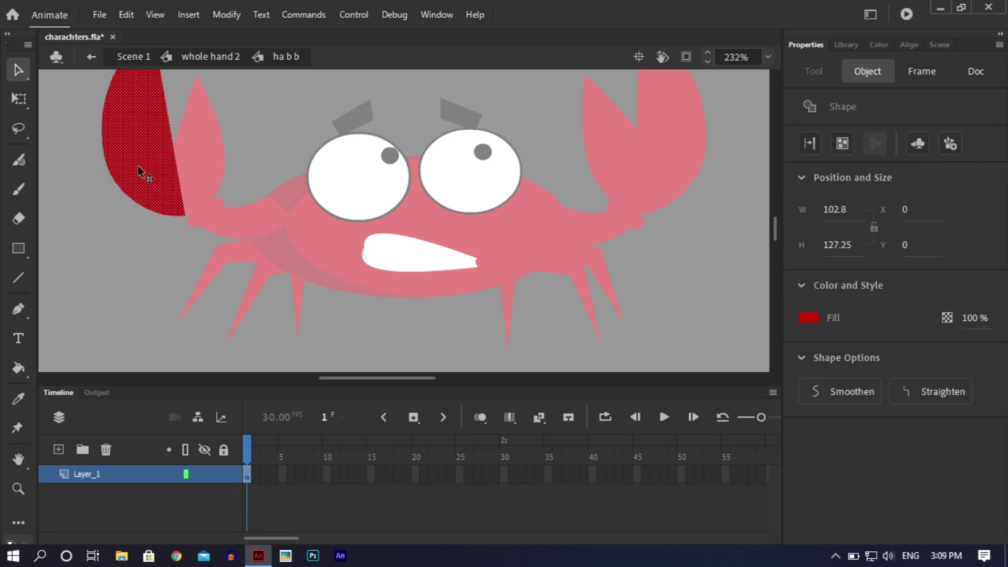
{"action": "key", "text": "ctrl+="}
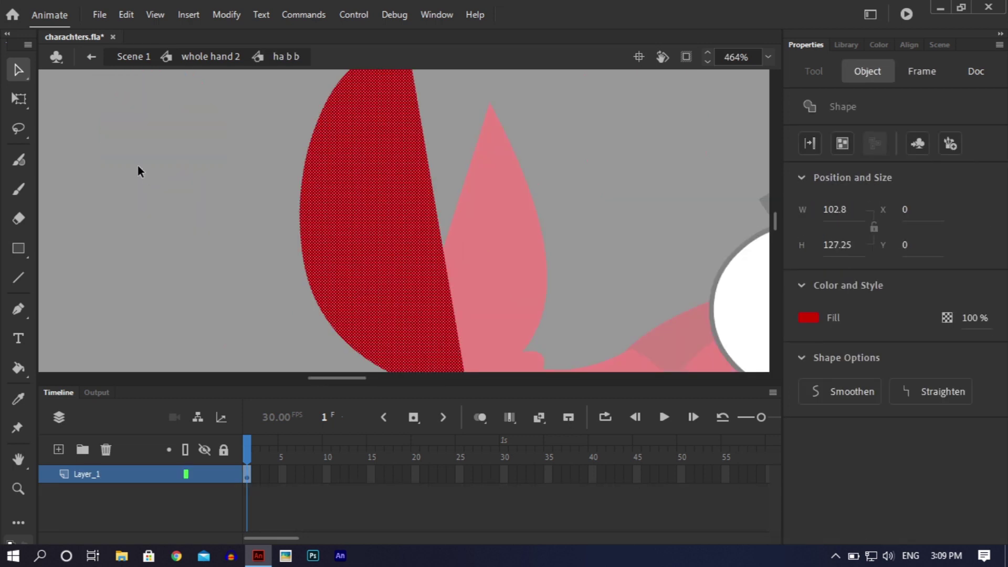
{"action": "left_click", "coordinate": [522, 212]}
{"action": "key", "text": "ctrl+s"}
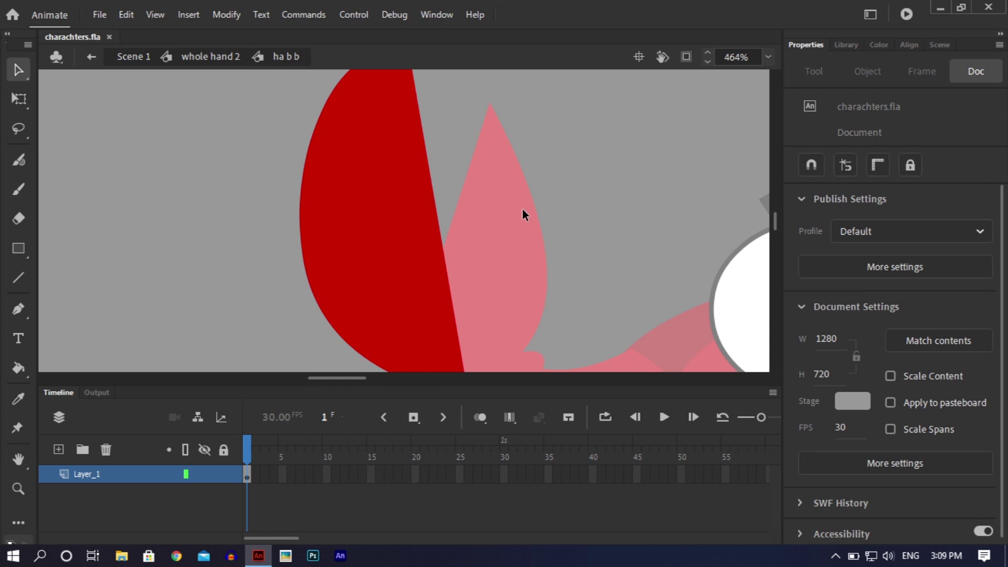
{"action": "key", "text": "ctrl+minus"}
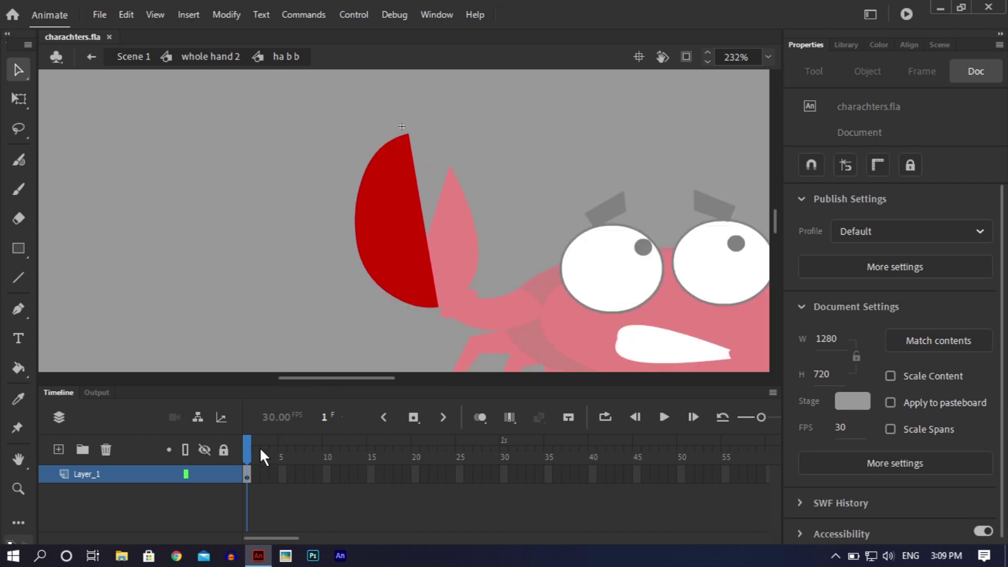
- Add a new layer above Layer_1 in the ha b b symbol and lock Layer_1
{"action": "left_click", "coordinate": [250, 477]}
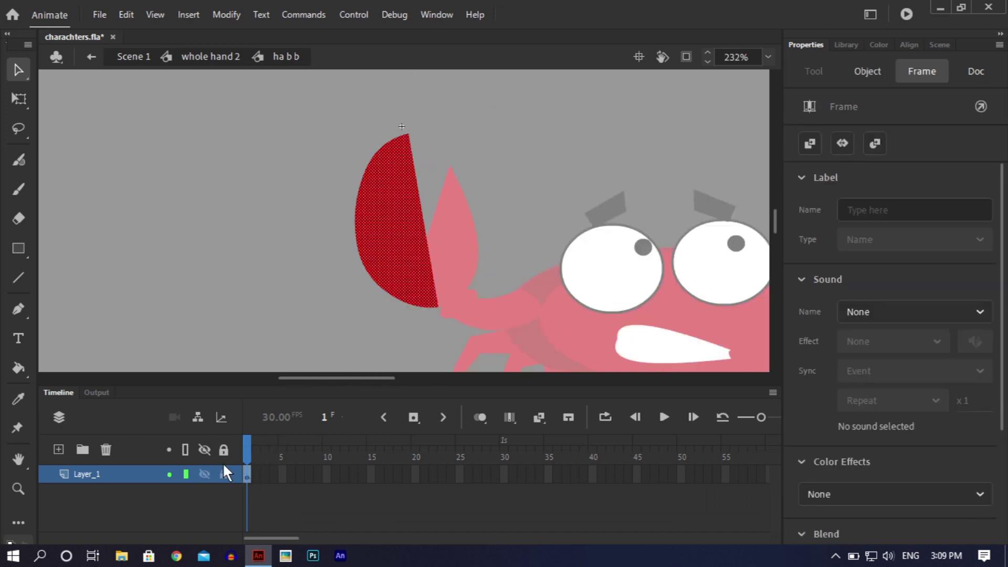
{"action": "left_click", "coordinate": [54, 448]}
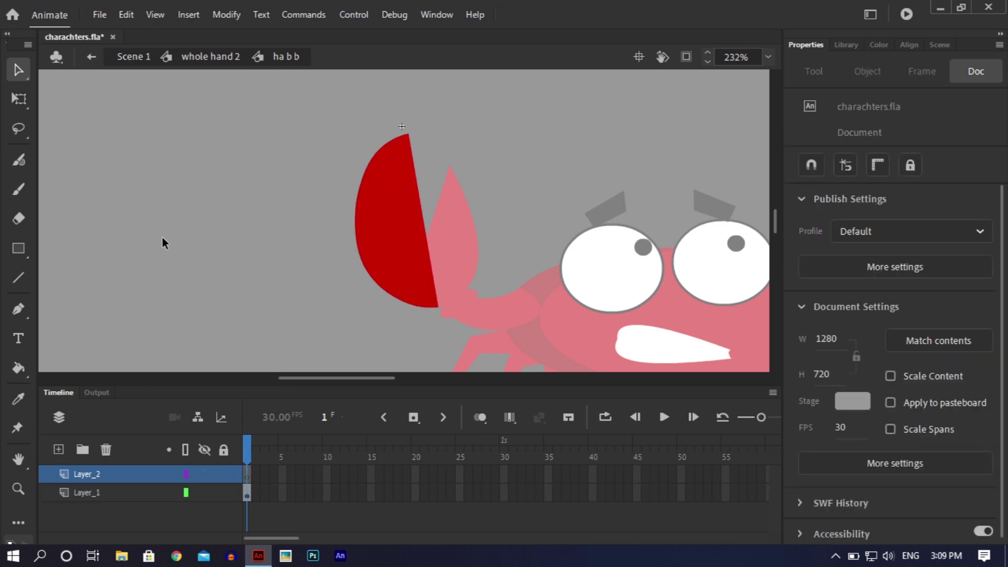
{"action": "left_click", "coordinate": [224, 494]}
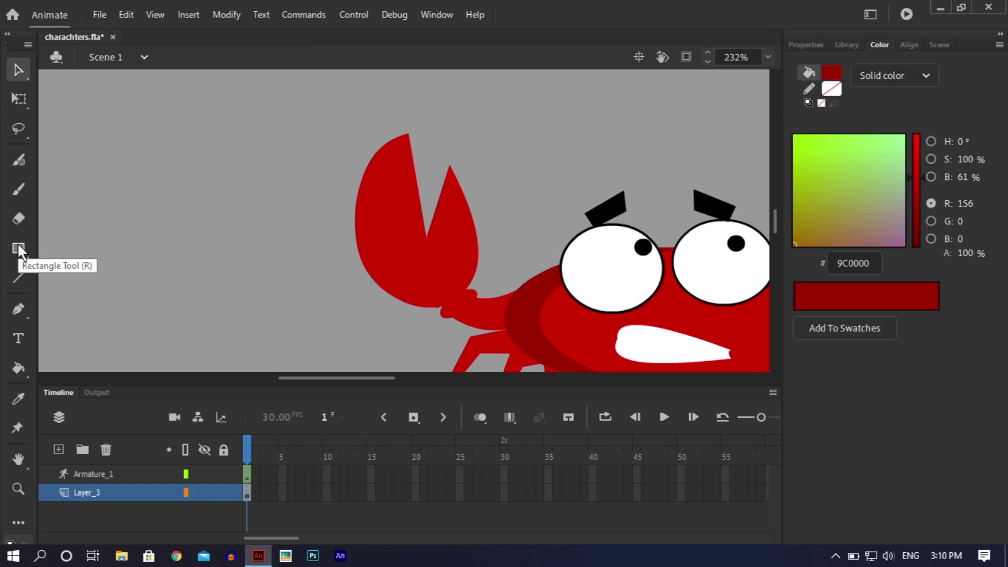
- Draw a dark red 9C0000 rectangle beside the raised claw on a new layer and cut it for reuse
{"action": "left_click", "coordinate": [19, 246]}
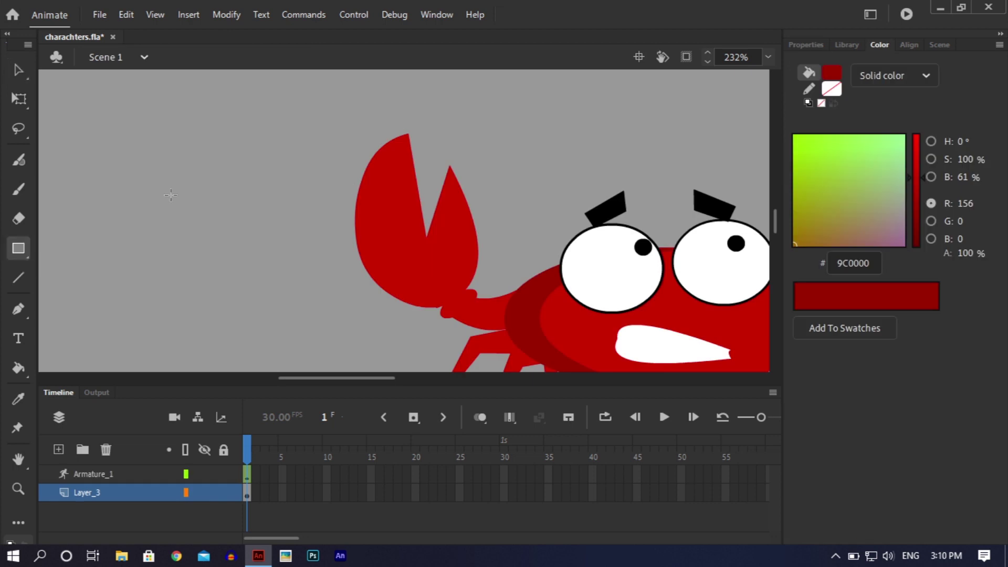
{"action": "left_click", "coordinate": [58, 449]}
{"action": "left_click_drag", "start_coordinate": [127, 113], "coordinate": [300, 257]}
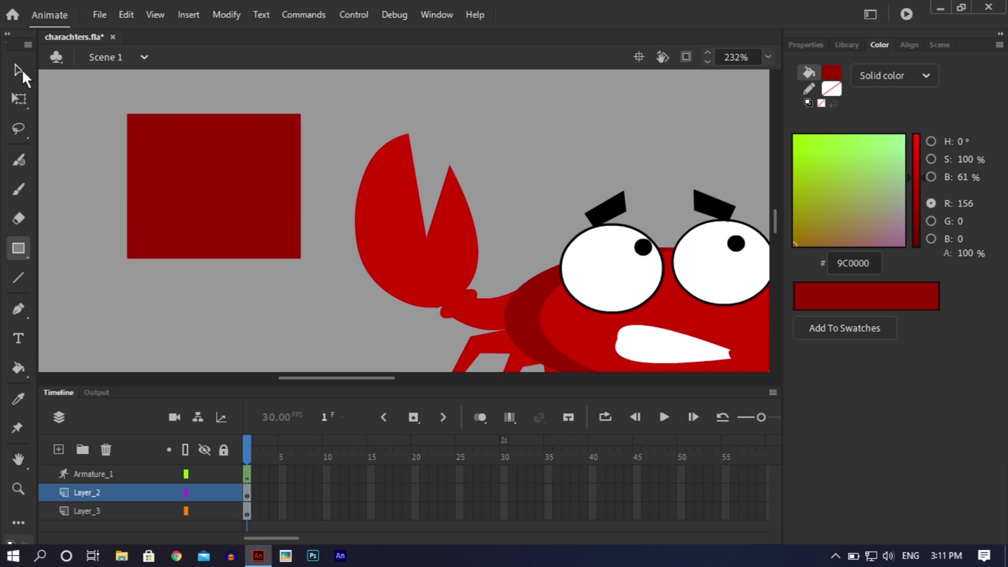
{"action": "left_click", "coordinate": [21, 69]}
{"action": "left_click", "coordinate": [279, 218]}
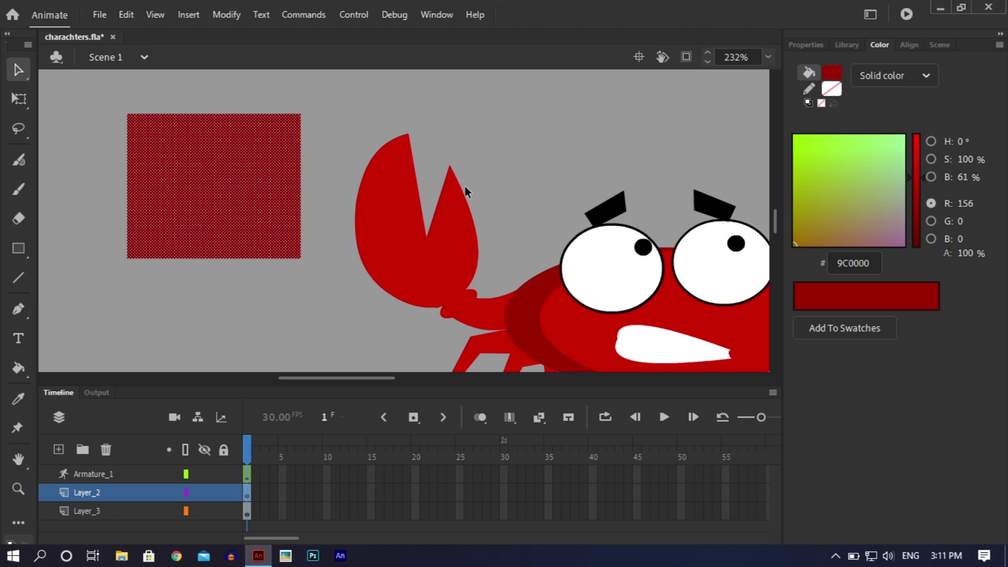
{"action": "key", "text": "Delete"}
- Open the ha b b symbol inside whole hand 2, paste the dark red swatch on Layer_2 and move it clear of the claw
{"action": "double_click", "coordinate": [402, 234]}
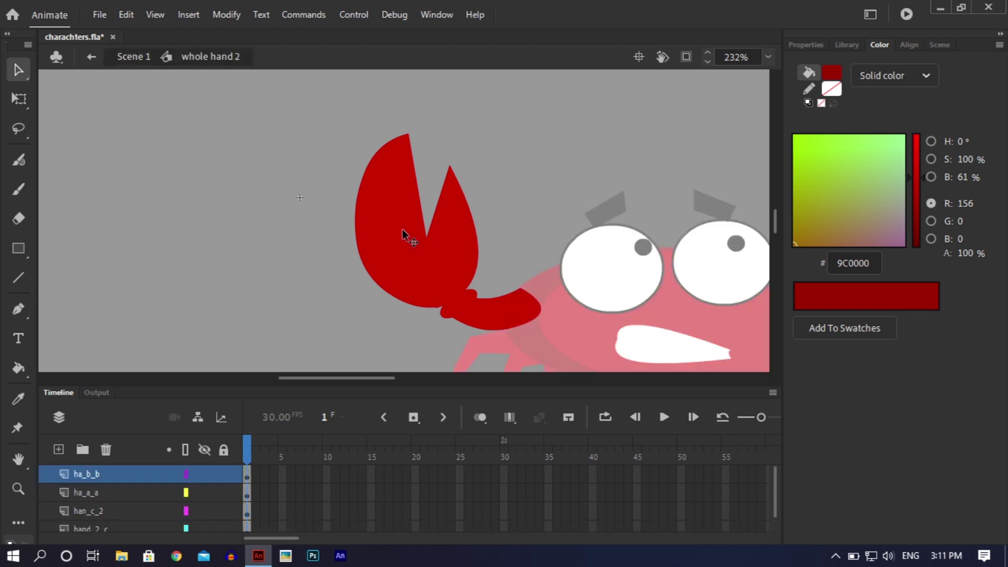
{"action": "double_click", "coordinate": [403, 234]}
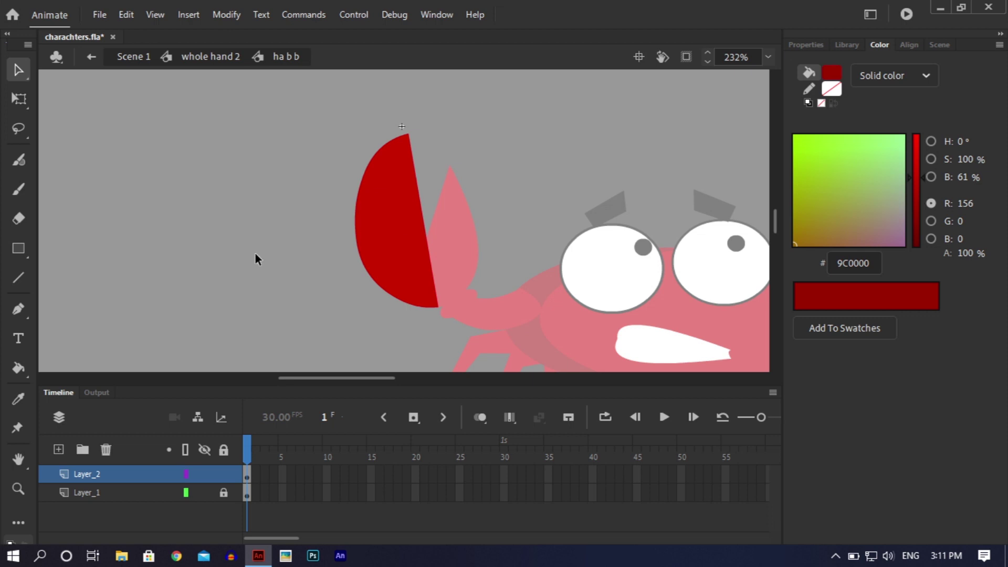
{"action": "key", "text": "ctrl+v"}
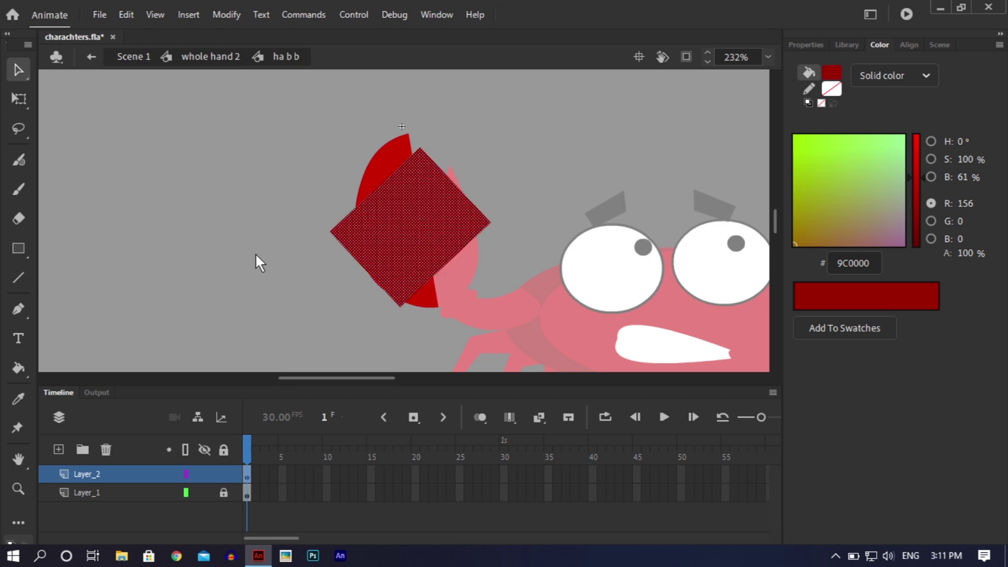
{"action": "left_click_drag", "start_coordinate": [458, 231], "coordinate": [197, 200]}
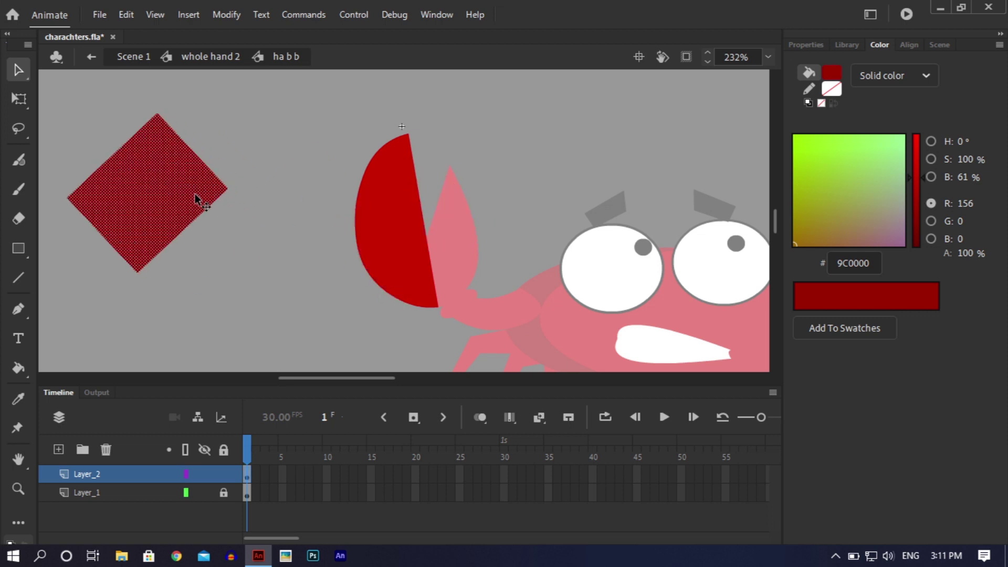
{"action": "left_click", "coordinate": [304, 276]}
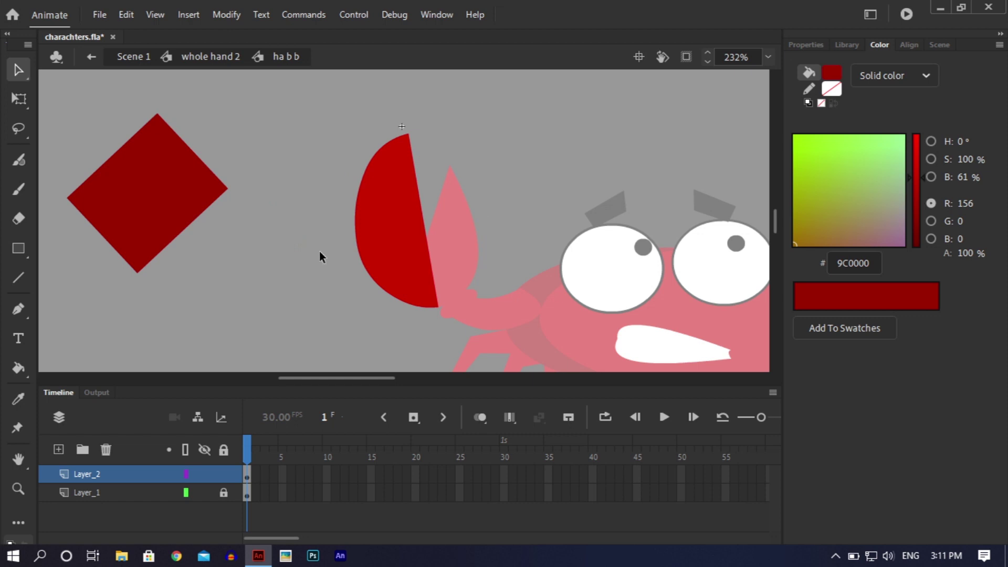
- Recolor the claw shape on Layer_2 with the dark red 9C0000 sampled from the swatch
{"action": "left_click", "coordinate": [385, 215]}
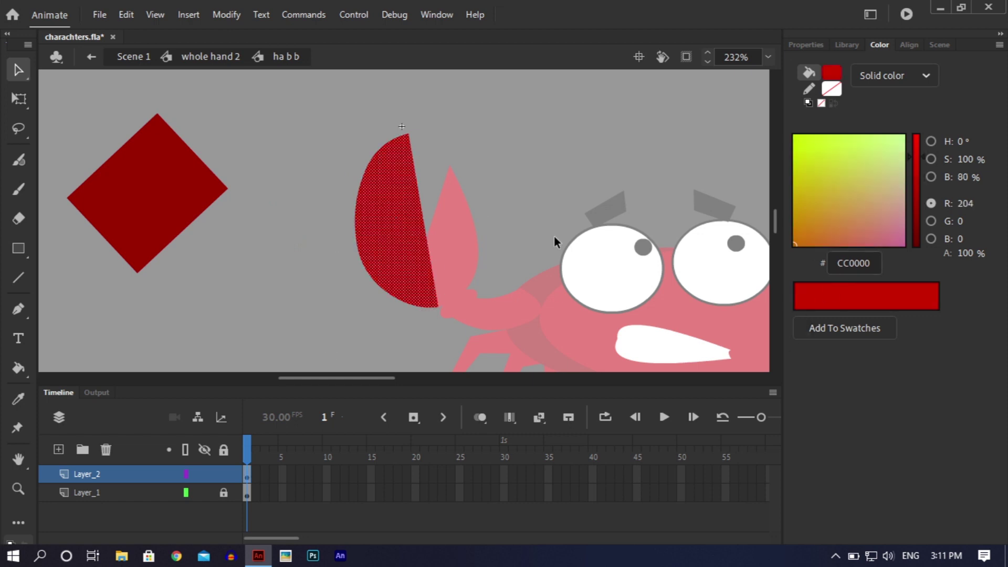
{"action": "left_click", "coordinate": [833, 76]}
{"action": "left_click", "coordinate": [165, 184]}
{"action": "left_click", "coordinate": [286, 272]}
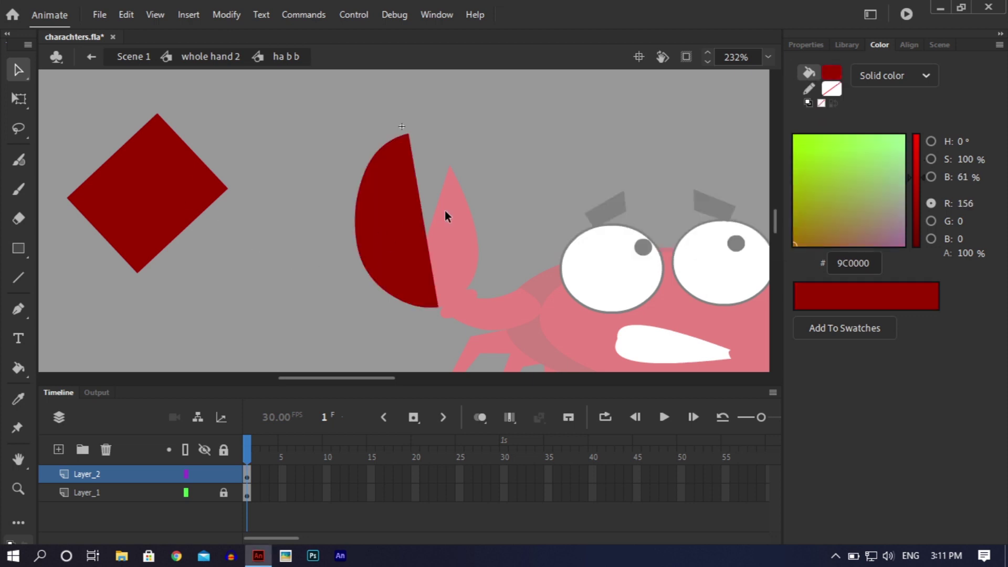
- Curve the dark shape's inner edge outward to expose a bright red strip, delete the swatch and return to whole hand 2
{"action": "left_click_drag", "start_coordinate": [420, 201], "coordinate": [383, 203]}
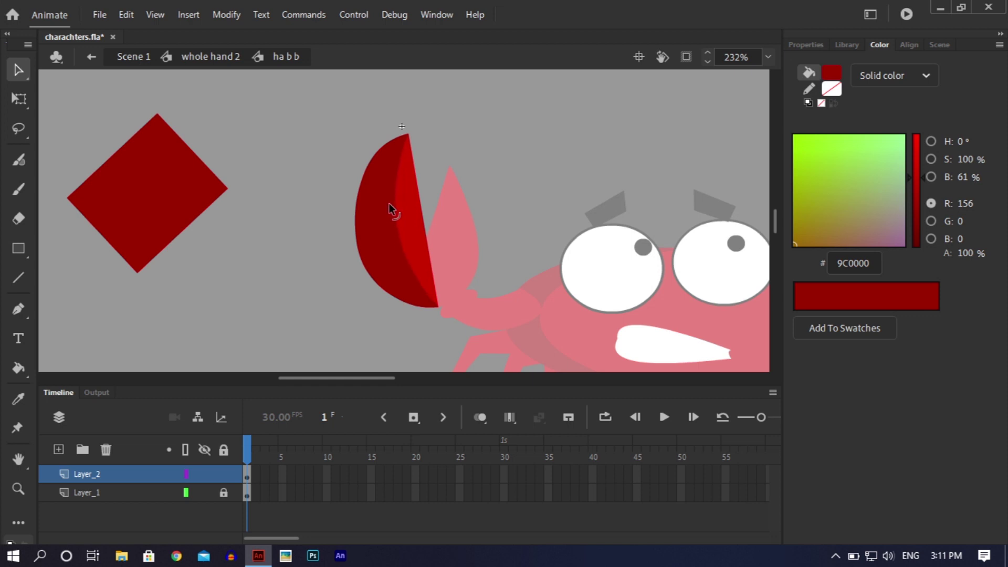
{"action": "left_click", "coordinate": [215, 175]}
{"action": "key", "text": "Delete"}
{"action": "double_click", "coordinate": [525, 141]}
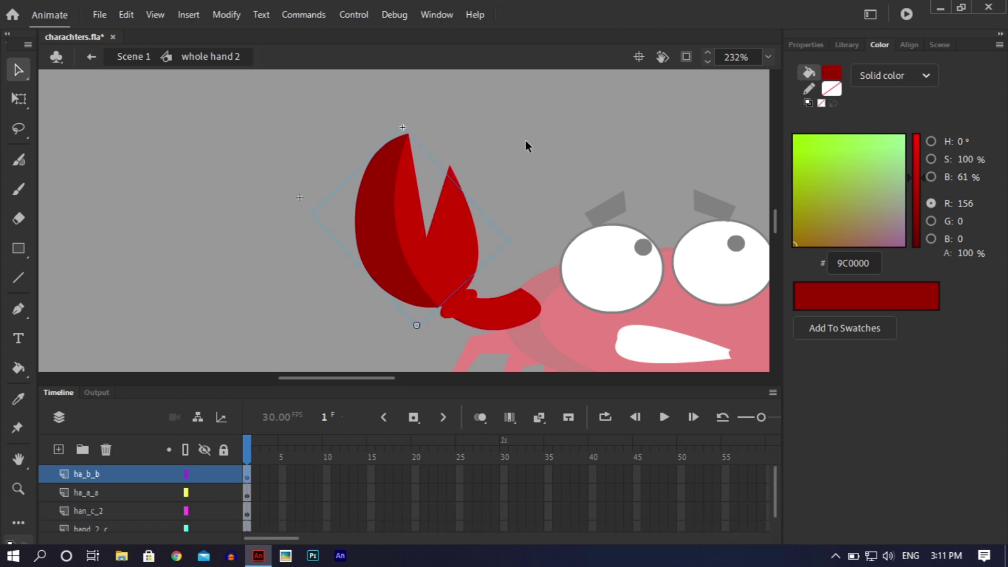
- Open the ha a a symbol, add a layer above Layer_1 and paste the dark red swatch in place on it
{"action": "double_click", "coordinate": [459, 253]}
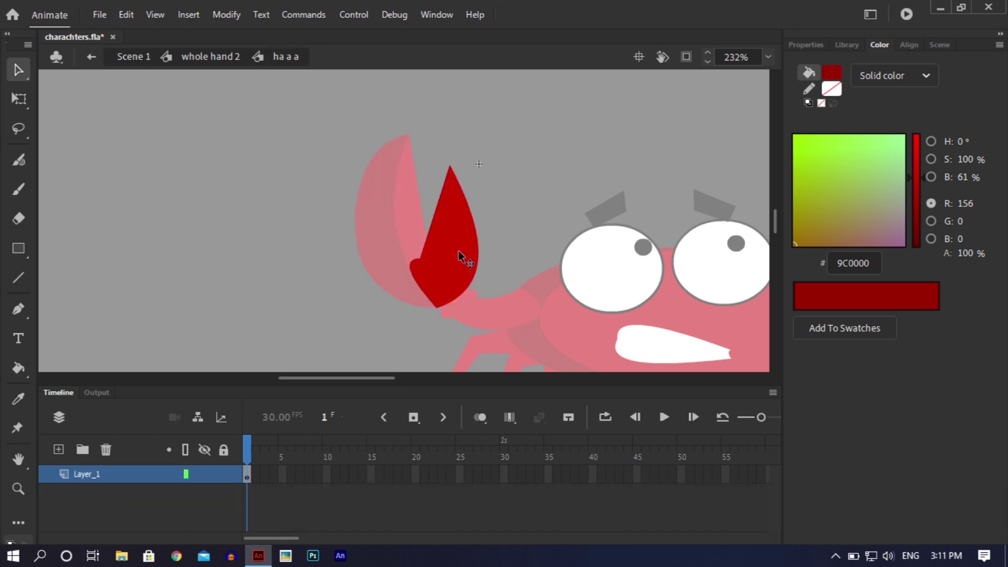
{"action": "left_click", "coordinate": [59, 450]}
{"action": "key", "text": "ctrl+shift+v"}
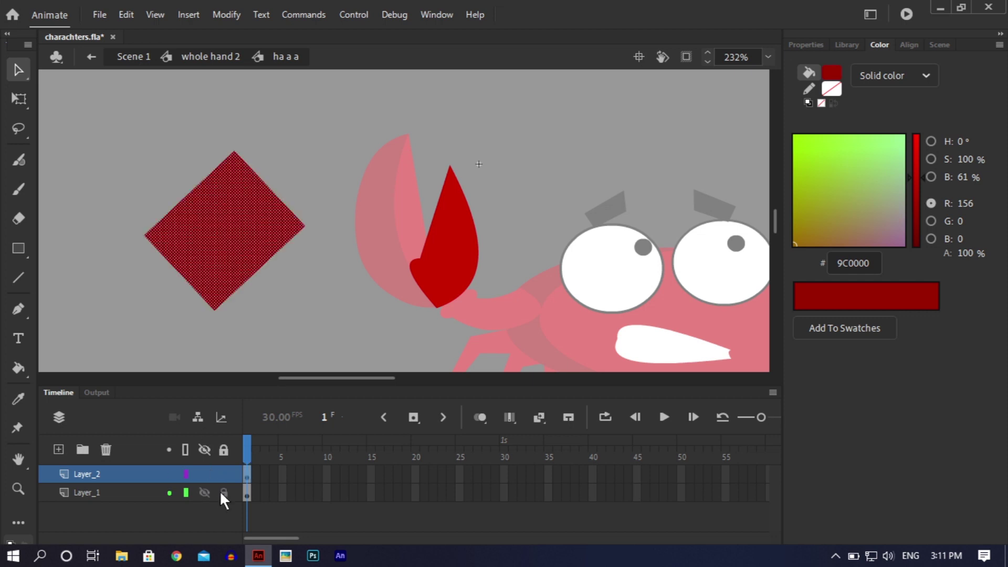
- Copy the claw shape from Layer_1 of ha a a and paste it in place on Layer_2
{"action": "left_click", "coordinate": [248, 490]}
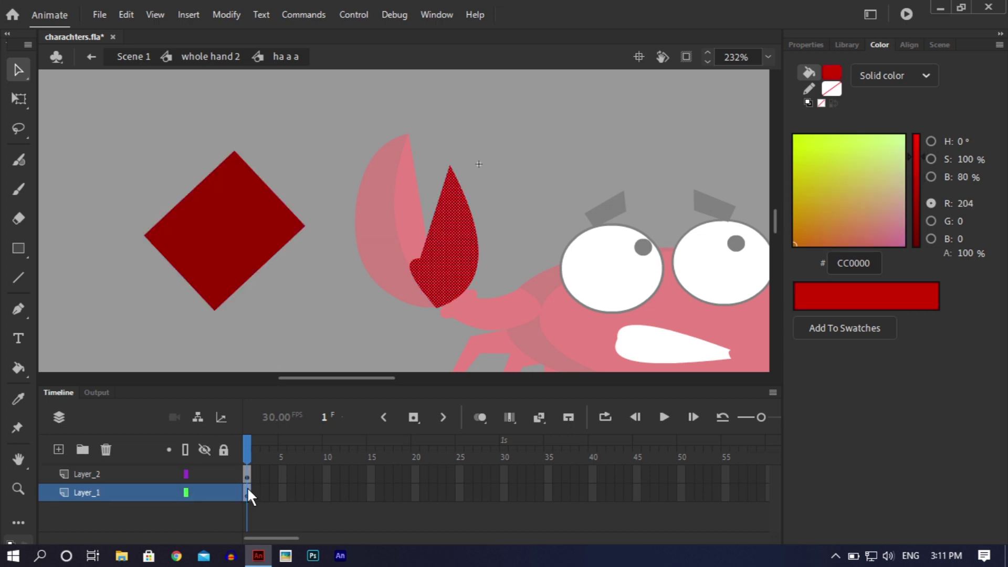
{"action": "left_click", "coordinate": [102, 477]}
{"action": "left_click", "coordinate": [566, 224]}
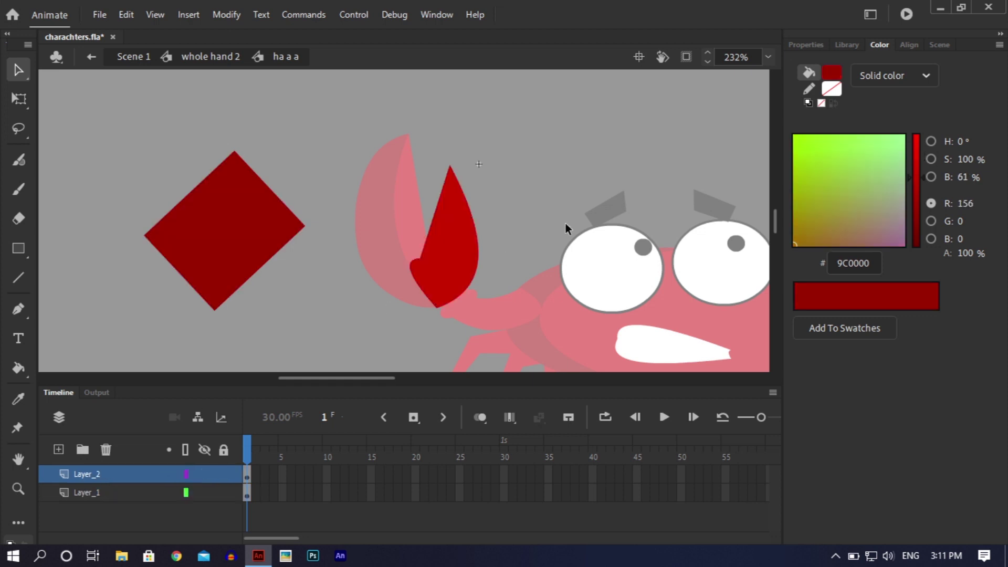
- Recolor the copied claw shape on Layer_2 of ha a a with the dark red sampled from the swatch
{"action": "left_click", "coordinate": [449, 260]}
{"action": "left_click", "coordinate": [560, 228]}
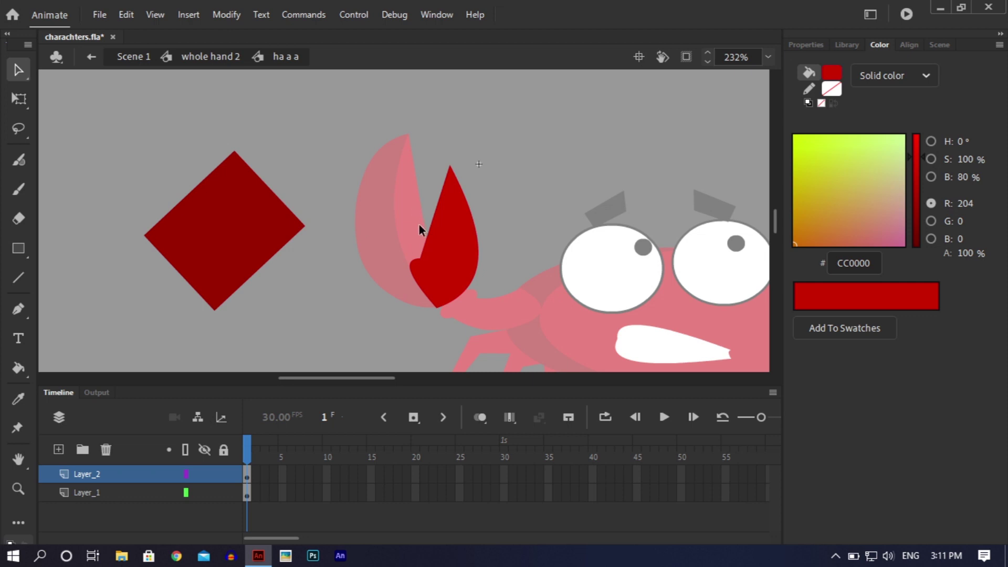
{"action": "left_click", "coordinate": [456, 260]}
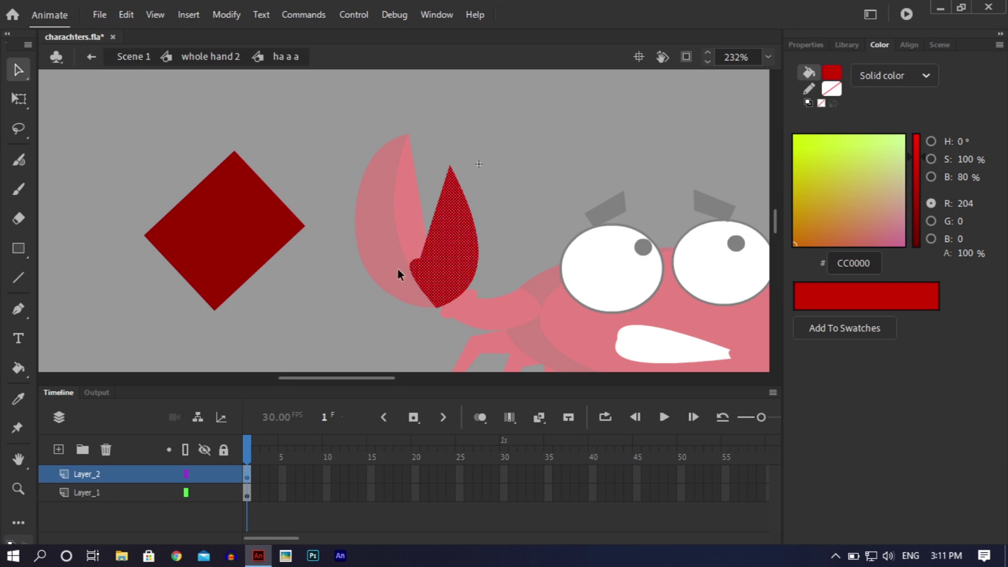
{"action": "key", "text": "i"}
{"action": "left_click", "coordinate": [197, 227]}
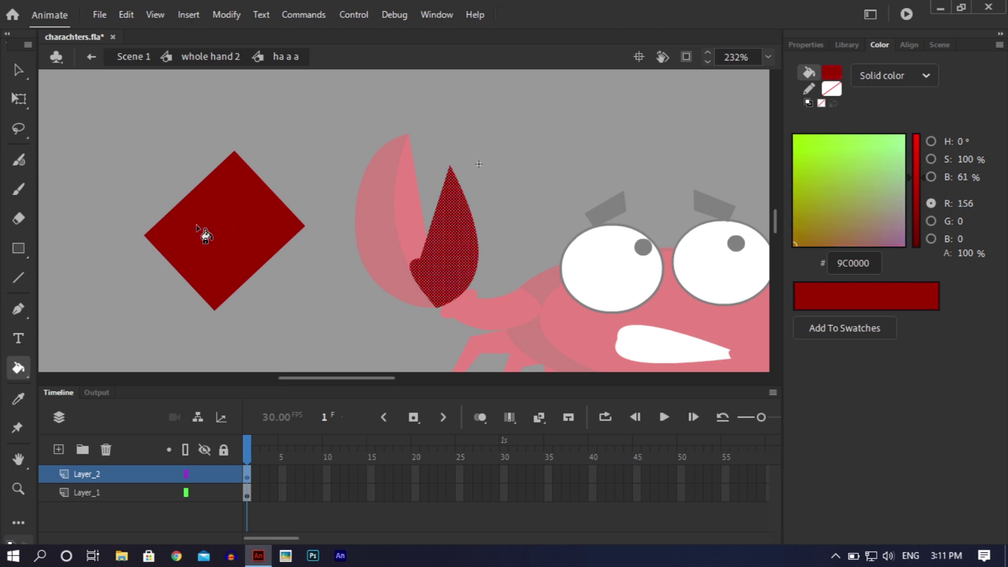
{"action": "left_click", "coordinate": [19, 64]}
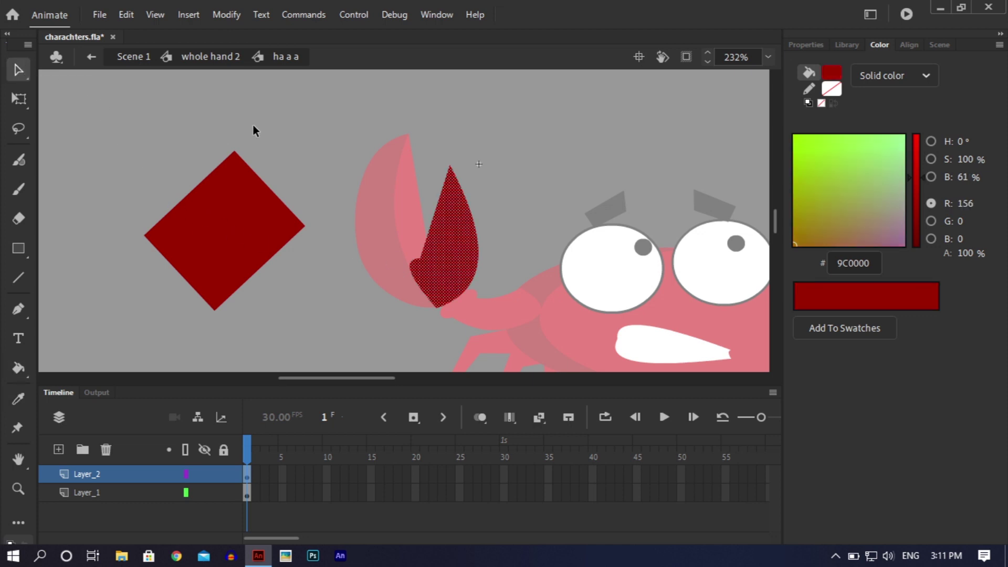
- Curve the inner edge of the ha a a shading to uncover the bright red near the claw opening and leave the symbol
{"action": "left_click", "coordinate": [425, 207]}
{"action": "left_click_drag", "start_coordinate": [431, 228], "coordinate": [446, 244]}
{"action": "left_click", "coordinate": [556, 153]}
{"action": "double_click", "coordinate": [555, 154]}
{"action": "left_click", "coordinate": [556, 158]}
- Reshape the ha b b shading so its inner curve joins the ha a a shading, and return to whole hand 2
{"action": "double_click", "coordinate": [389, 284]}
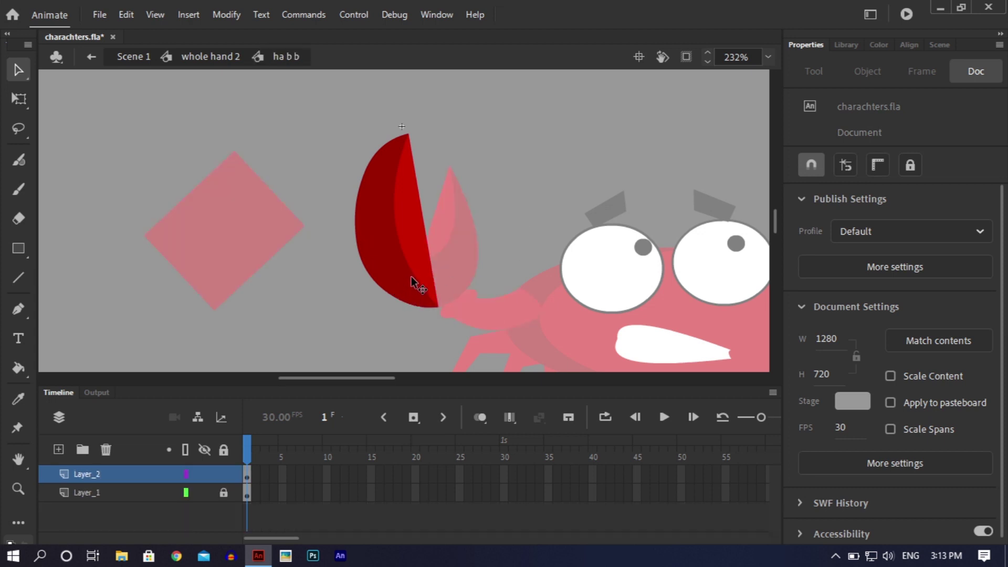
{"action": "left_click_drag", "start_coordinate": [411, 274], "coordinate": [425, 258]}
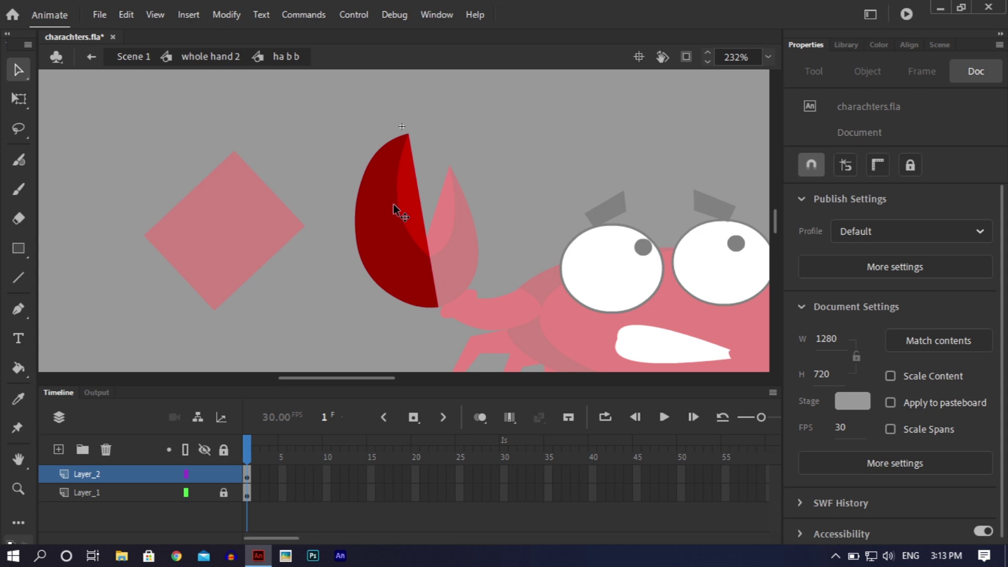
{"action": "left_click_drag", "start_coordinate": [396, 200], "coordinate": [391, 209]}
{"action": "double_click", "coordinate": [564, 181]}
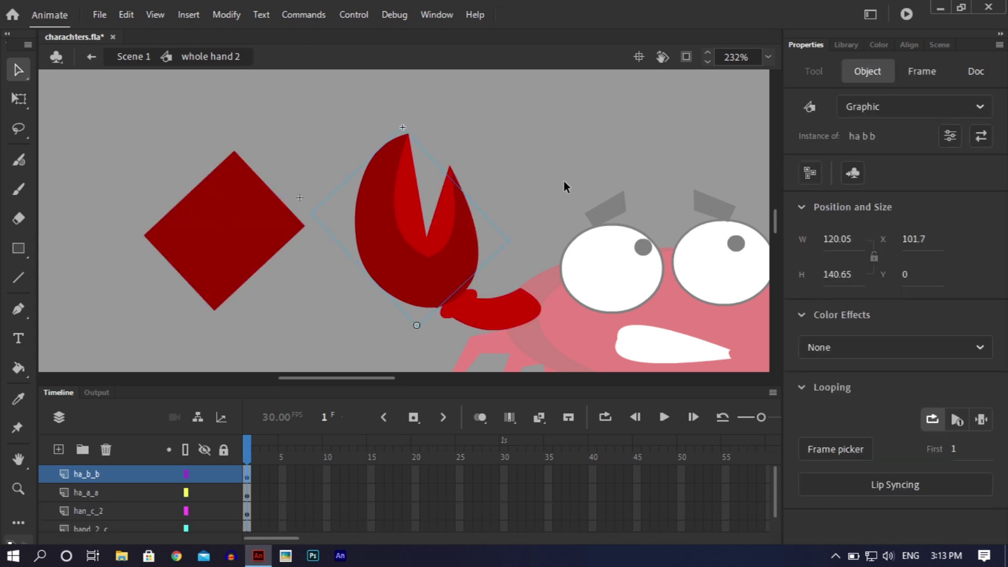
{"action": "left_click", "coordinate": [563, 181]}
- Test opening the claw by rotating the ha b b half outward, and undo the rotation
{"action": "left_click", "coordinate": [399, 184]}
{"action": "left_click", "coordinate": [19, 99]}
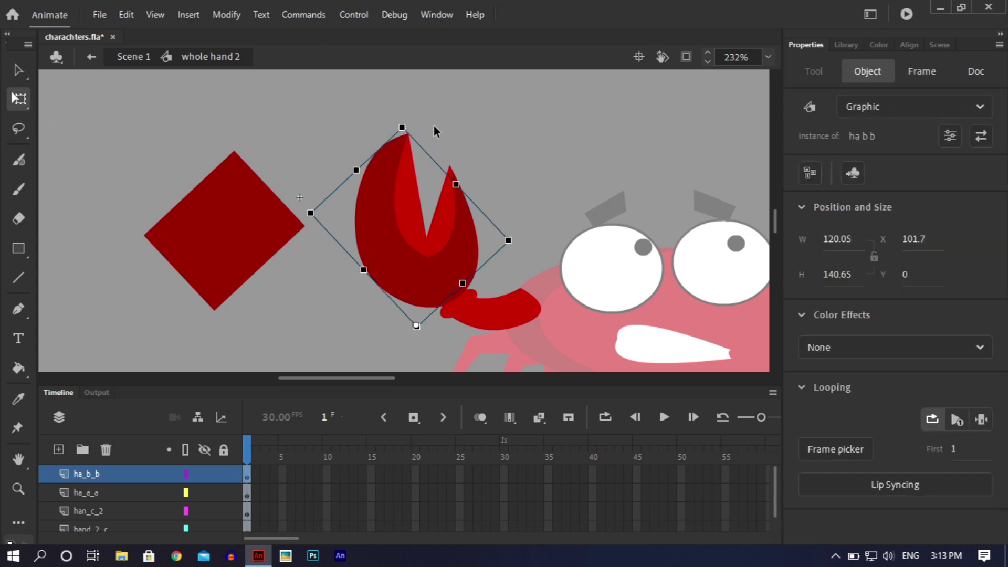
{"action": "left_click_drag", "start_coordinate": [415, 137], "coordinate": [292, 134]}
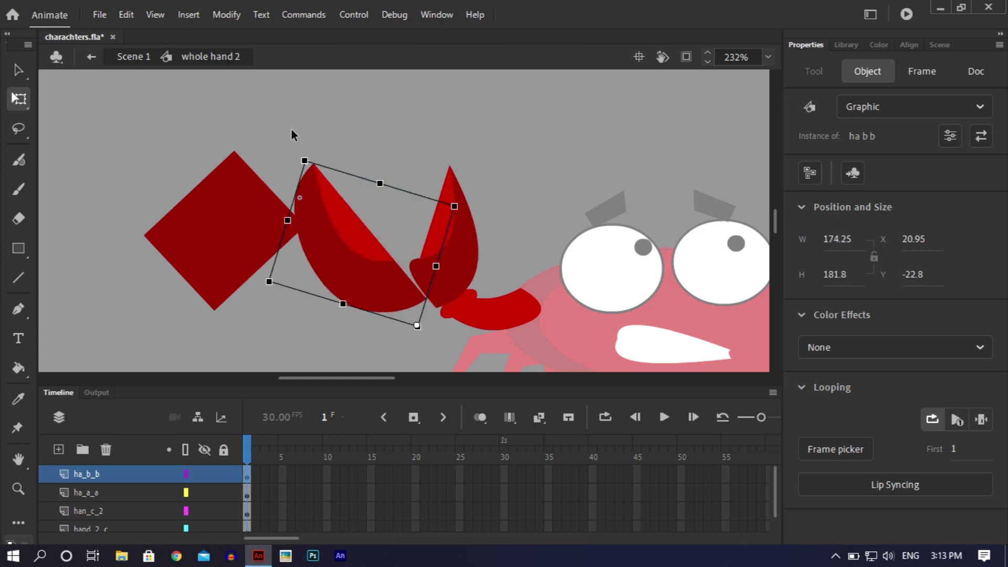
{"action": "key", "text": "ctrl+z"}
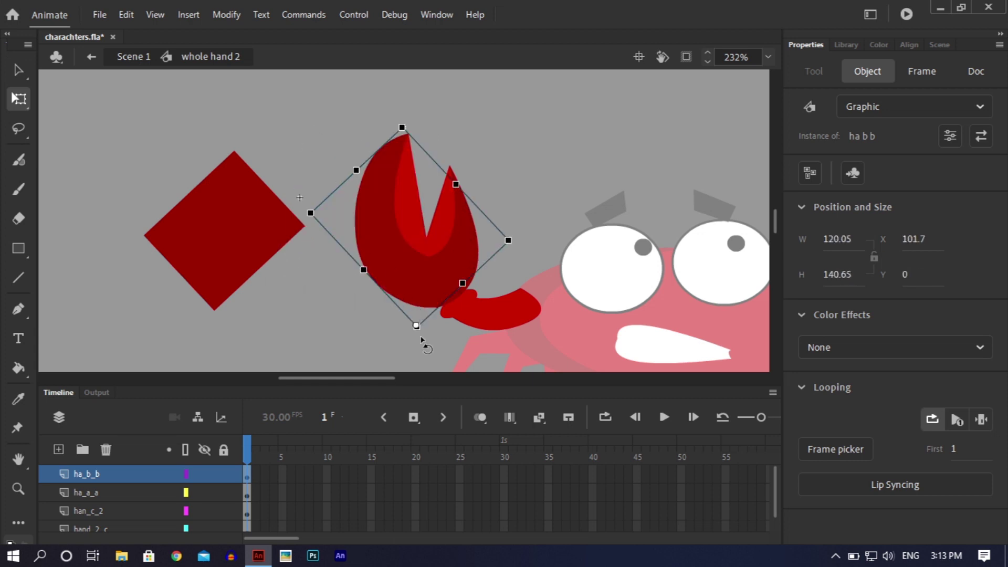
- Move the pivot of the ha b b half up into the claw base, try a slight outward rotation and revert it
{"action": "left_click_drag", "start_coordinate": [414, 325], "coordinate": [430, 278]}
{"action": "left_click_drag", "start_coordinate": [409, 122], "coordinate": [389, 110]}
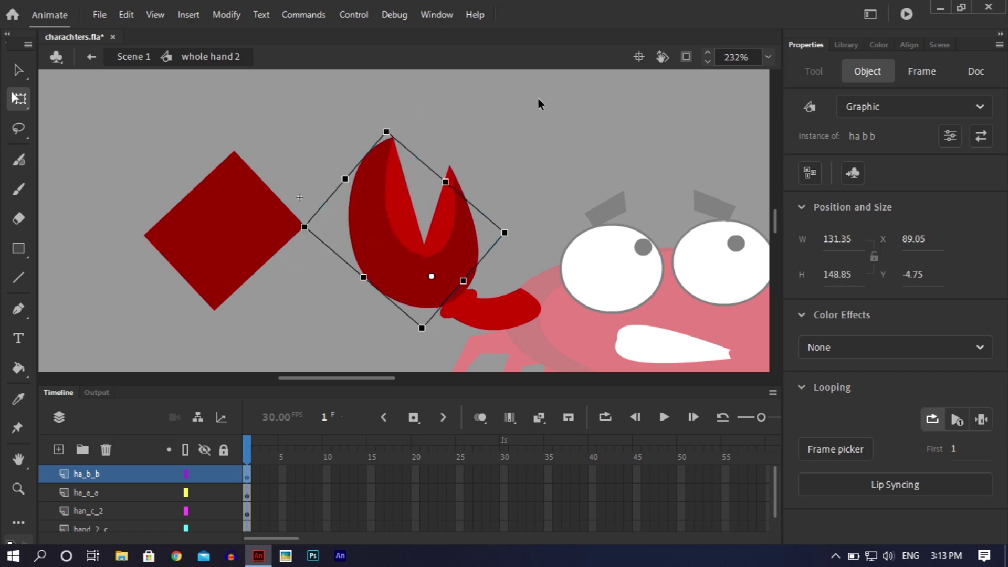
{"action": "left_click", "coordinate": [500, 173]}
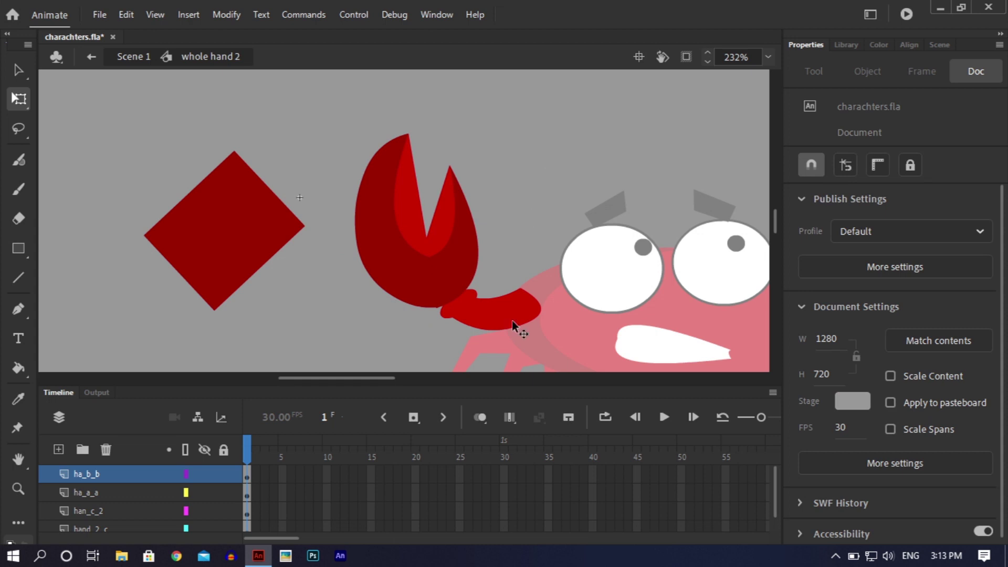
- Delete the leftover dark red swatch from the ha a a symbol and return to whole hand 2
{"action": "double_click", "coordinate": [496, 316]}
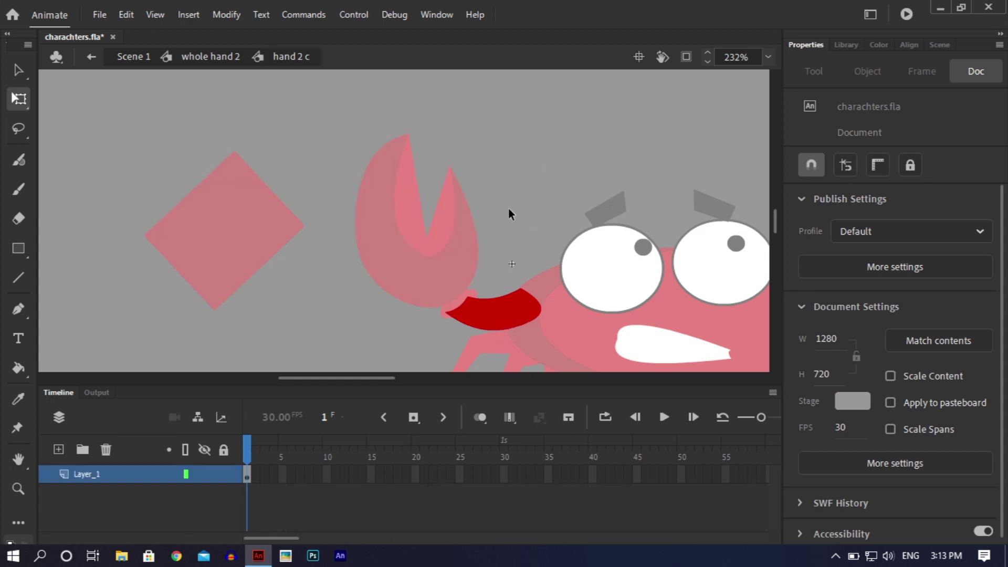
{"action": "double_click", "coordinate": [310, 309]}
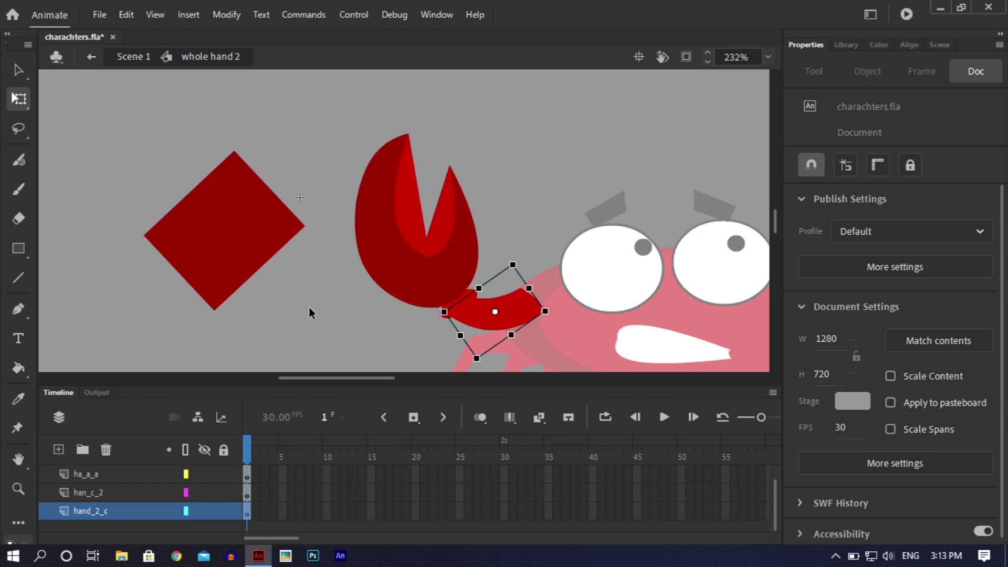
{"action": "double_click", "coordinate": [231, 254]}
{"action": "left_click", "coordinate": [227, 252]}
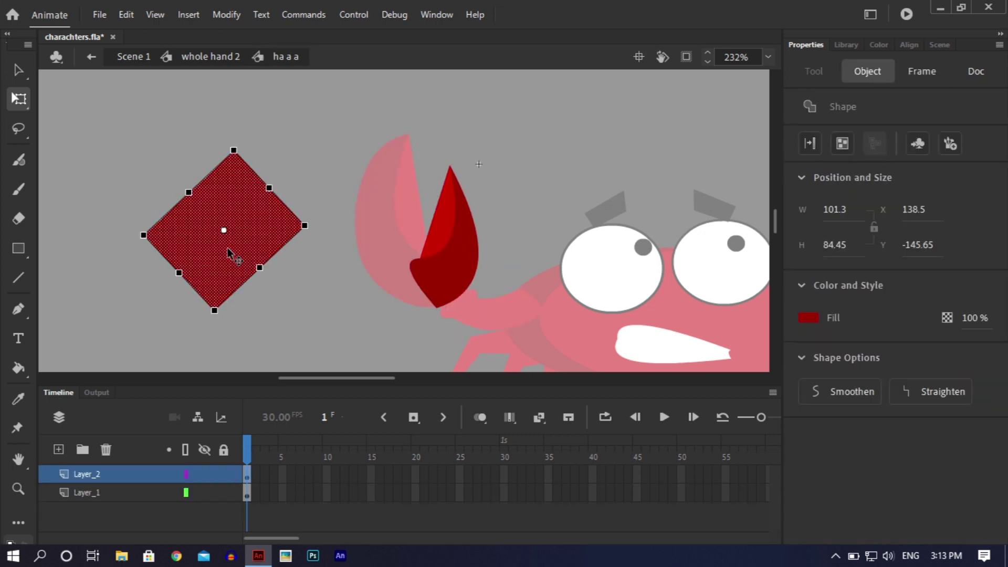
{"action": "key", "text": "Delete"}
{"action": "double_click", "coordinate": [562, 201]}
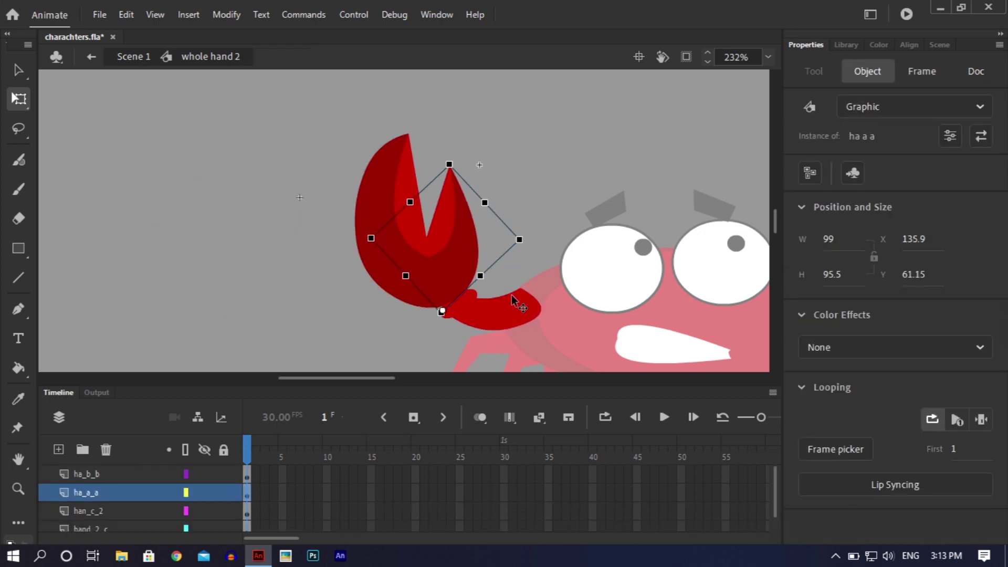
- Open the hand 2 c arm symbol, add a layer above Layer_1 and paste the dark red swatch in place on it
{"action": "double_click", "coordinate": [517, 305]}
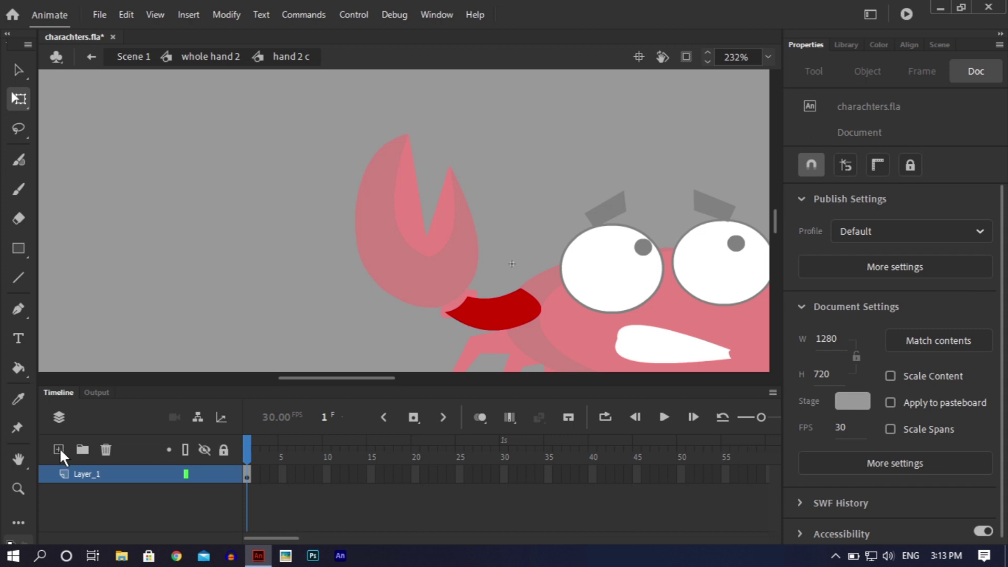
{"action": "left_click", "coordinate": [59, 448]}
{"action": "key", "text": "ctrl+shift+v"}
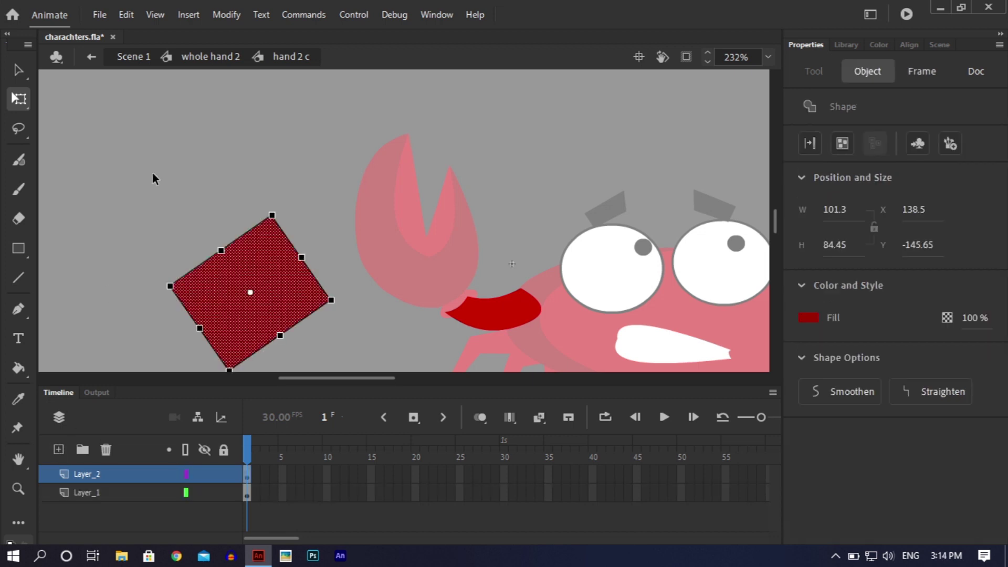
{"action": "left_click", "coordinate": [152, 172]}
{"action": "left_click_drag", "start_coordinate": [773, 217], "coordinate": [773, 224]}
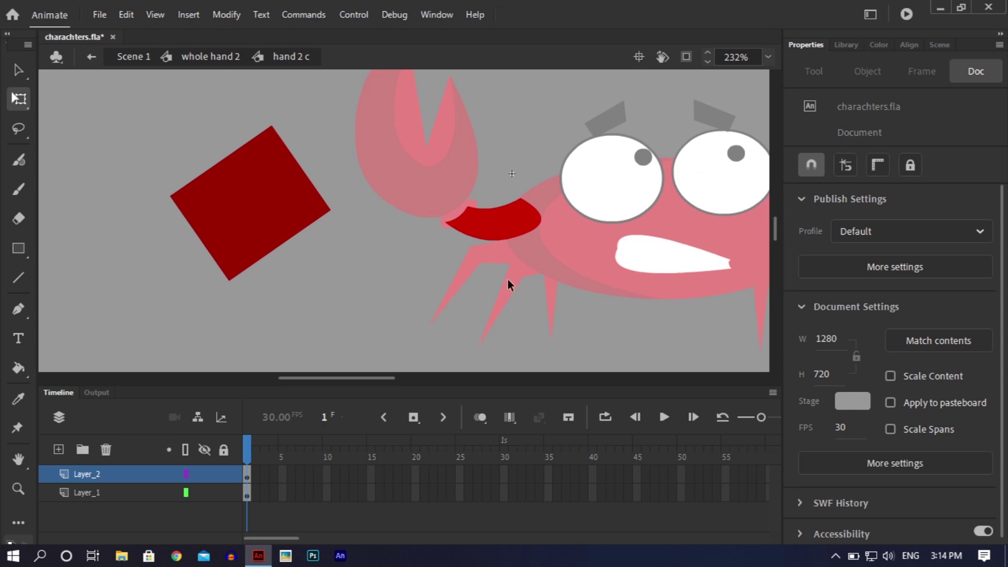
- Duplicate the arm's red fill from Layer_1 in place onto Layer_2 of the hand 2 c symbol
{"action": "left_click", "coordinate": [484, 232]}
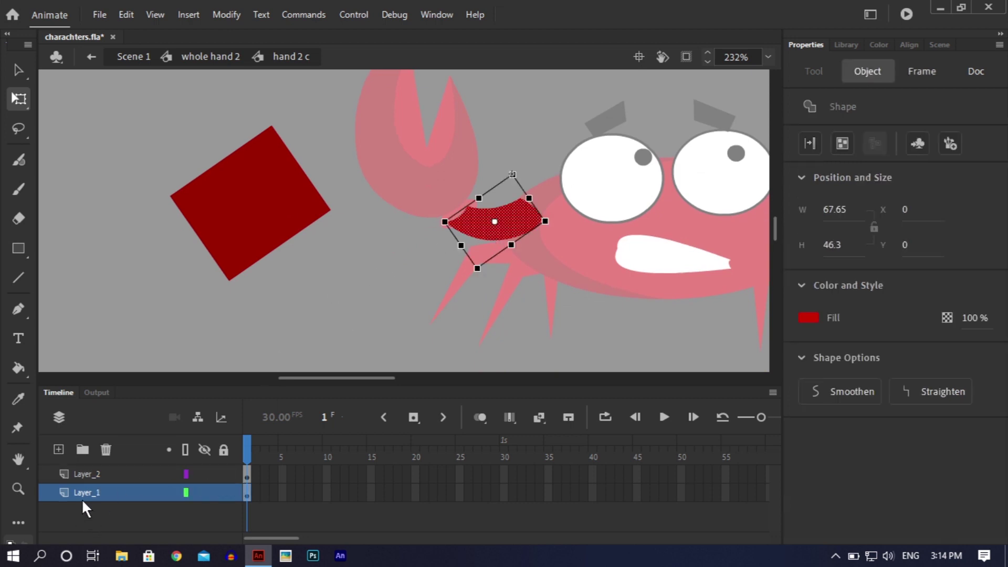
{"action": "left_click", "coordinate": [89, 474]}
{"action": "key", "text": "ctrl+z"}
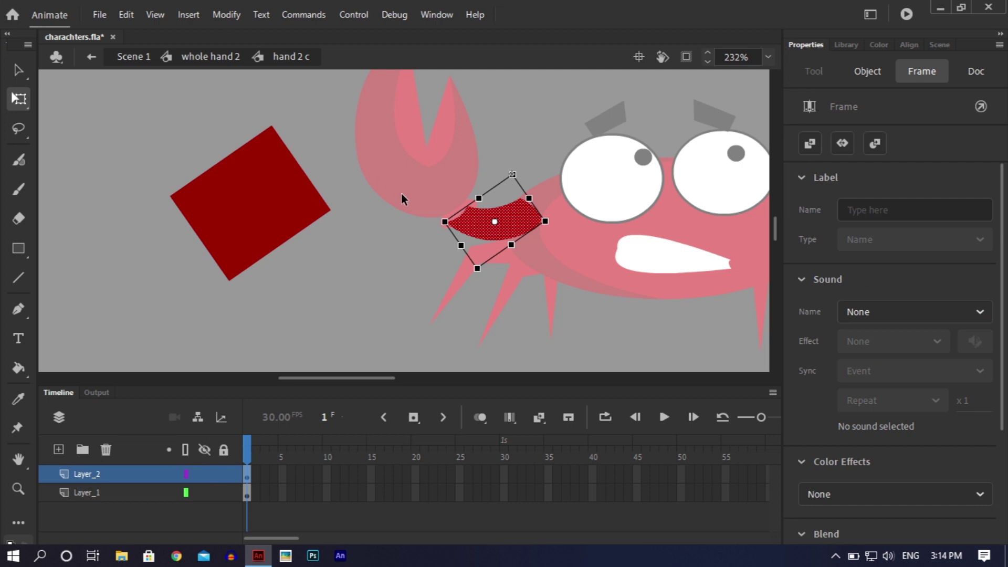
{"action": "left_click", "coordinate": [397, 297]}
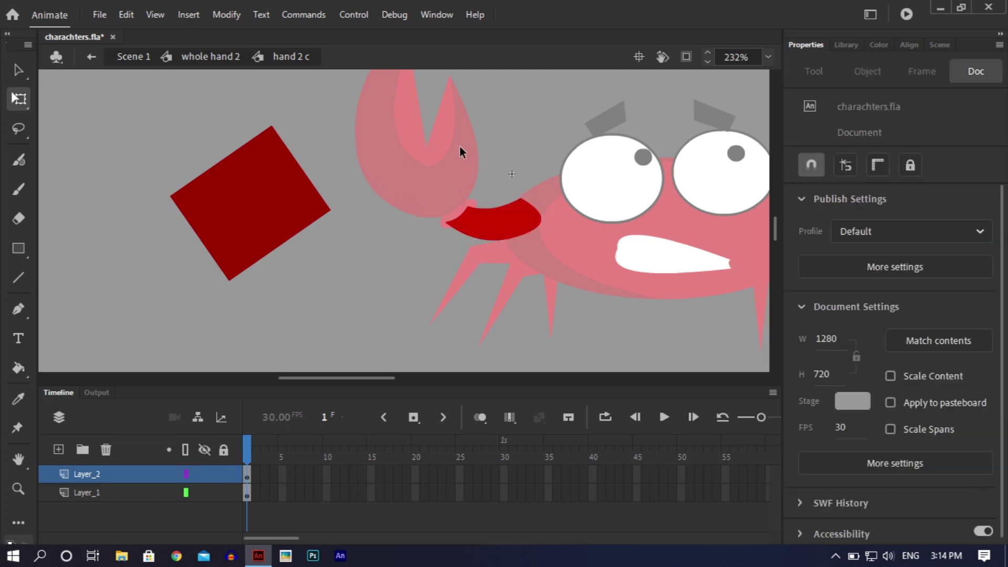
- Split off the upper band of the arm fill on Layer_2 and lock Layer_1
{"action": "left_click_drag", "start_coordinate": [449, 153], "coordinate": [547, 214]}
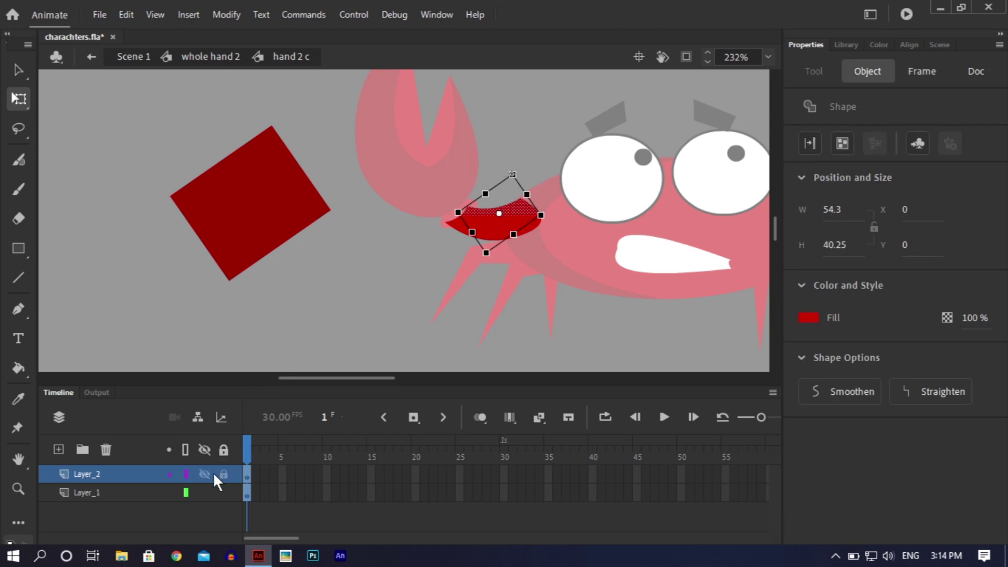
{"action": "left_click", "coordinate": [226, 492]}
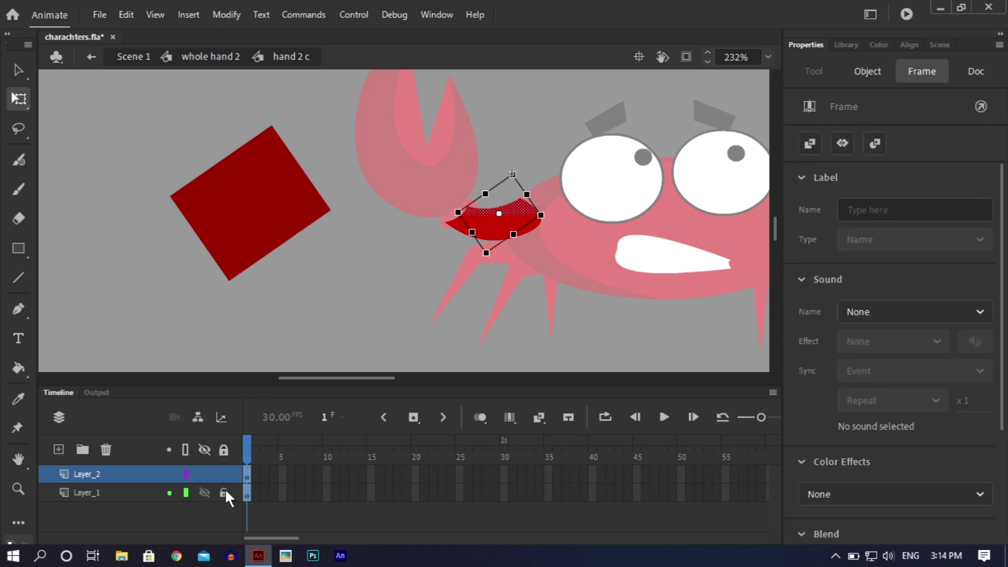
{"action": "left_click", "coordinate": [341, 138]}
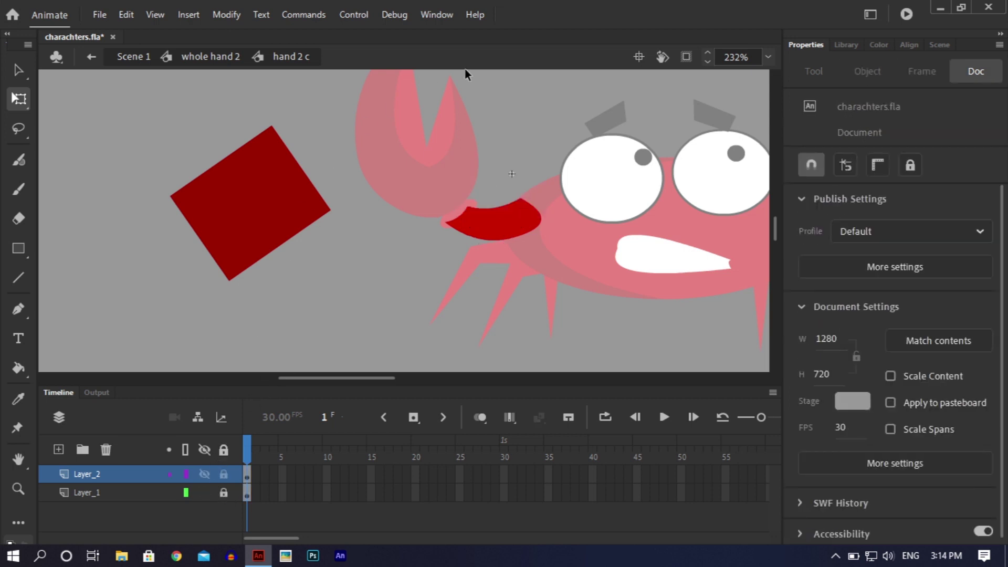
- Recolour the arm's lower band with the swatch's dark red, curve its upper edge, and return to Scene 1
{"action": "left_click", "coordinate": [508, 234]}
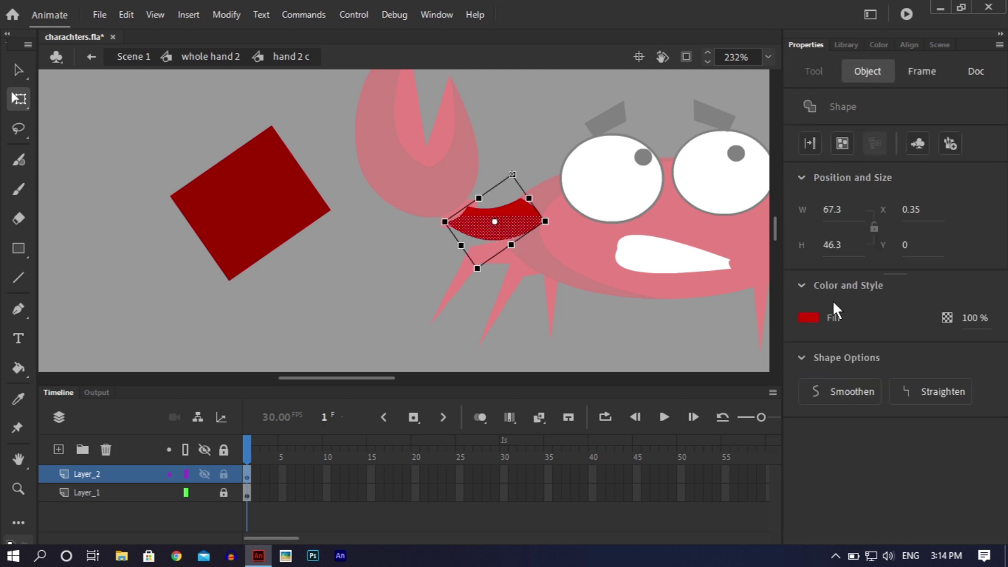
{"action": "left_click", "coordinate": [808, 317]}
{"action": "left_click", "coordinate": [248, 167]}
{"action": "left_click", "coordinate": [21, 70]}
{"action": "left_click", "coordinate": [341, 137]}
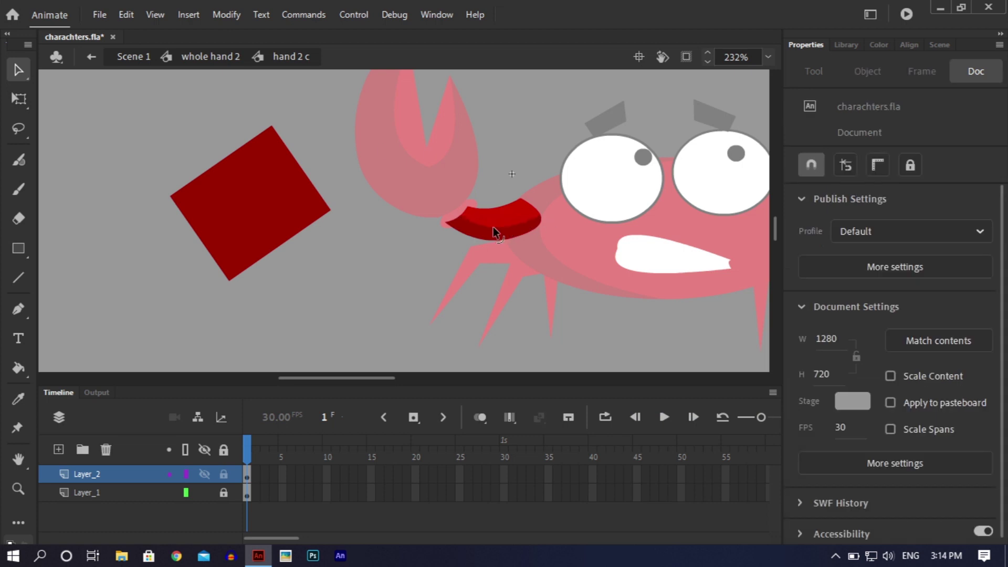
{"action": "double_click", "coordinate": [377, 307]}
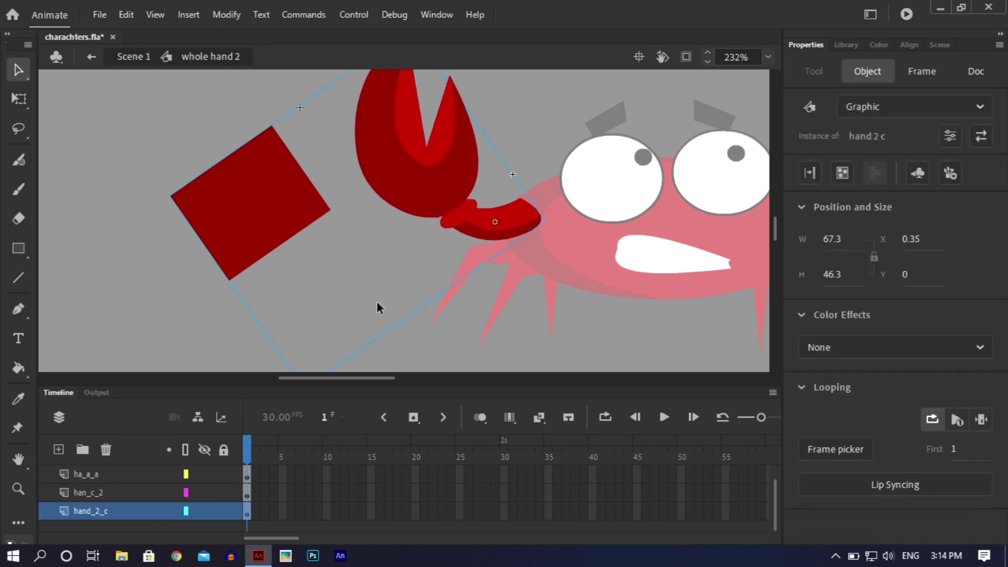
{"action": "double_click", "coordinate": [377, 307]}
{"action": "left_click", "coordinate": [376, 303]}
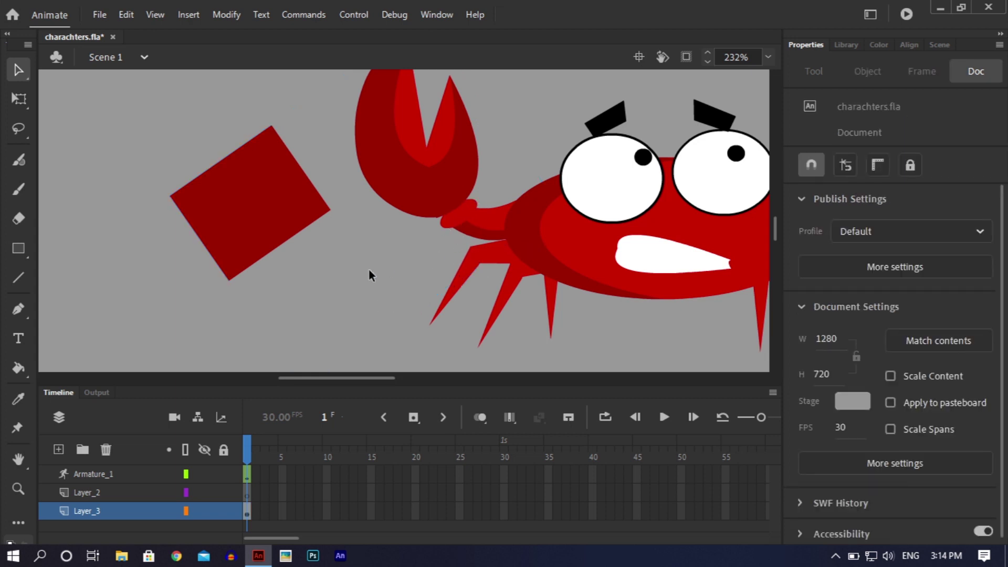
- Delete the leftover dark red swatch from the hand 2 c symbol inside whole hand 2
{"action": "key", "text": "ctrl+minus"}
{"action": "key", "text": "ctrl+minus"}
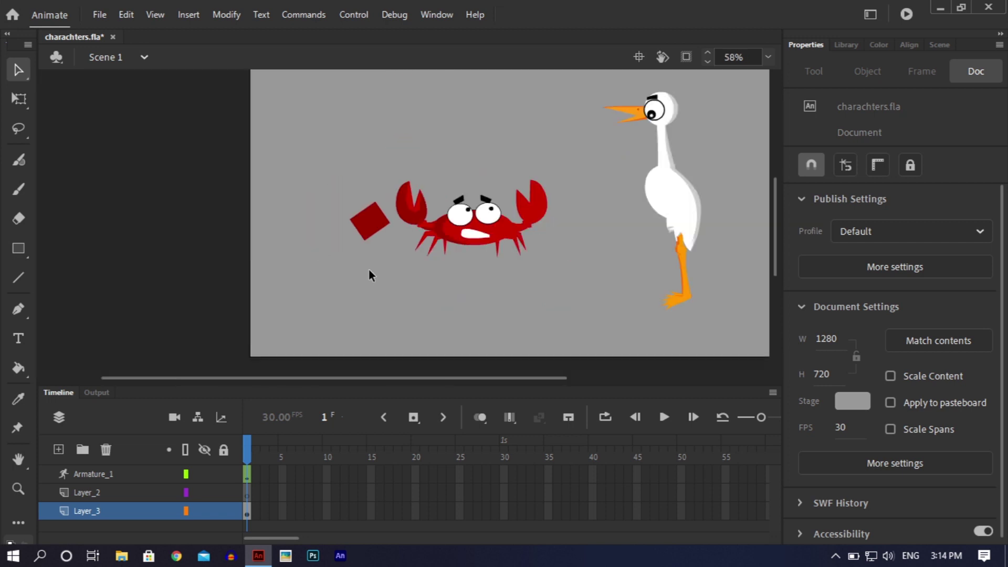
{"action": "key", "text": "ctrl+equal"}
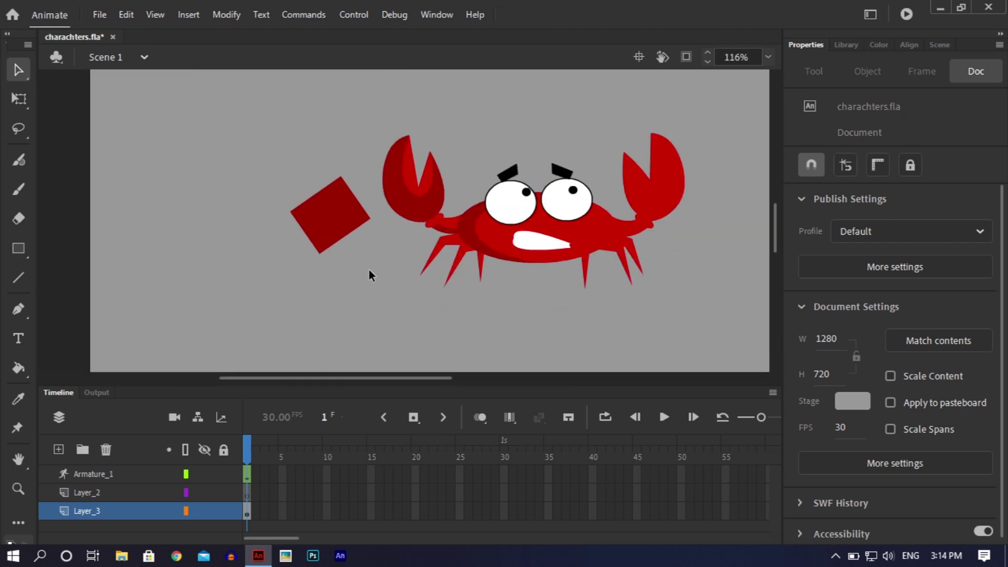
{"action": "left_click", "coordinate": [316, 233]}
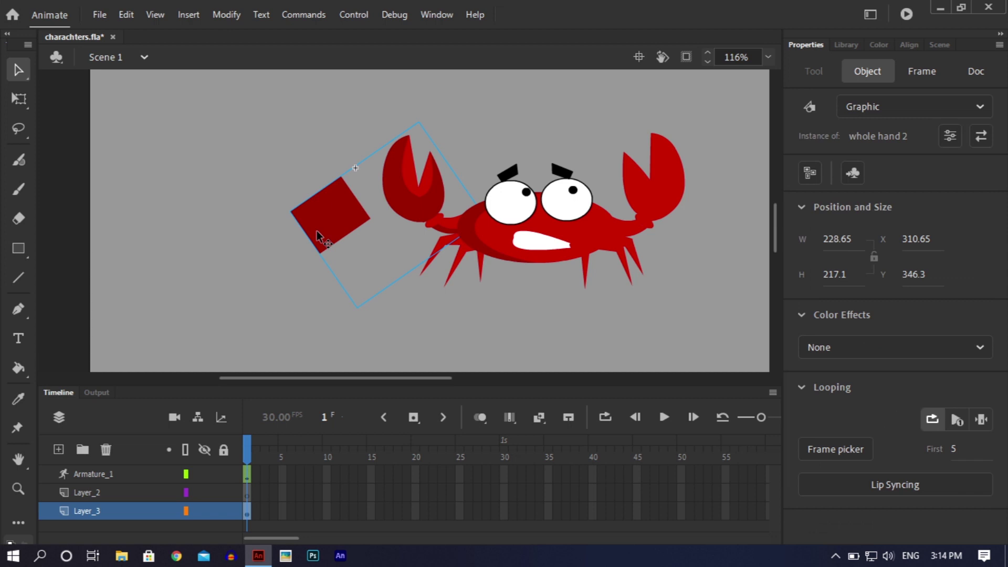
{"action": "double_click", "coordinate": [317, 231]}
{"action": "left_click", "coordinate": [319, 224]}
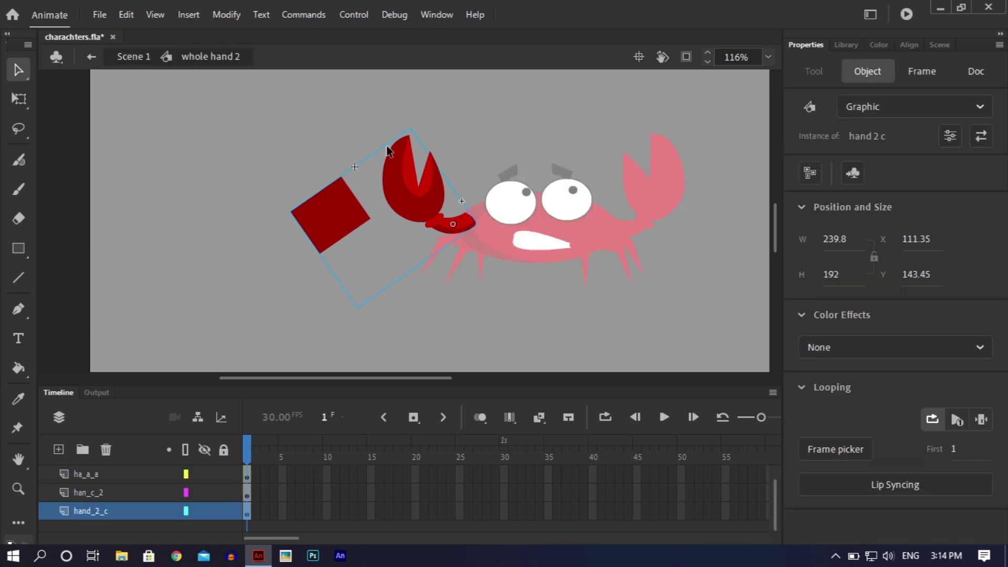
{"action": "double_click", "coordinate": [320, 220]}
{"action": "left_click", "coordinate": [320, 221]}
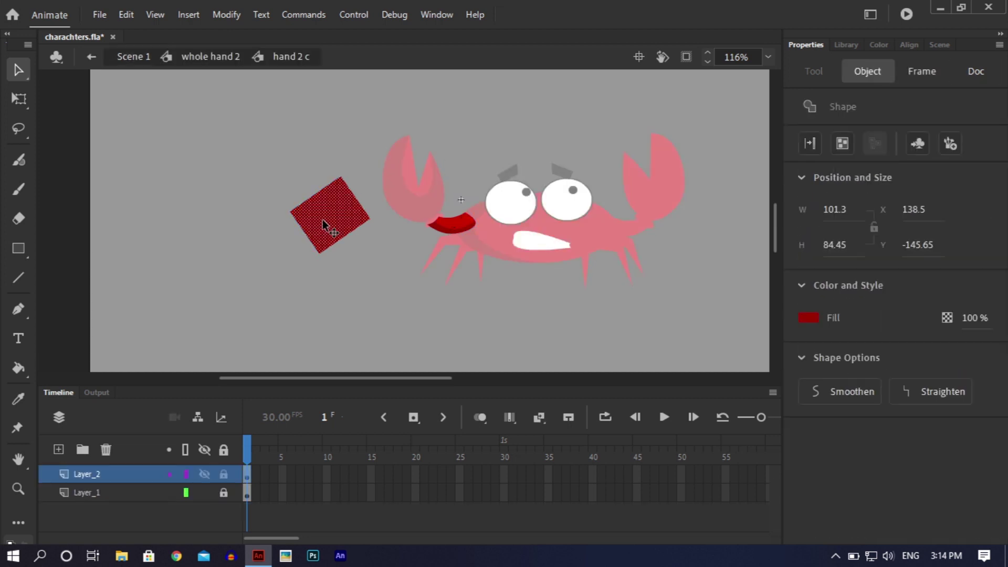
{"action": "key", "text": "Delete"}
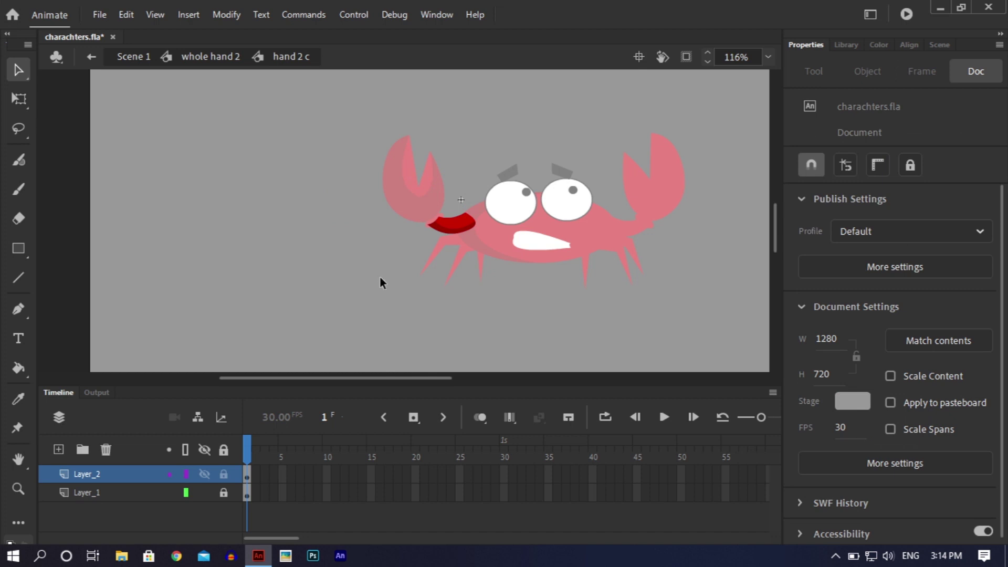
- Return to Scene 1, centre the crab in view and save the file
{"action": "double_click", "coordinate": [423, 278]}
{"action": "double_click", "coordinate": [490, 304]}
{"action": "left_click", "coordinate": [490, 303]}
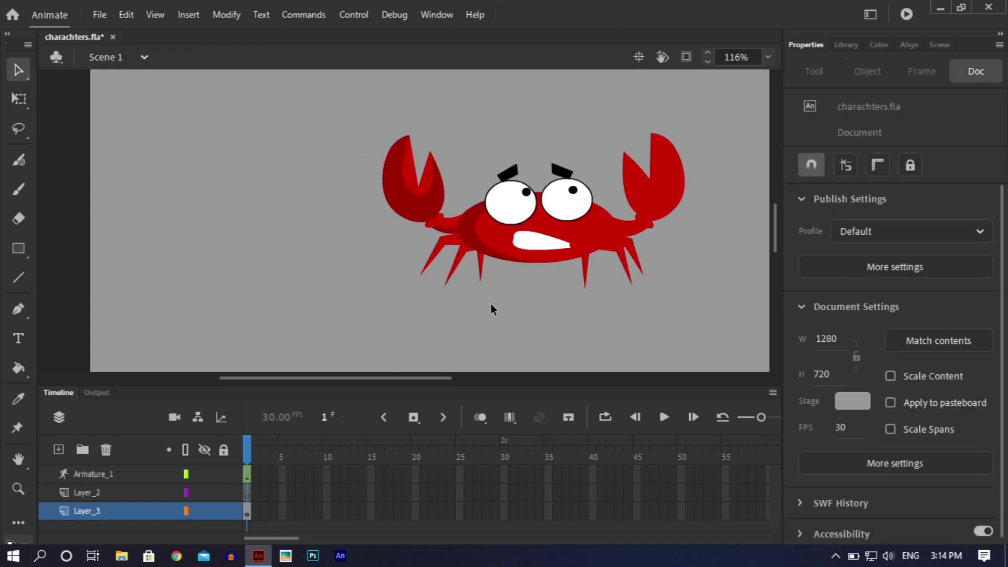
{"action": "left_click_drag", "start_coordinate": [431, 378], "coordinate": [464, 379]}
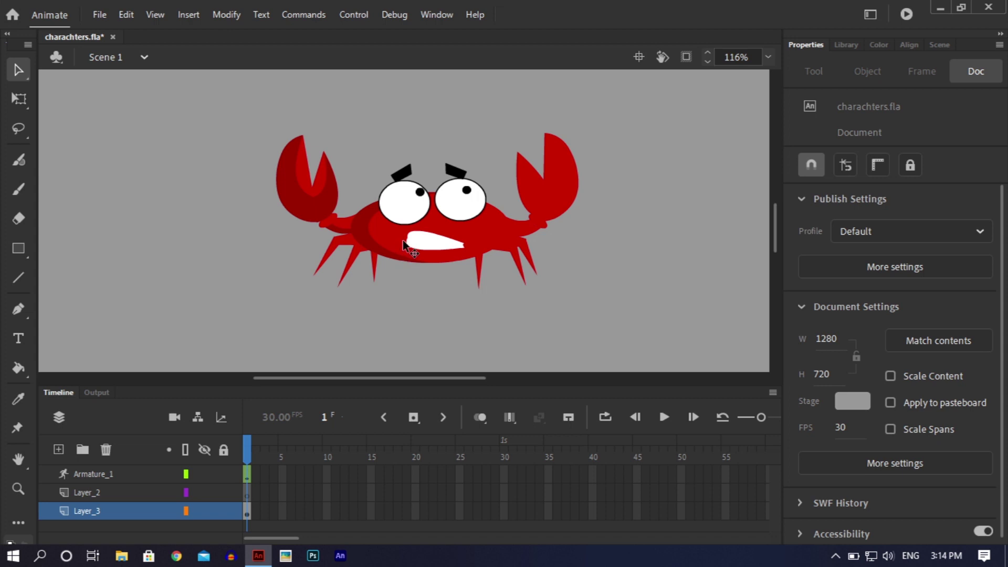
{"action": "key", "text": "ctrl+s"}
- Pull the blunt end of the white mouth outward into a smooth curve in the mouth cr symbol, save and return to Scene 1
{"action": "key", "text": "ctrl+equal"}
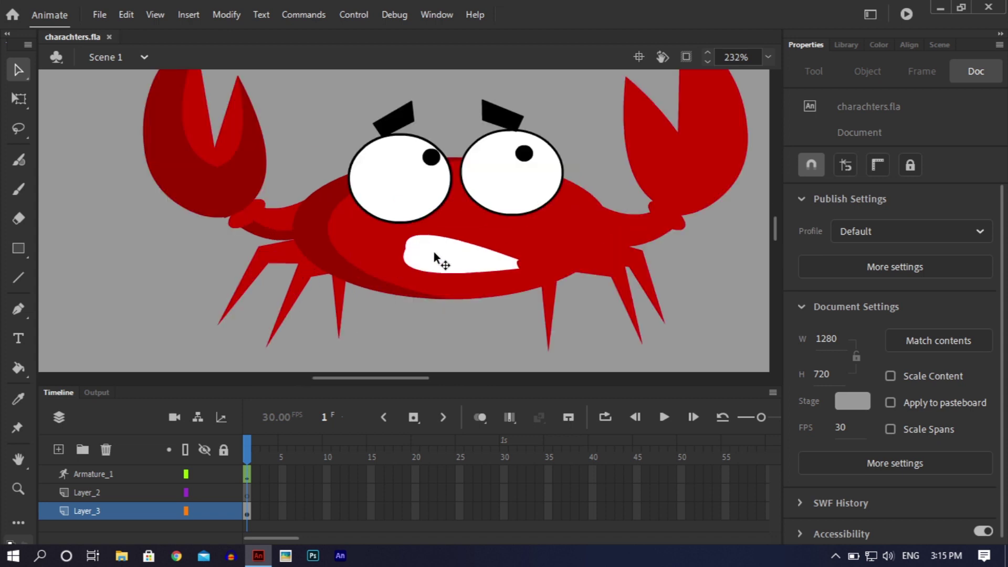
{"action": "double_click", "coordinate": [433, 251]}
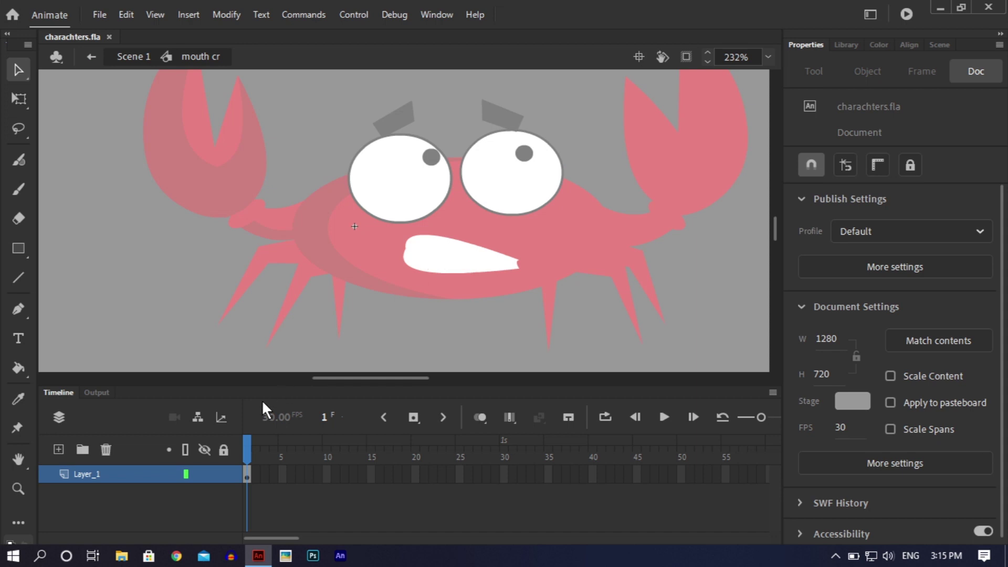
{"action": "left_click_drag", "start_coordinate": [406, 247], "coordinate": [391, 250]}
{"action": "key", "text": "ctrl+s"}
{"action": "double_click", "coordinate": [442, 325]}
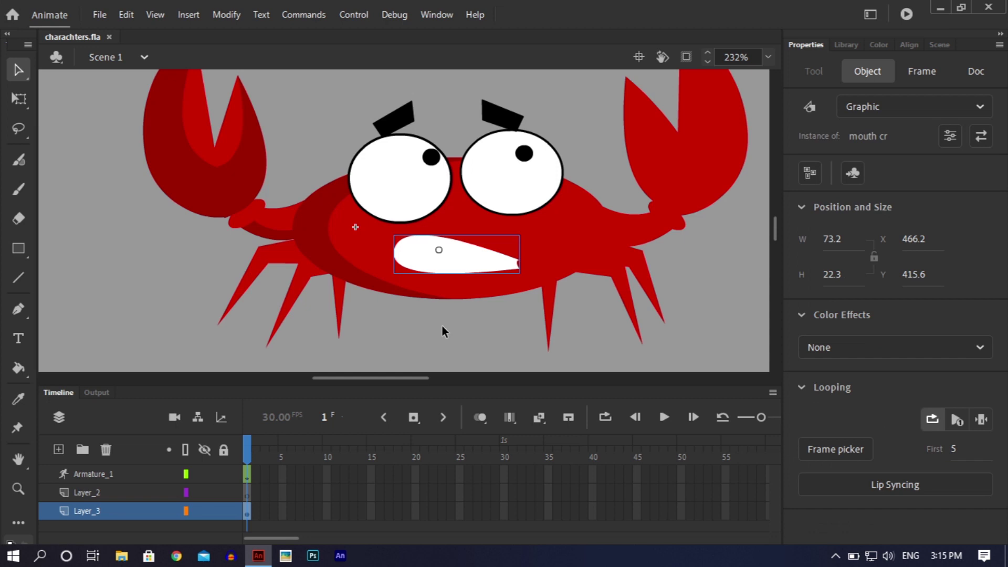
- Examine the separate pupil and fill parts inside the eye all c symbol, return to Scene 1 and save
{"action": "double_click", "coordinate": [423, 194]}
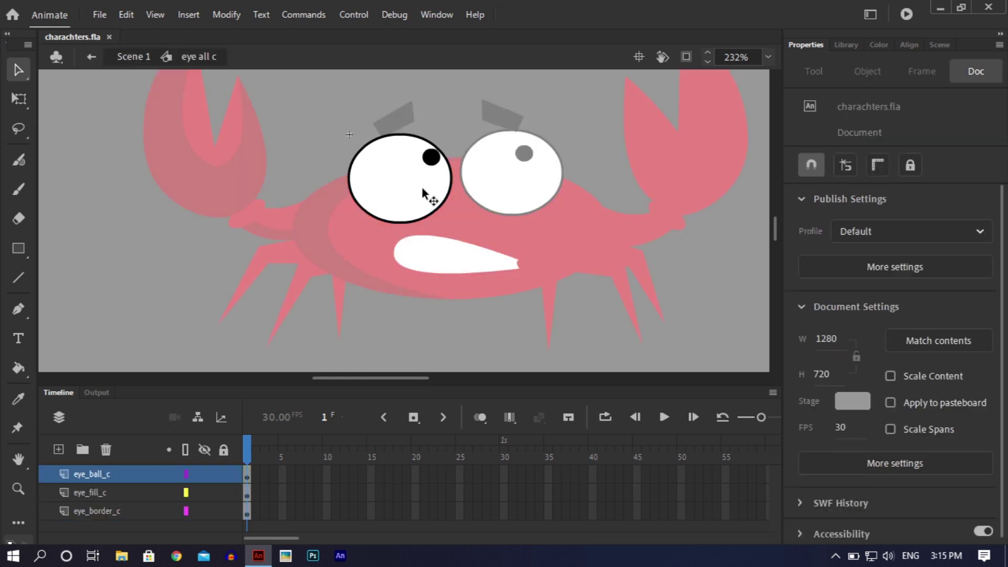
{"action": "left_click", "coordinate": [431, 159]}
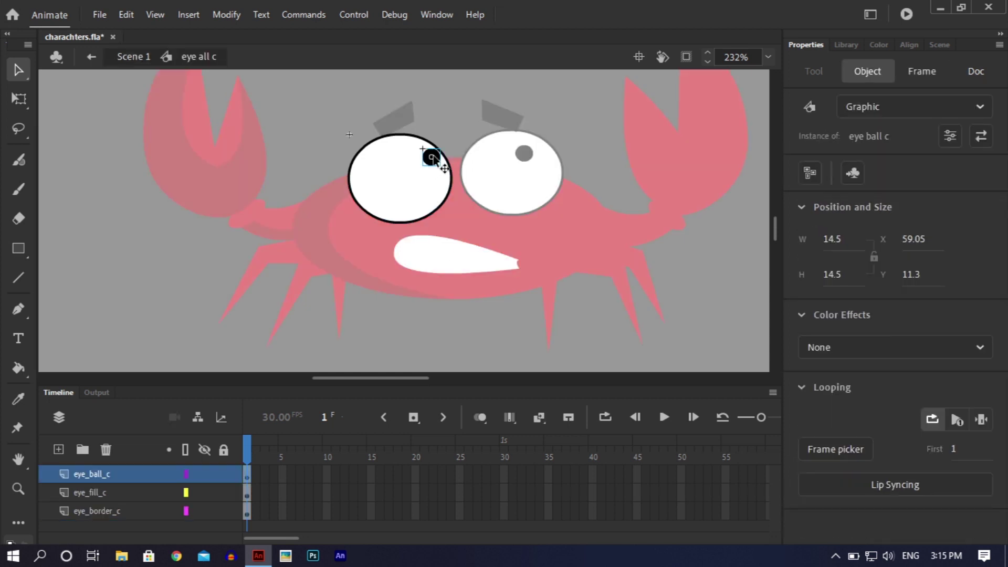
{"action": "left_click", "coordinate": [419, 201]}
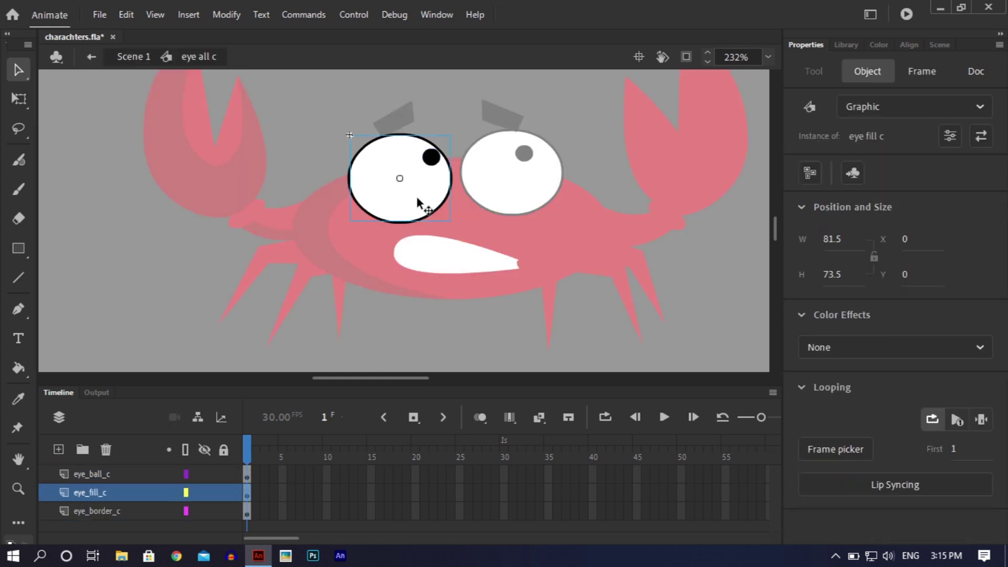
{"action": "left_click", "coordinate": [521, 190]}
{"action": "double_click", "coordinate": [519, 181]}
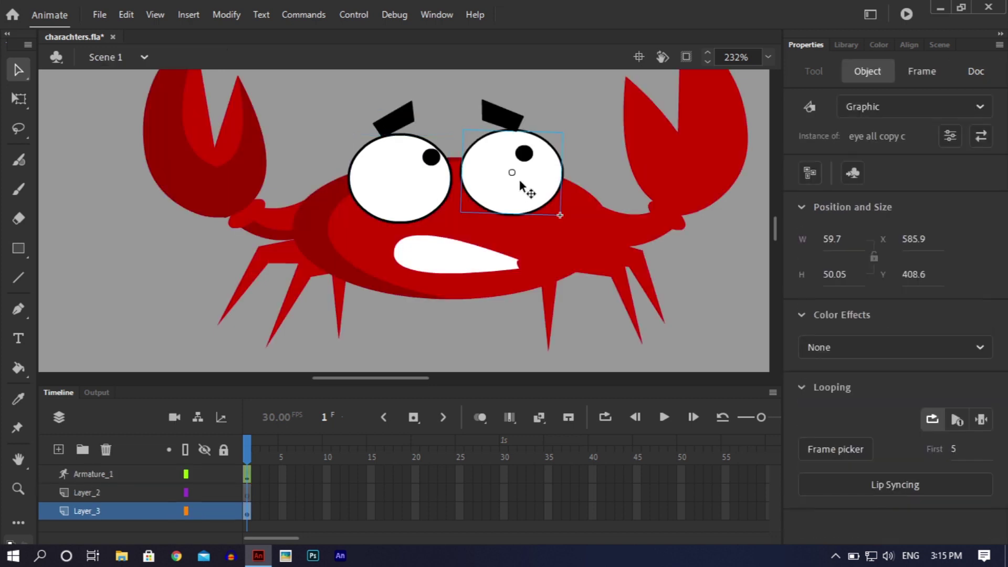
{"action": "left_click", "coordinate": [729, 276]}
{"action": "key", "text": "ctrl+s"}
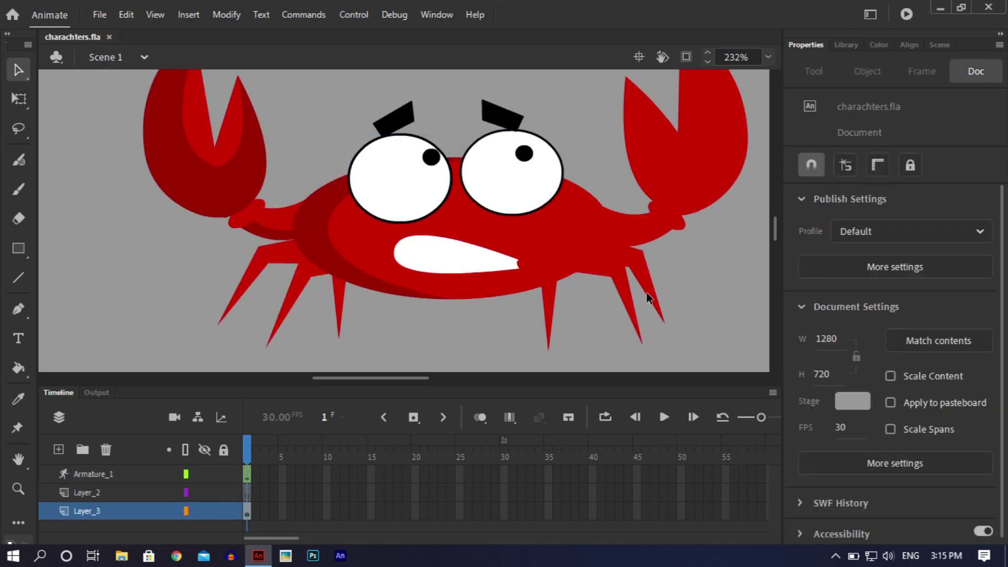
- Try a slight rotation of the outermost leg, leg whole 5 c, about its pivot, revert it and save the file
{"action": "left_click", "coordinate": [298, 280]}
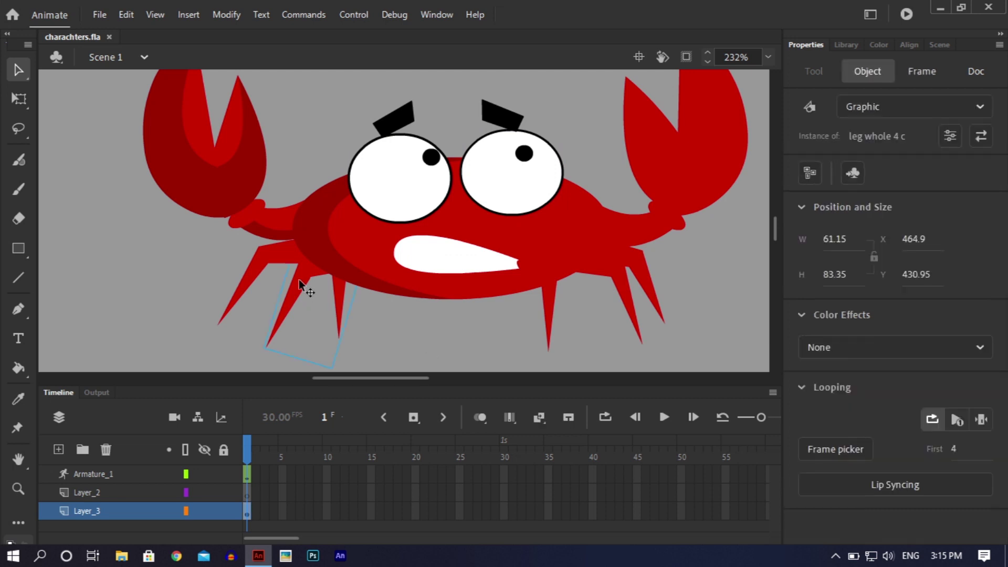
{"action": "left_click", "coordinate": [246, 283]}
{"action": "left_click", "coordinate": [18, 101]}
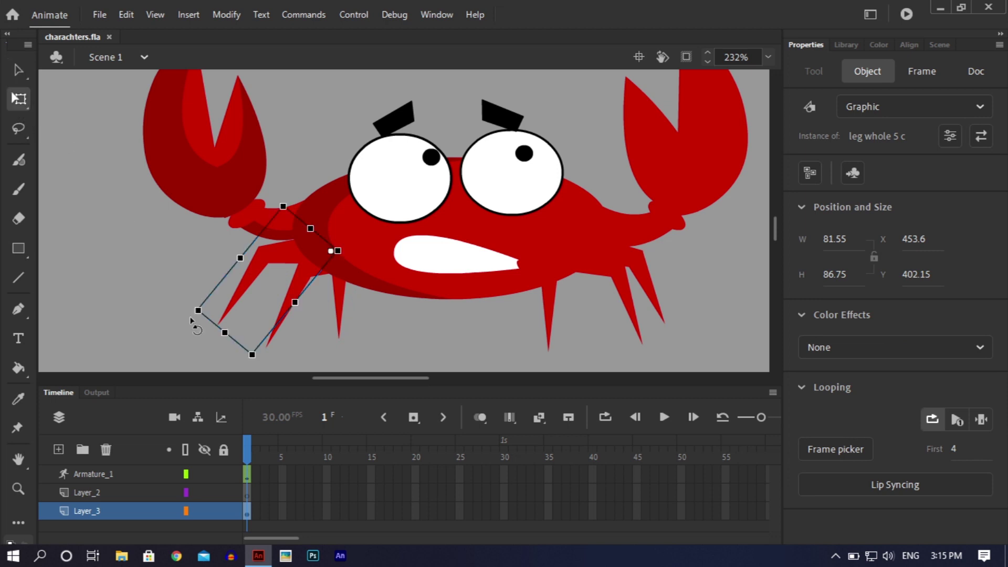
{"action": "mouse_move", "coordinate": [191, 313]}
{"action": "left_mouse_down"}
{"action": "mouse_move", "coordinate": [153, 252]}
{"action": "mouse_move", "coordinate": [181, 327]}
{"action": "mouse_move", "coordinate": [149, 276]}
{"action": "mouse_move", "coordinate": [181, 324]}
{"action": "left_mouse_up"}
{"action": "left_click", "coordinate": [684, 211]}
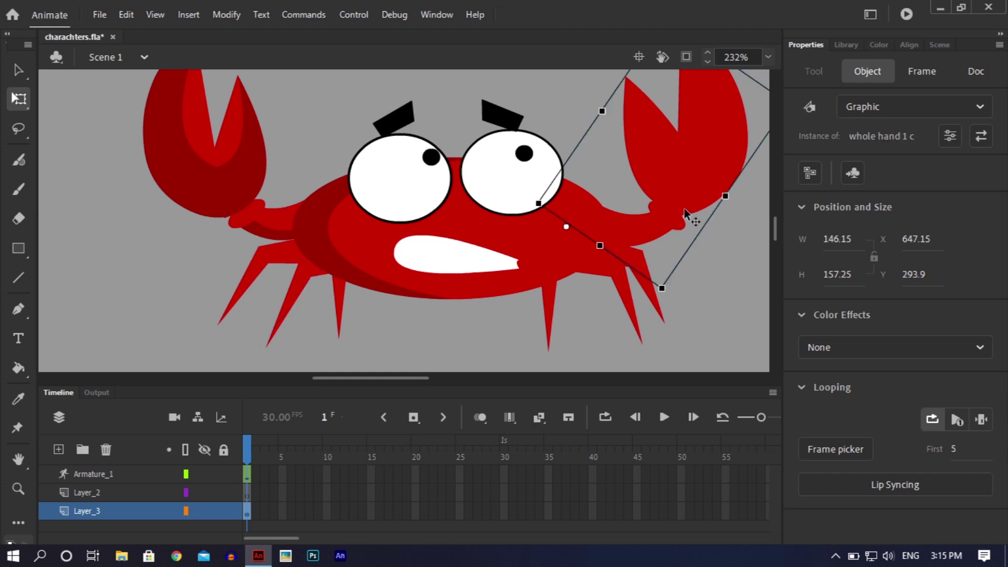
{"action": "left_click", "coordinate": [593, 336]}
{"action": "key", "text": "ctrl+s"}
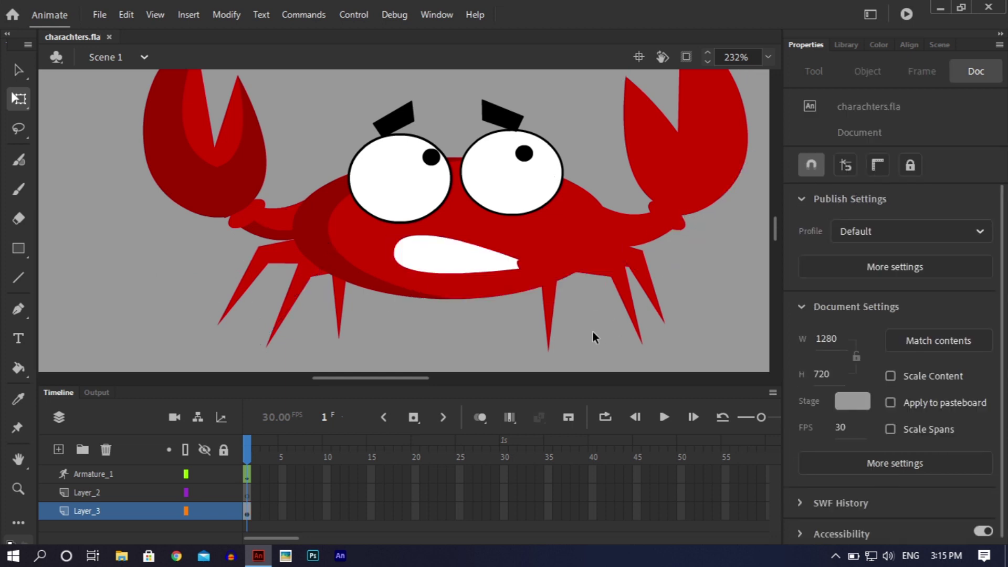
- Examine the whole crab beside the bird and check the extent of all the crab's parts
{"action": "key", "text": "ctrl+minus"}
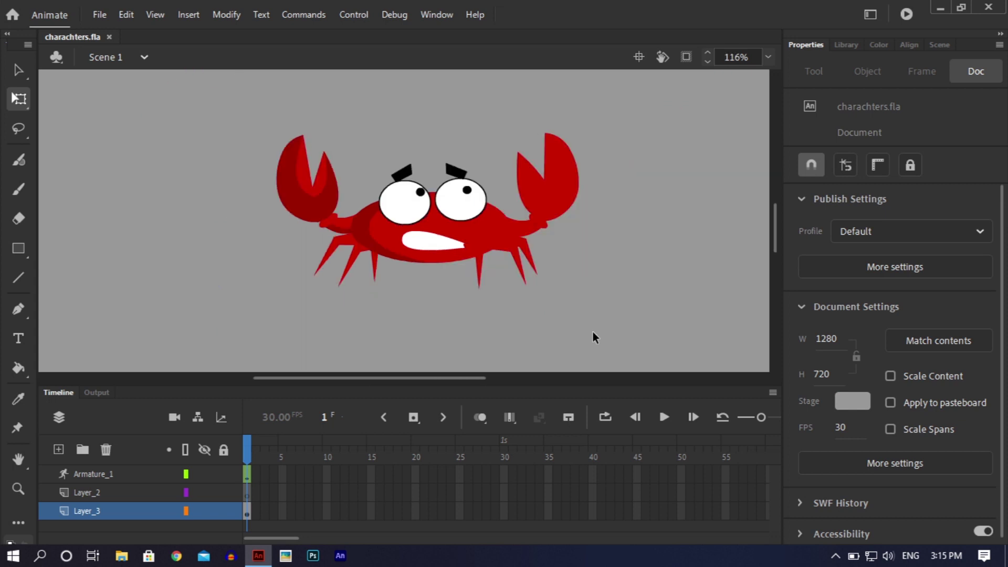
{"action": "key", "text": "ctrl+minus"}
{"action": "key", "text": "ctrl+minus"}
{"action": "key", "text": "ctrl+equal"}
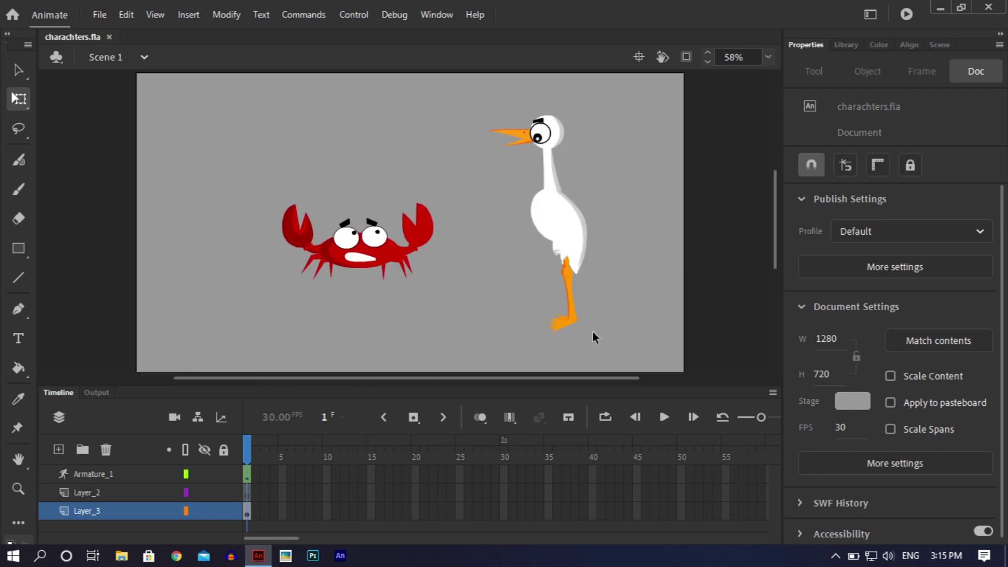
{"action": "key", "text": "ctrl+equal"}
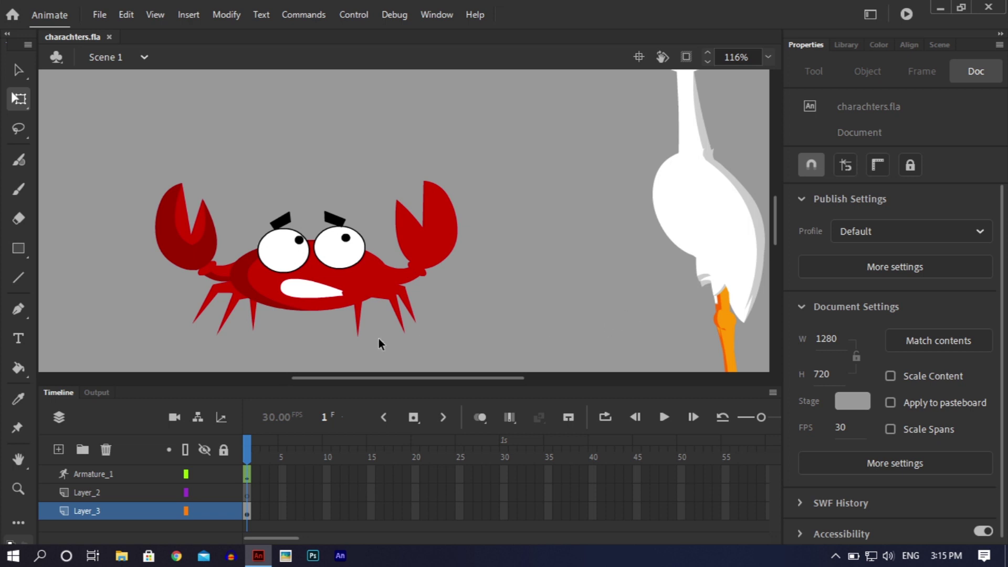
{"action": "left_click_drag", "start_coordinate": [376, 377], "coordinate": [351, 380]}
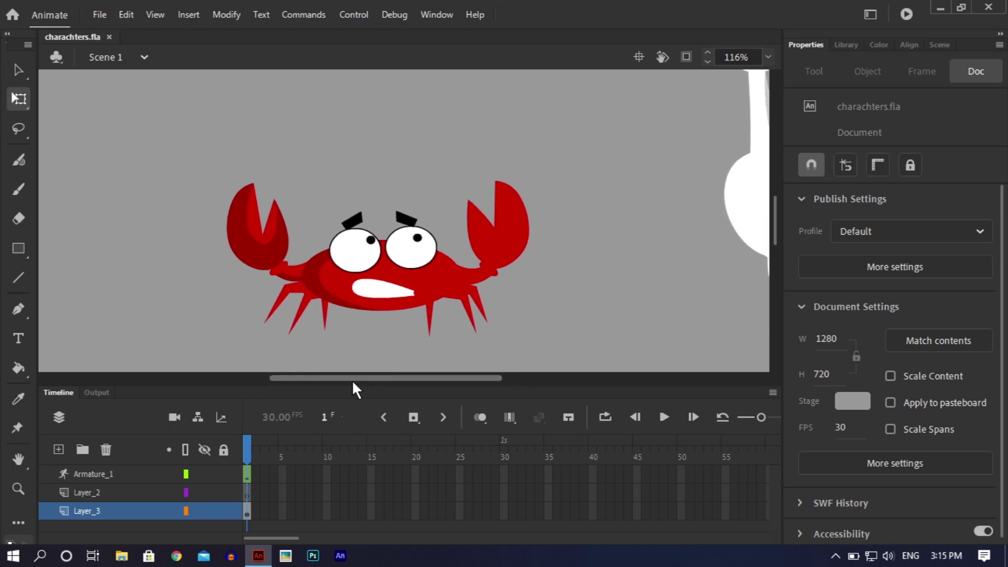
{"action": "left_click_drag", "start_coordinate": [576, 140], "coordinate": [226, 317]}
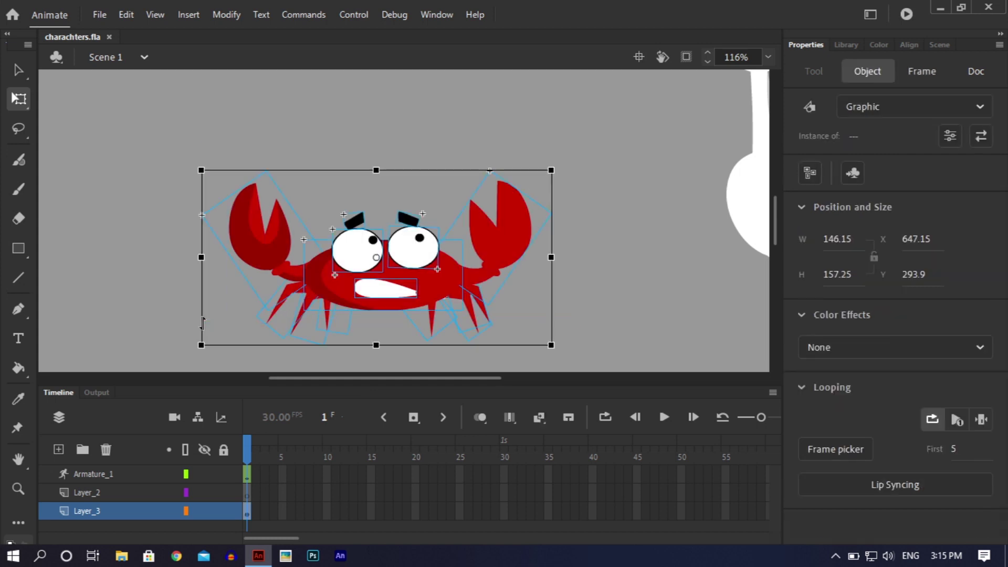
{"action": "left_click", "coordinate": [275, 84]}
- Move the pivot of the shaded claw arm, whole hand 2, onto its shoulder joint, using the Layer_3 outlines as a guide
{"action": "left_click", "coordinate": [273, 228]}
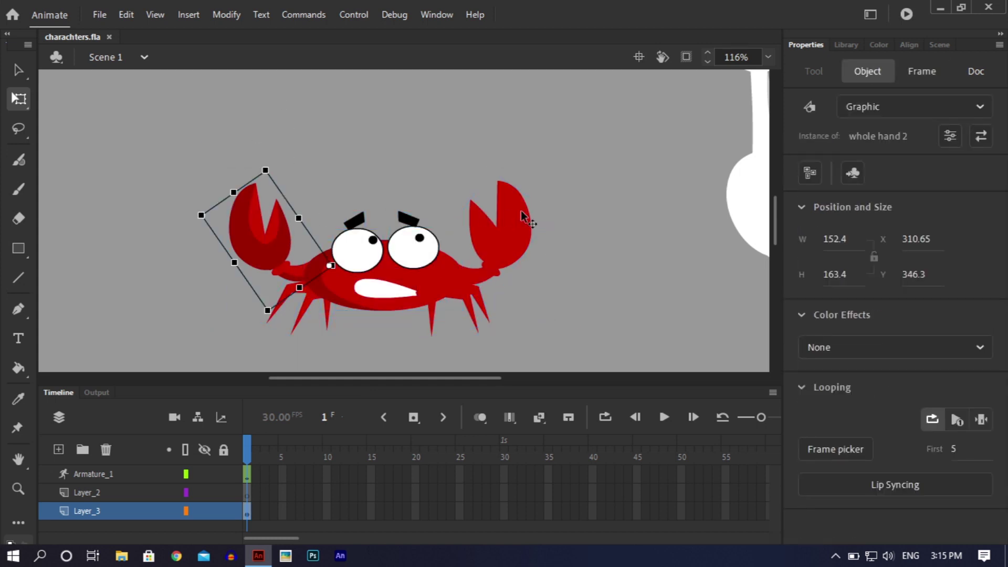
{"action": "left_click_drag", "start_coordinate": [332, 267], "coordinate": [319, 270]}
{"action": "left_click", "coordinate": [186, 509]}
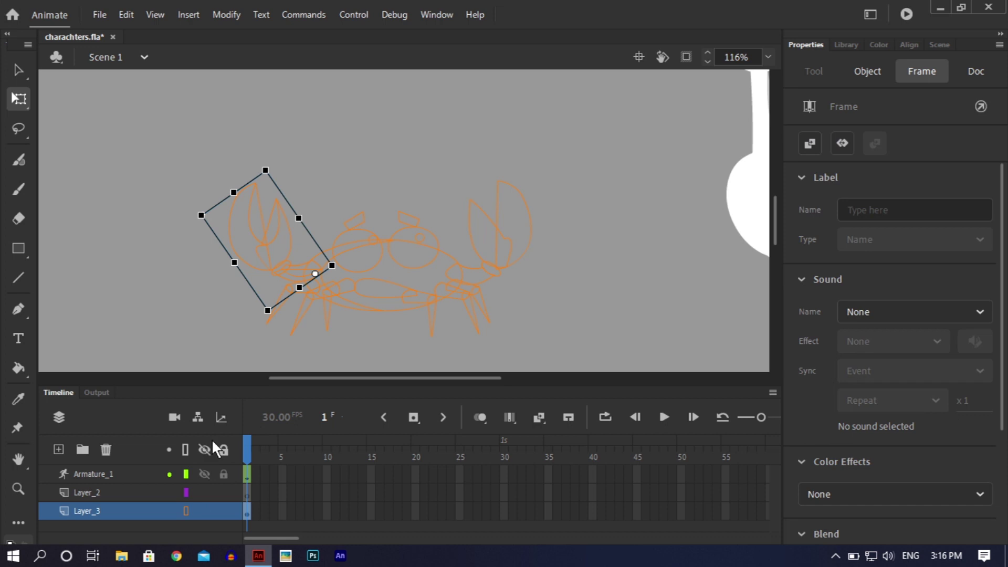
{"action": "key", "text": "ctrl+equal"}
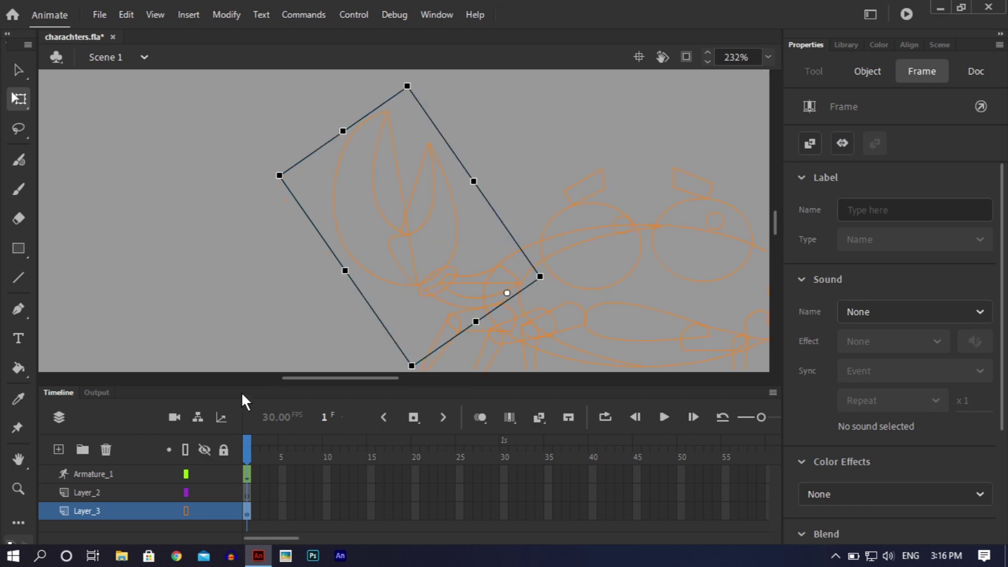
{"action": "left_click", "coordinate": [508, 281]}
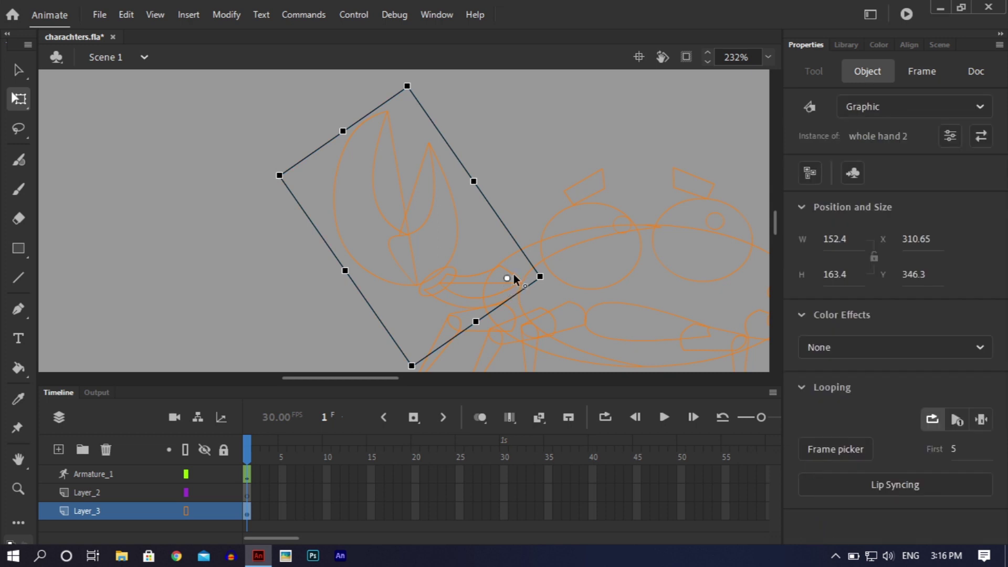
{"action": "left_click", "coordinate": [187, 507]}
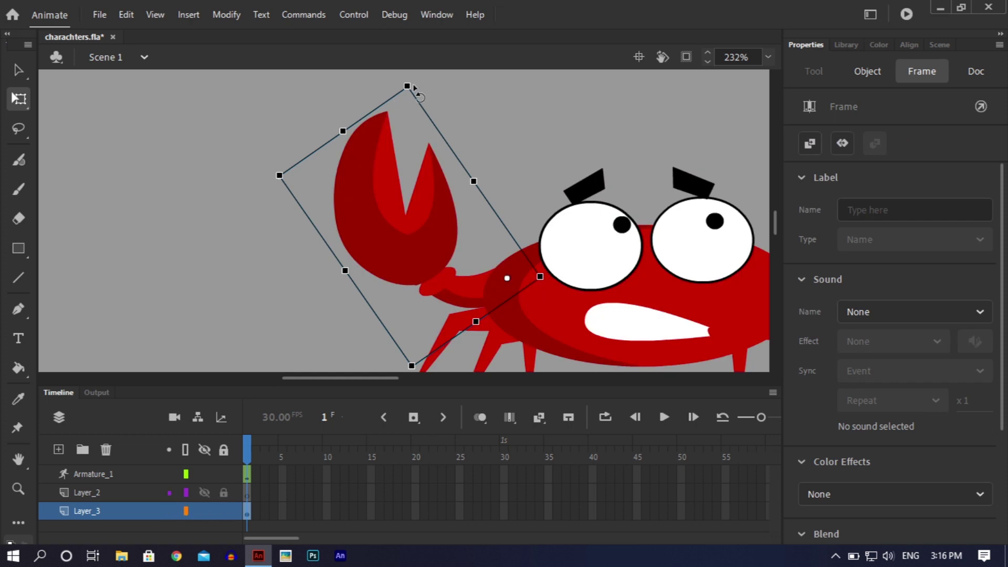
- Try rotating the shaded claw arm about its shoulder pivot, undo the rotation and save the file
{"action": "left_click_drag", "start_coordinate": [411, 83], "coordinate": [585, 33]}
{"action": "key", "text": "ctrl+z"}
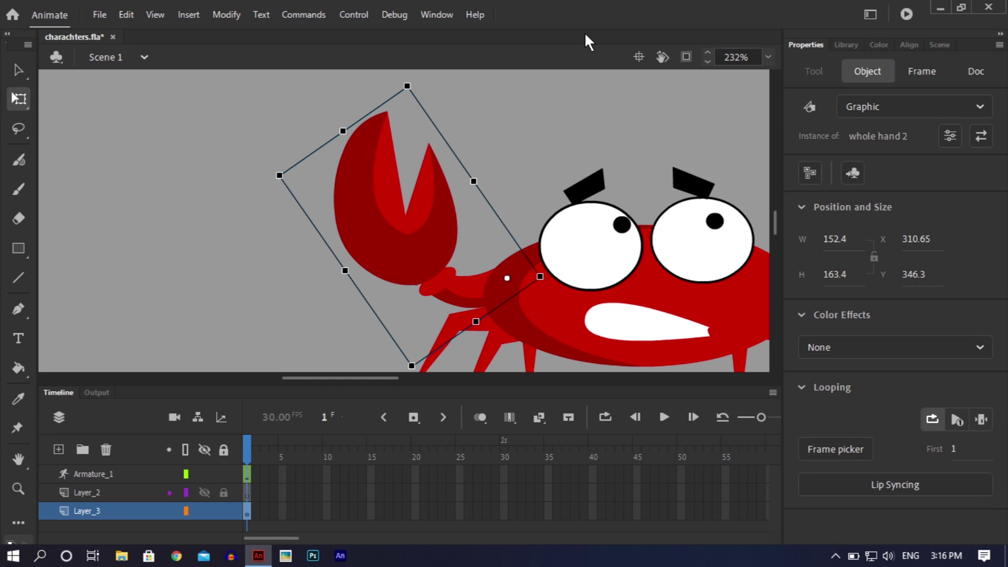
{"action": "key", "text": "ctrl+s"}
- Delete the unshaded claw arm and place a duplicate of the shaded arm, whole hand 2, on that side of the crab
{"action": "left_click_drag", "start_coordinate": [386, 376], "coordinate": [418, 377]}
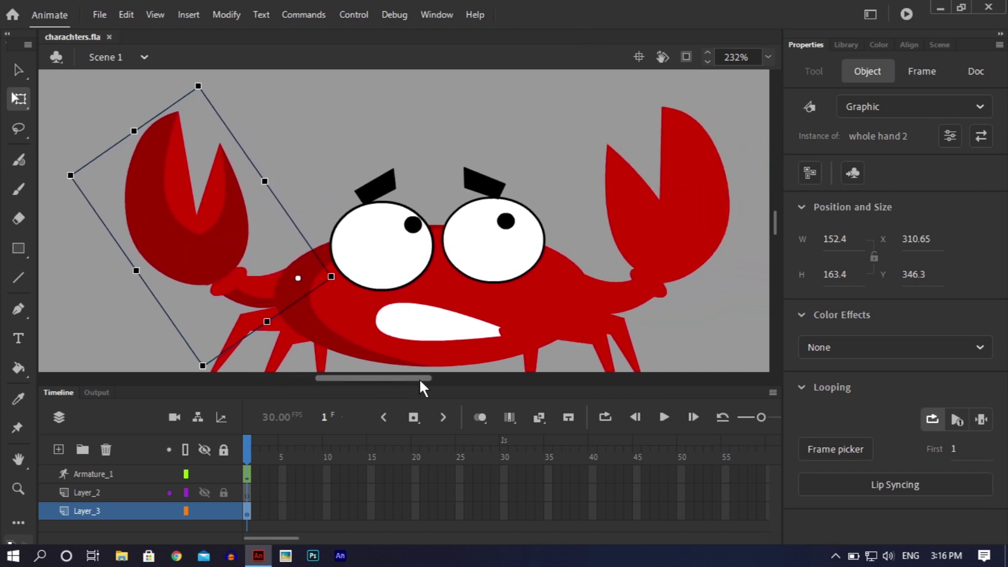
{"action": "left_click", "coordinate": [690, 218]}
{"action": "key", "text": "Delete"}
{"action": "left_click", "coordinate": [211, 235]}
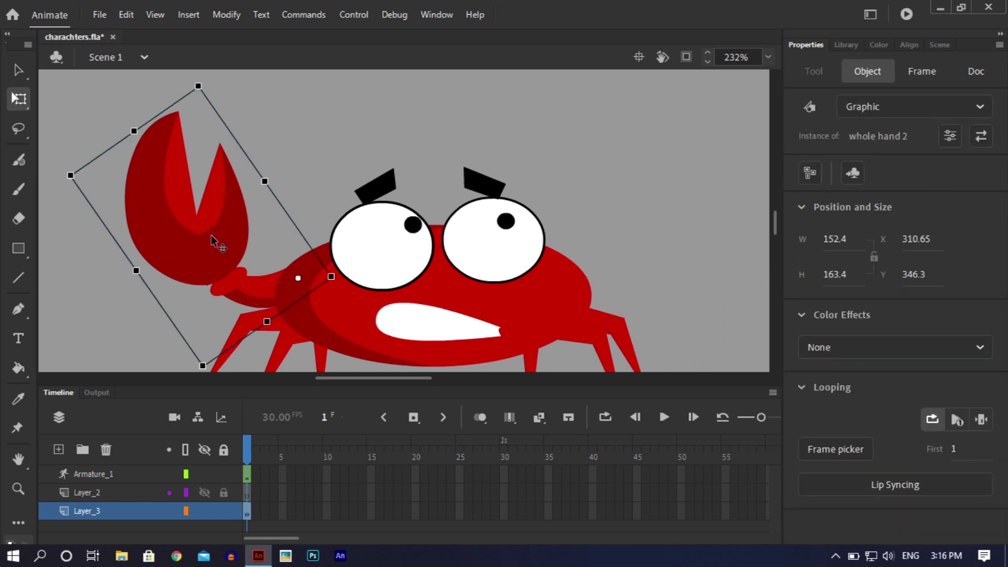
{"action": "key", "text": "alt"}
{"action": "left_click_drag", "start_coordinate": [211, 235], "coordinate": [481, 234]}
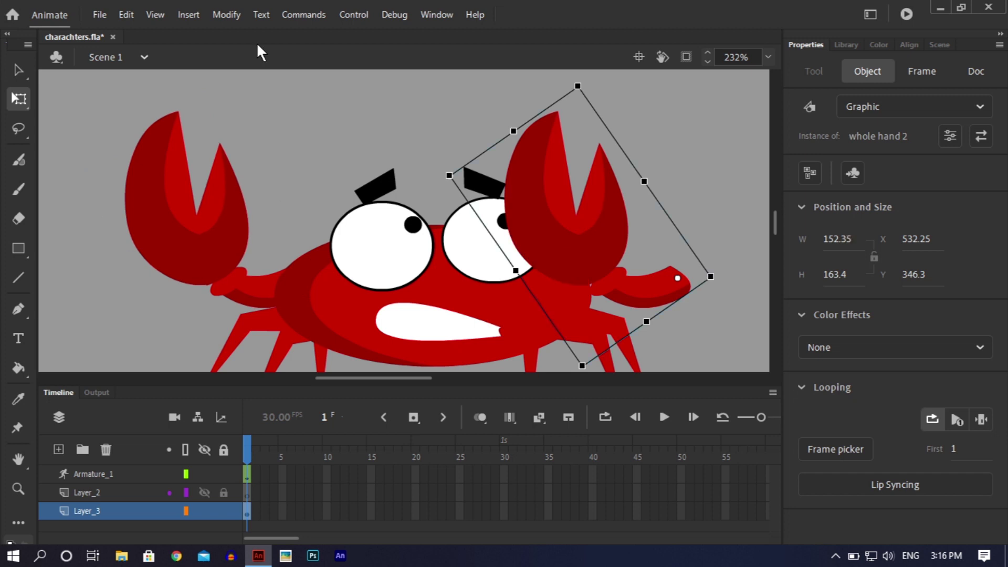
- Flip the duplicated claw arm horizontally, attach it to the crab's opposite shoulder and save the file
{"action": "left_click", "coordinate": [227, 14]}
{"action": "mouse_move", "coordinate": [341, 199]}
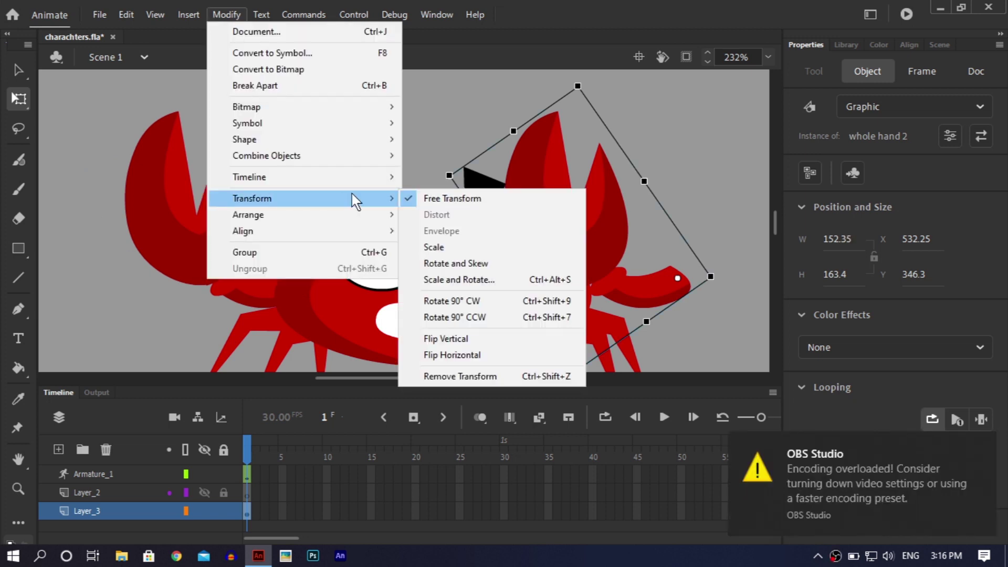
{"action": "left_click", "coordinate": [457, 355]}
{"action": "left_click_drag", "start_coordinate": [744, 244], "coordinate": [624, 234]}
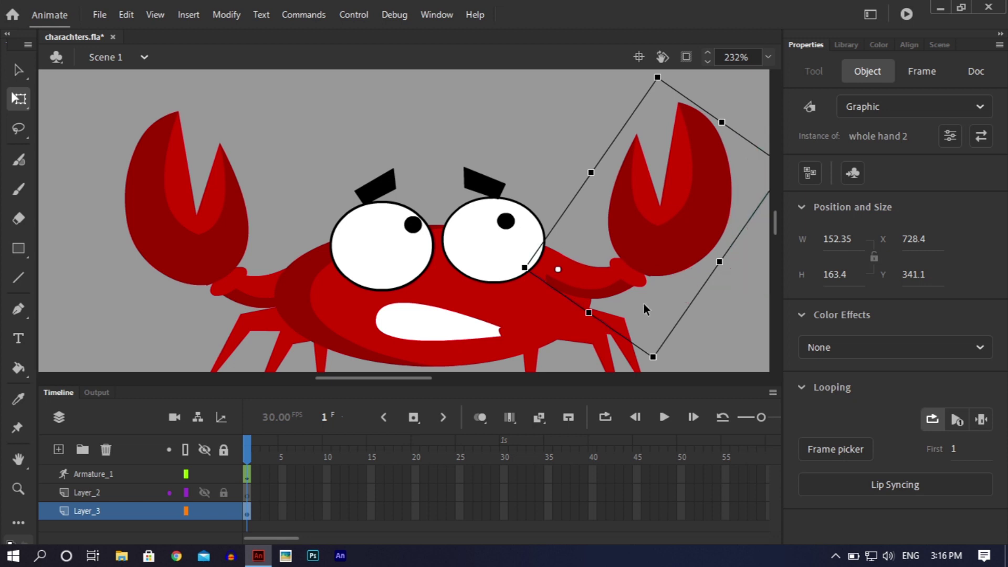
{"action": "key", "text": "ctrl+minus"}
{"action": "left_click", "coordinate": [644, 334]}
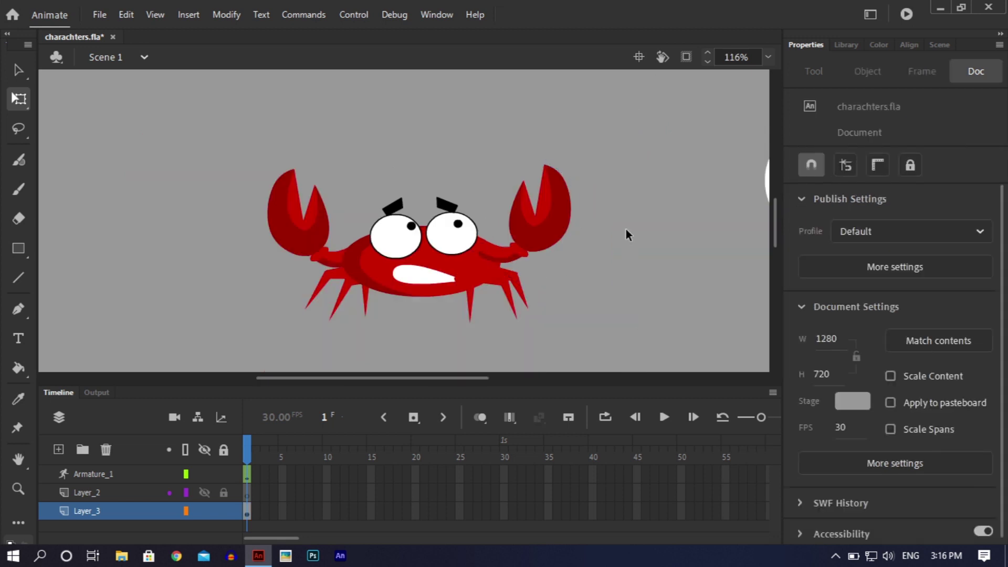
{"action": "key", "text": "ctrl+s"}
- Send the mirrored claw arm behind the crab's body, rotate it slightly inward at the shoulder and save the file
{"action": "left_click", "coordinate": [565, 240]}
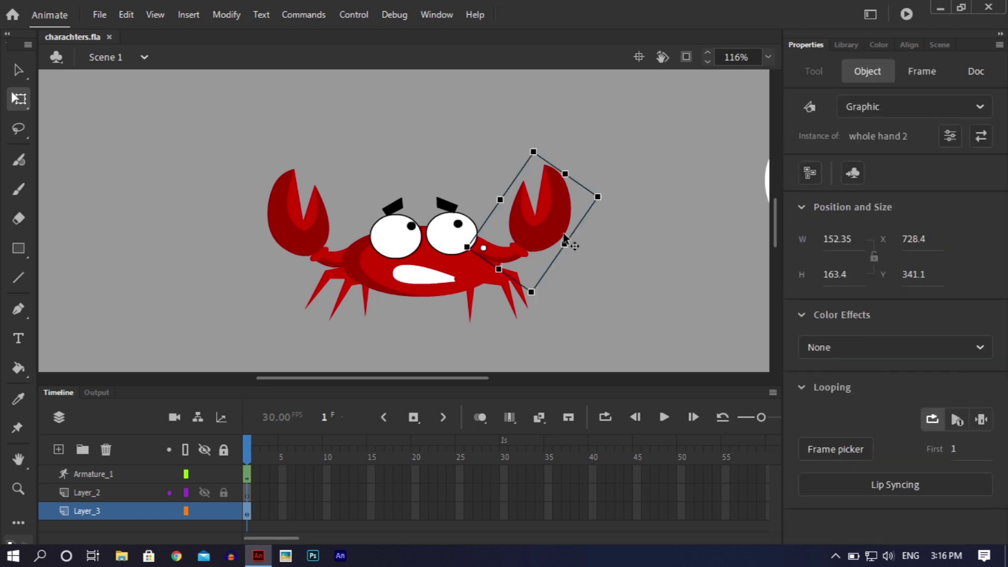
{"action": "key", "text": "alt"}
{"action": "key", "text": "alt+shift"}
{"action": "left_click_drag", "start_coordinate": [599, 168], "coordinate": [598, 153]}
{"action": "left_click_drag", "start_coordinate": [526, 210], "coordinate": [534, 216]}
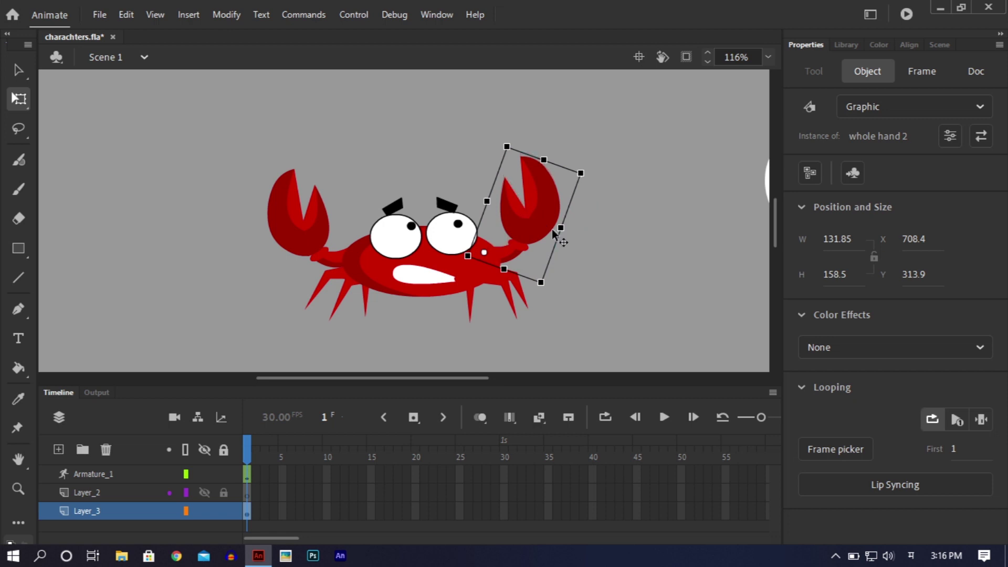
{"action": "left_click", "coordinate": [587, 270]}
{"action": "key", "text": "ctrl+s"}
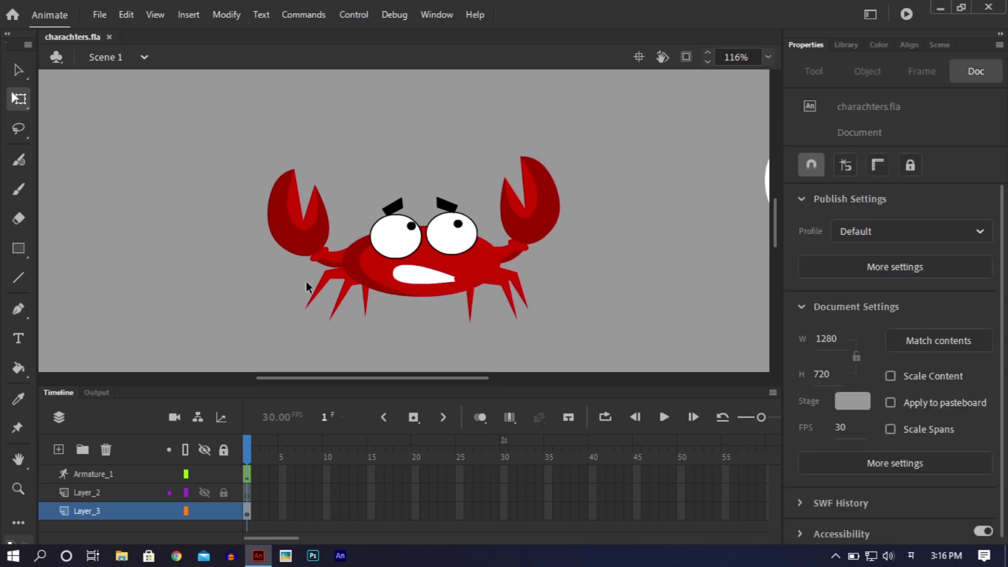
- Inspect the claw part ha b b inside the whole hand 2 symbol and return to Scene 1
{"action": "double_click", "coordinate": [304, 242]}
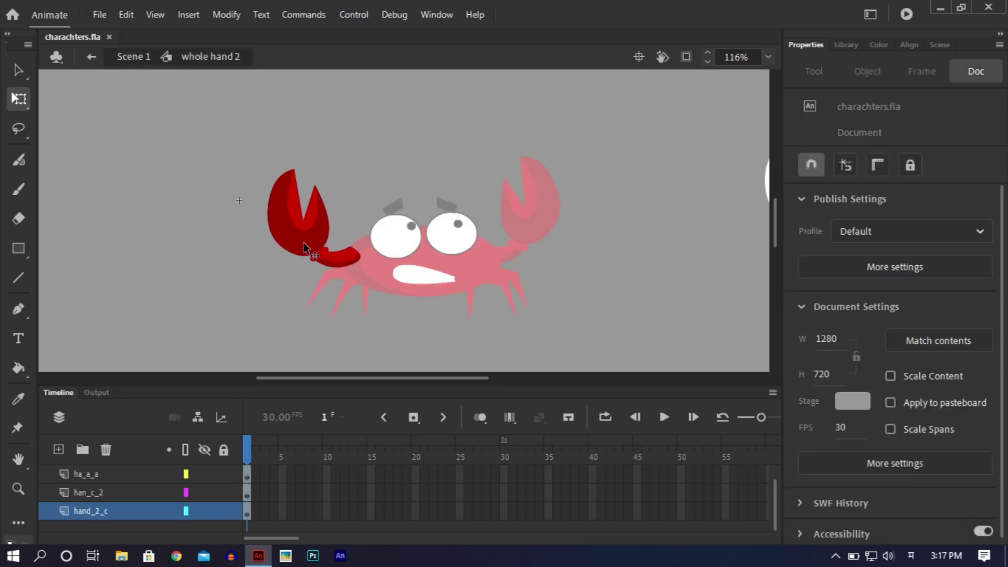
{"action": "left_click", "coordinate": [303, 243]}
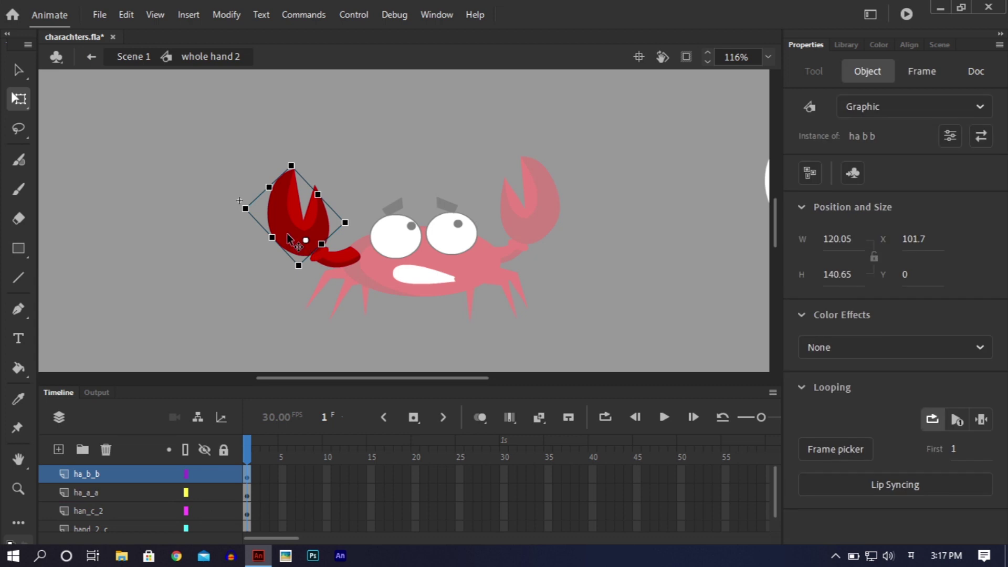
{"action": "double_click", "coordinate": [226, 314]}
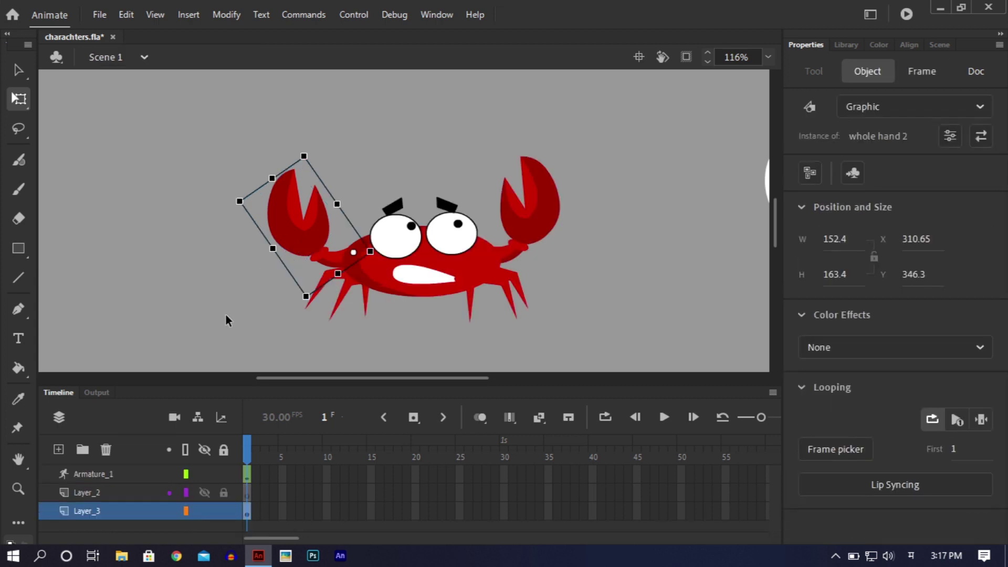
{"action": "left_click", "coordinate": [226, 315]}
{"action": "key", "text": "r"}
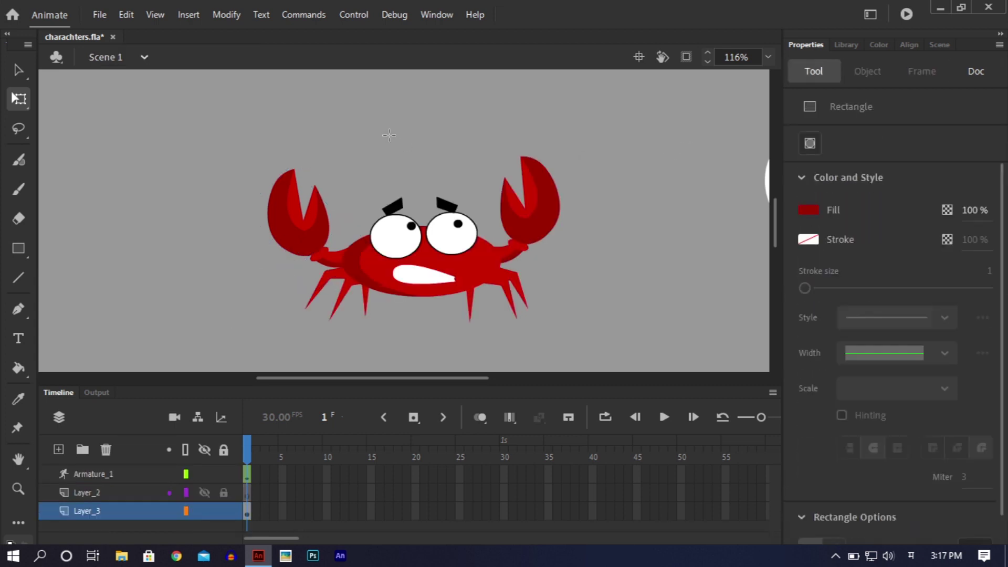
{"action": "left_click", "coordinate": [15, 69]}
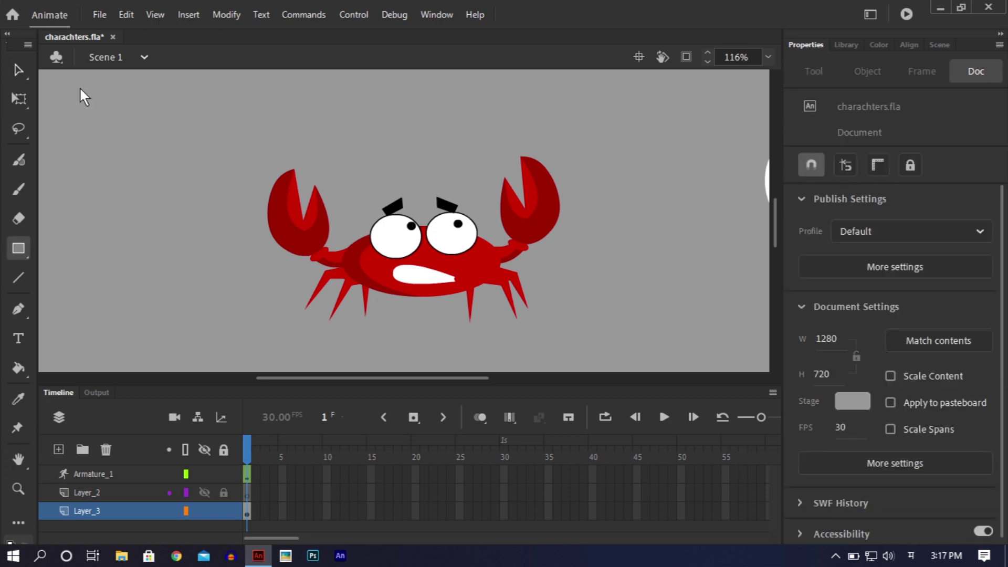
- Open the leg j c symbol inside leg whole 5 c, try bulging the leg's inner edge outward and undo it
{"action": "double_click", "coordinate": [326, 283]}
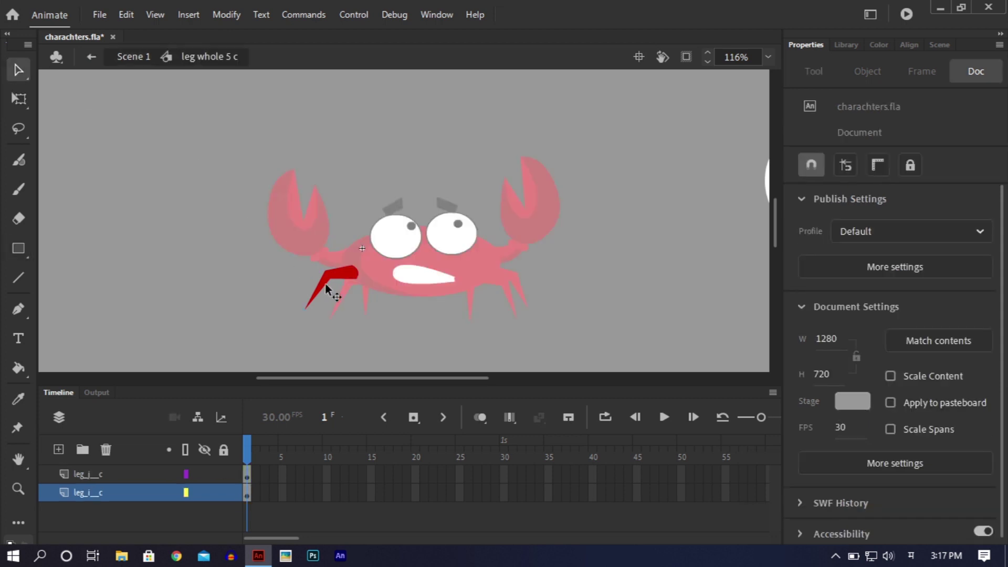
{"action": "left_click", "coordinate": [325, 286]}
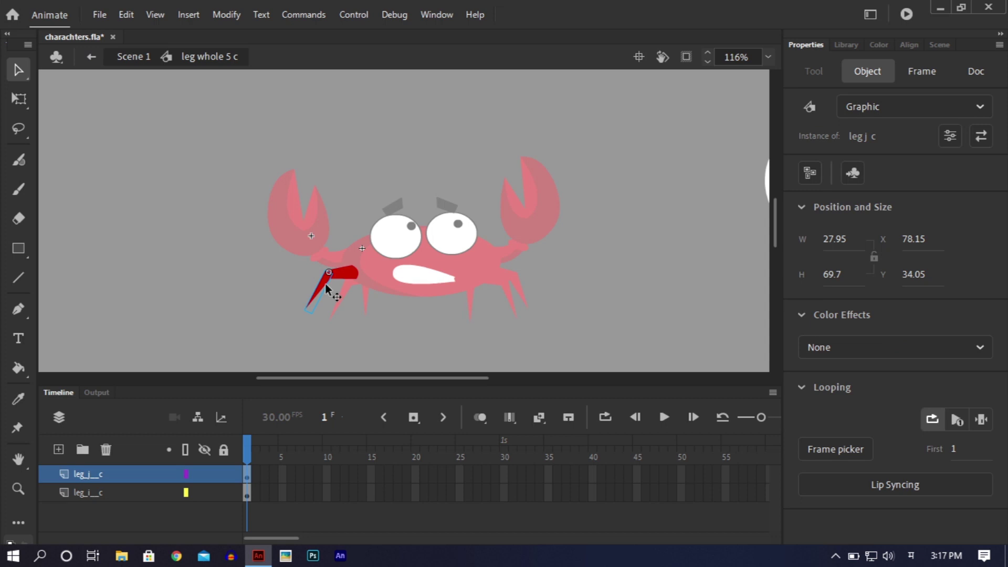
{"action": "key", "text": "ctrl+equal"}
{"action": "key", "text": "ctrl+equal"}
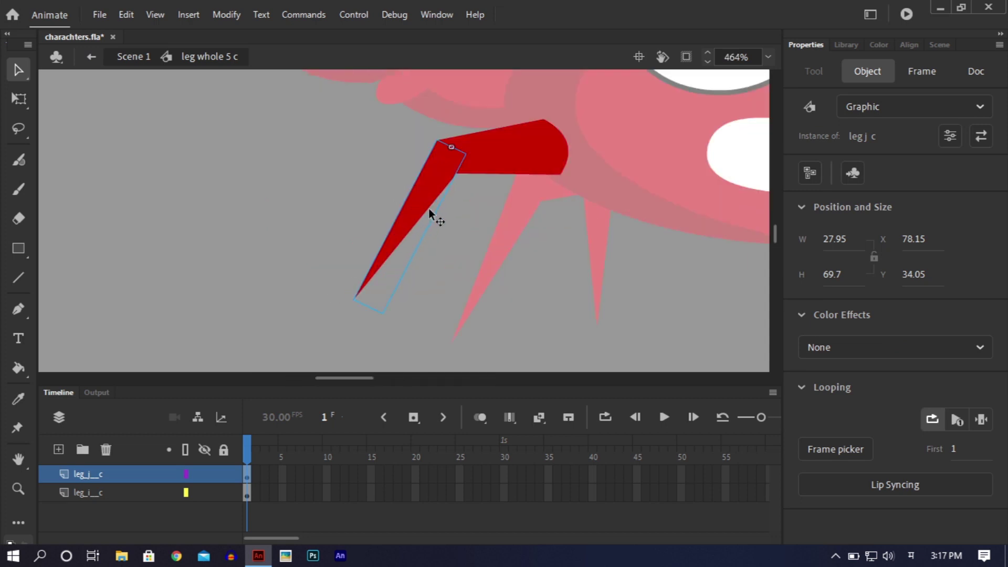
{"action": "double_click", "coordinate": [429, 209]}
{"action": "left_click_drag", "start_coordinate": [428, 208], "coordinate": [457, 240]}
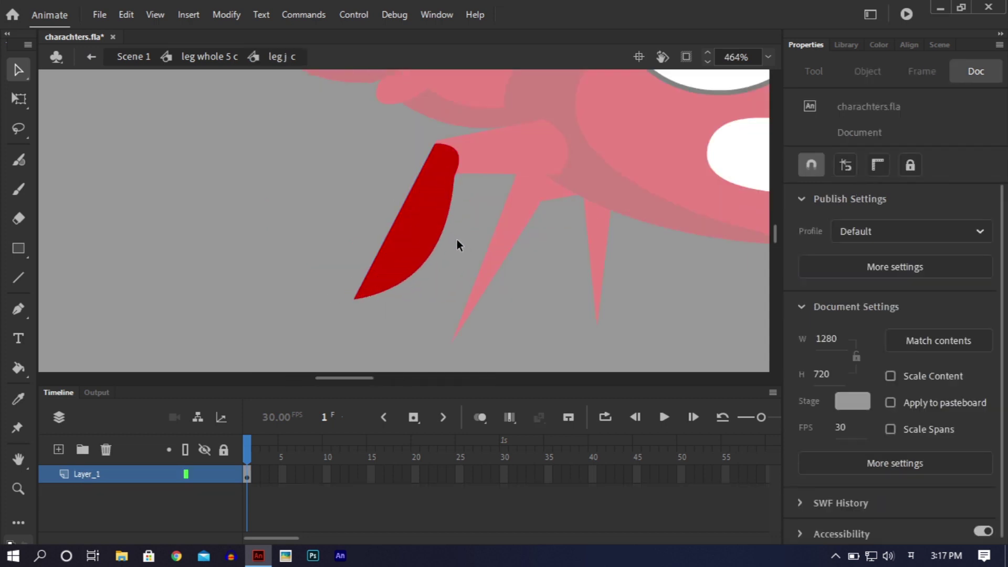
{"action": "key", "text": "ctrl+z"}
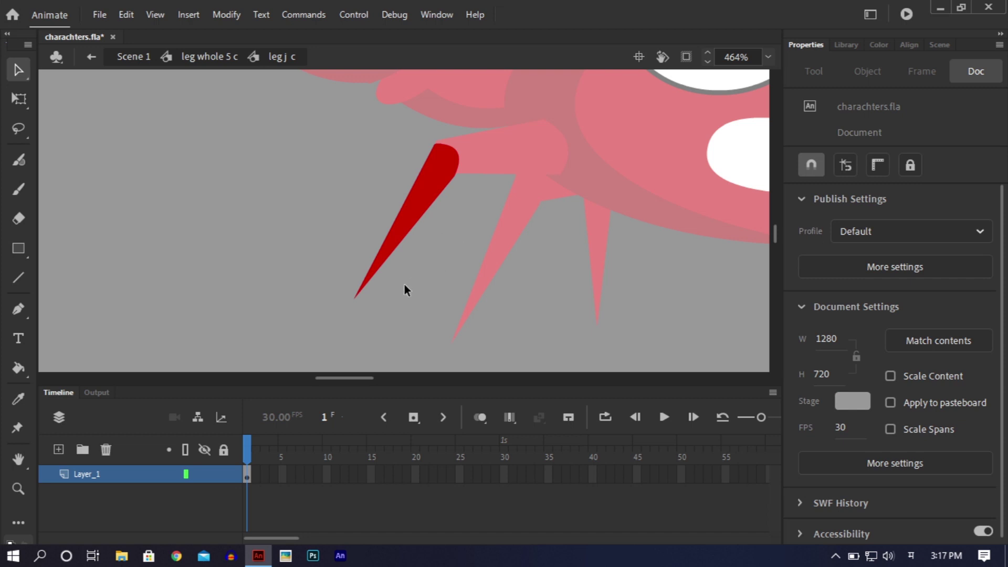
- Add a new layer above the lower leg shape's layer in the leg j c symbol
{"action": "left_click", "coordinate": [402, 216]}
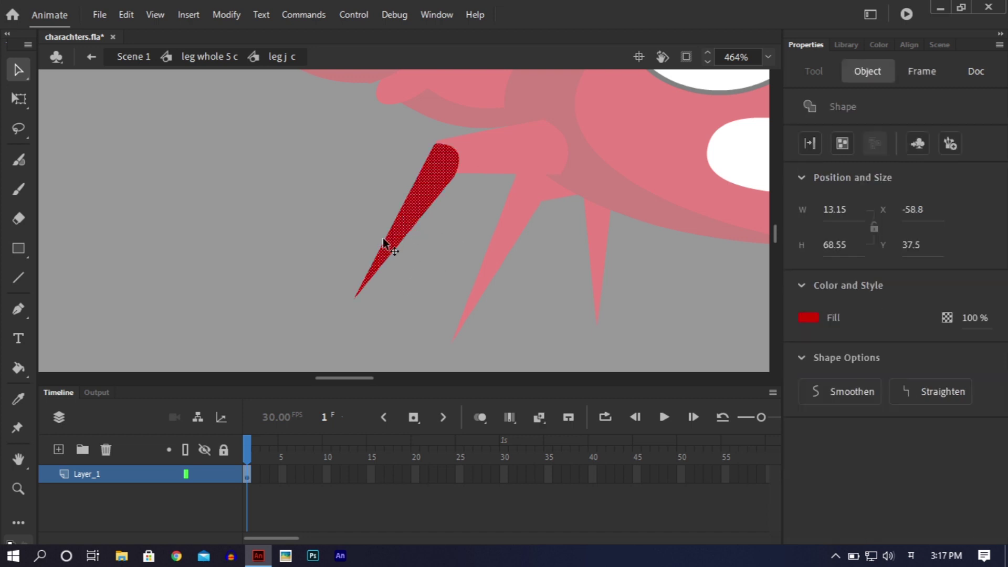
{"action": "left_click", "coordinate": [57, 448]}
{"action": "key", "text": "ctrl+a"}
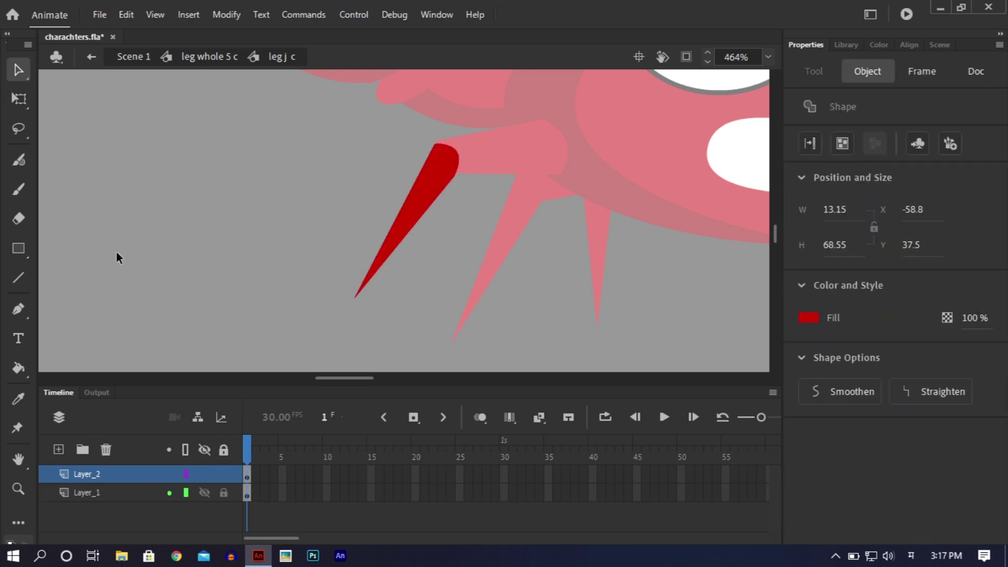
{"action": "left_click", "coordinate": [367, 198]}
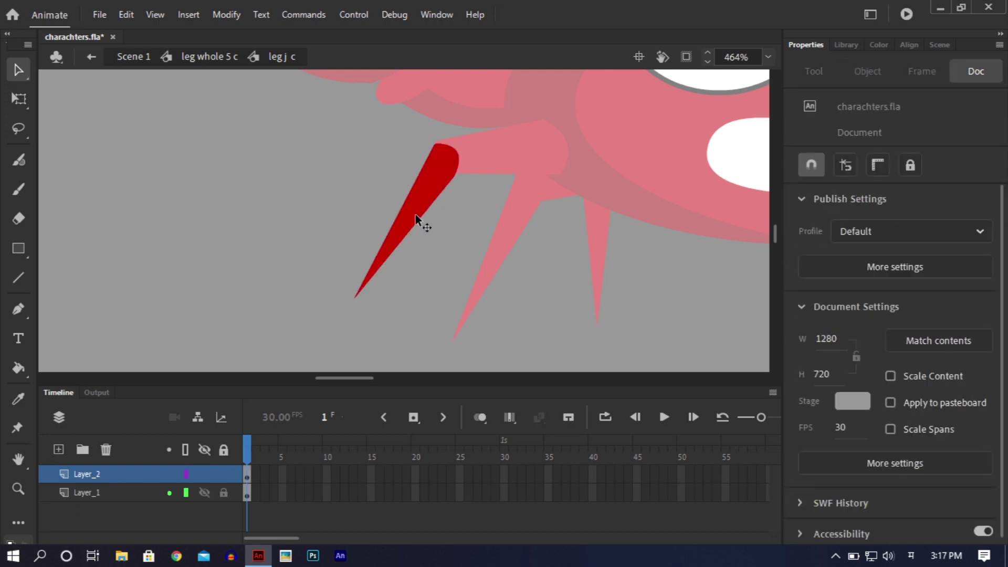
{"action": "key", "text": "k"}
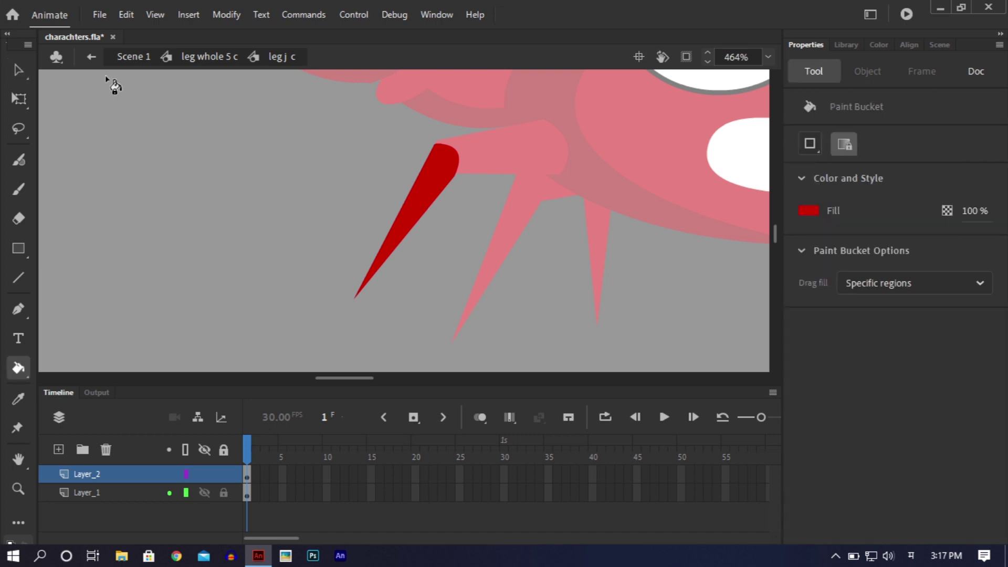
- Return to Scene 1 and select the outermost leg, leg whole 5 c
{"action": "left_click", "coordinate": [19, 70]}
{"action": "double_click", "coordinate": [312, 147]}
{"action": "left_click", "coordinate": [372, 140]}
{"action": "double_click", "coordinate": [371, 139]}
{"action": "left_click", "coordinate": [447, 129]}
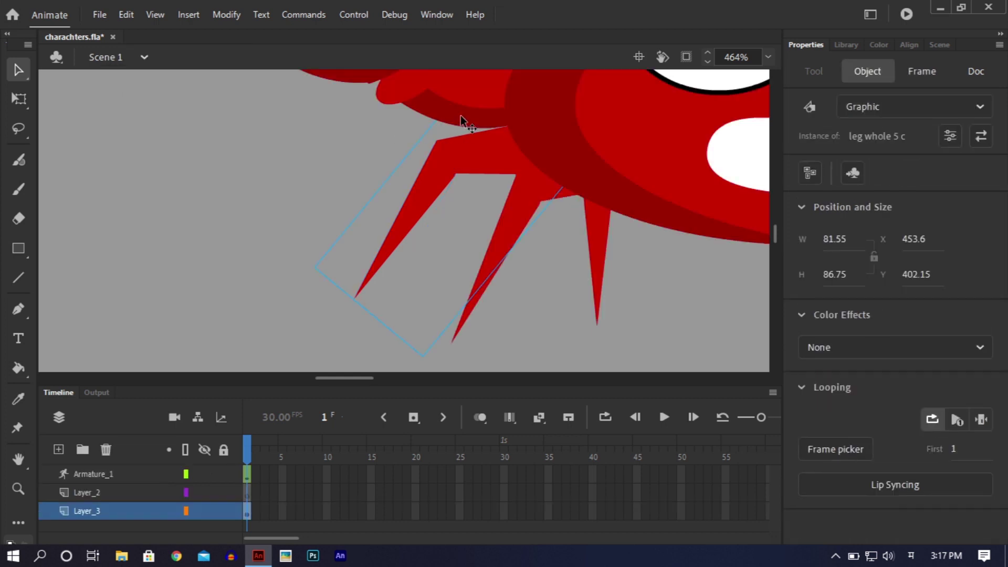
- Sample the dark red shading colour in Scene 1 and fill the upper-layer shape in leg j c with it
{"action": "key", "text": "i"}
{"action": "left_click", "coordinate": [466, 110]}
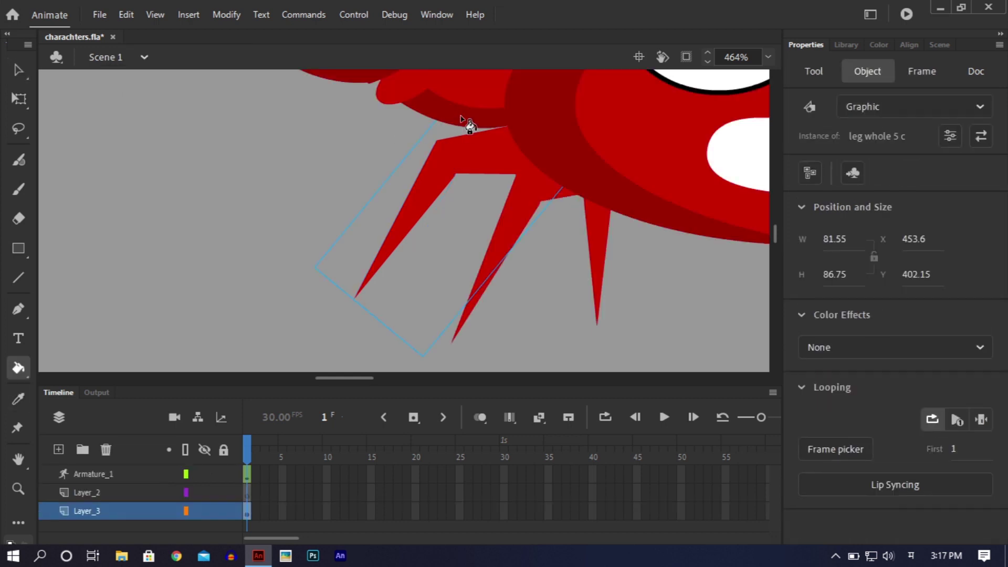
{"action": "left_click", "coordinate": [17, 68]}
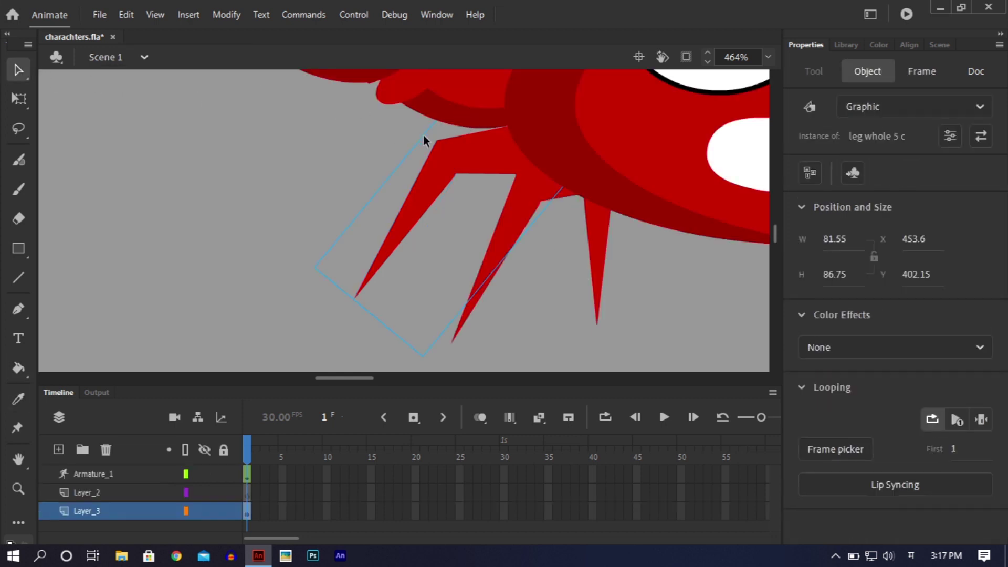
{"action": "double_click", "coordinate": [436, 188]}
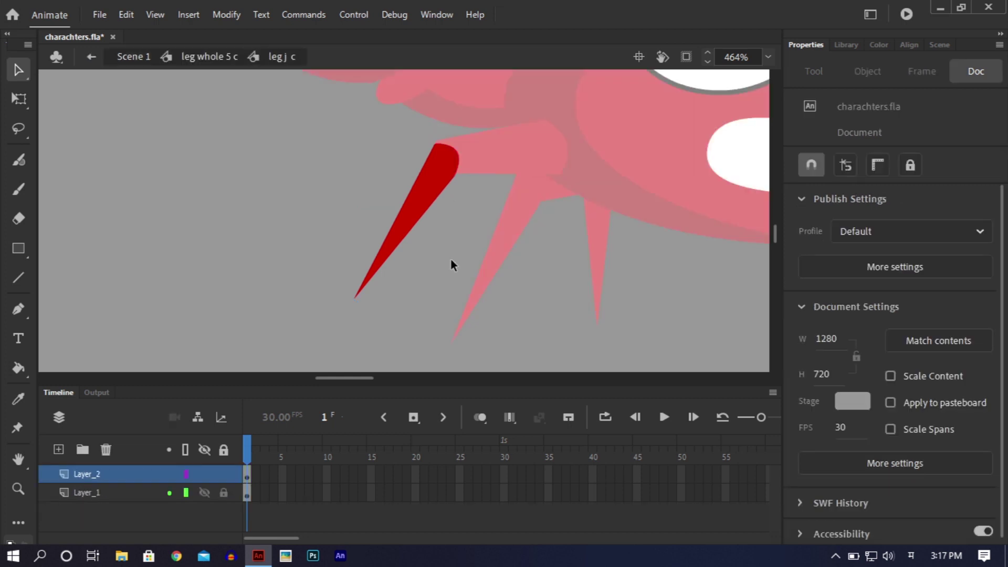
{"action": "key", "text": "k"}
{"action": "left_click", "coordinate": [430, 203]}
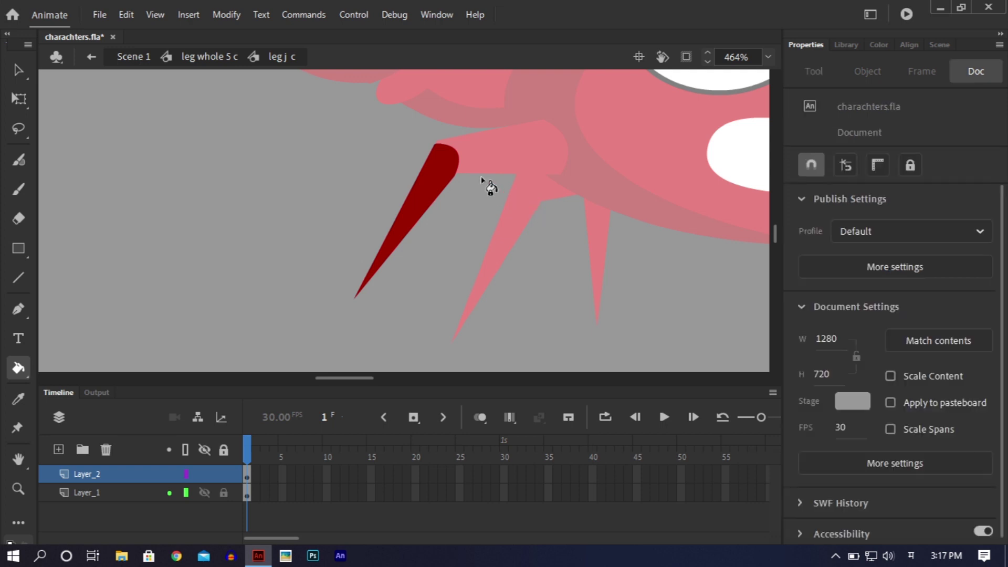
- Open the leg i c symbol and paste a copy of its shape in place on a new layer above
{"action": "key", "text": "v"}
{"action": "double_click", "coordinate": [478, 147]}
{"action": "double_click", "coordinate": [478, 146]}
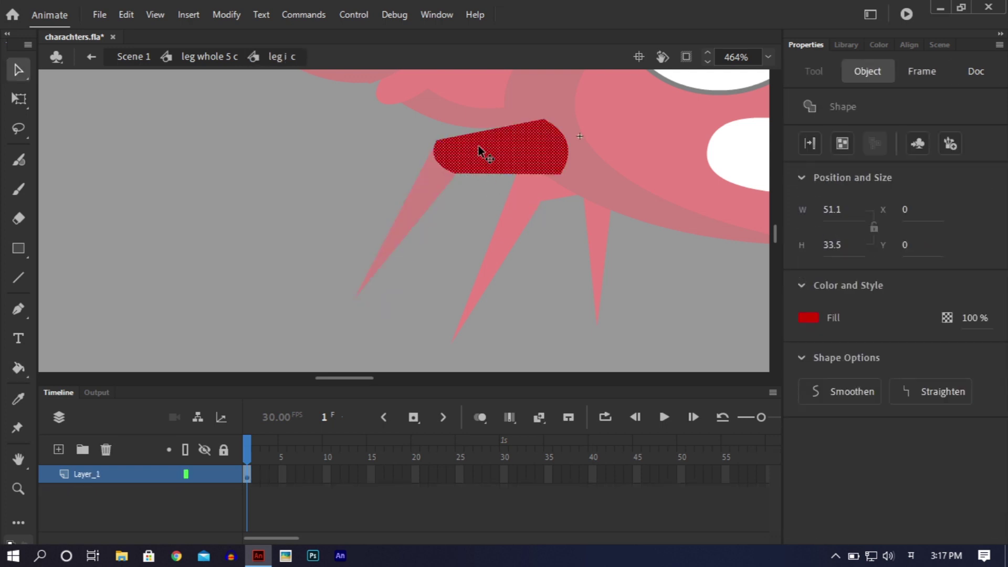
{"action": "left_click", "coordinate": [445, 231]}
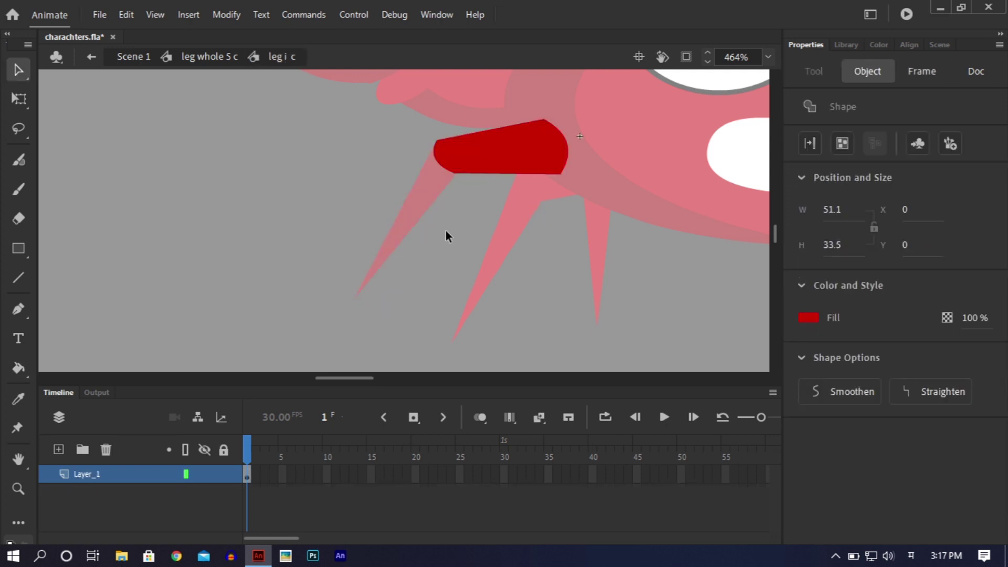
{"action": "left_click", "coordinate": [480, 165]}
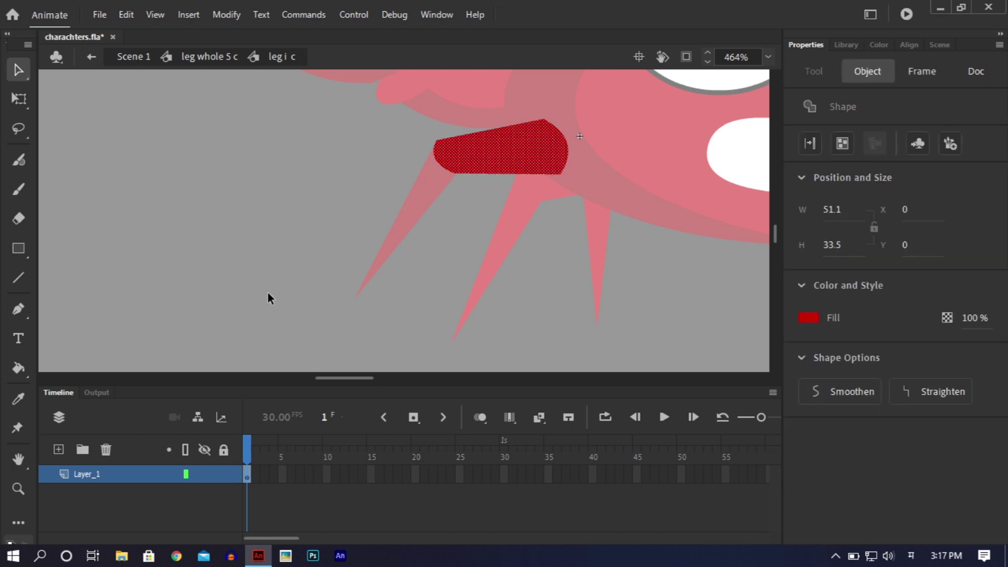
{"action": "left_click", "coordinate": [60, 447]}
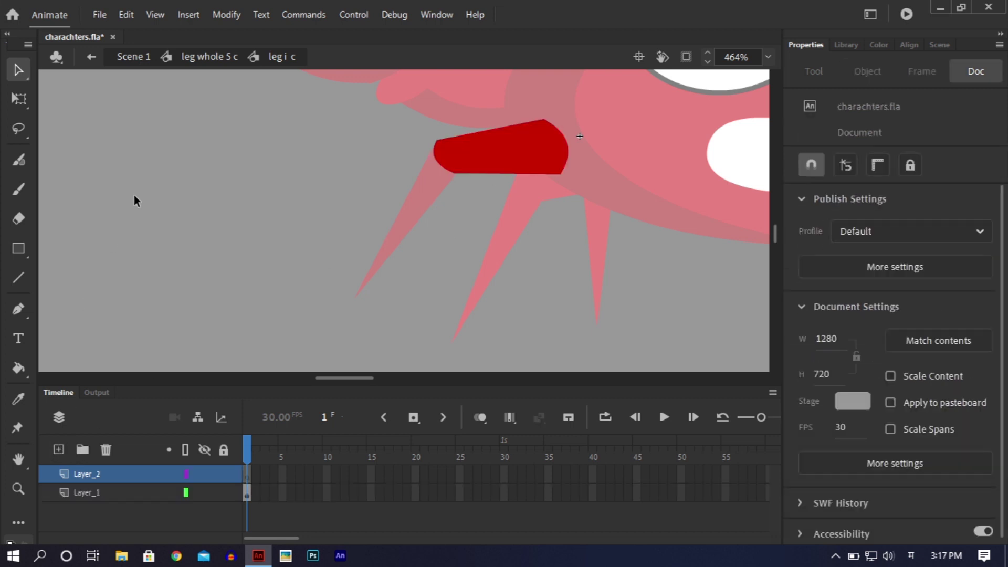
{"action": "key", "text": "ctrl+shift+v"}
{"action": "left_click", "coordinate": [384, 134]}
- Sample the body's dark red in Scene 1 and fill the Layer_2 copy inside leg i c with it
{"action": "key", "text": "k"}
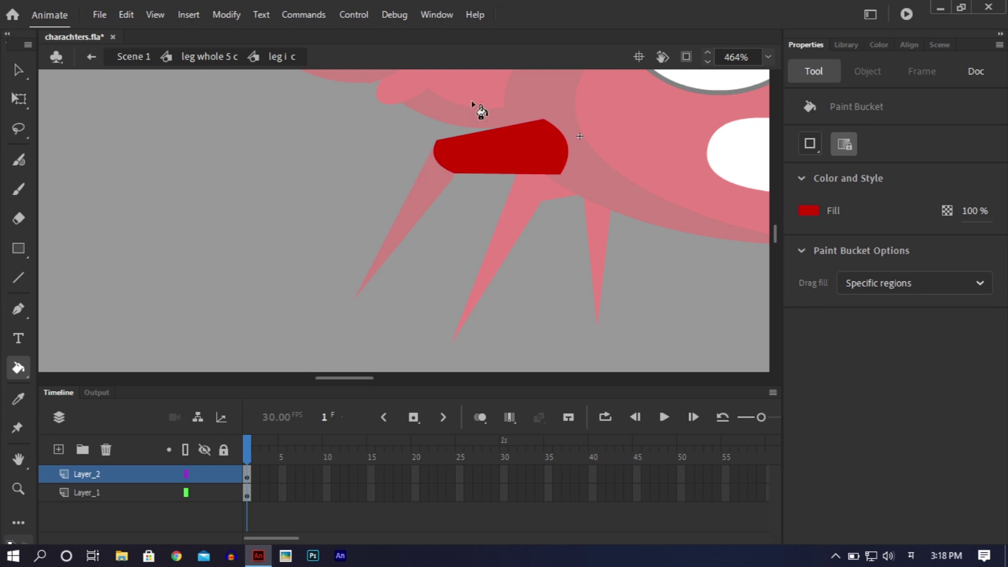
{"action": "key", "text": "v"}
{"action": "double_click", "coordinate": [563, 99]}
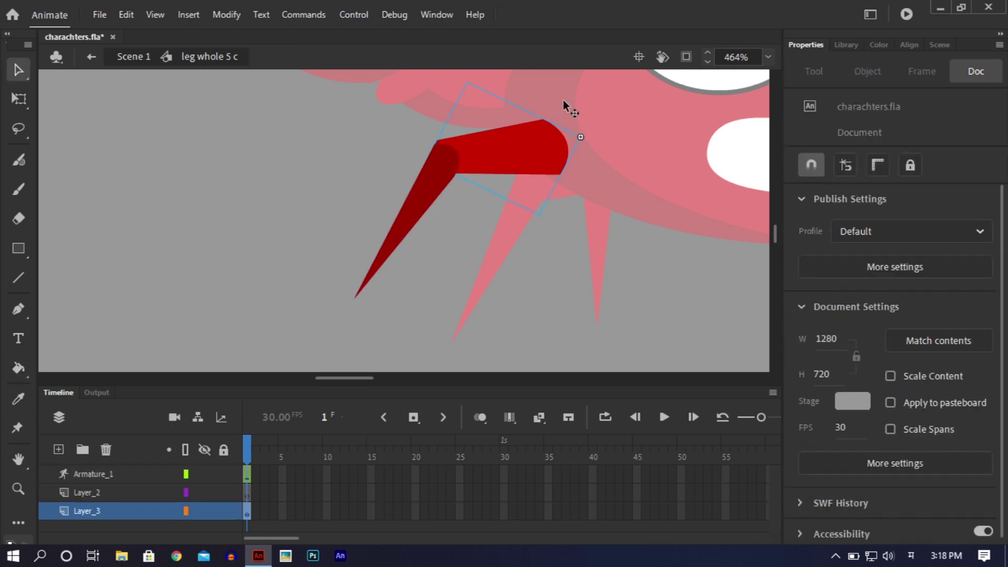
{"action": "double_click", "coordinate": [562, 99]}
{"action": "key", "text": "i"}
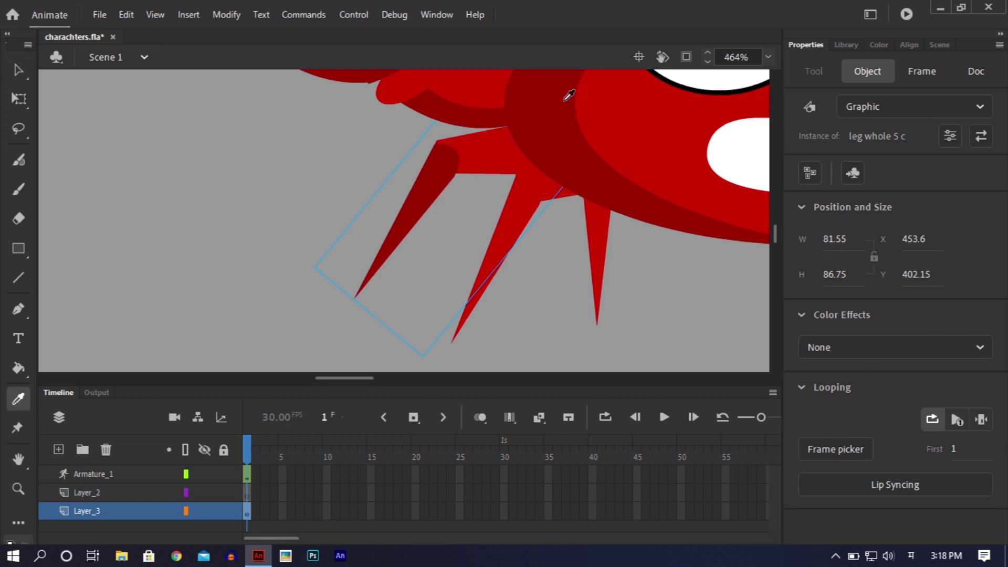
{"action": "key", "text": "k"}
{"action": "key", "text": "v"}
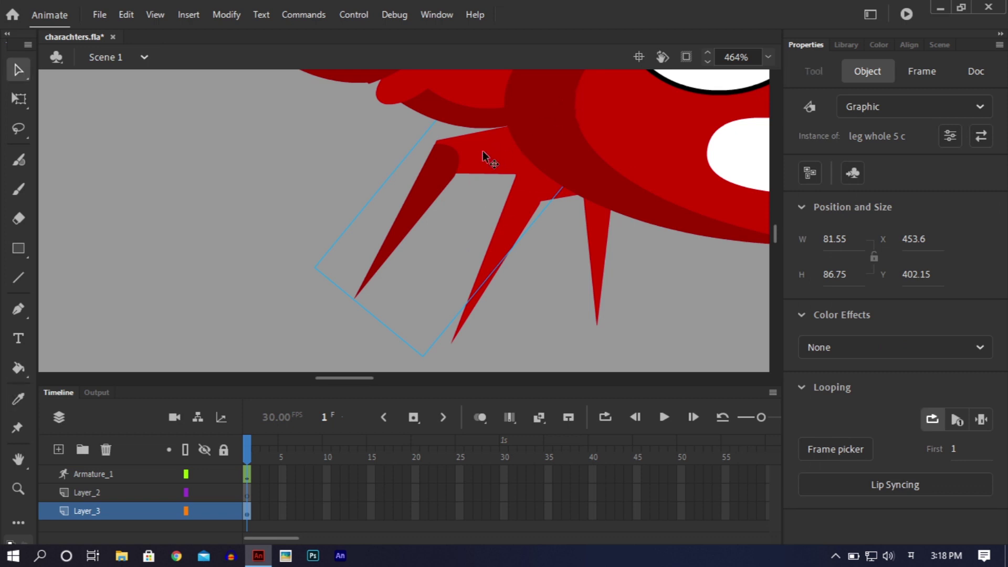
{"action": "double_click", "coordinate": [483, 152]}
{"action": "left_click", "coordinate": [482, 155]}
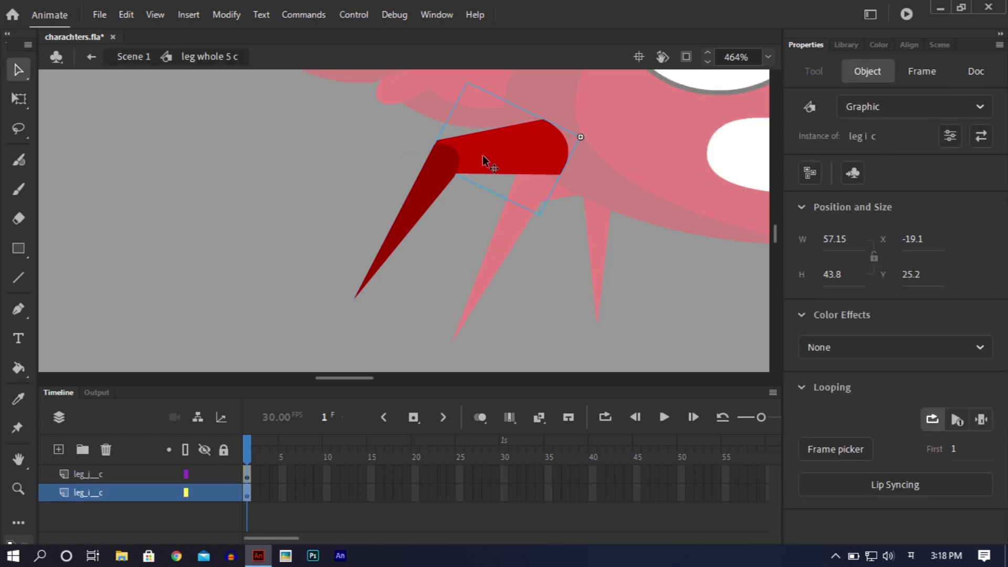
{"action": "double_click", "coordinate": [483, 157]}
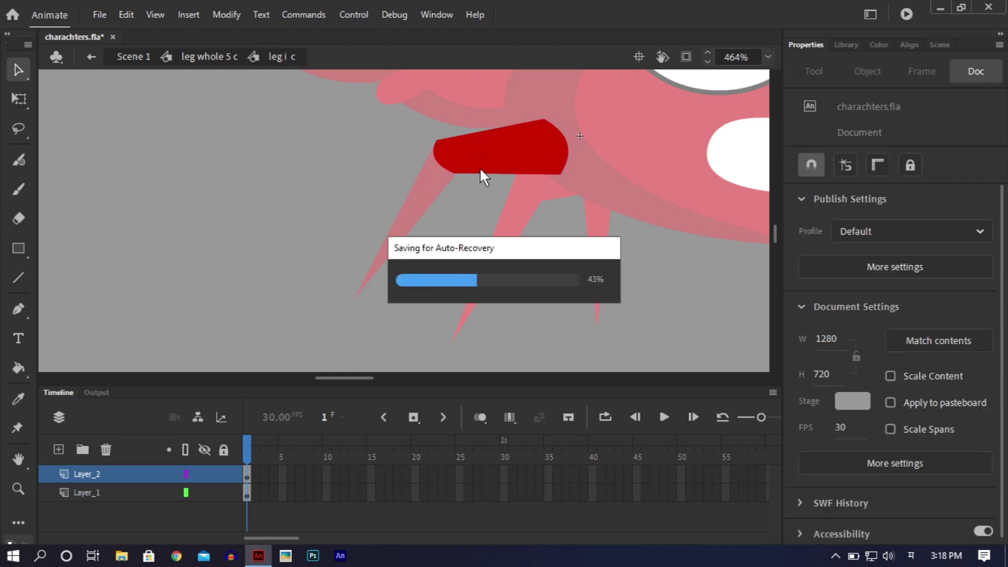
{"action": "key", "text": "k"}
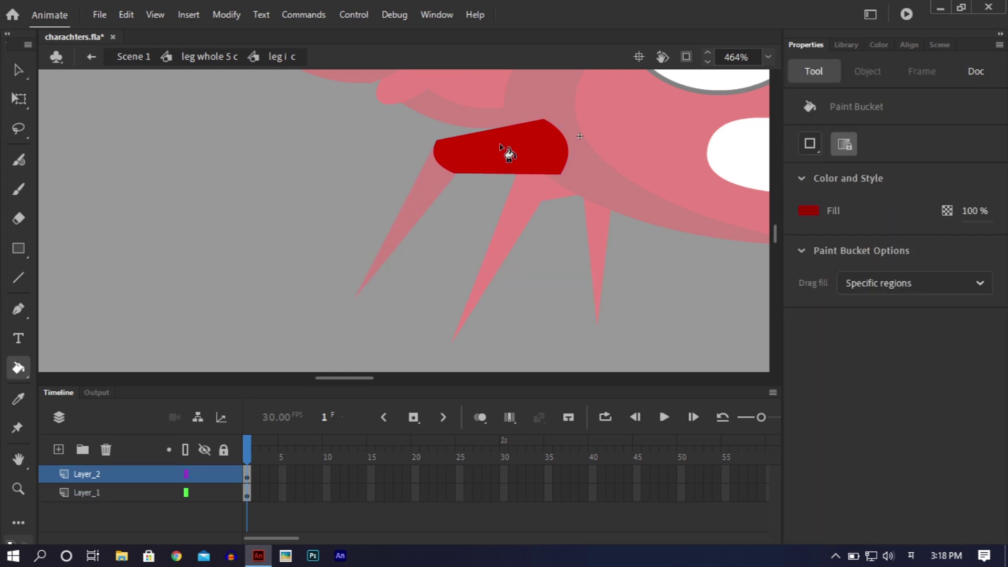
{"action": "left_click", "coordinate": [504, 152]}
- With Layer_1 locked, remove the lower part of leg i c's dark shape and curve the shading's edge upward
{"action": "left_click", "coordinate": [17, 68]}
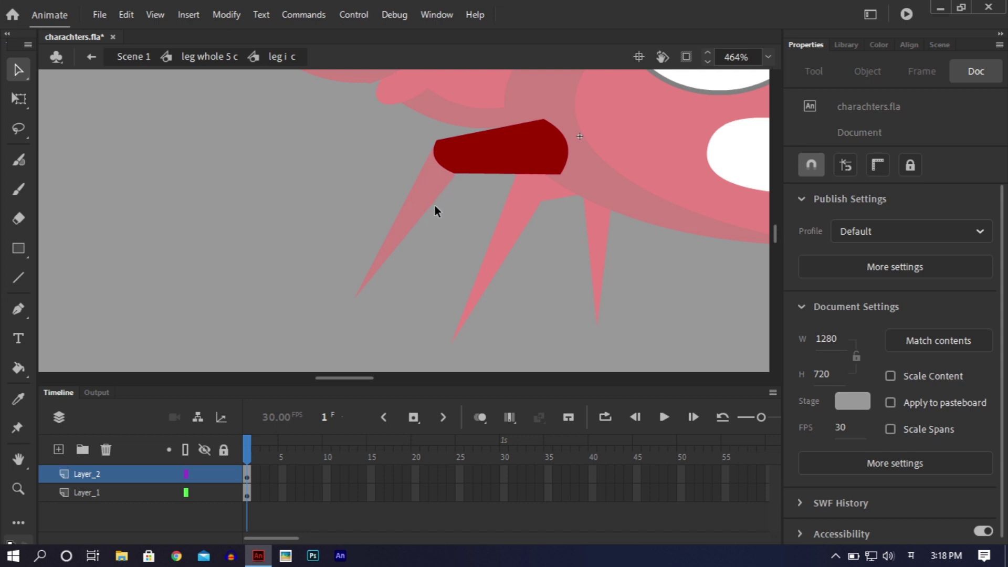
{"action": "left_click_drag", "start_coordinate": [419, 211], "coordinate": [581, 153]}
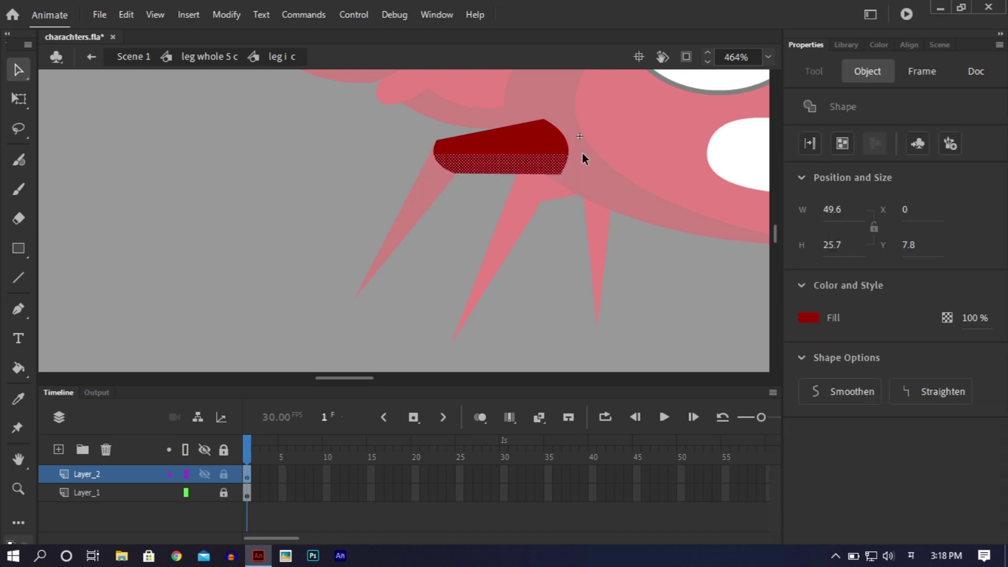
{"action": "left_click", "coordinate": [581, 153]}
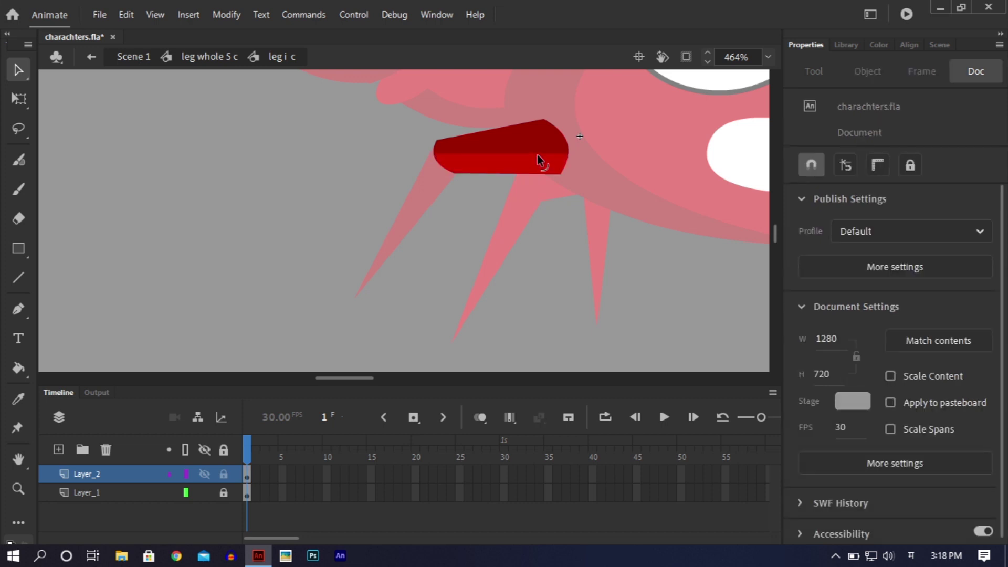
{"action": "left_click_drag", "start_coordinate": [538, 154], "coordinate": [559, 141]}
{"action": "key", "text": "ctrl+z"}
{"action": "key", "text": "ctrl+z"}
{"action": "key", "text": "ctrl+z"}
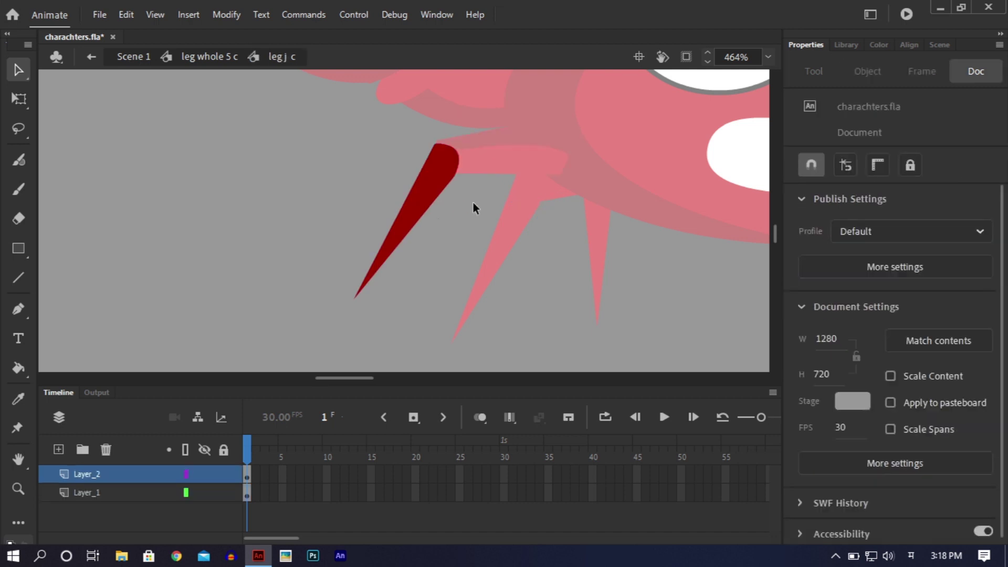
- Try trimming leg j c's dark shape to a strip and cutting off the rounded knee end, and undo it
{"action": "left_click_drag", "start_coordinate": [483, 150], "coordinate": [520, 128]}
{"action": "left_click_drag", "start_coordinate": [454, 155], "coordinate": [428, 150]}
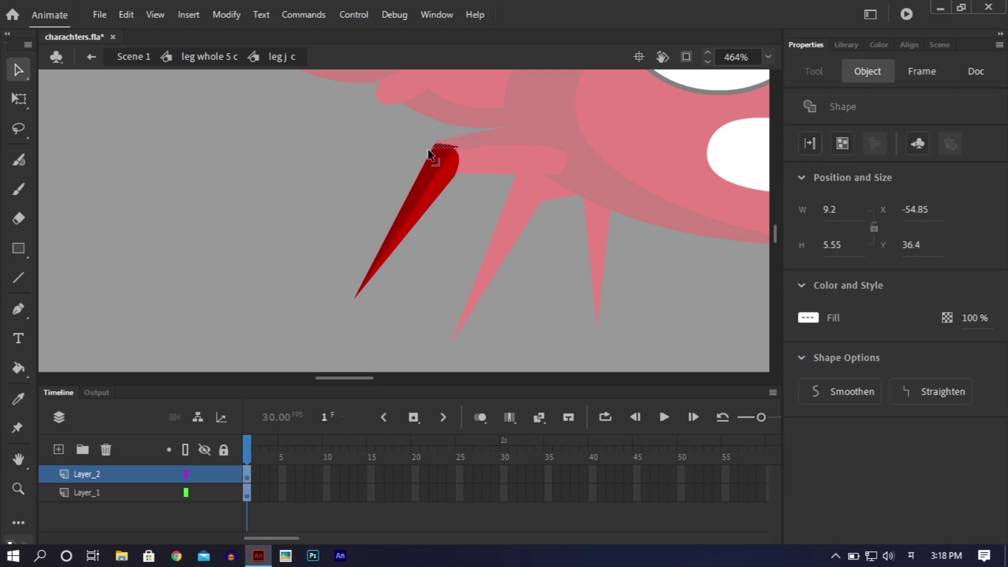
{"action": "key", "text": "Delete"}
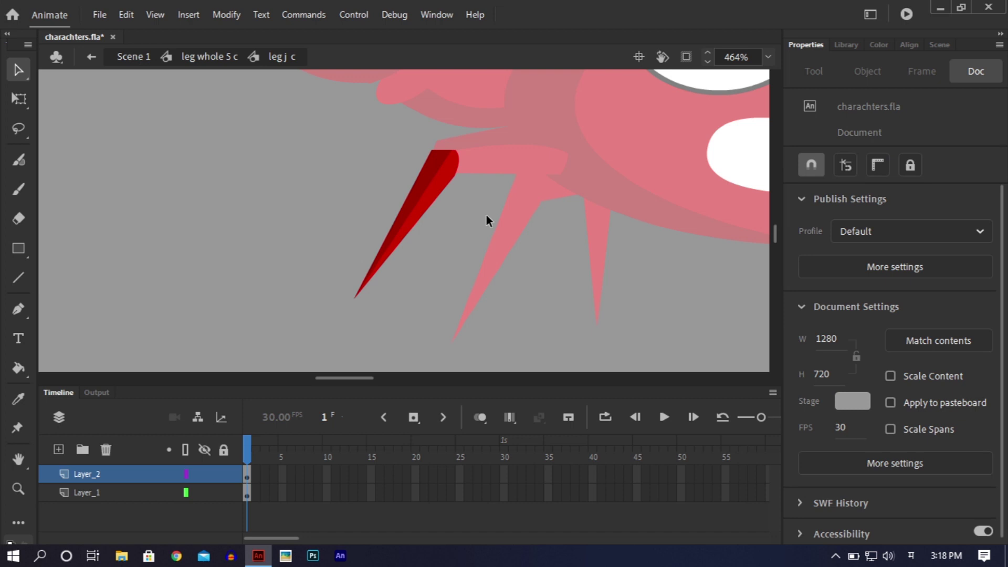
{"action": "key", "text": "ctrl+z"}
{"action": "key", "text": "ctrl+z"}
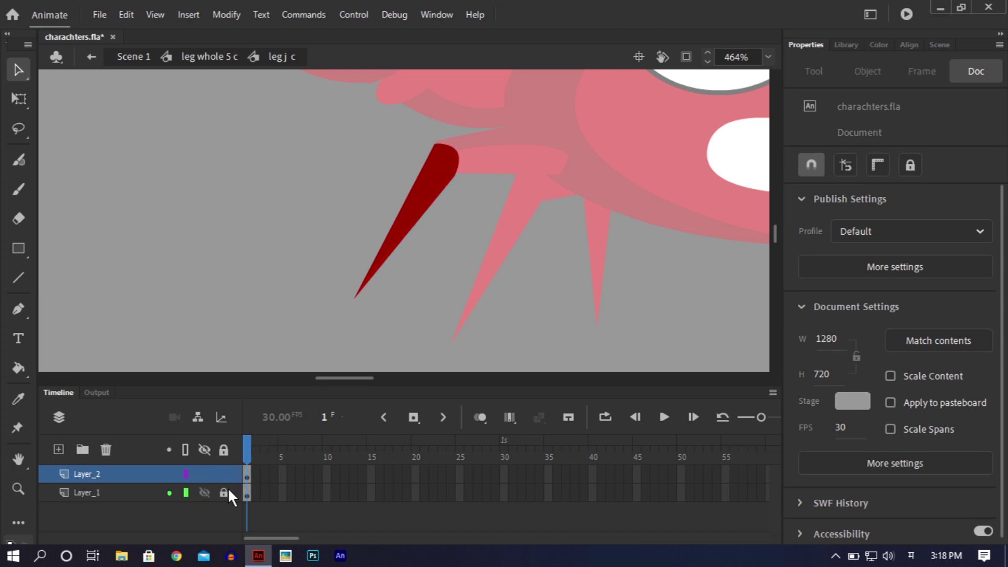
- With Layer_1 locked, cut leg j c's dark shape to an outer-side strip and return to leg whole 5 c
{"action": "left_click_drag", "start_coordinate": [455, 175], "coordinate": [453, 153]}
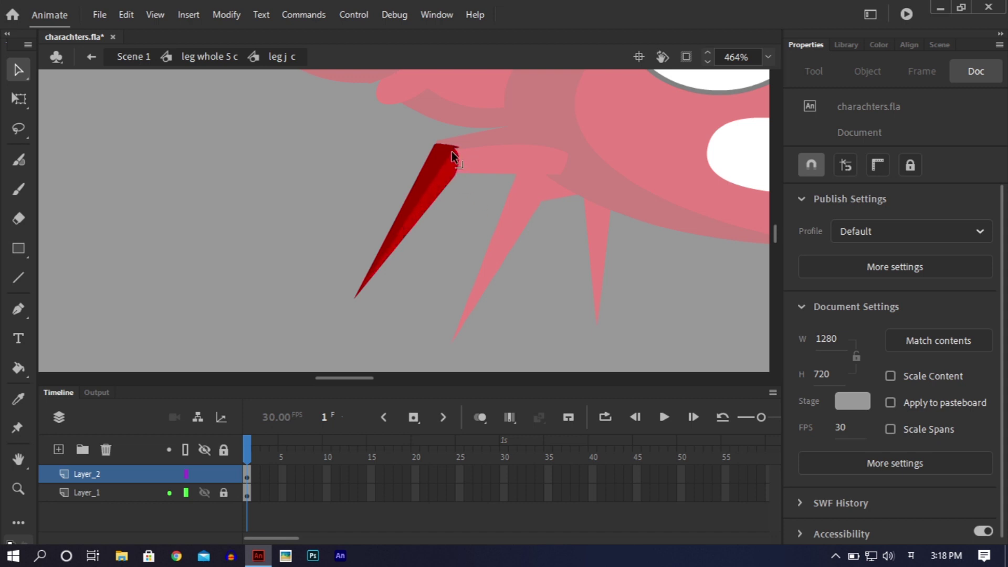
{"action": "left_click_drag", "start_coordinate": [470, 125], "coordinate": [419, 157]}
{"action": "left_click", "coordinate": [419, 157]}
{"action": "double_click", "coordinate": [456, 243]}
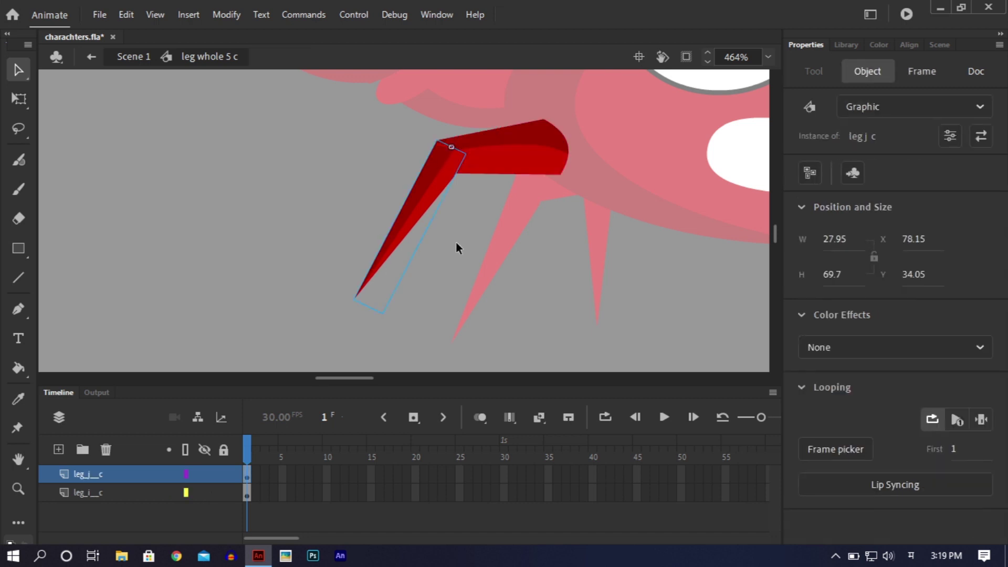
- Try placing the leg_j__c layer beneath leg_i__c and restore the original layer order
{"action": "left_click", "coordinate": [456, 242]}
{"action": "left_click", "coordinate": [444, 179]}
{"action": "left_click_drag", "start_coordinate": [114, 471], "coordinate": [107, 505]}
{"action": "left_click", "coordinate": [190, 253]}
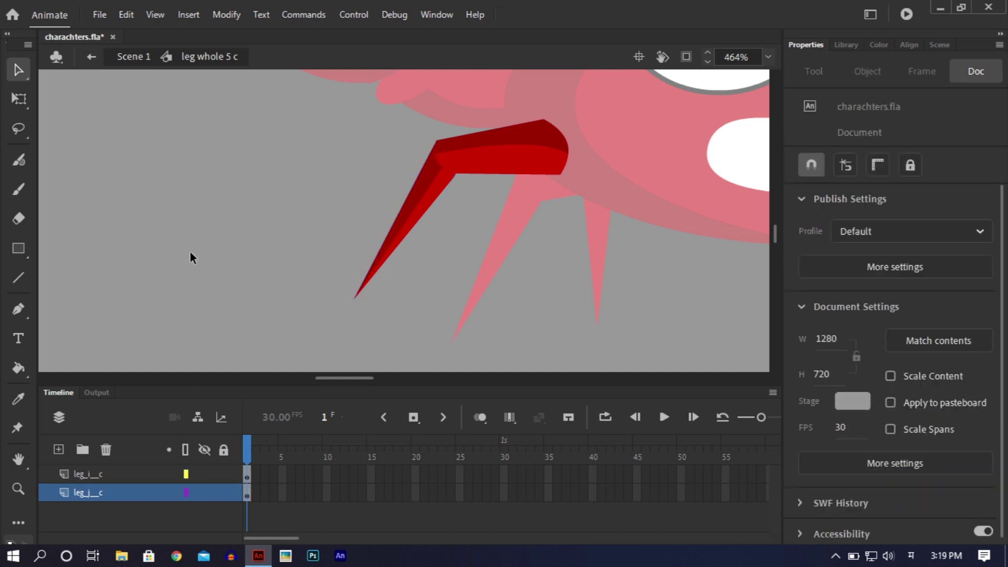
{"action": "key", "text": "ctrl+minus"}
{"action": "key", "text": "ctrl+equal"}
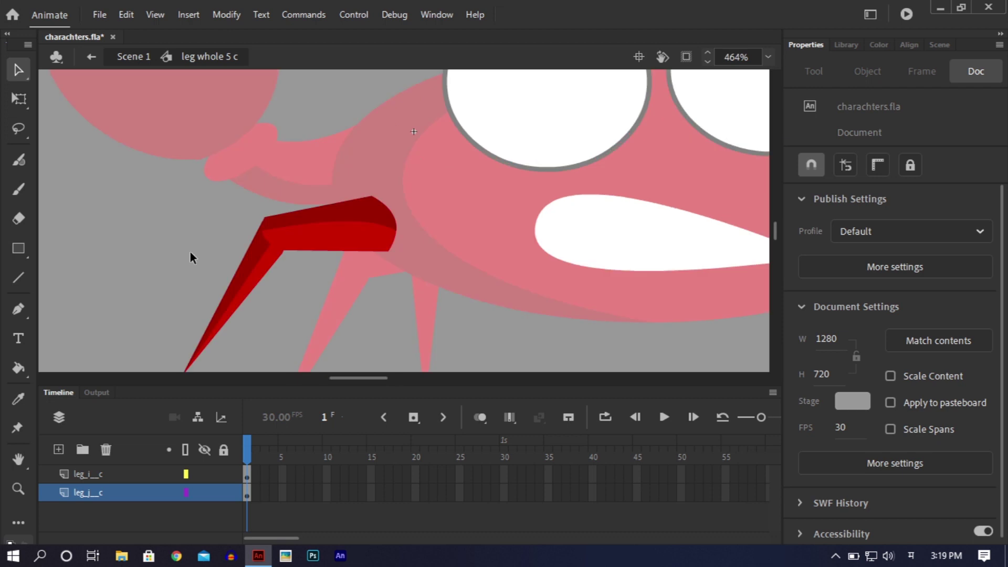
{"action": "left_click", "coordinate": [119, 496]}
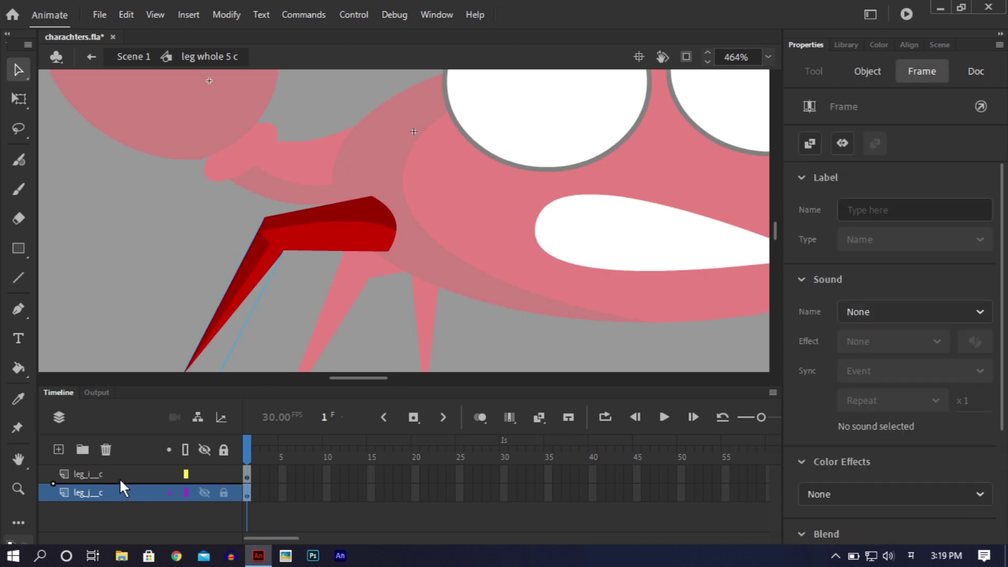
{"action": "left_click_drag", "start_coordinate": [116, 465], "coordinate": [113, 503]}
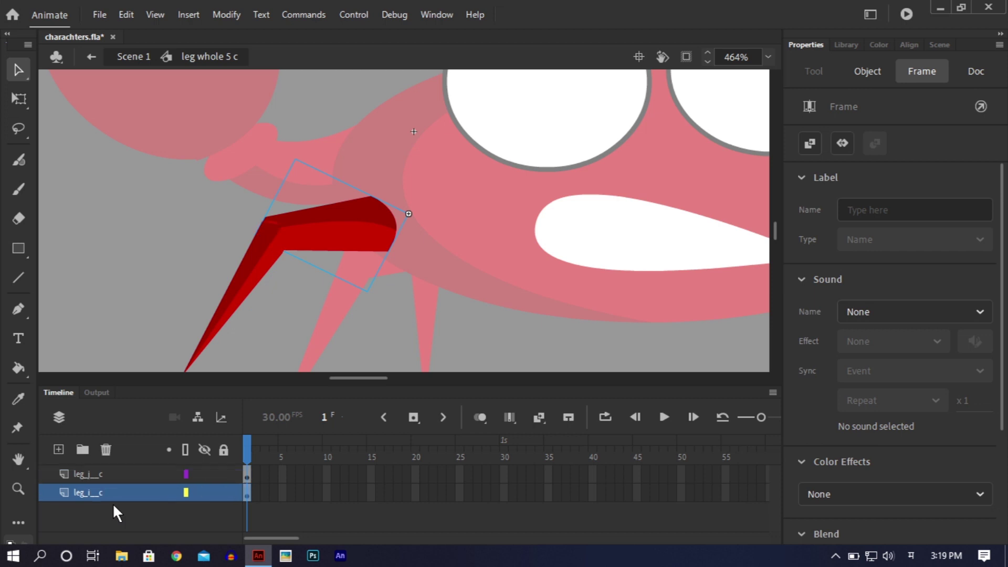
- Reshape the dark shading's edge around the knee inside leg j c and return to leg whole 5 c
{"action": "left_click", "coordinate": [119, 257]}
{"action": "double_click", "coordinate": [269, 234]}
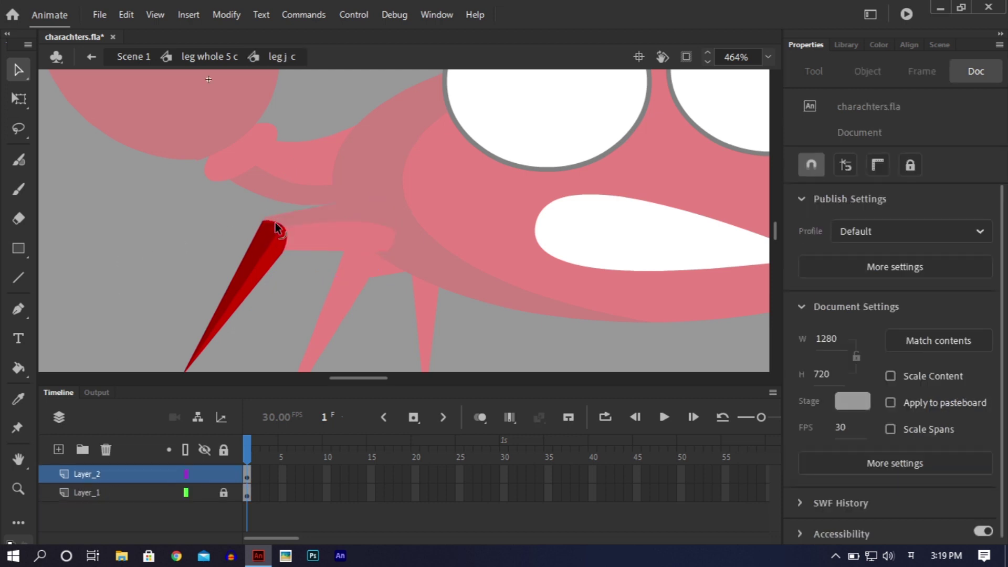
{"action": "double_click", "coordinate": [132, 250]}
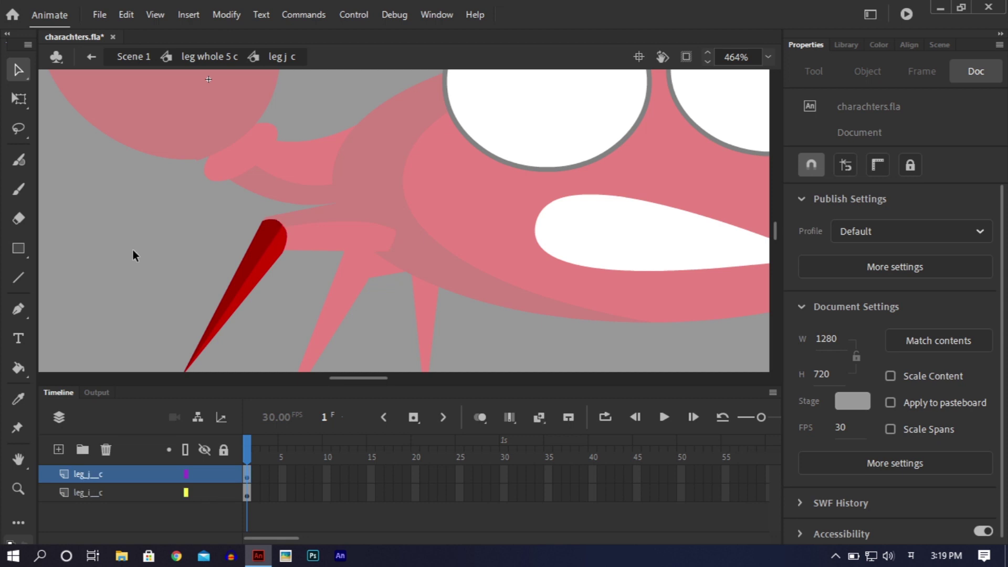
{"action": "left_click", "coordinate": [132, 250]}
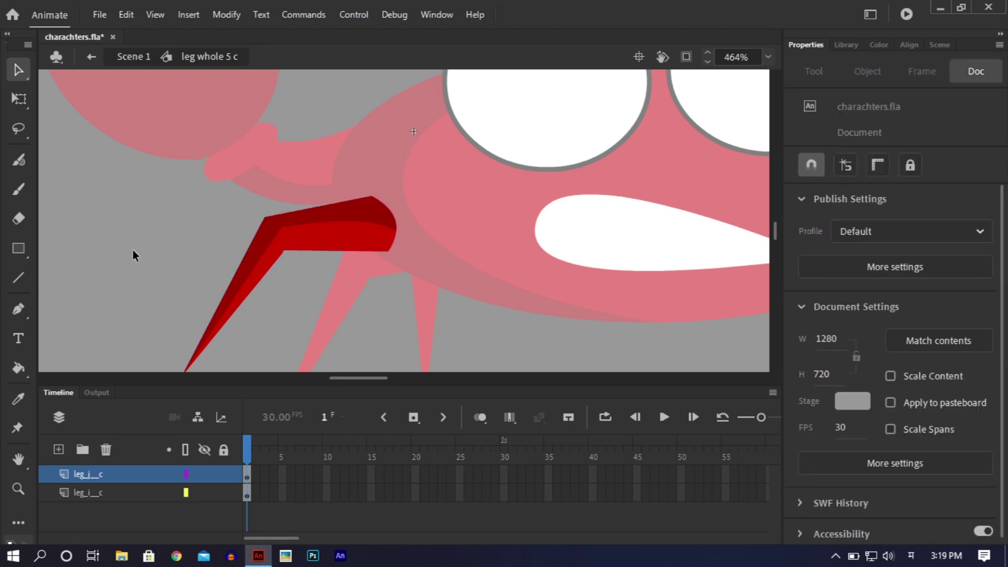
- Try rotating the lower leg segment leg j c outward around its current pivot and undo the rotation
{"action": "left_click", "coordinate": [247, 281]}
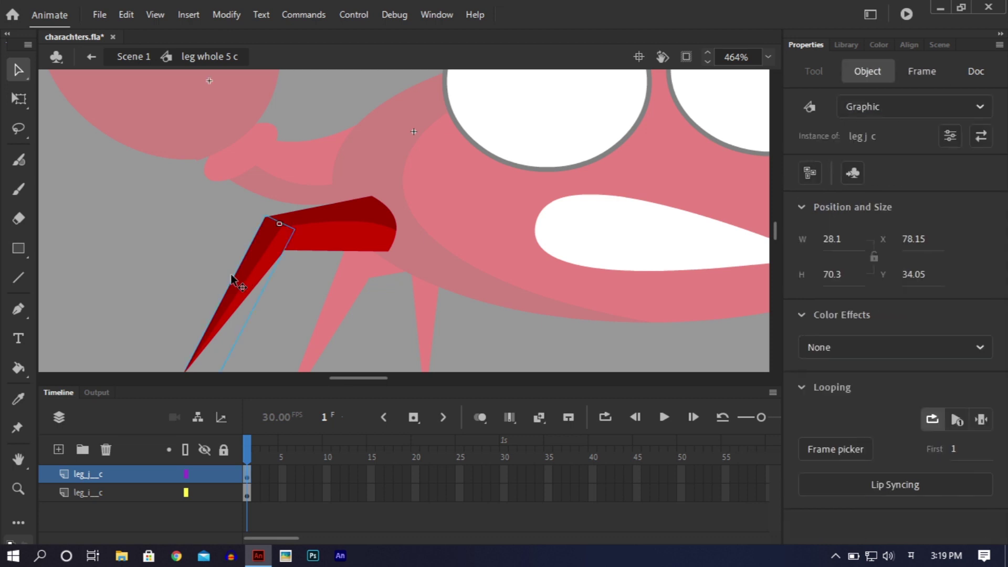
{"action": "left_click", "coordinate": [28, 99]}
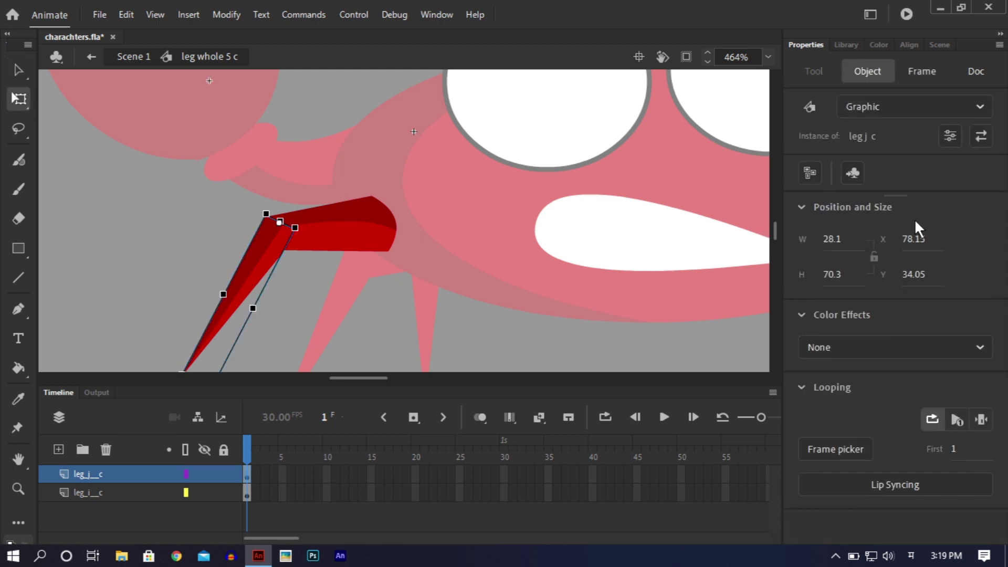
{"action": "left_click_drag", "start_coordinate": [777, 223], "coordinate": [776, 228]}
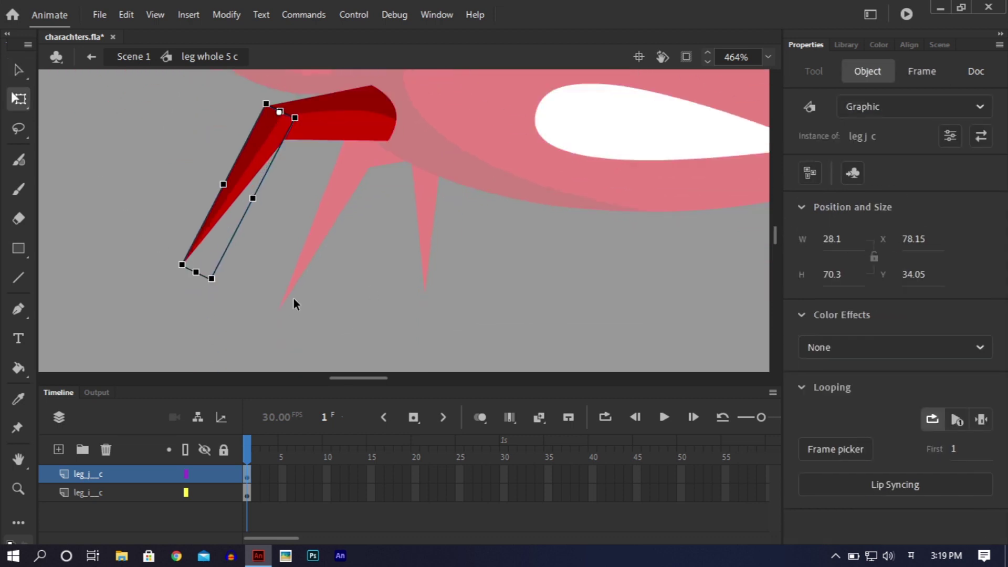
{"action": "left_click", "coordinate": [217, 279]}
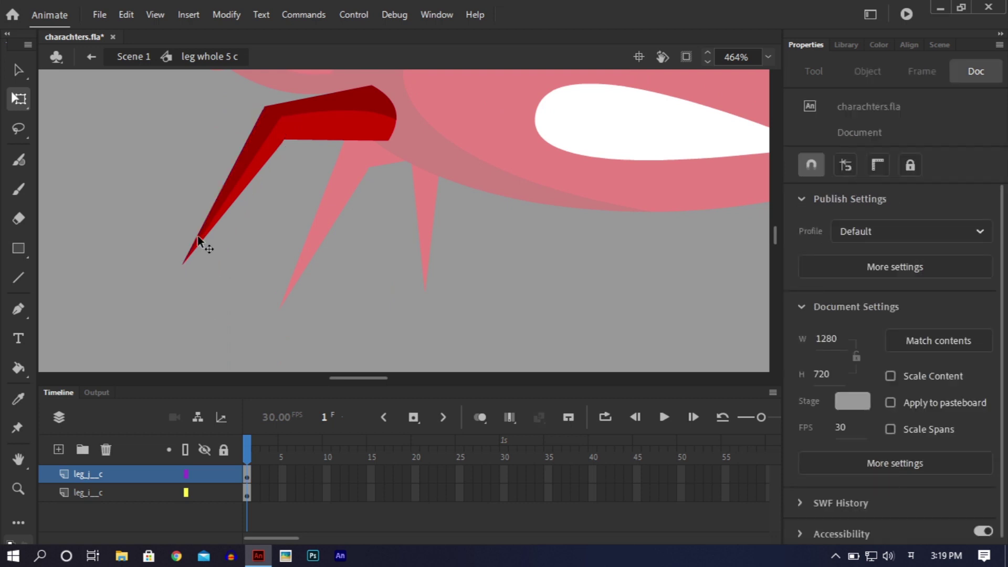
{"action": "left_click", "coordinate": [198, 234]}
{"action": "left_click_drag", "start_coordinate": [151, 262], "coordinate": [89, 170]}
{"action": "left_click", "coordinate": [198, 272]}
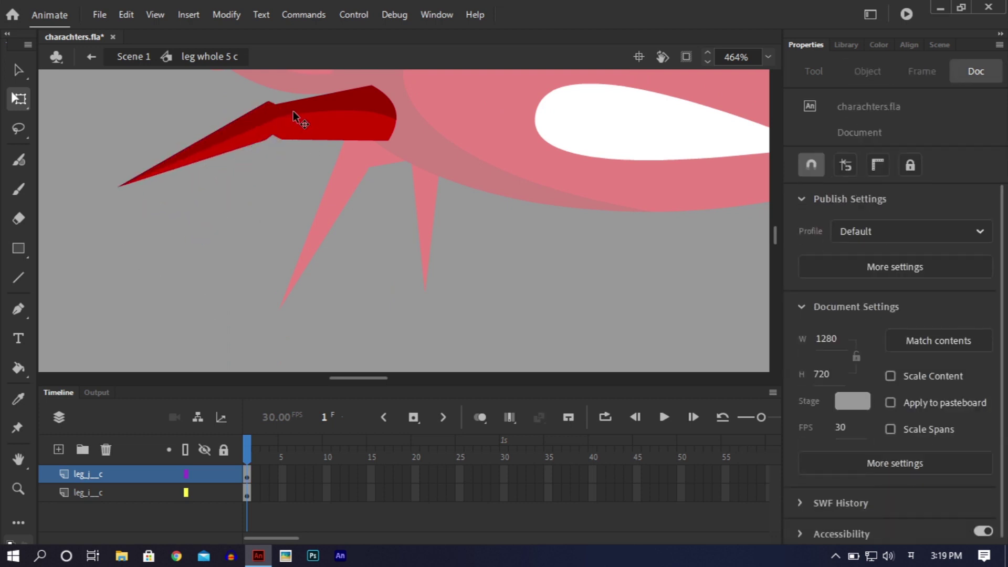
{"action": "left_click", "coordinate": [318, 113]}
{"action": "key", "text": "ctrl+z"}
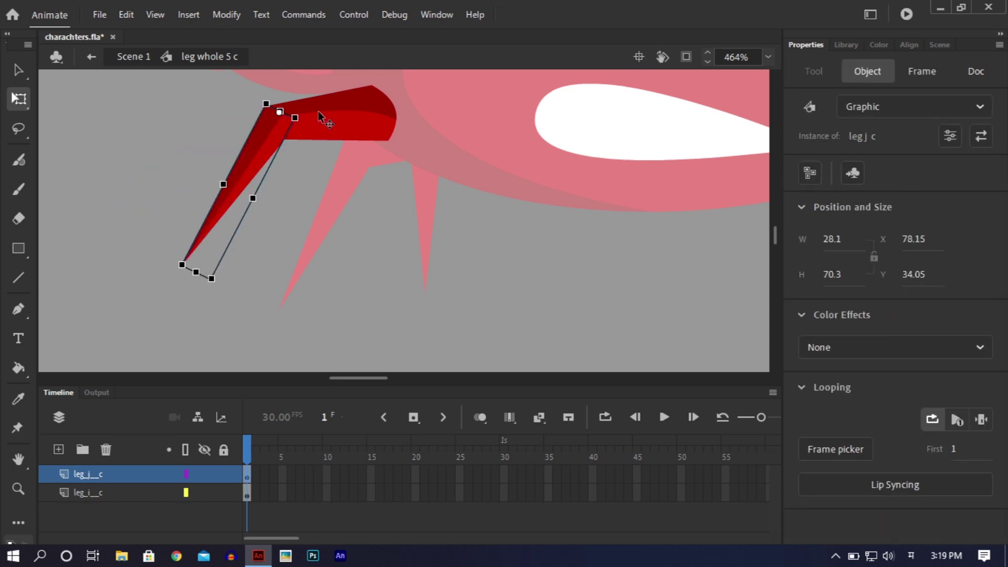
- Display the leg_j__c layer as outlines and move leg j c's pivot to the centre of the rounded knee
{"action": "key", "text": "ctrl+="}
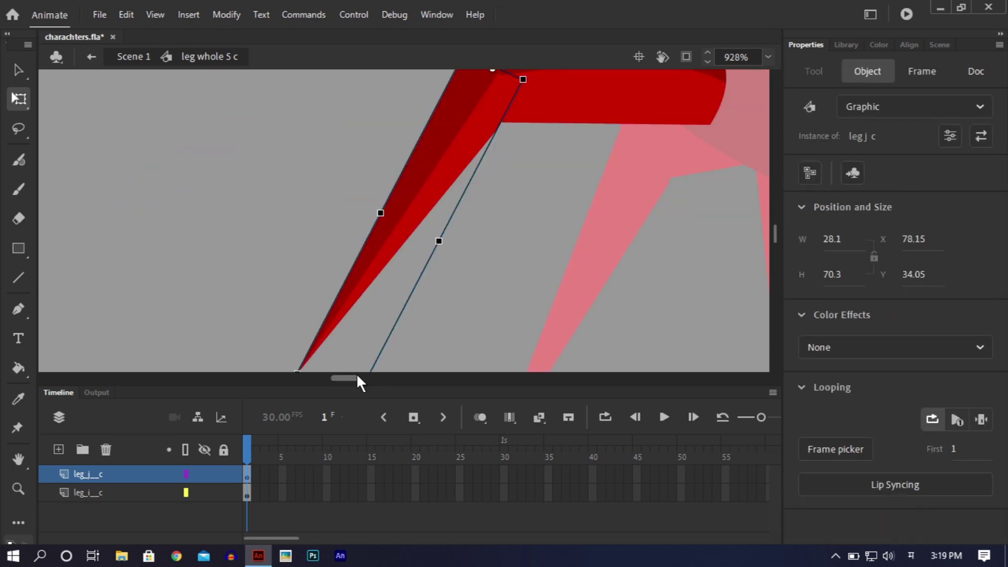
{"action": "left_click_drag", "start_coordinate": [356, 372], "coordinate": [368, 373]}
{"action": "left_click_drag", "start_coordinate": [772, 234], "coordinate": [772, 229]}
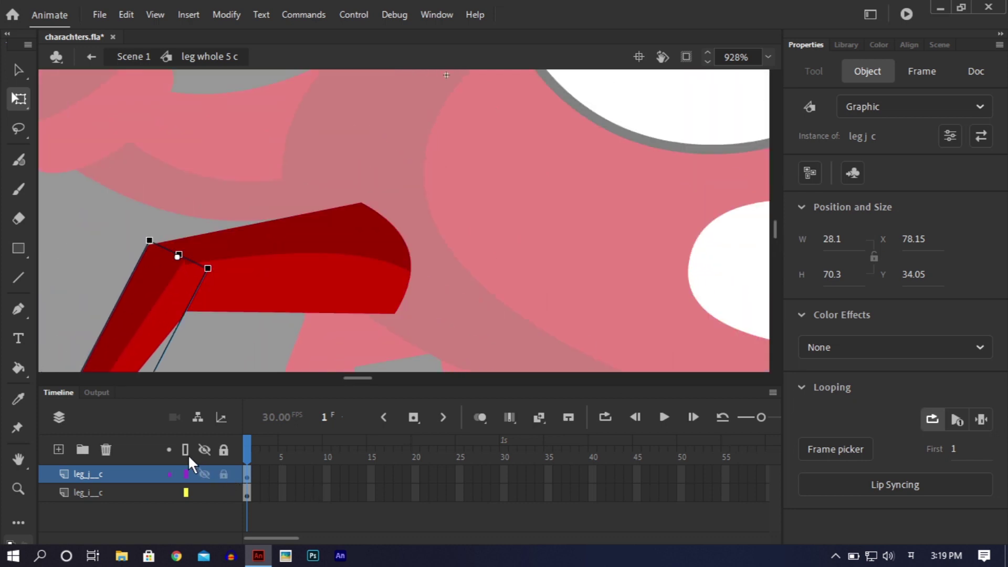
{"action": "left_click", "coordinate": [186, 473]}
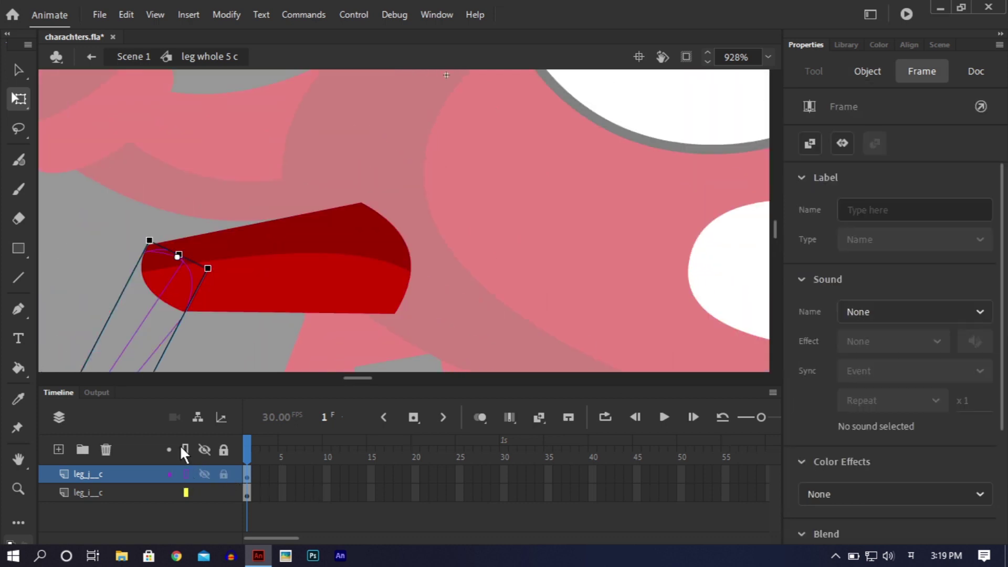
{"action": "left_click", "coordinate": [175, 276]}
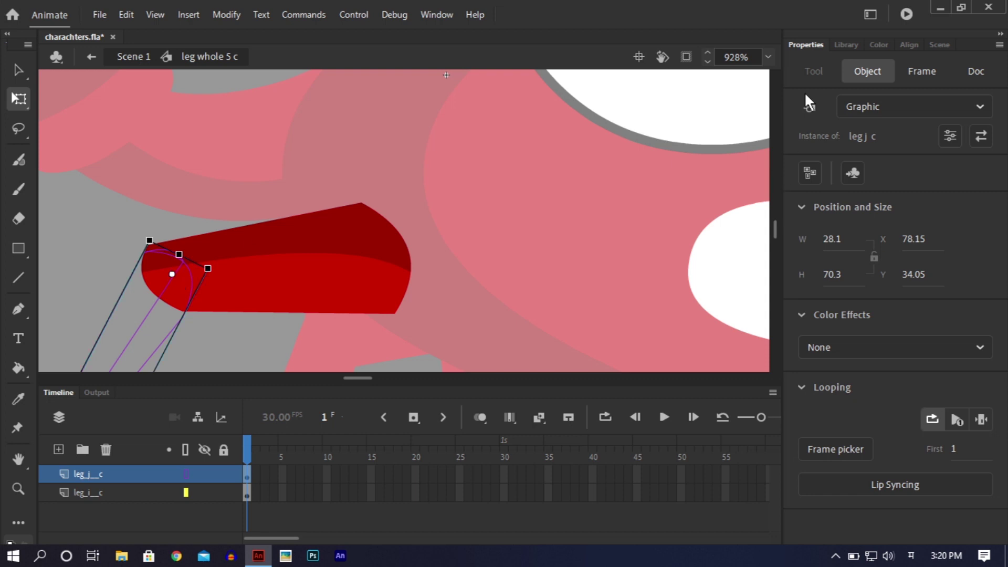
- Fine-tune leg j c's pivot slightly lower within the knee joint and turn off the outline display of the leg_j__c layer
{"action": "left_click", "coordinate": [18, 63]}
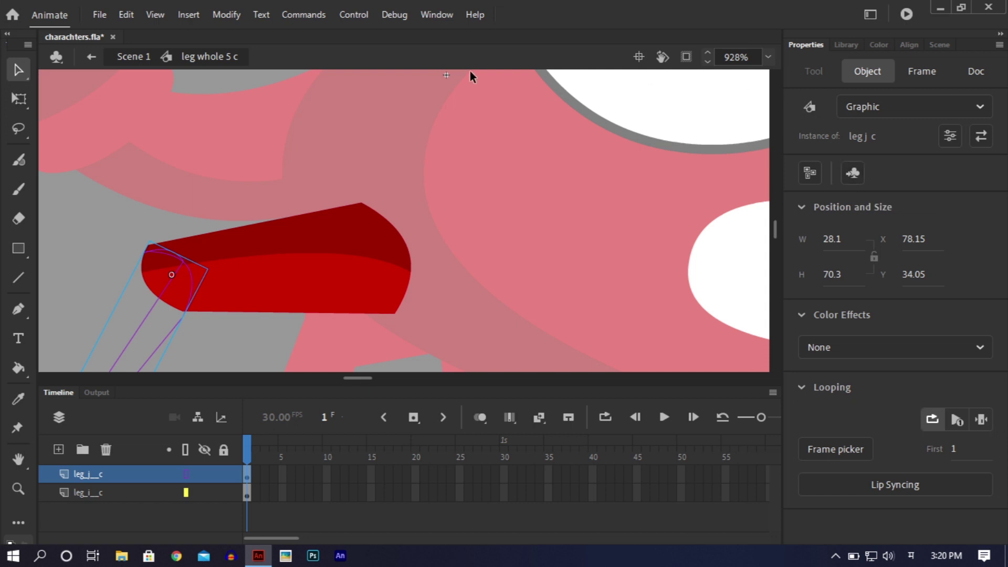
{"action": "left_click", "coordinate": [544, 195]}
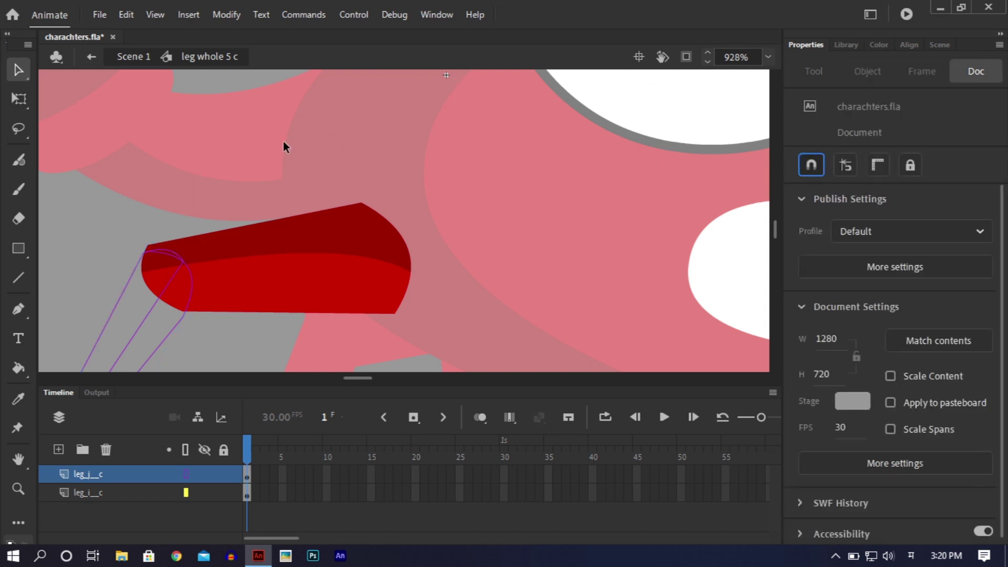
{"action": "left_click", "coordinate": [168, 290]}
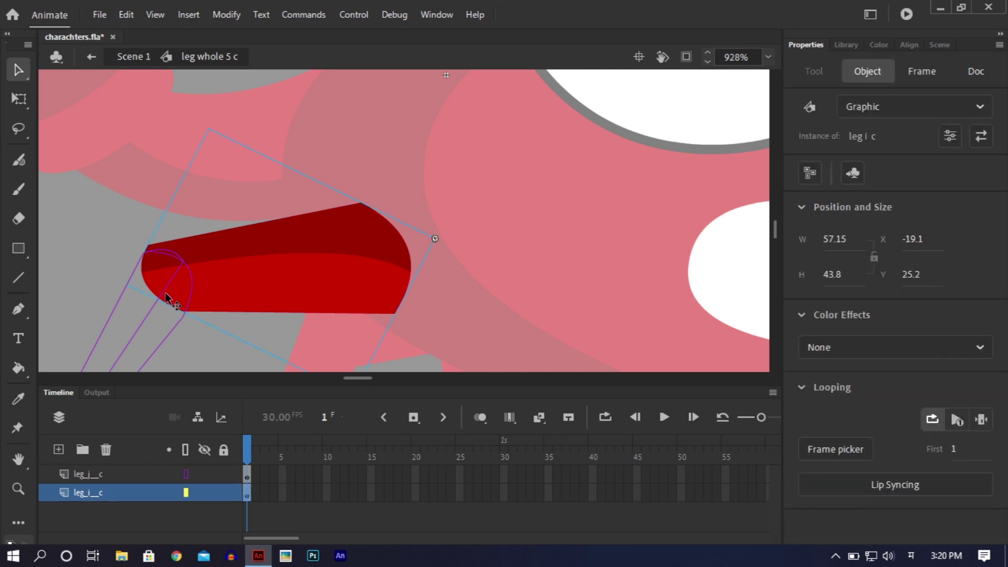
{"action": "left_click", "coordinate": [149, 310]}
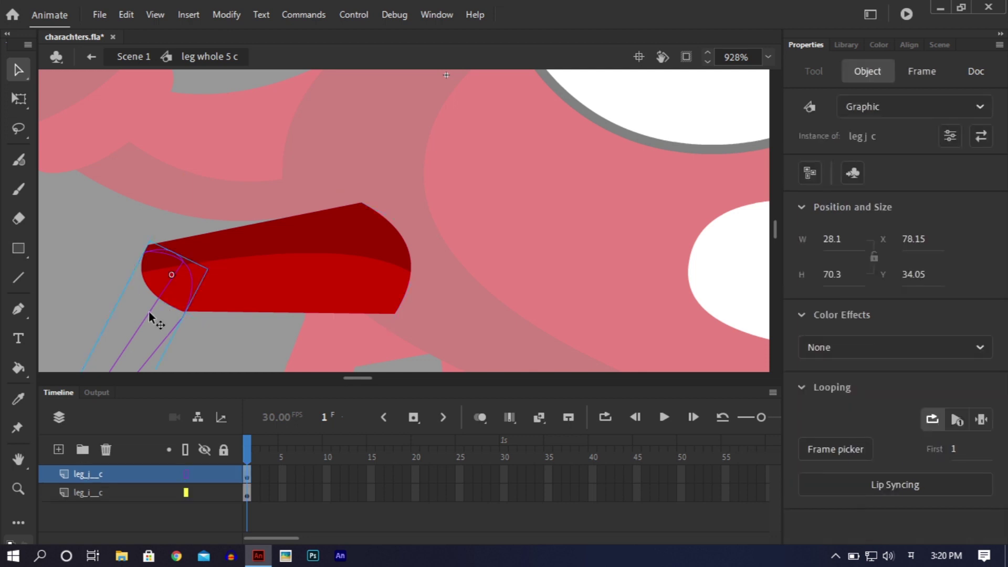
{"action": "left_click", "coordinate": [18, 98]}
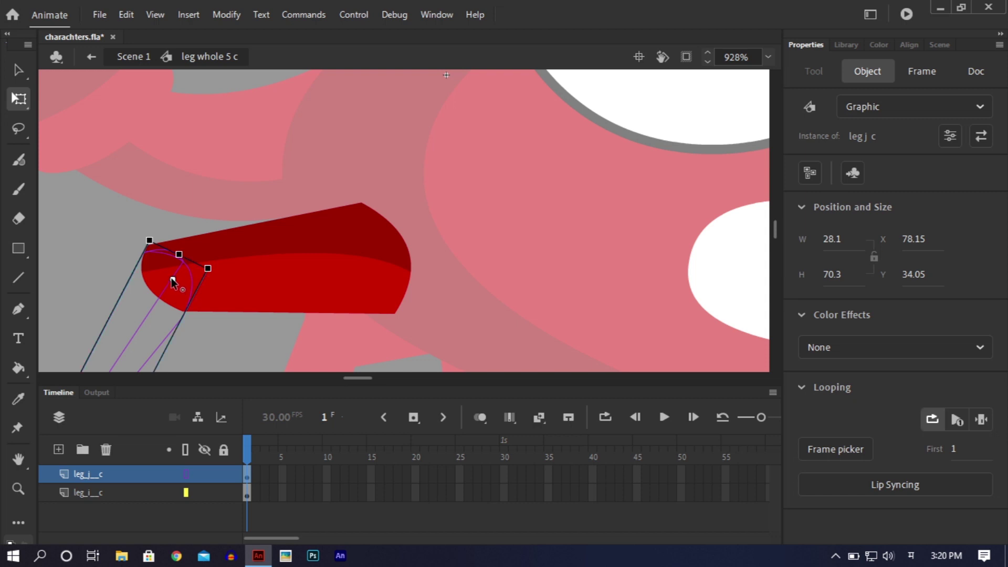
{"action": "key", "text": "ctrl+minus"}
{"action": "key", "text": "ctrl+minus"}
{"action": "key", "text": "ctrl+minus"}
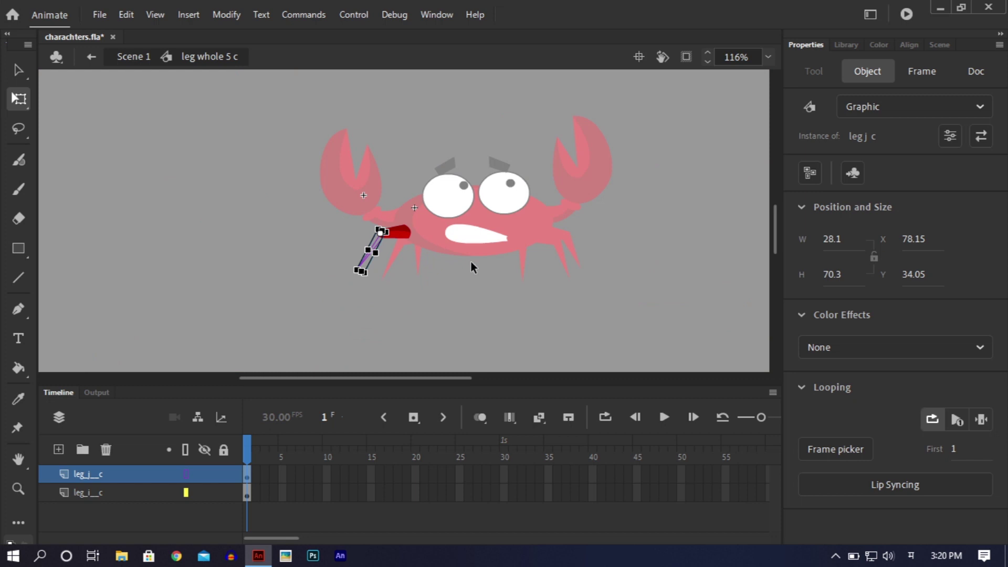
{"action": "key", "text": "ctrl+equal"}
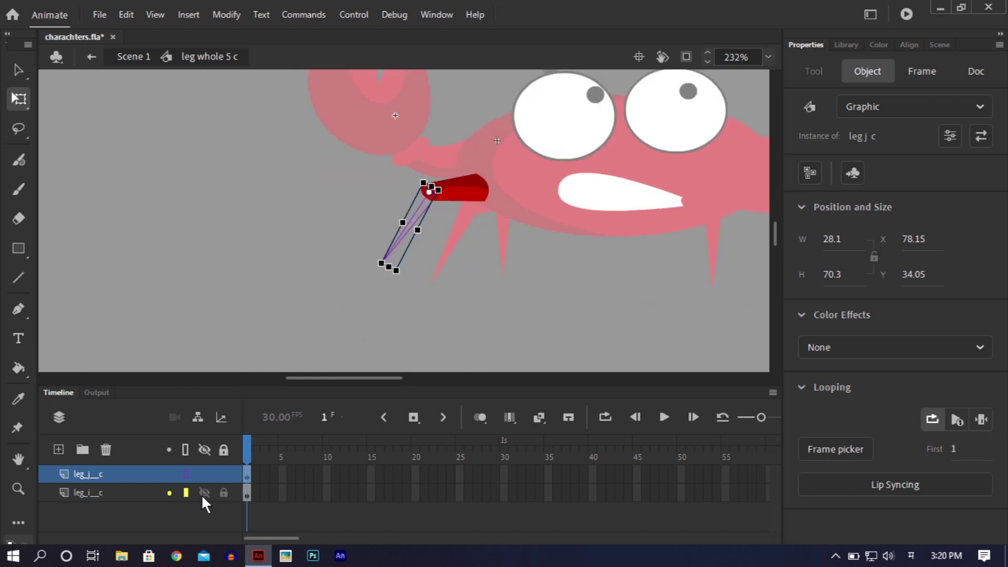
{"action": "left_click", "coordinate": [186, 472]}
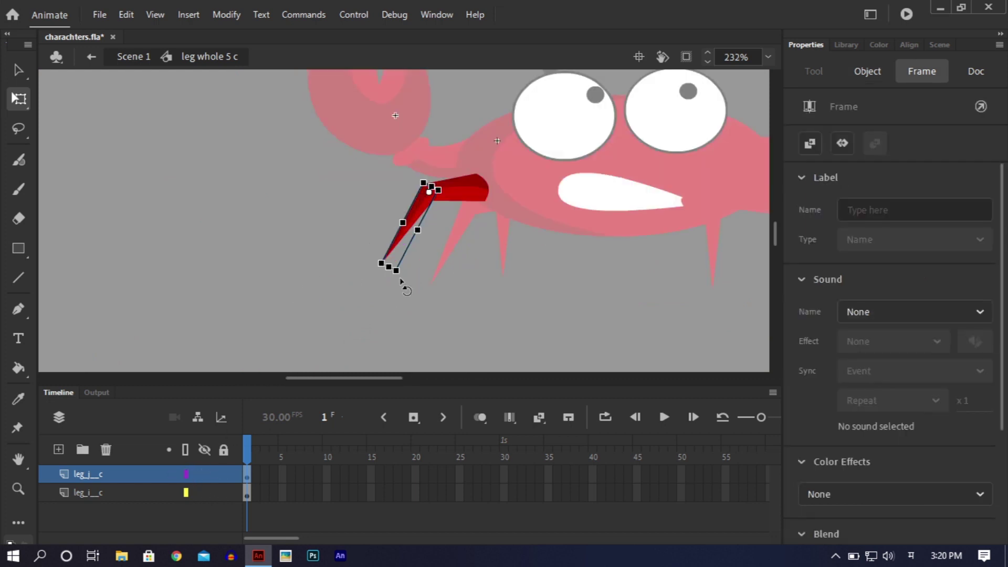
- Try swinging leg j c outward around the adjusted knee pivot and undo the rotation
{"action": "left_click_drag", "start_coordinate": [407, 281], "coordinate": [323, 248]}
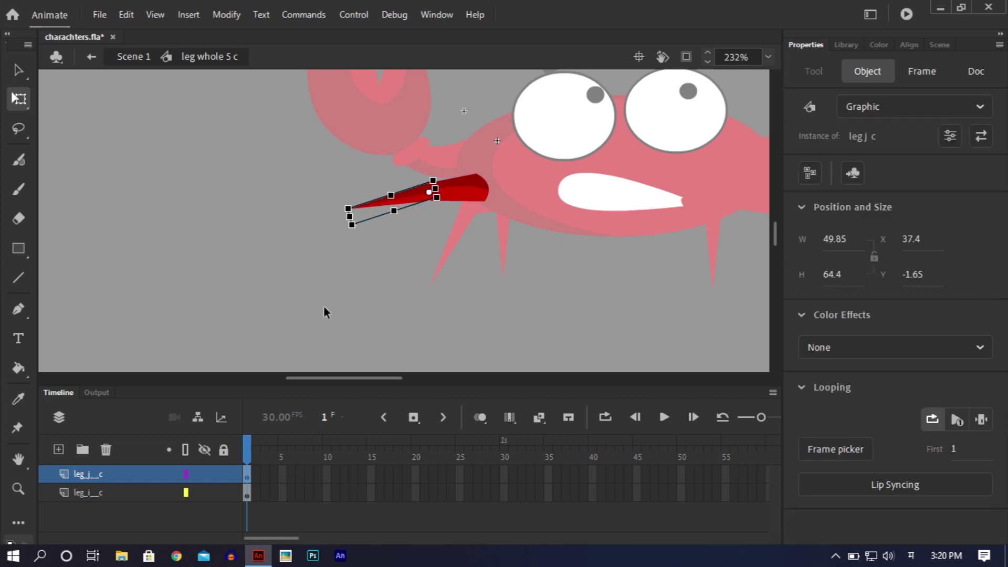
{"action": "left_click", "coordinate": [323, 306]}
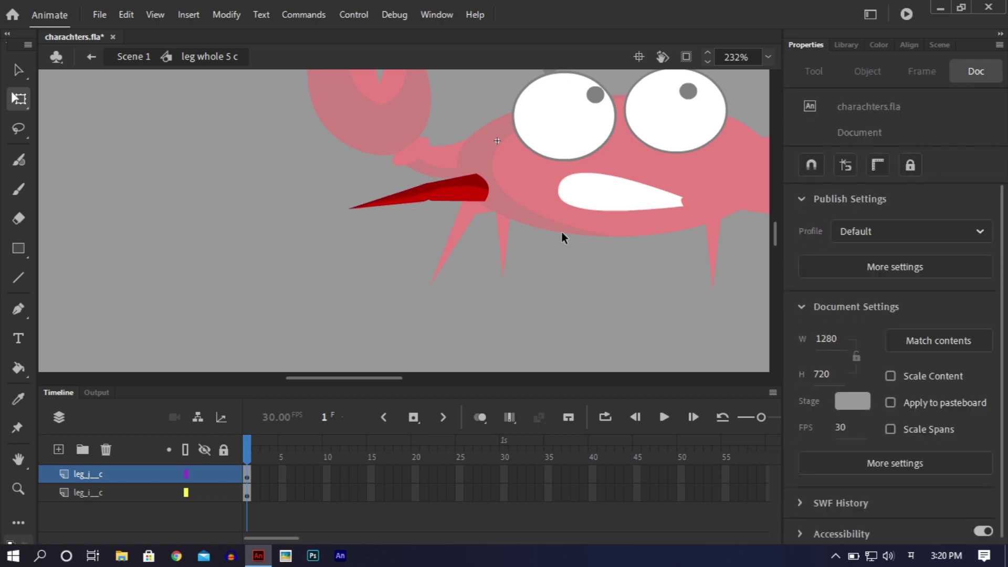
{"action": "key", "text": "ctrl+z"}
{"action": "key", "text": "ctrl+z"}
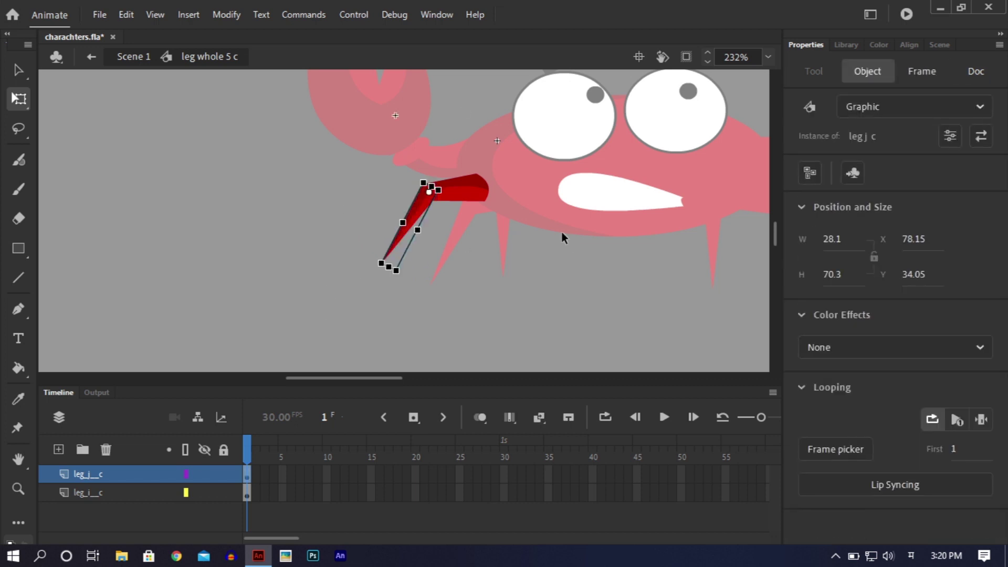
- Return from leg whole 5 c to Scene 1 and save the document
{"action": "double_click", "coordinate": [538, 291]}
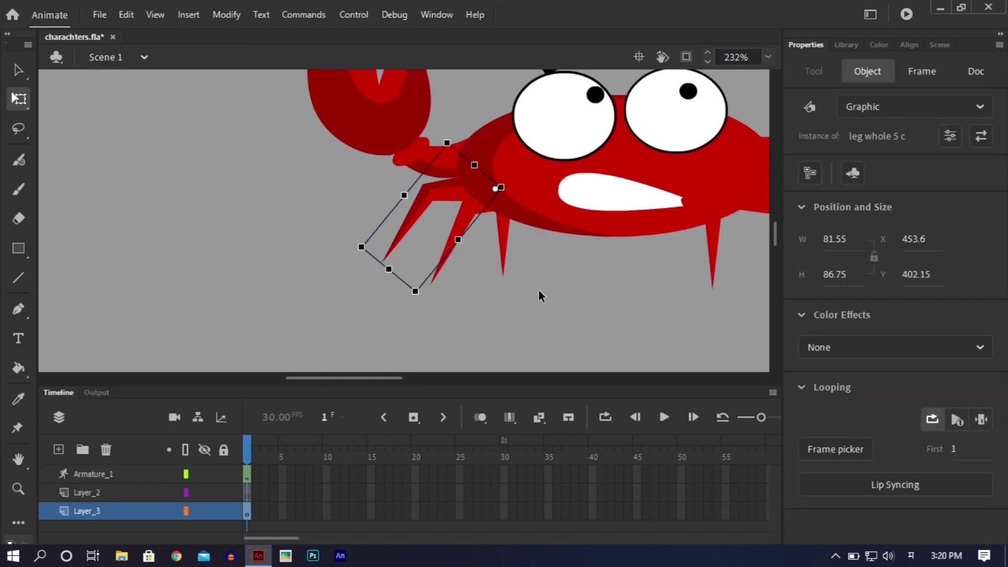
{"action": "left_click", "coordinate": [539, 291]}
{"action": "key", "text": "ctrl+s"}
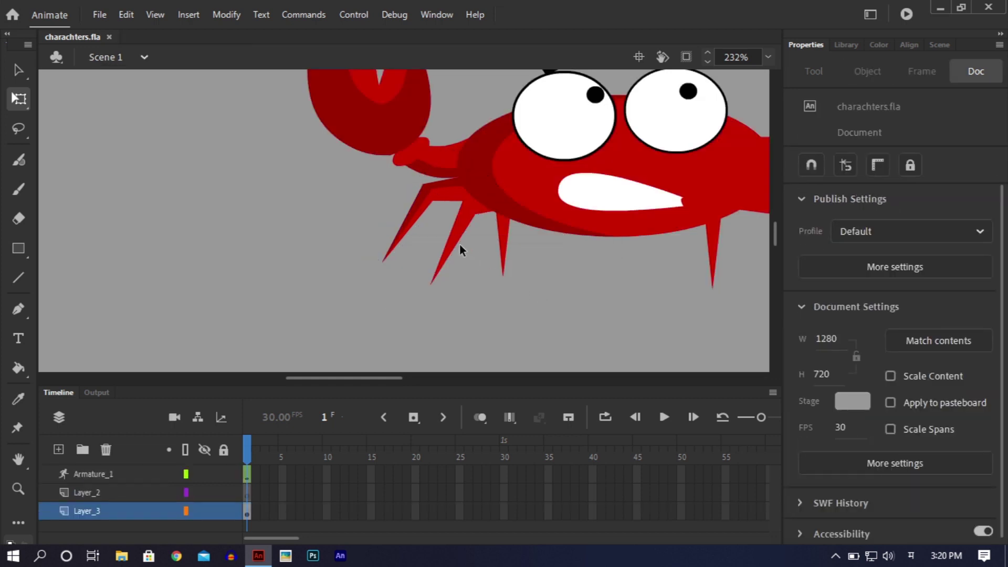
- Delete the two unshaded legs beside the shaded leg and all three legs on the crab's opposite side
{"action": "left_click", "coordinate": [458, 244]}
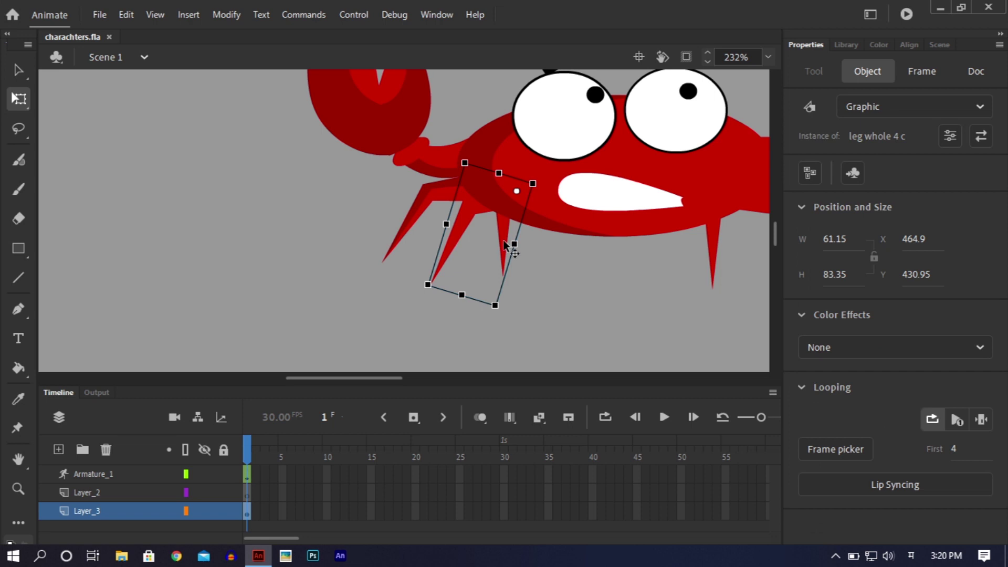
{"action": "left_click", "coordinate": [503, 242], "text": "shift"}
{"action": "key", "text": "Delete"}
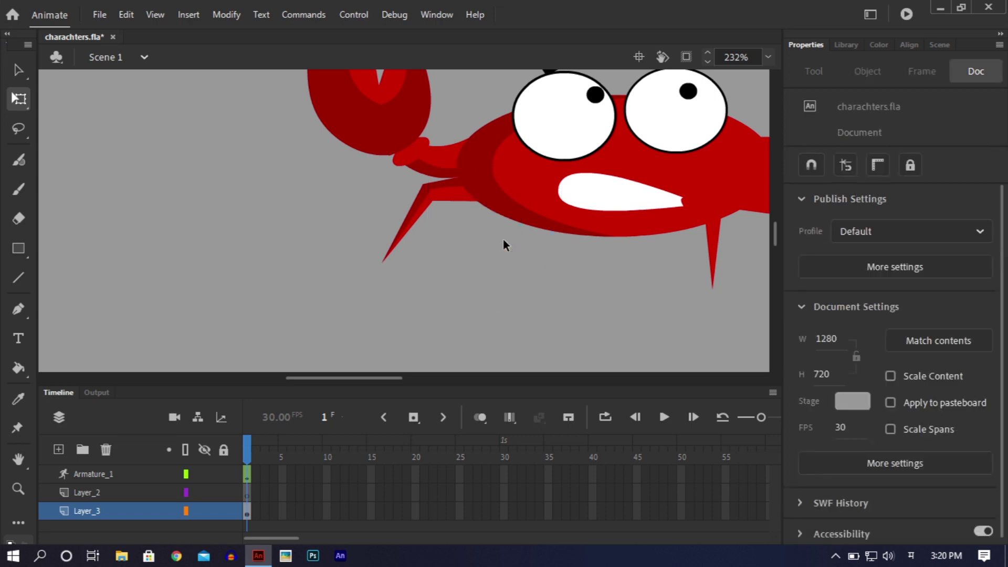
{"action": "left_click_drag", "start_coordinate": [371, 378], "coordinate": [407, 374]}
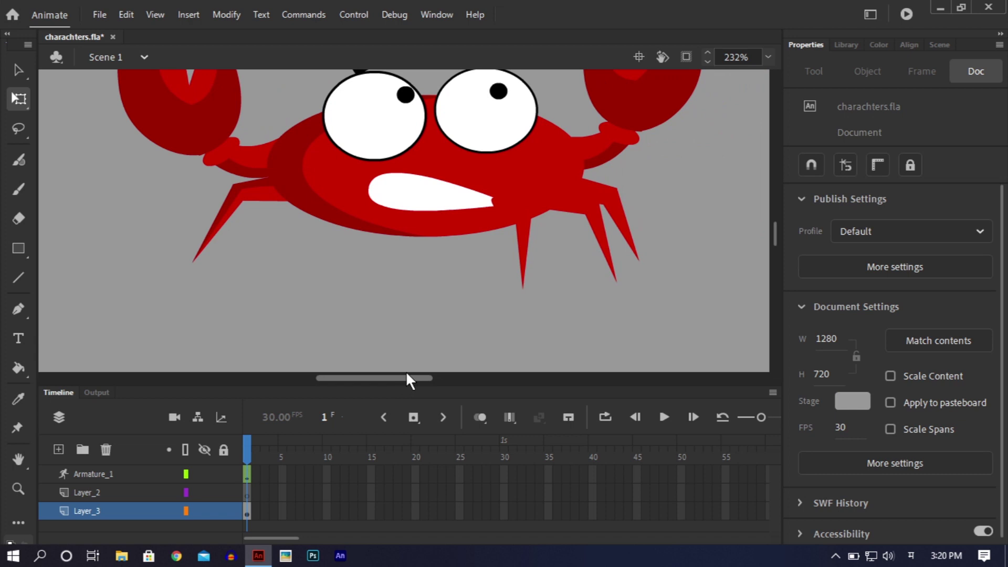
{"action": "left_click", "coordinate": [519, 244]}
{"action": "left_click", "coordinate": [602, 231], "text": "shift"}
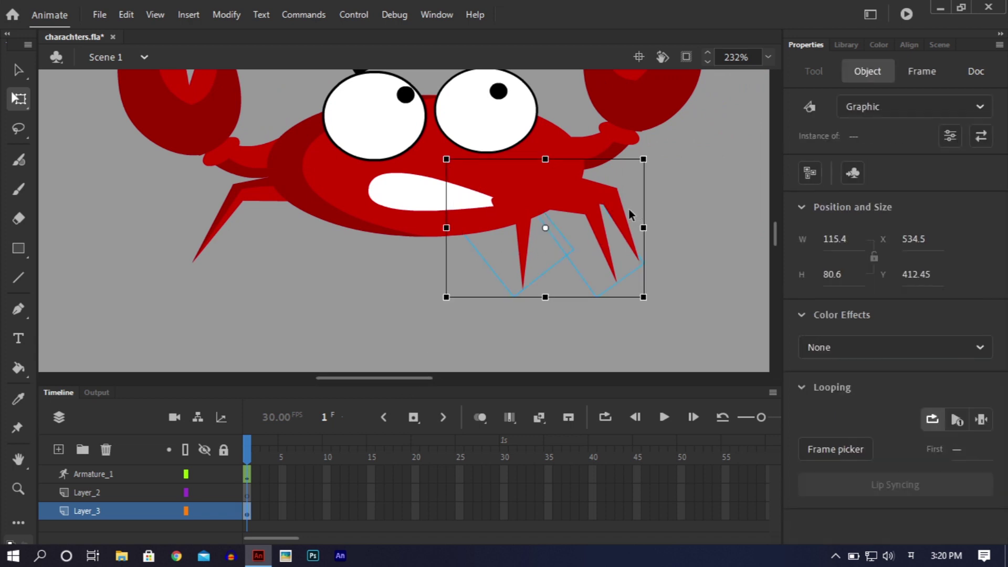
{"action": "key", "text": "Delete"}
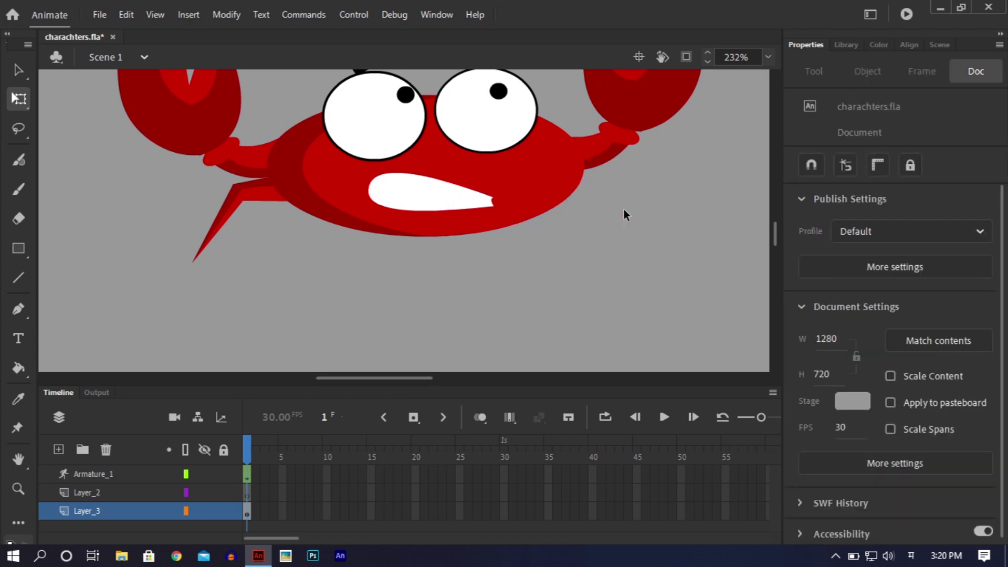
- Select the remaining shaded leg, leg whole 5 c, for transforming
{"action": "left_click", "coordinate": [224, 208]}
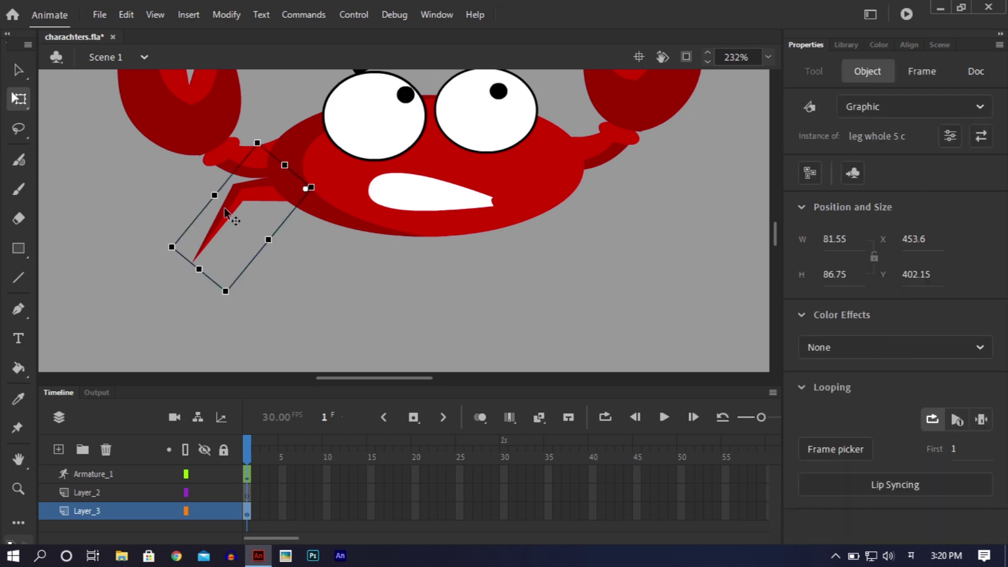
- Paste two copies of the crab's left leg and place them in a row below the original along the body edge
{"action": "key", "text": "ctrl+v"}
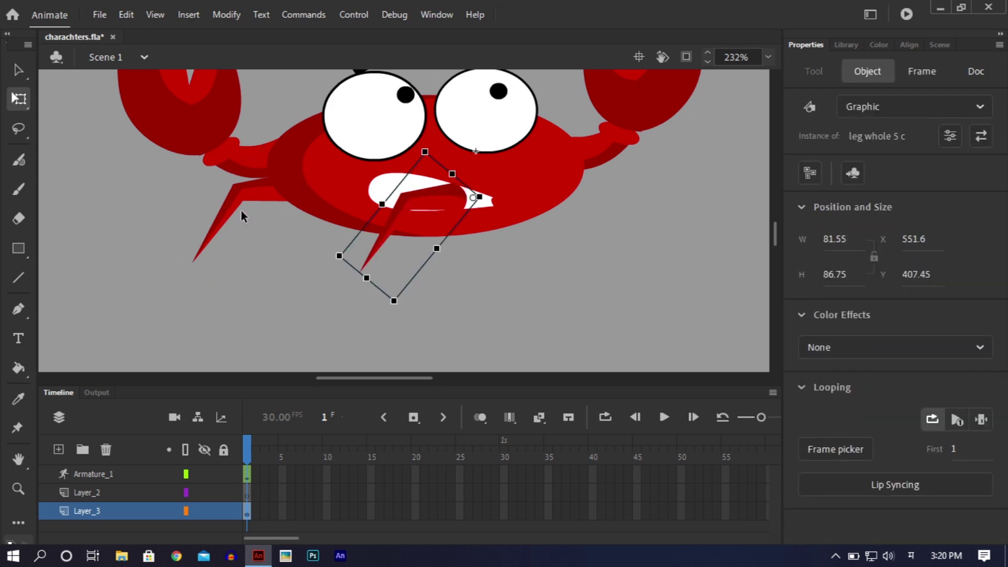
{"action": "left_click_drag", "start_coordinate": [404, 193], "coordinate": [257, 199]}
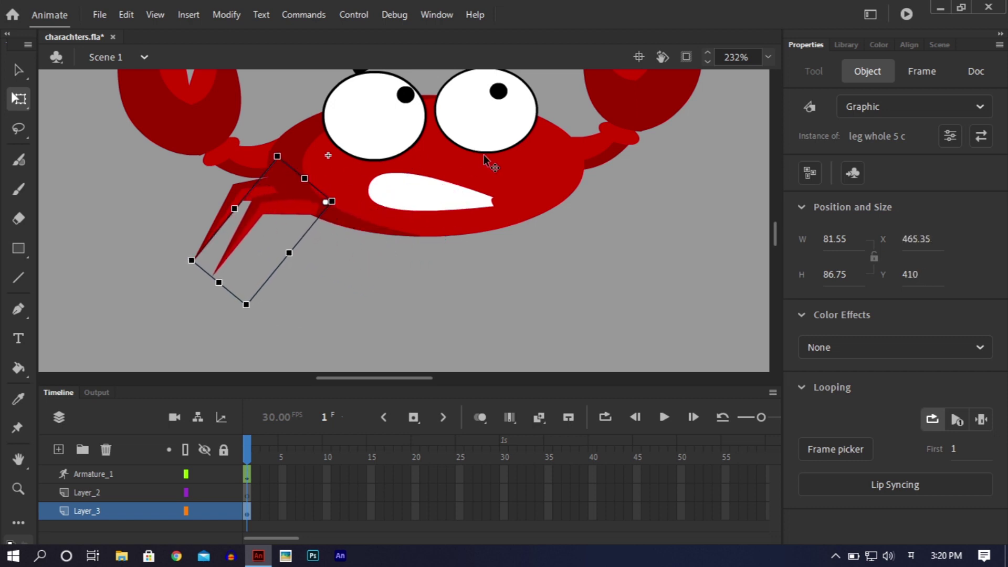
{"action": "key", "text": "ctrl+v"}
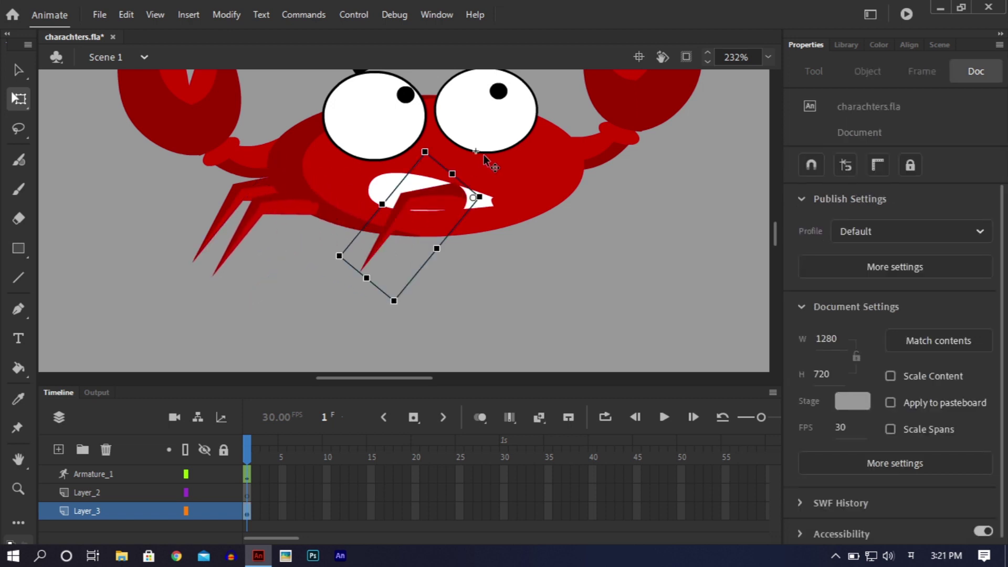
{"action": "left_click_drag", "start_coordinate": [405, 212], "coordinate": [282, 225]}
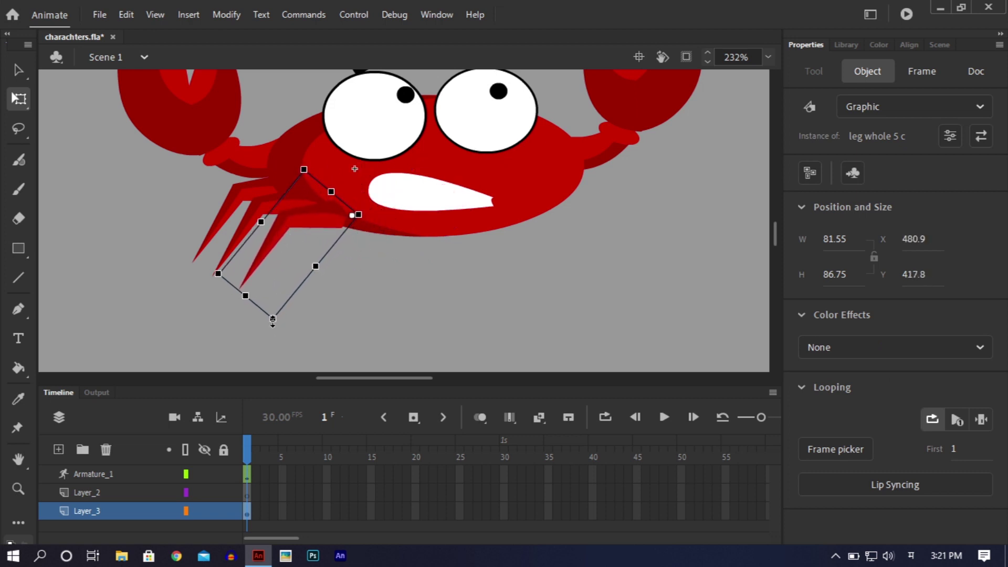
- Scale down the lowest left leg to about 64 × 68 and the middle left leg to about 74 × 79
{"action": "left_click_drag", "start_coordinate": [272, 319], "coordinate": [272, 310]}
{"action": "key", "text": "ctrl+z"}
{"action": "left_click_drag", "start_coordinate": [218, 273], "coordinate": [246, 262]}
{"action": "key", "text": "ctrl+z"}
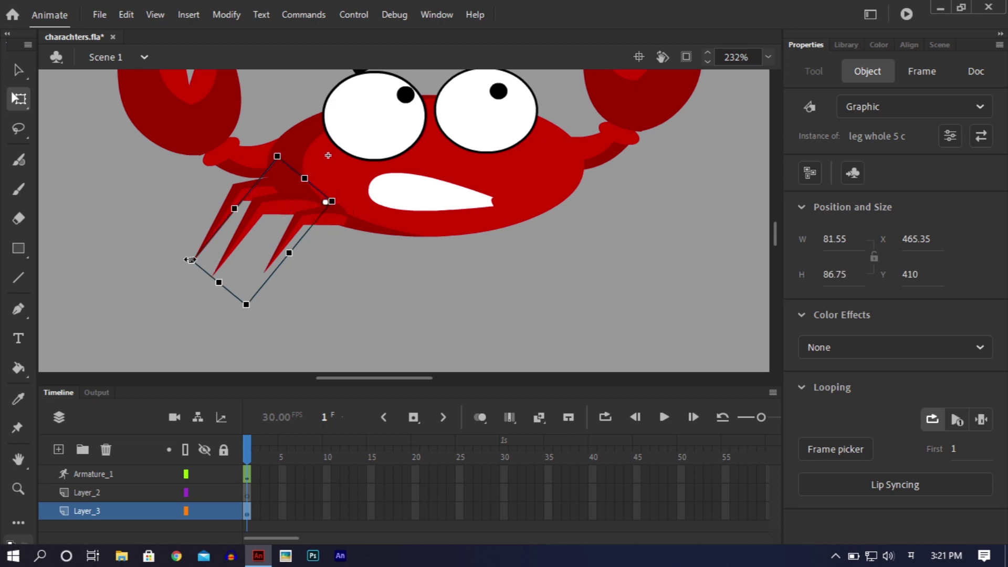
{"action": "left_click_drag", "start_coordinate": [190, 260], "coordinate": [204, 255]}
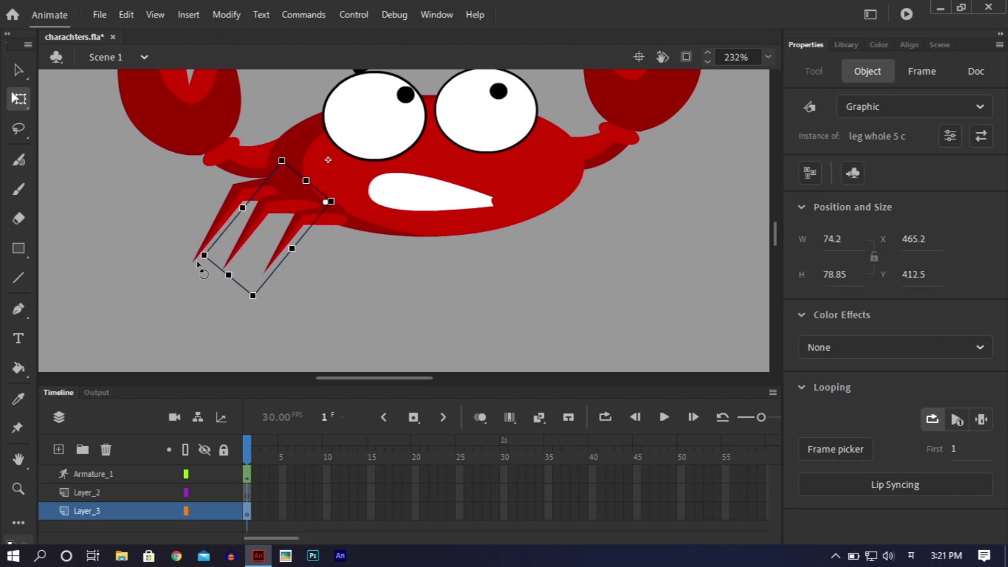
- Rotate the upper left leg outward, and angle the middle left leg outward closer to it
{"action": "left_click", "coordinate": [227, 218]}
{"action": "left_click_drag", "start_coordinate": [170, 246], "coordinate": [161, 210]}
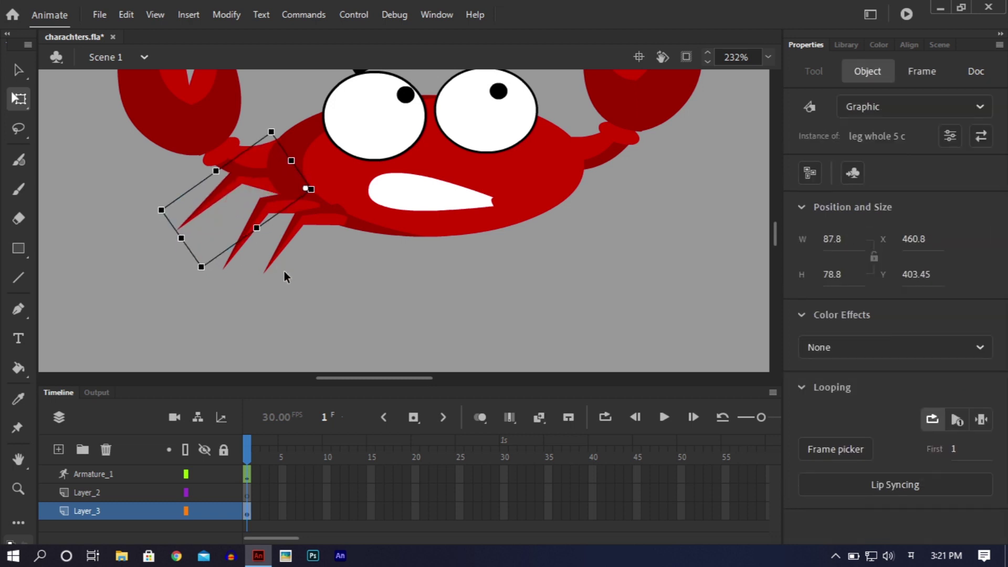
{"action": "left_click", "coordinate": [318, 299]}
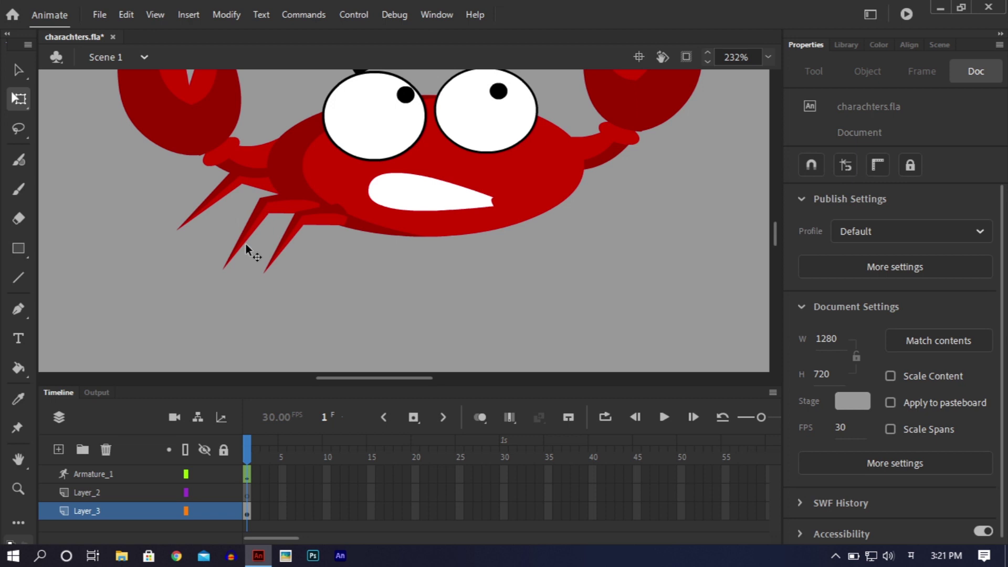
{"action": "left_click", "coordinate": [234, 252]}
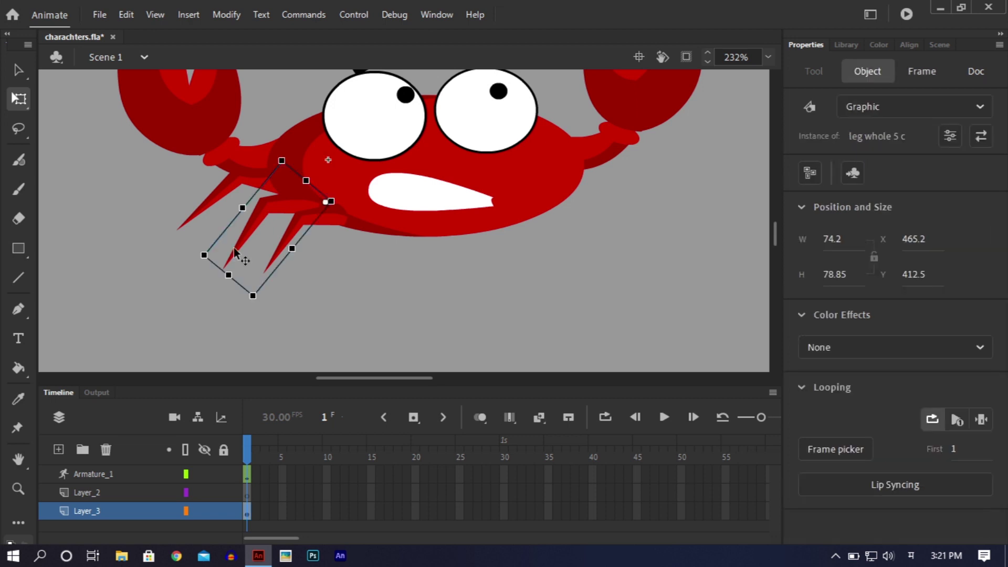
{"action": "left_click_drag", "start_coordinate": [202, 250], "coordinate": [195, 242]}
{"action": "left_click", "coordinate": [341, 260]}
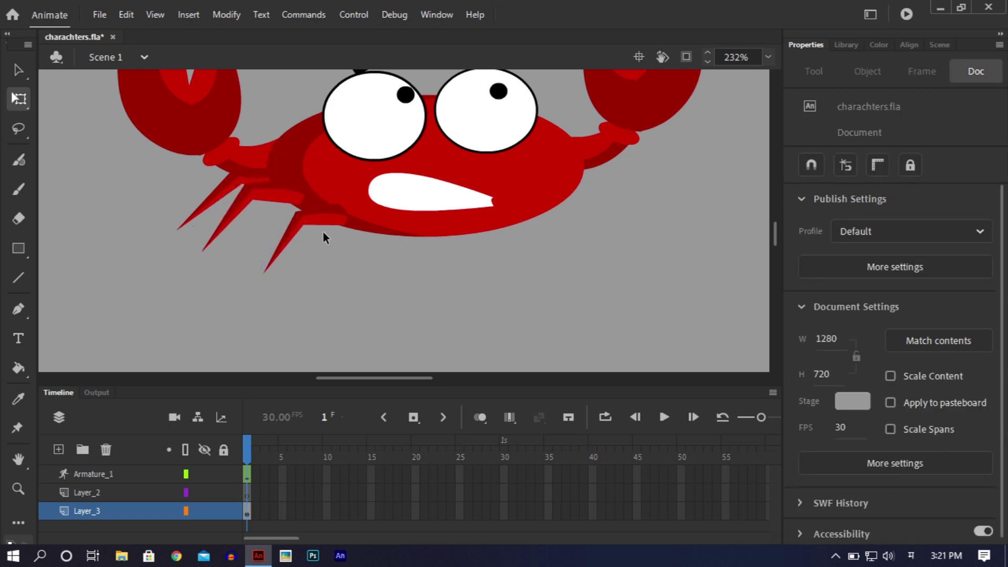
- Move the lowest left leg closer to the others and rotate it downward, and turn the middle leg slightly downward to even the spread
{"action": "left_click_drag", "start_coordinate": [318, 217], "coordinate": [288, 211]}
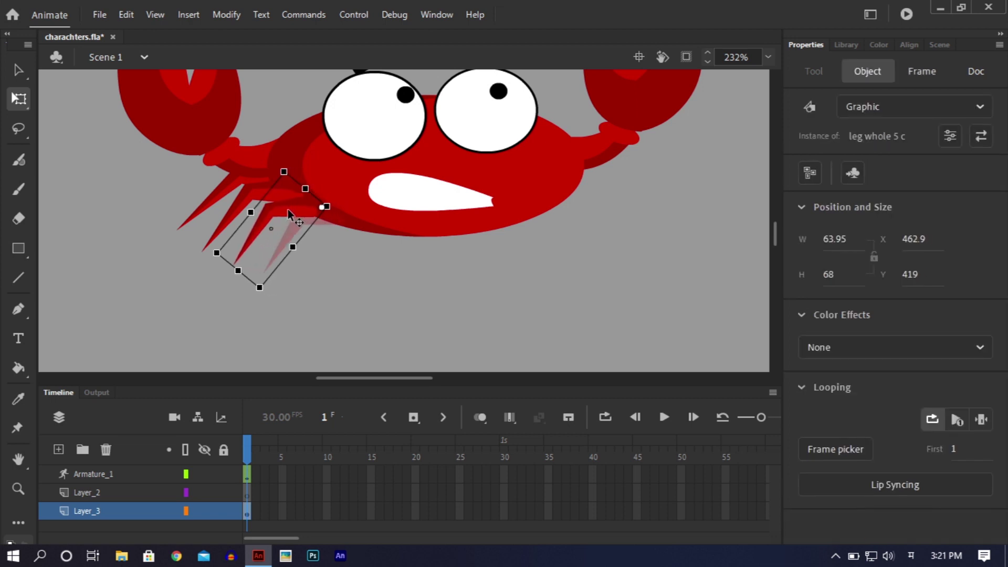
{"action": "left_click_drag", "start_coordinate": [266, 297], "coordinate": [295, 318]}
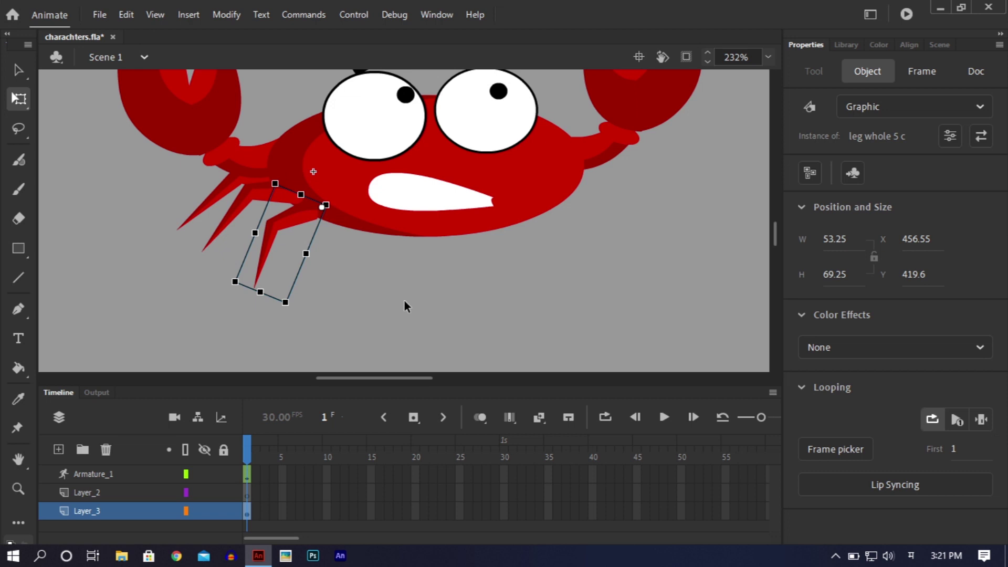
{"action": "left_click", "coordinate": [242, 231]}
{"action": "left_click", "coordinate": [231, 222]}
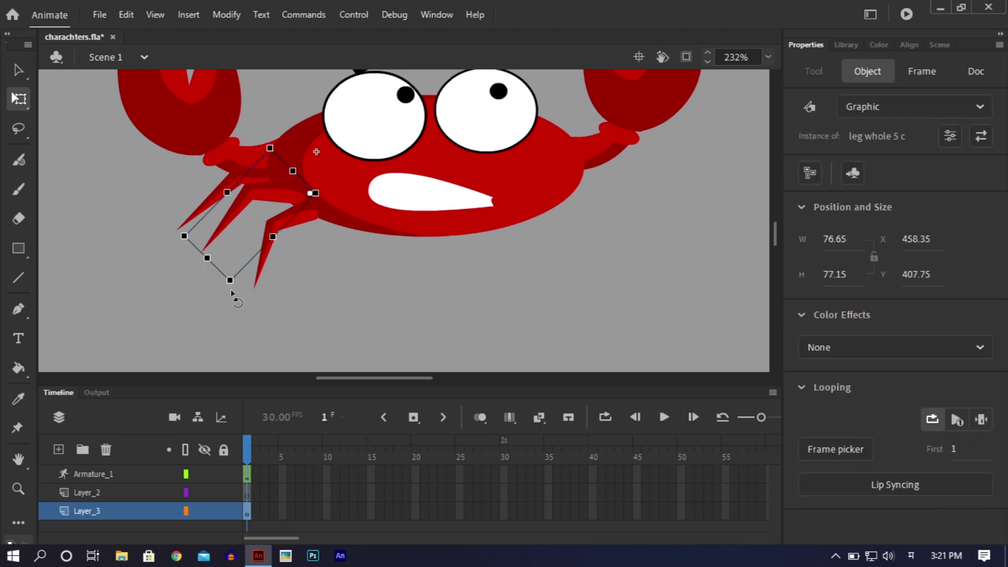
{"action": "left_click_drag", "start_coordinate": [231, 294], "coordinate": [255, 312]}
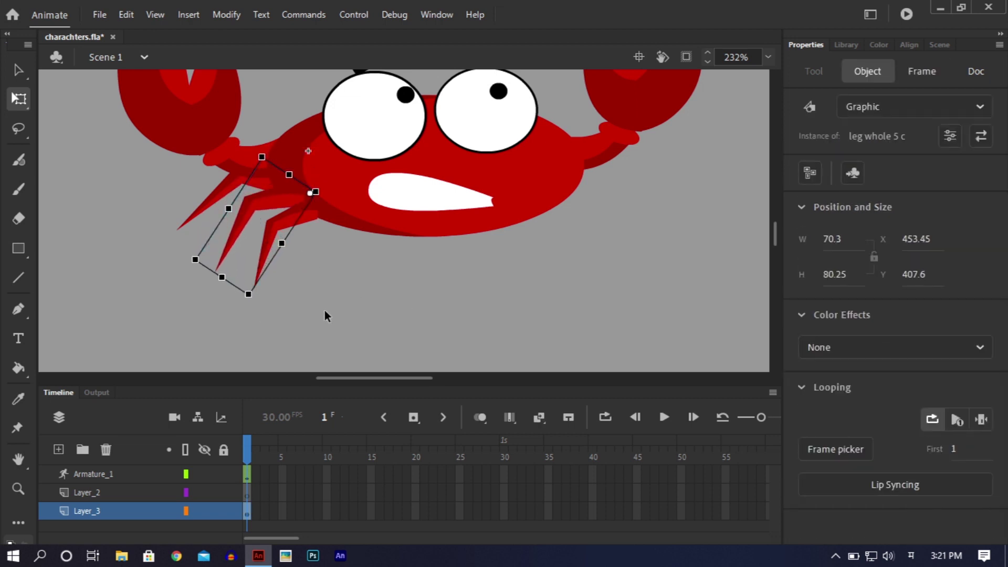
{"action": "left_click", "coordinate": [325, 310]}
- Save the file and place a copy of the three left legs beside the right side of the crab's body
{"action": "left_click_drag", "start_coordinate": [329, 290], "coordinate": [168, 225]}
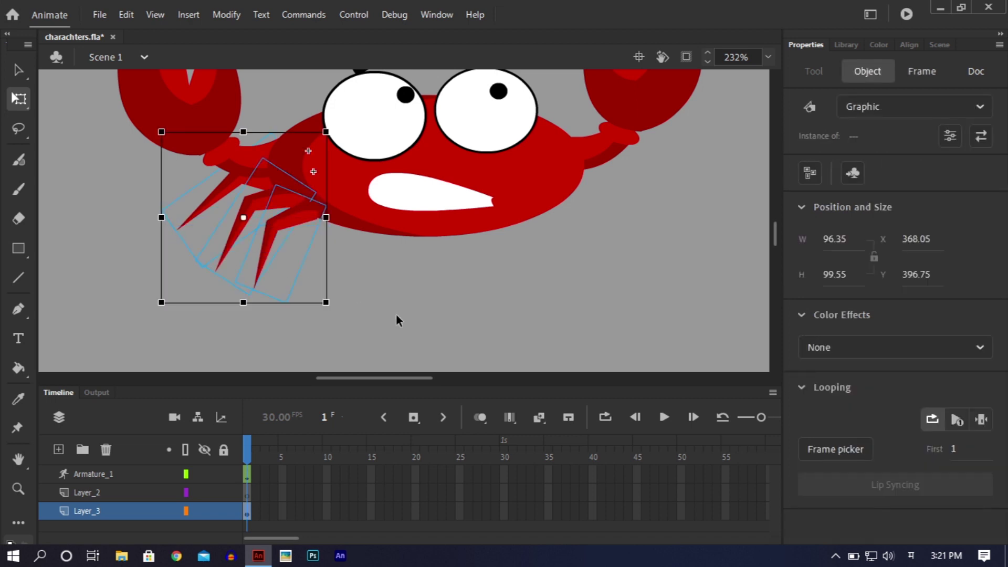
{"action": "left_click", "coordinate": [419, 331]}
{"action": "key", "text": "ctrl+s"}
{"action": "left_click_drag", "start_coordinate": [286, 329], "coordinate": [543, 246]}
- Flip the copied legs horizontally, attach them to the right side of the crab's body and save the file
{"action": "left_click", "coordinate": [225, 14]}
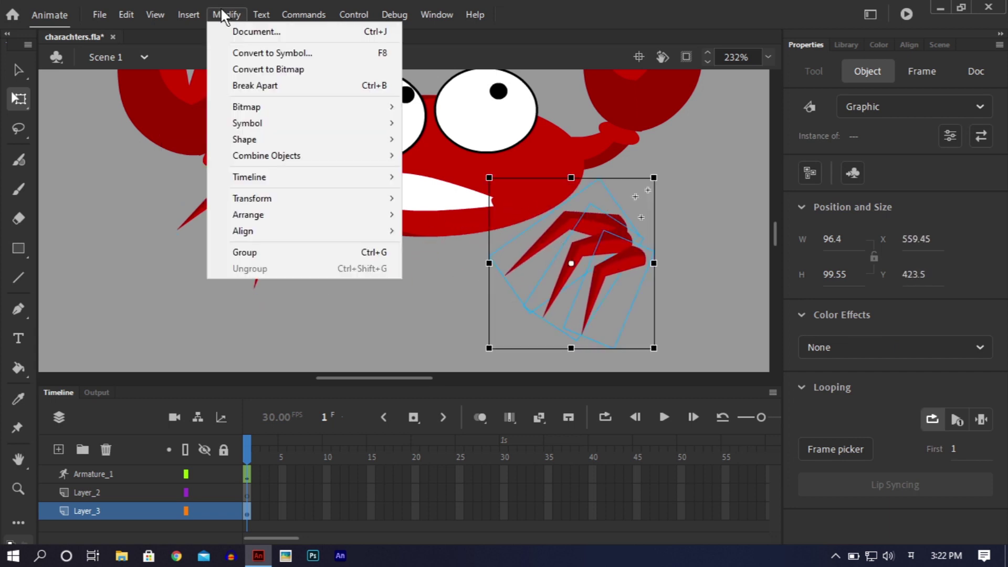
{"action": "mouse_move", "coordinate": [361, 209]}
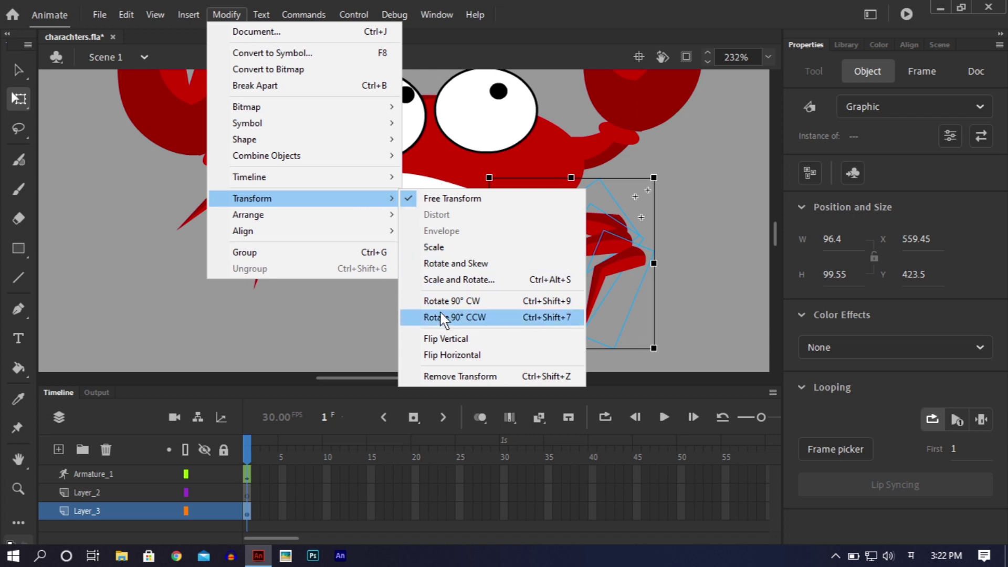
{"action": "left_click", "coordinate": [448, 355]}
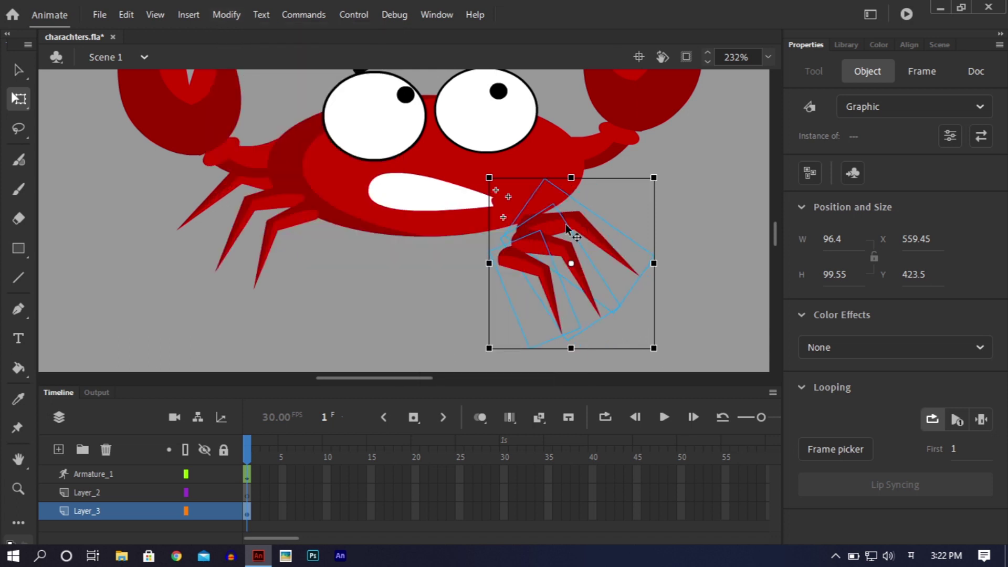
{"action": "left_click_drag", "start_coordinate": [577, 215], "coordinate": [601, 176]}
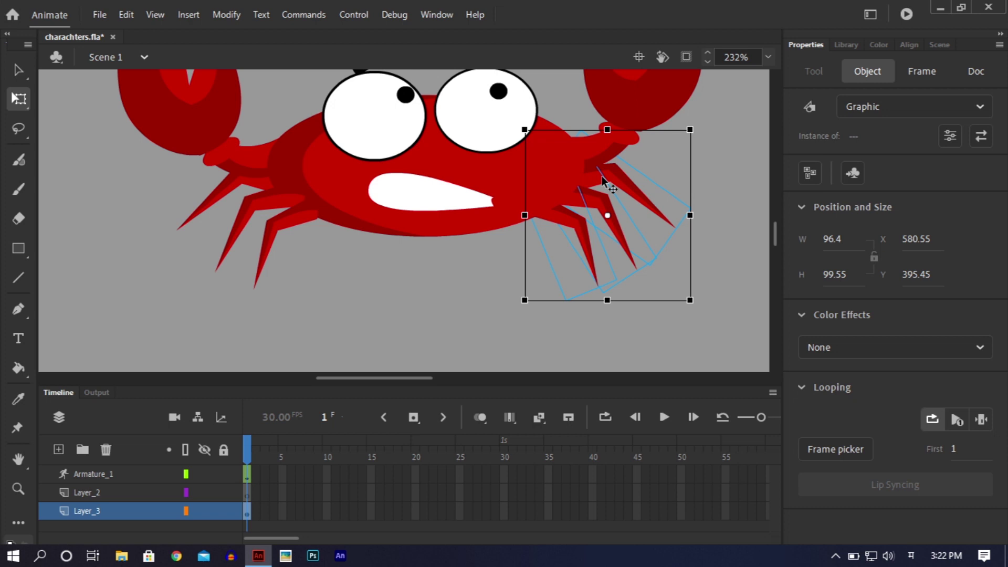
{"action": "left_click", "coordinate": [451, 281]}
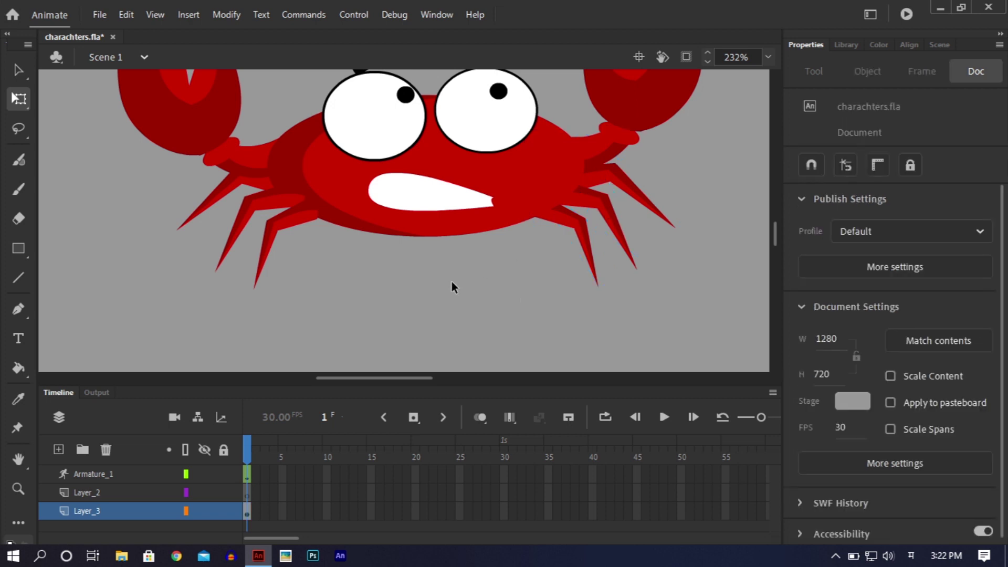
{"action": "key", "text": "ctrl+s"}
- Examine the whole crab and how its legs join the body on both sides
{"action": "key", "text": "ctrl+minus"}
{"action": "key", "text": "ctrl+minus"}
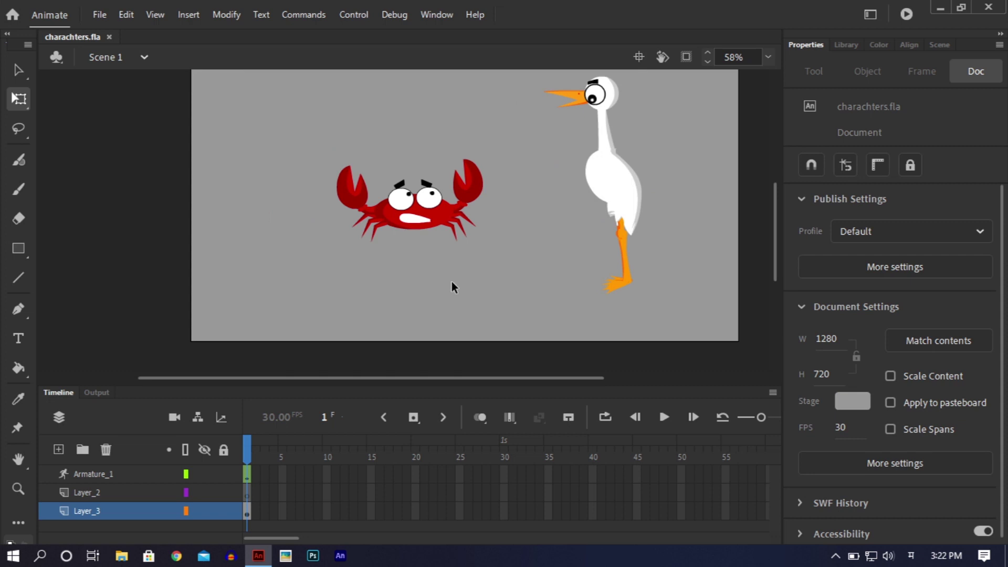
{"action": "key", "text": "ctrl+equal"}
{"action": "key", "text": "ctrl+equal"}
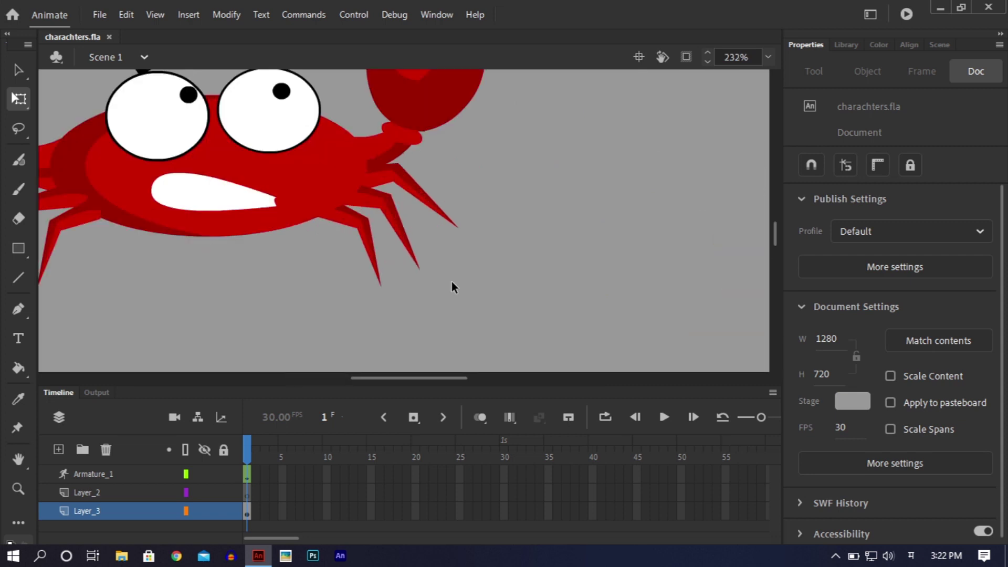
{"action": "left_click_drag", "start_coordinate": [415, 378], "coordinate": [380, 378]}
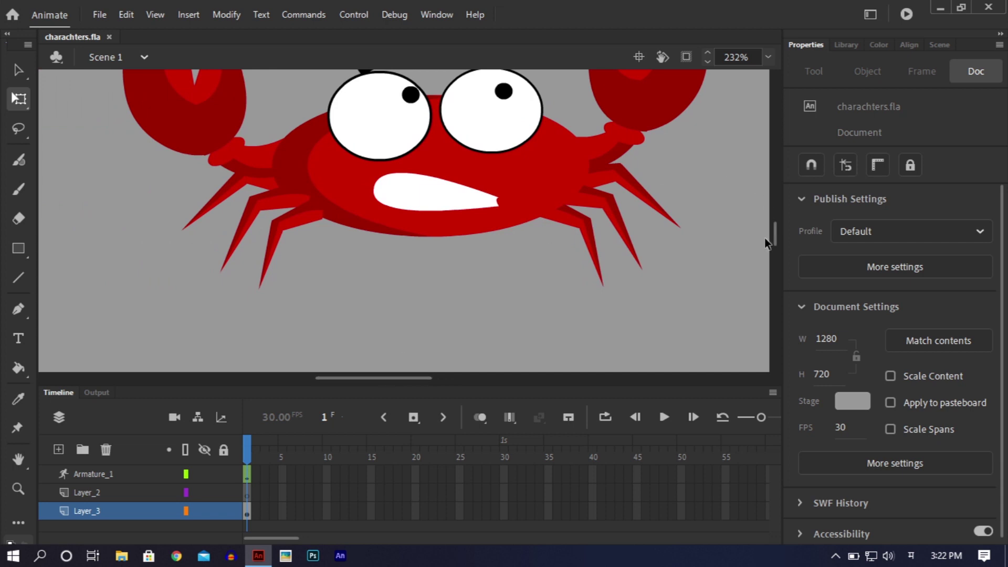
{"action": "left_click_drag", "start_coordinate": [771, 235], "coordinate": [772, 234]}
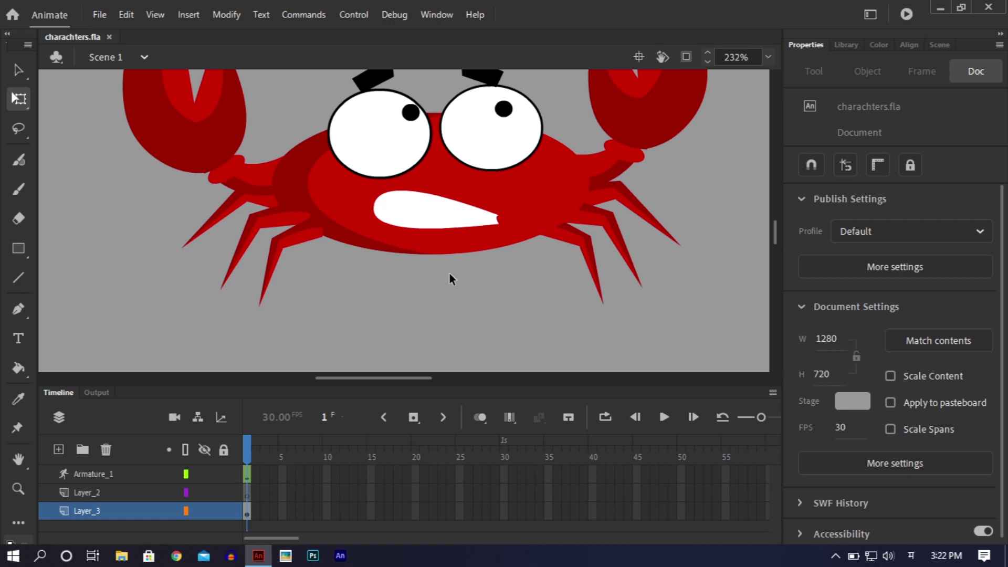
{"action": "key", "text": "ctrl+minus"}
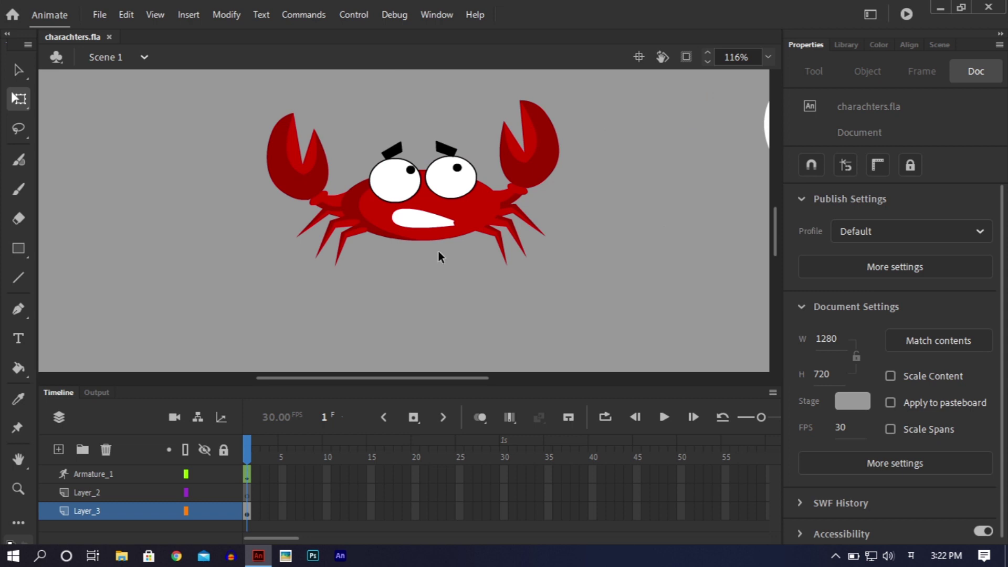
- Try rotating the lower segment of the upper left leg inside the leg whole 5 c symbol, and return to the scene
{"action": "double_click", "coordinate": [314, 225]}
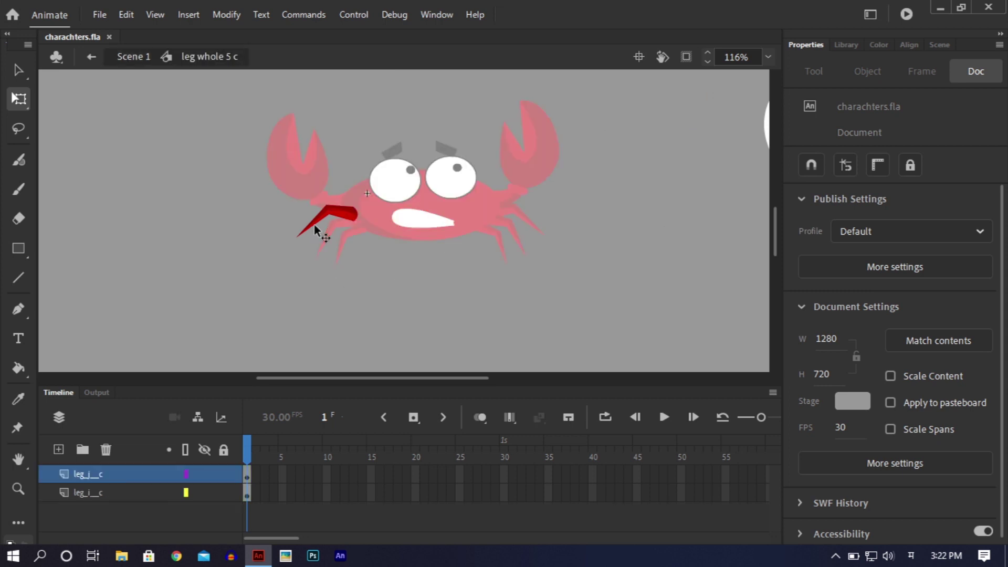
{"action": "left_click", "coordinate": [314, 230]}
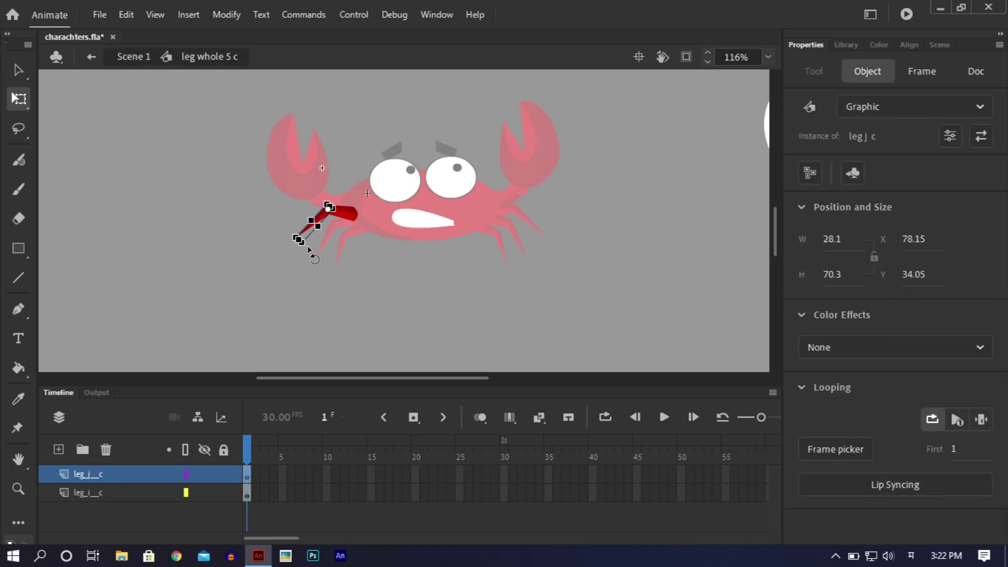
{"action": "left_click_drag", "start_coordinate": [315, 257], "coordinate": [330, 243]}
{"action": "double_click", "coordinate": [455, 269]}
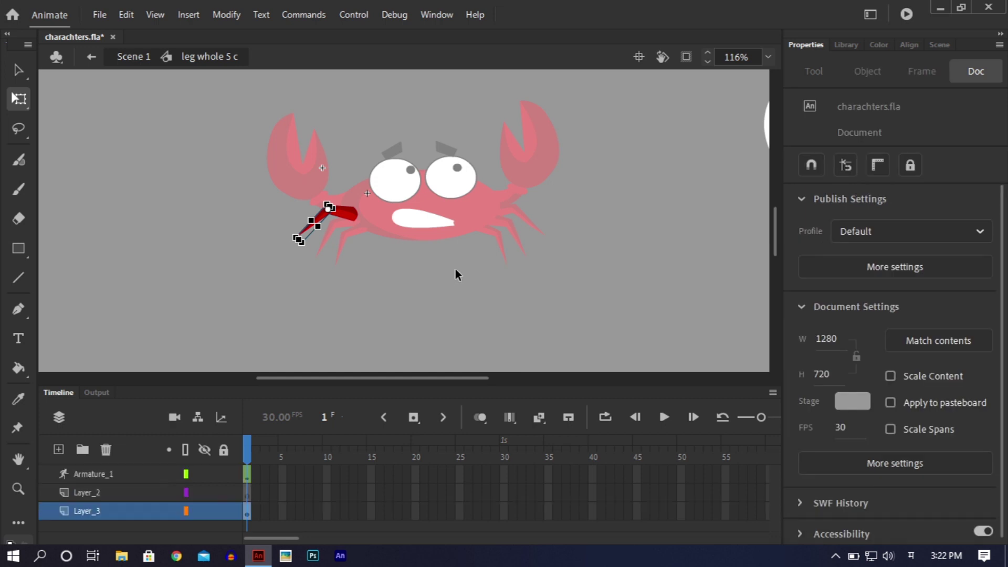
{"action": "left_click", "coordinate": [365, 236]}
{"action": "key", "text": "ctrl+equal"}
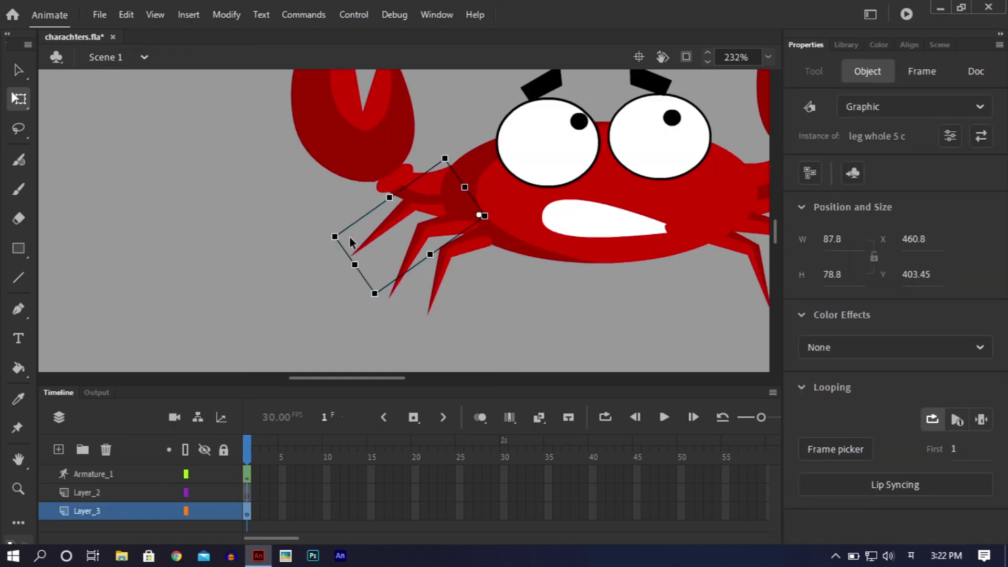
{"action": "left_click", "coordinate": [425, 226]}
{"action": "right_click", "coordinate": [425, 227]}
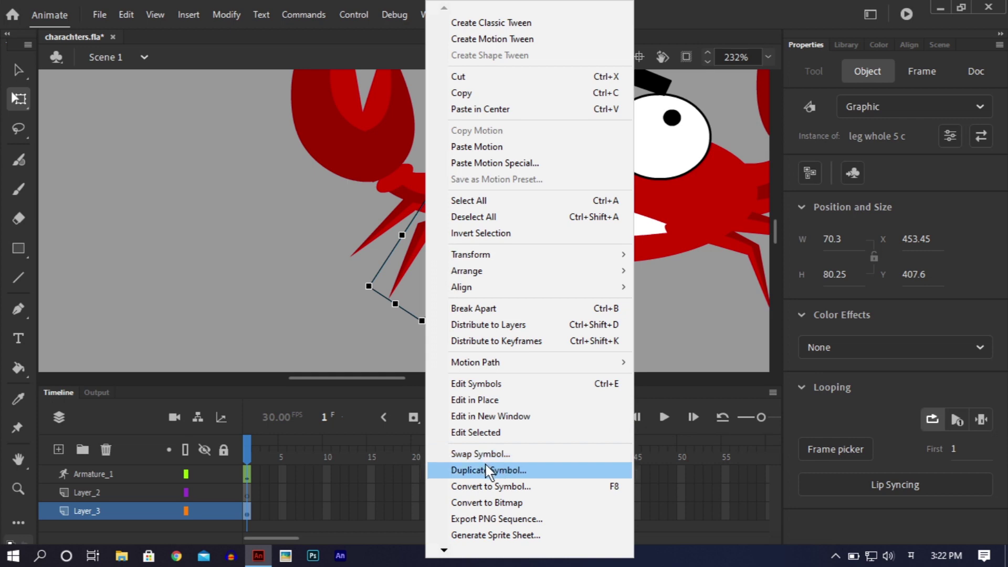
{"action": "left_click", "coordinate": [262, 265]}
- Save the file, and inside the whole hand 2 symbol rotate the outer pincer (ha b b) outward to open the claw
{"action": "key", "text": "ctrl+s"}
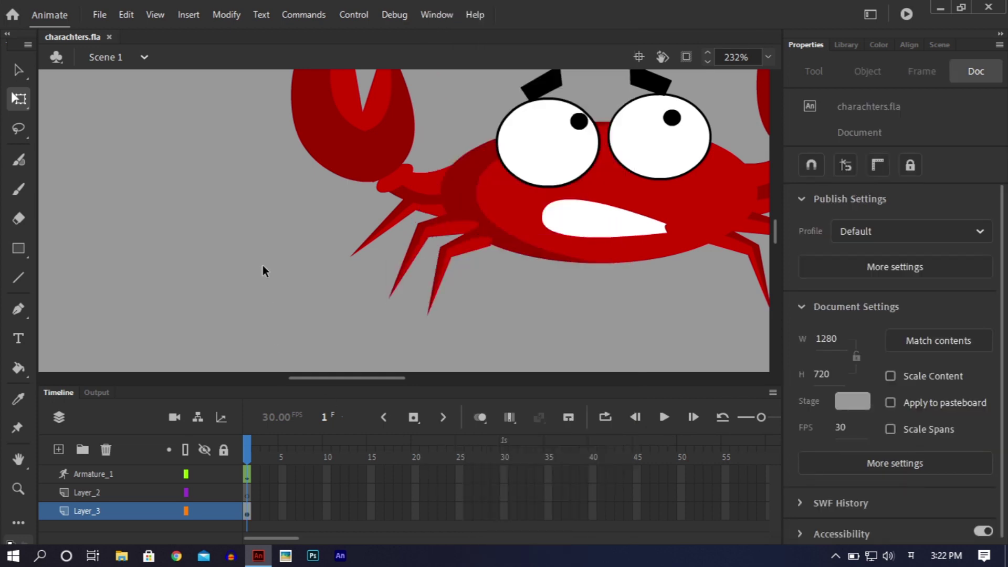
{"action": "key", "text": "ctrl+minus"}
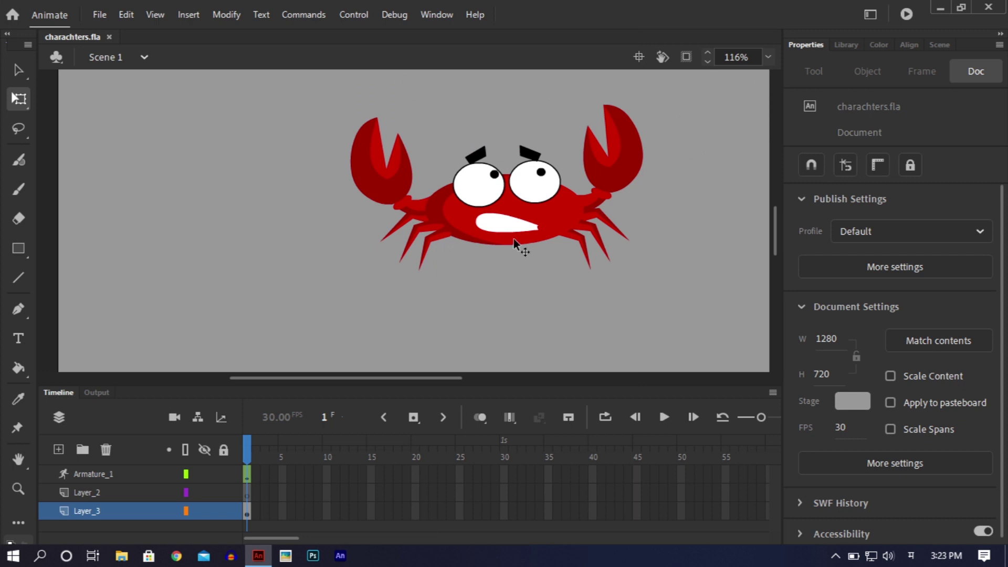
{"action": "left_click_drag", "start_coordinate": [388, 376], "coordinate": [414, 378]}
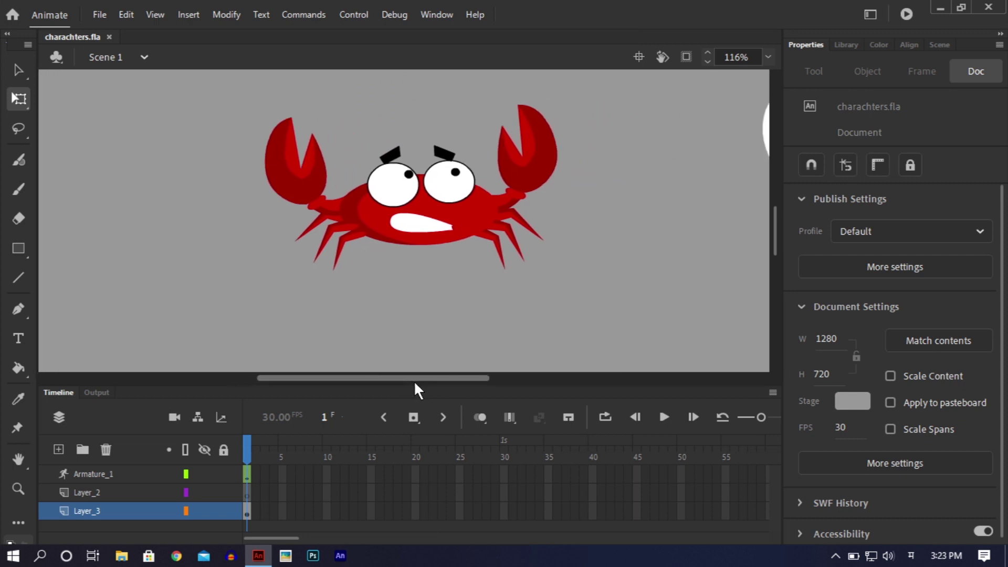
{"action": "double_click", "coordinate": [525, 143]}
{"action": "left_click", "coordinate": [547, 132]}
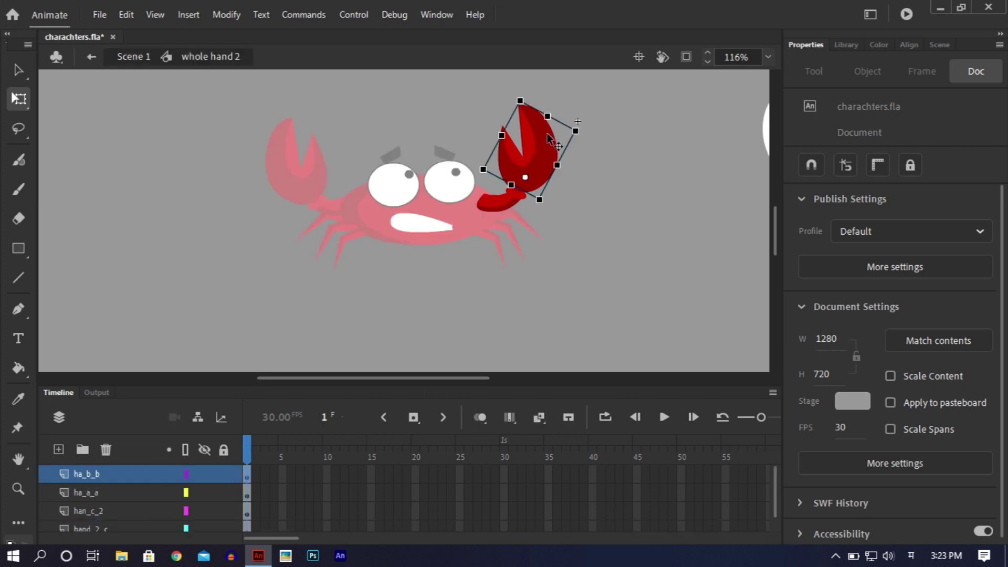
{"action": "left_click_drag", "start_coordinate": [545, 115], "coordinate": [575, 108]}
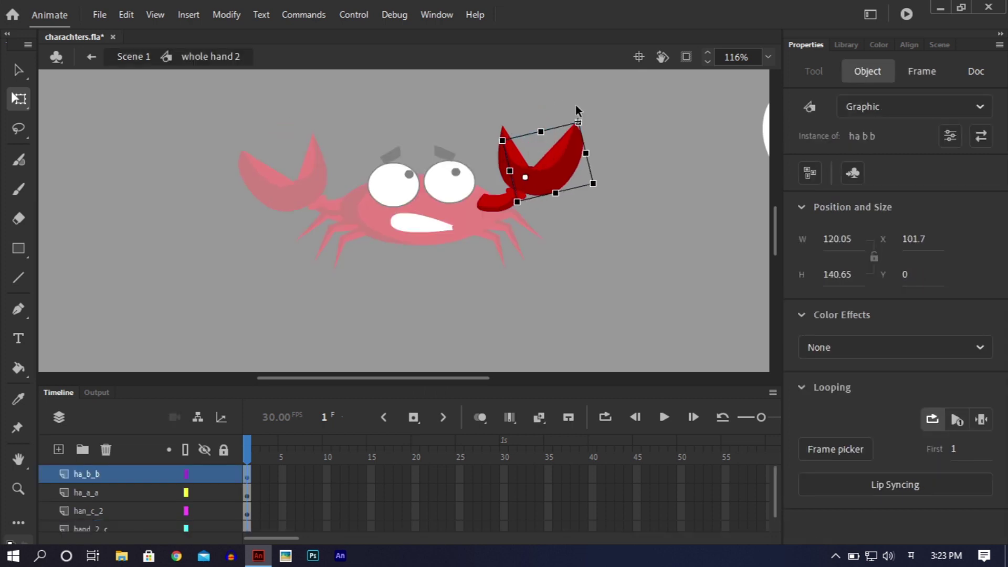
- Undo the outer pincer's rotation, return to Scene 1 and try rotating the whole right claw arm (whole hand 2) toward the eyes
{"action": "key", "text": "ctrl+z"}
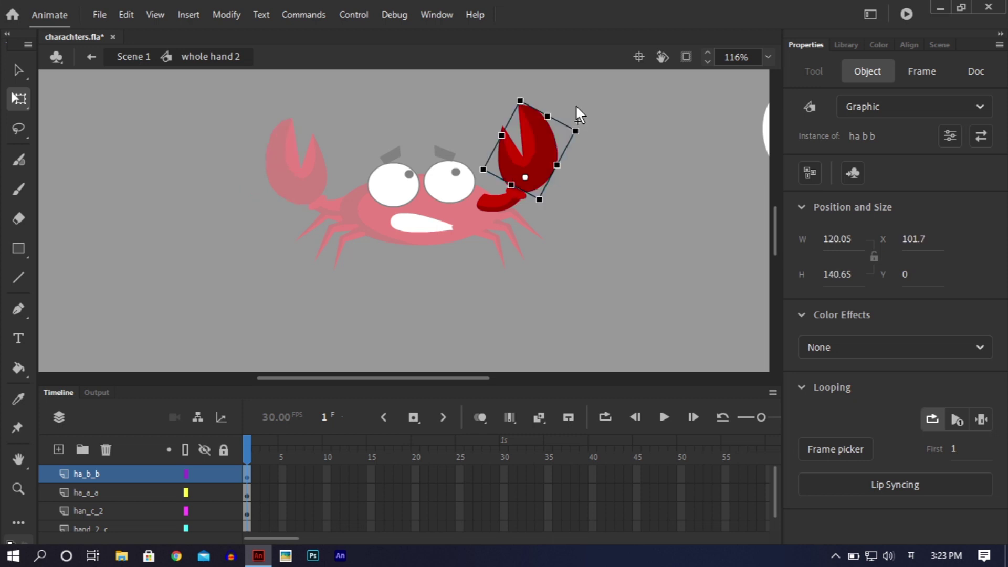
{"action": "double_click", "coordinate": [597, 158]}
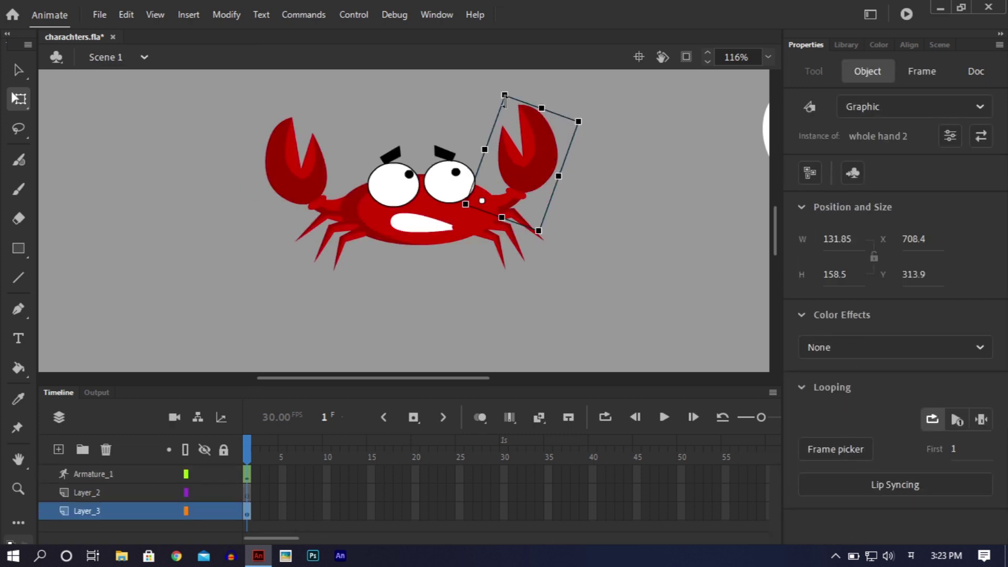
{"action": "left_click_drag", "start_coordinate": [498, 87], "coordinate": [470, 49]}
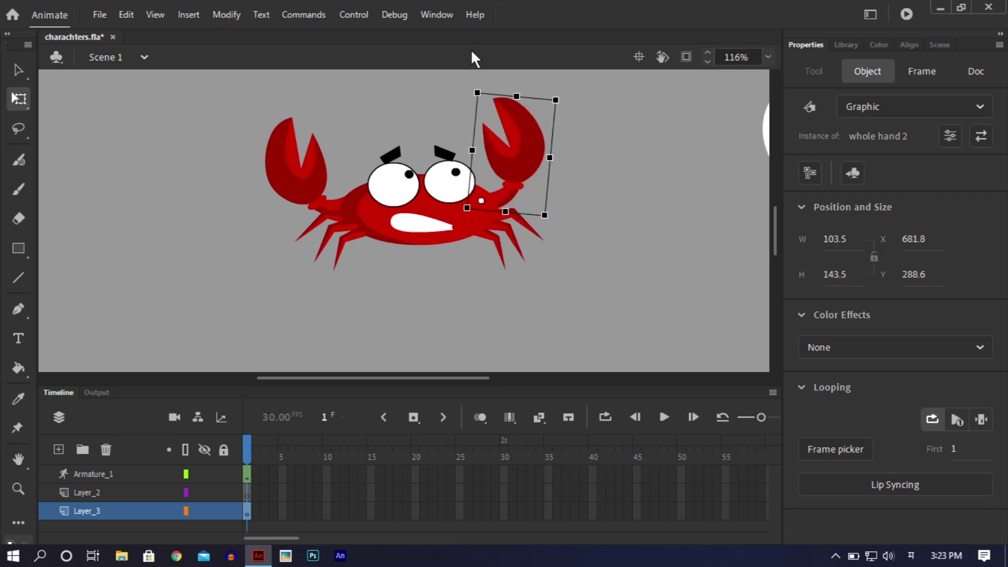
{"action": "left_click_drag", "start_coordinate": [530, 152], "coordinate": [533, 168]}
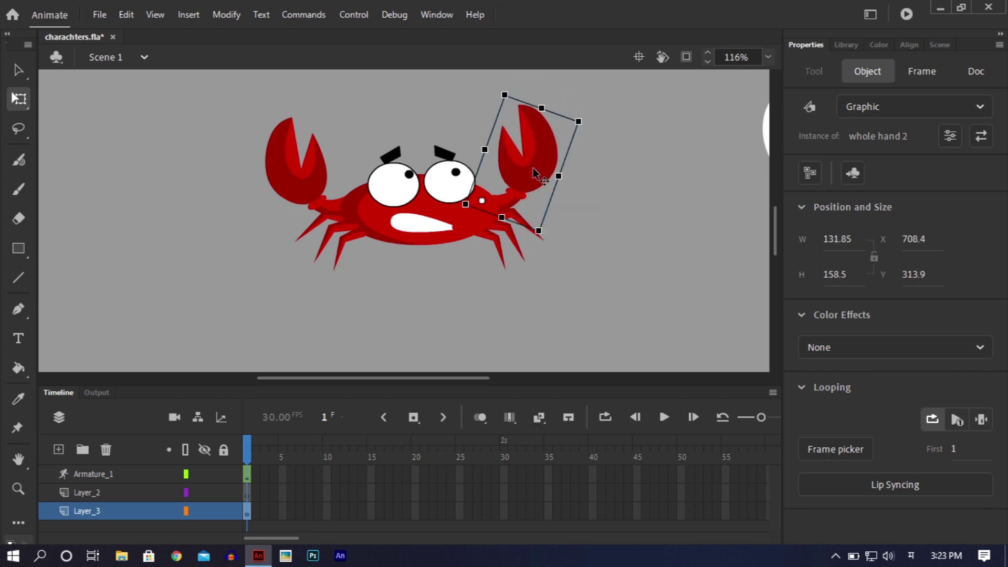
- Inspect the inner and outer pincer pieces (ha a a and ha b b) inside the right whole hand 2 symbol, and return to the scene
{"action": "double_click", "coordinate": [533, 169]}
{"action": "left_click", "coordinate": [533, 168]}
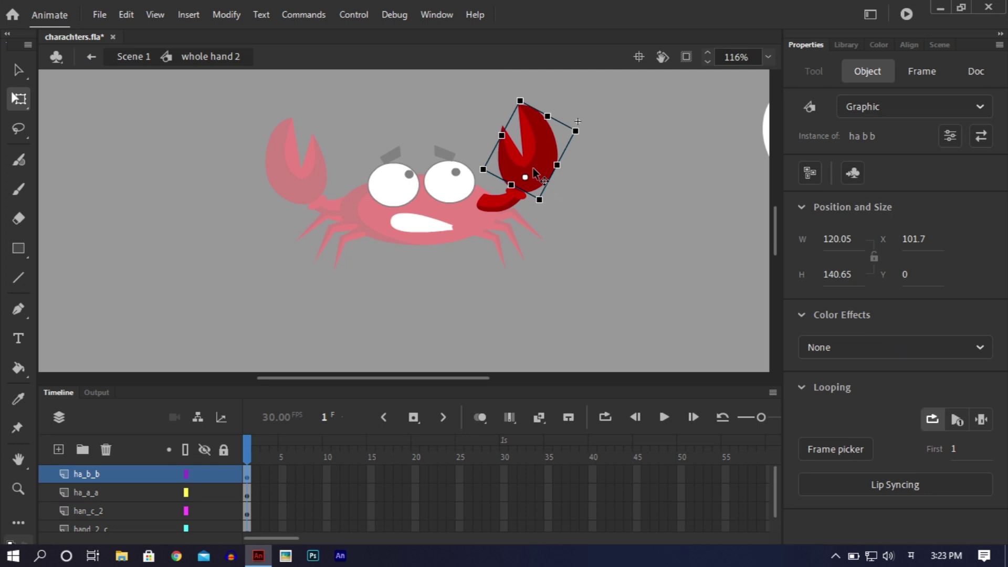
{"action": "left_click", "coordinate": [594, 224]}
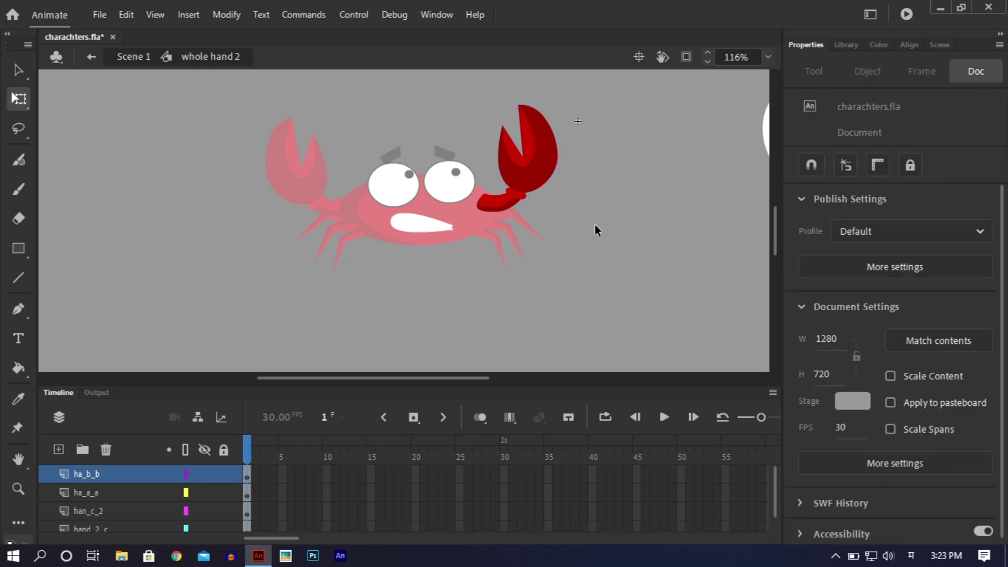
{"action": "left_click", "coordinate": [512, 164]}
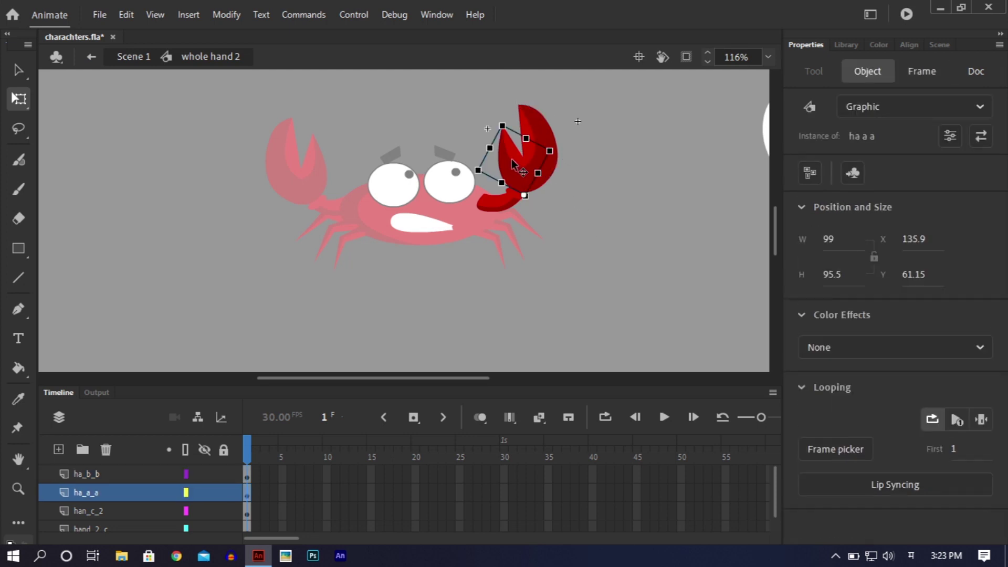
{"action": "left_click", "coordinate": [543, 138]}
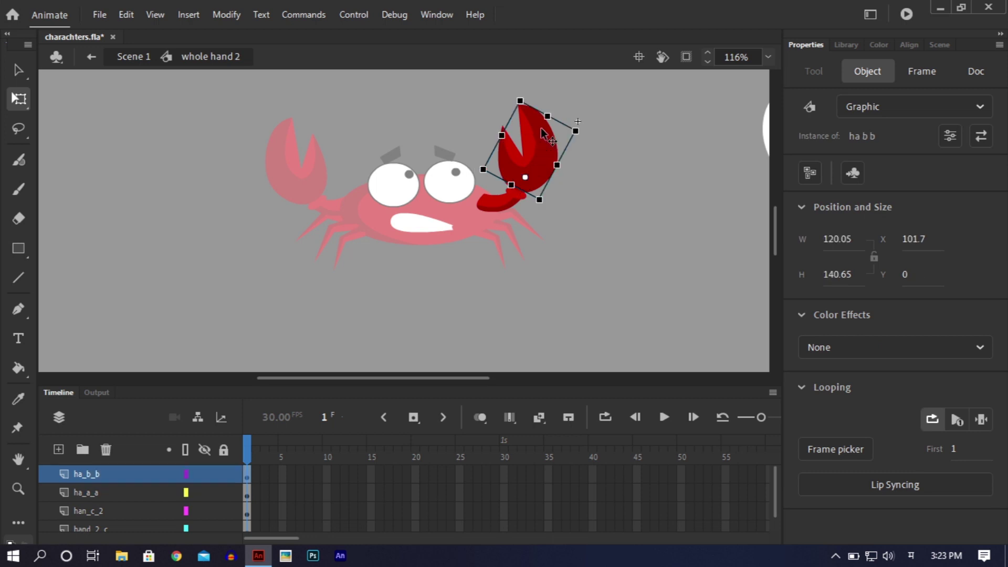
{"action": "double_click", "coordinate": [570, 323]}
{"action": "left_click", "coordinate": [570, 323]}
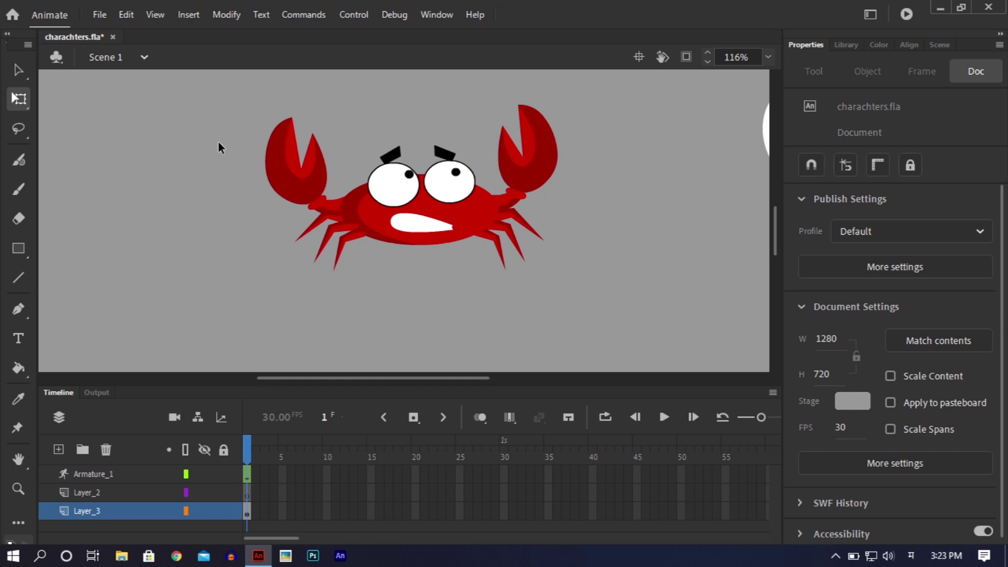
- Convert all of the crab's parts into one graphic symbol named crab, switching the keyboard language to English for the name, and save the file
{"action": "left_click_drag", "start_coordinate": [274, 118], "coordinate": [582, 281]}
{"action": "right_click", "coordinate": [441, 210]}
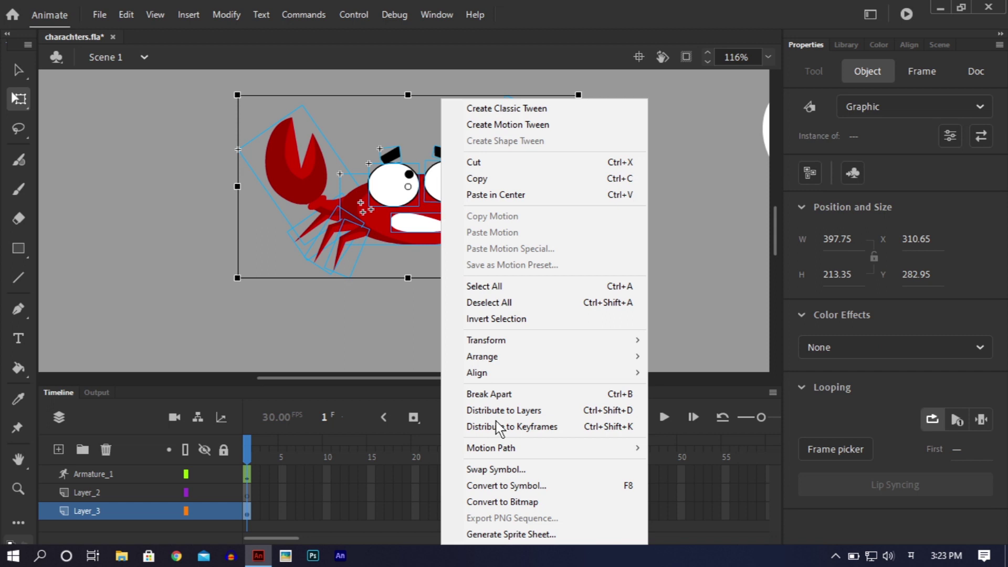
{"action": "left_click", "coordinate": [526, 488]}
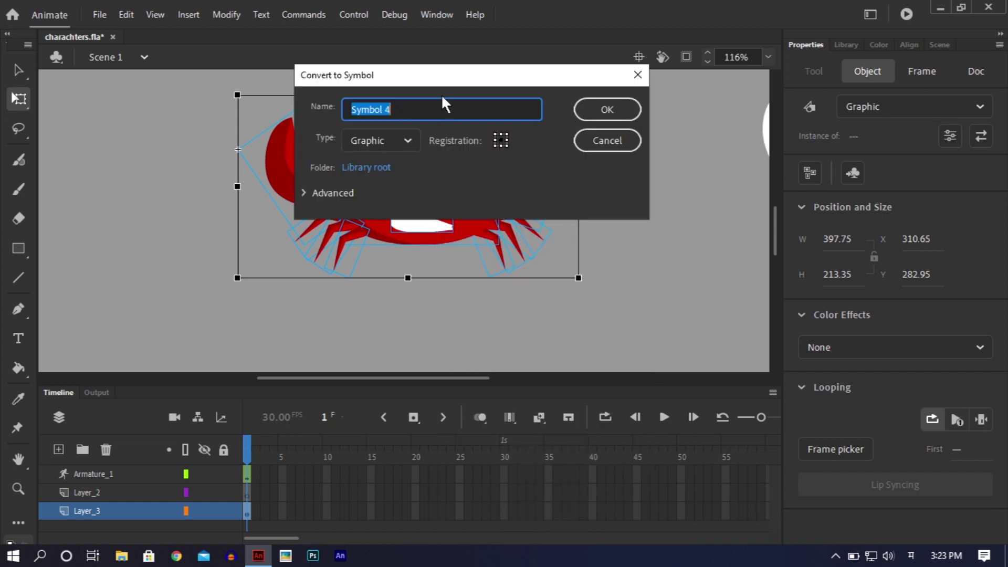
{"action": "type", "text": "मी"}
{"action": "key", "text": "BackSpace"}
{"action": "key", "text": "BackSpace"}
{"action": "left_click", "coordinate": [910, 556]}
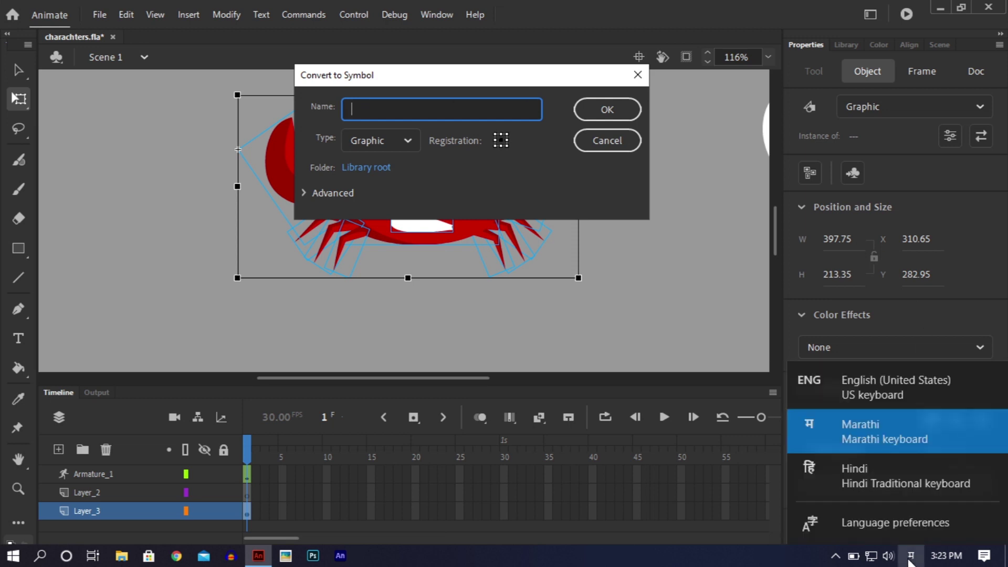
{"action": "left_click", "coordinate": [864, 389]}
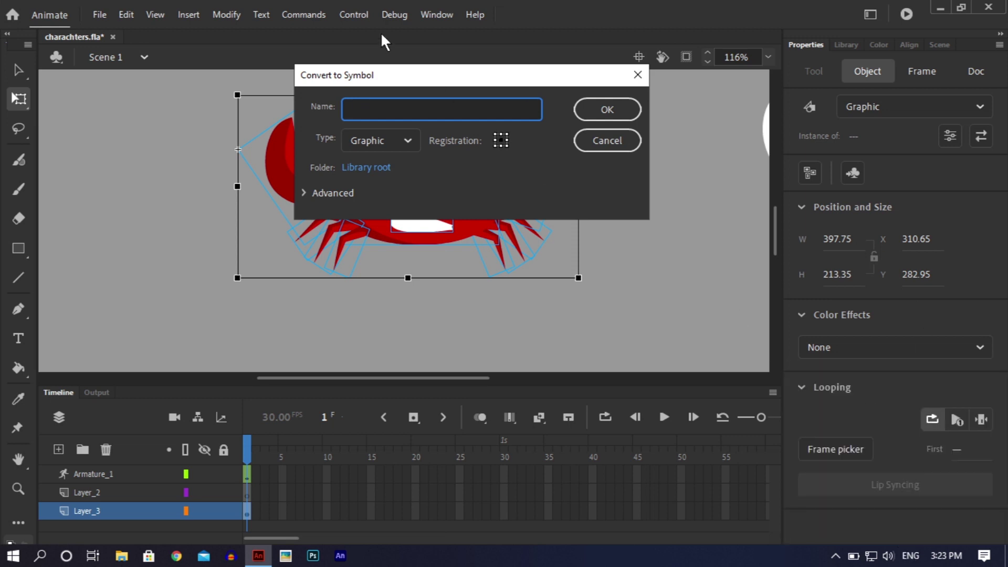
{"action": "type", "text": "crab"}
{"action": "key", "text": "Return"}
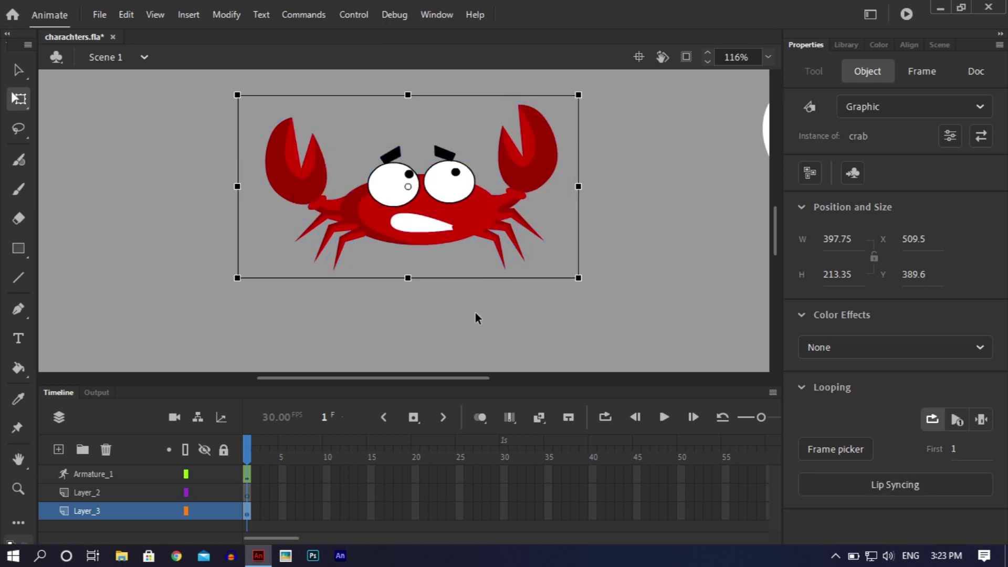
{"action": "left_click", "coordinate": [473, 317]}
{"action": "key", "text": "ctrl+s"}
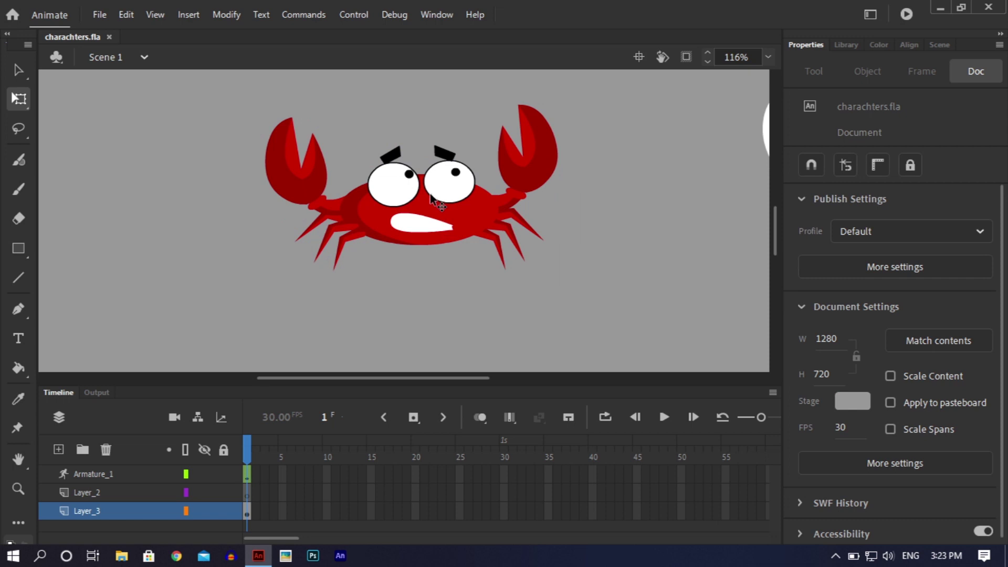
- Inside the crab symbol, distribute all the parts to separate layers and delete the empty Layer_1
{"action": "double_click", "coordinate": [430, 194]}
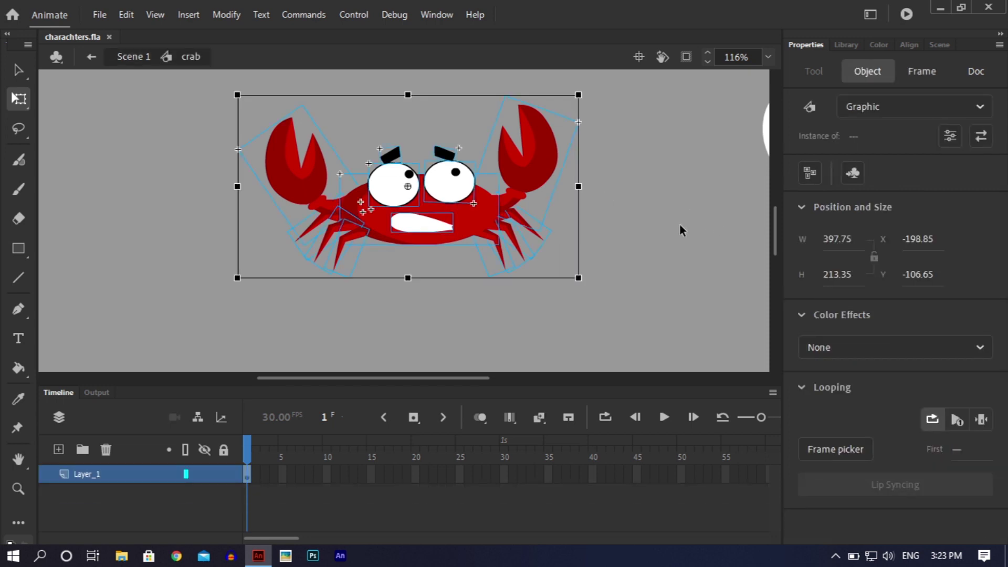
{"action": "key", "text": "ctrl+shift+d"}
{"action": "left_click", "coordinate": [109, 473]}
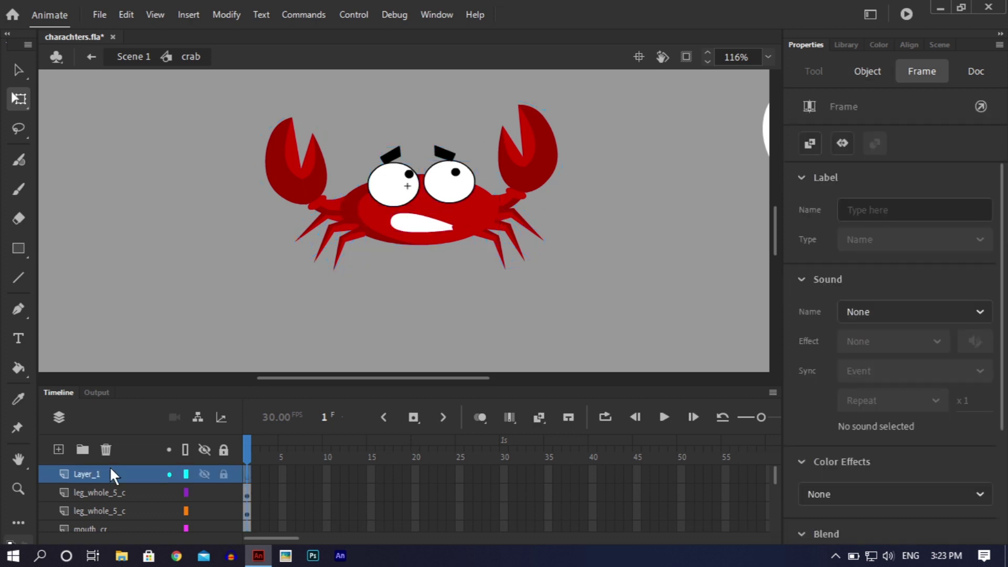
{"action": "left_click", "coordinate": [105, 450]}
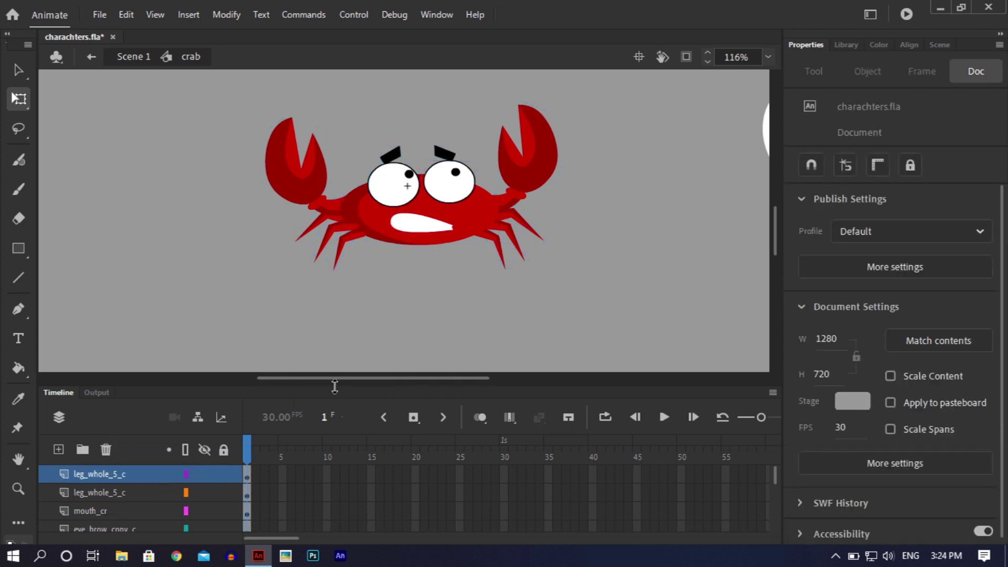
- Enlarge the timeline area so more of the crab's layers are shown, and save the file
{"action": "left_click_drag", "start_coordinate": [334, 385], "coordinate": [374, 202]}
{"action": "left_click_drag", "start_coordinate": [363, 338], "coordinate": [363, 354]}
{"action": "key", "text": "ctrl+s"}
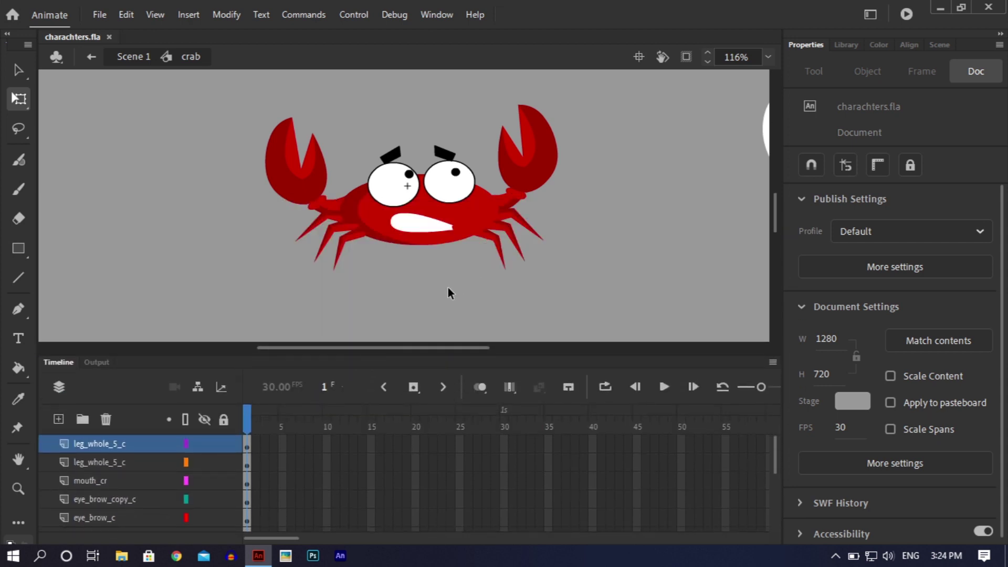
- Check which layers hold the two eyebrows and the left claw, view the crab's face enlarged and save the file
{"action": "left_click", "coordinate": [393, 155]}
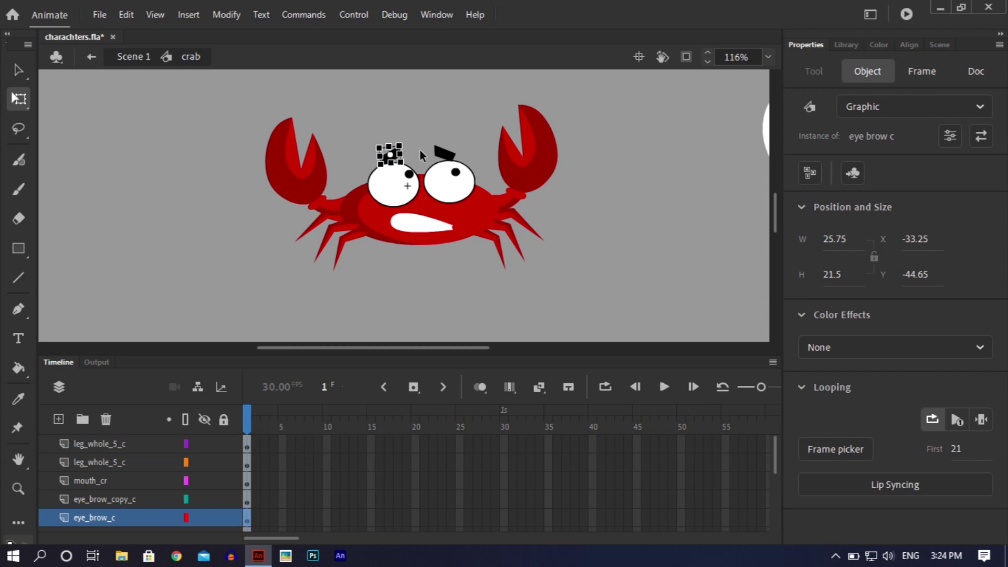
{"action": "left_click", "coordinate": [444, 152]}
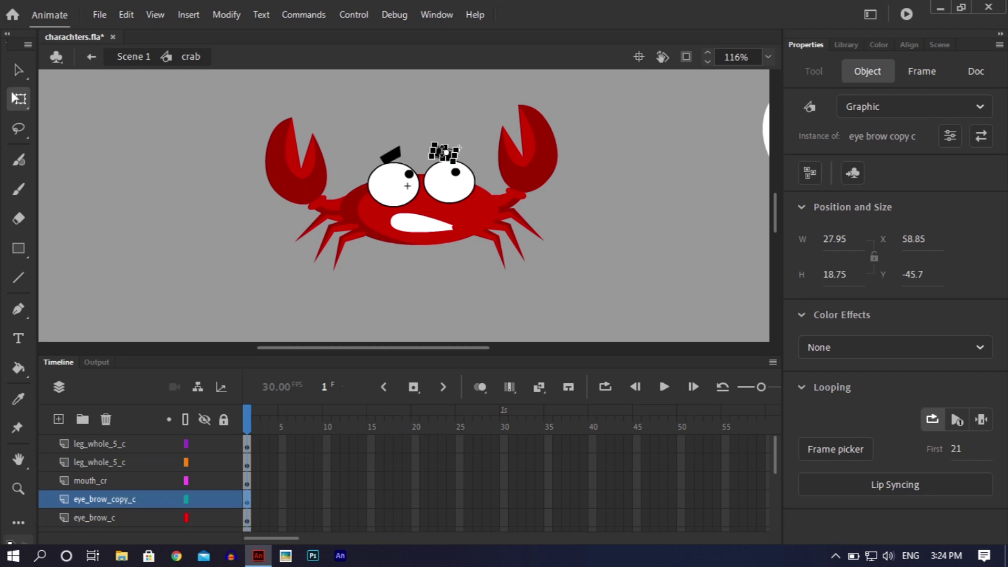
{"action": "left_click", "coordinate": [462, 298]}
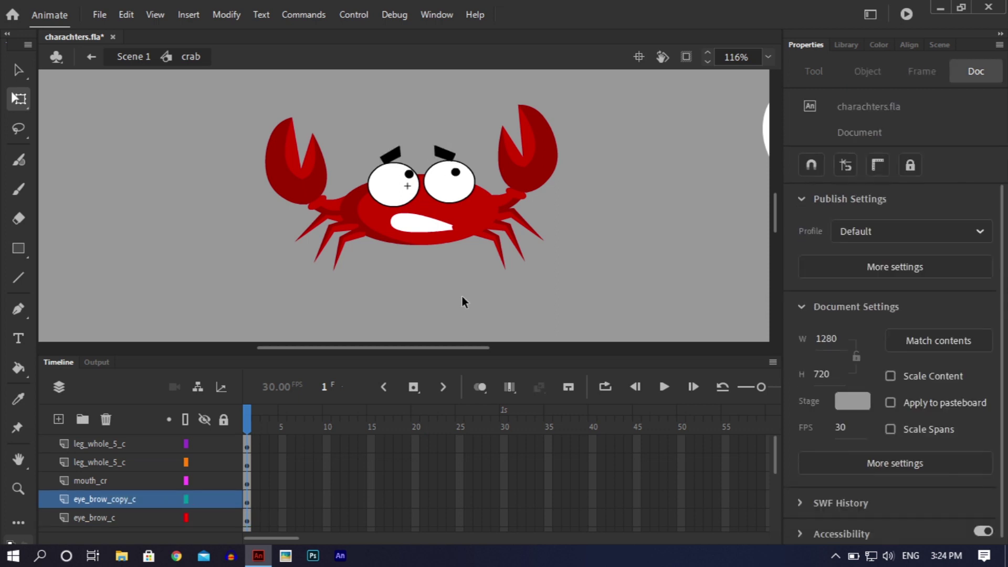
{"action": "left_click", "coordinate": [296, 168]}
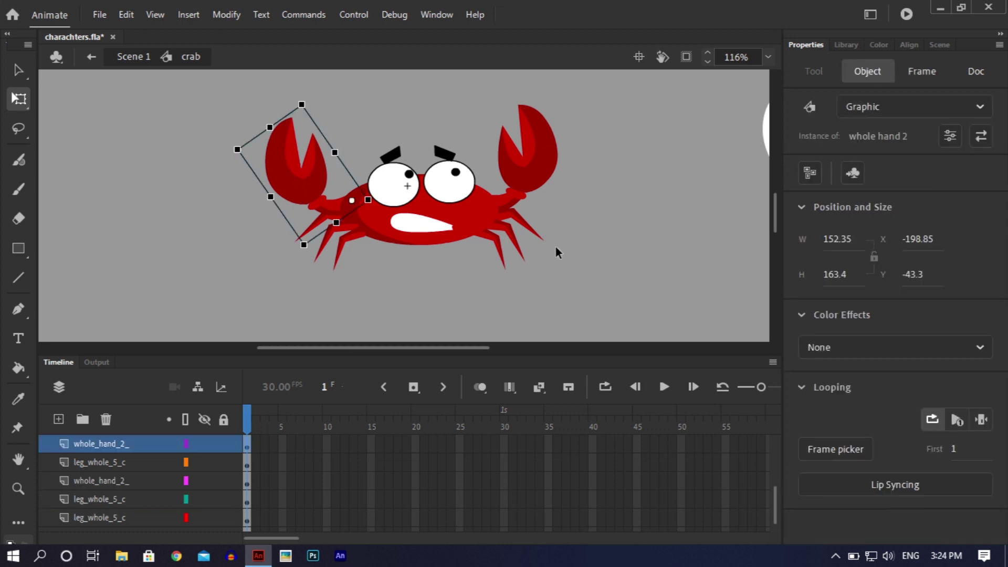
{"action": "key", "text": "alt"}
{"action": "key", "text": "alt"}
{"action": "key", "text": "ctrl+equal"}
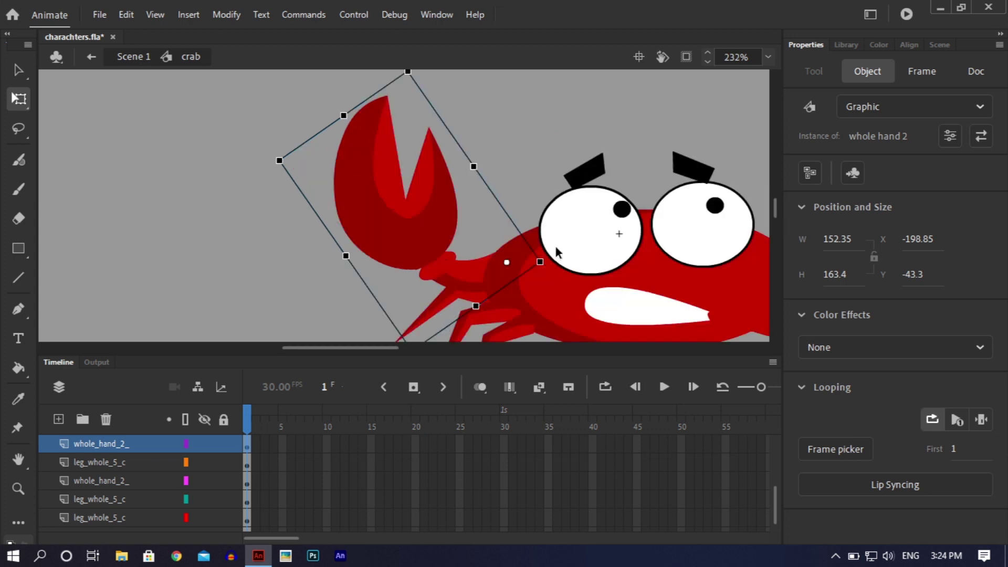
{"action": "left_click_drag", "start_coordinate": [347, 345], "coordinate": [388, 351]}
{"action": "key", "text": "ctrl+s"}
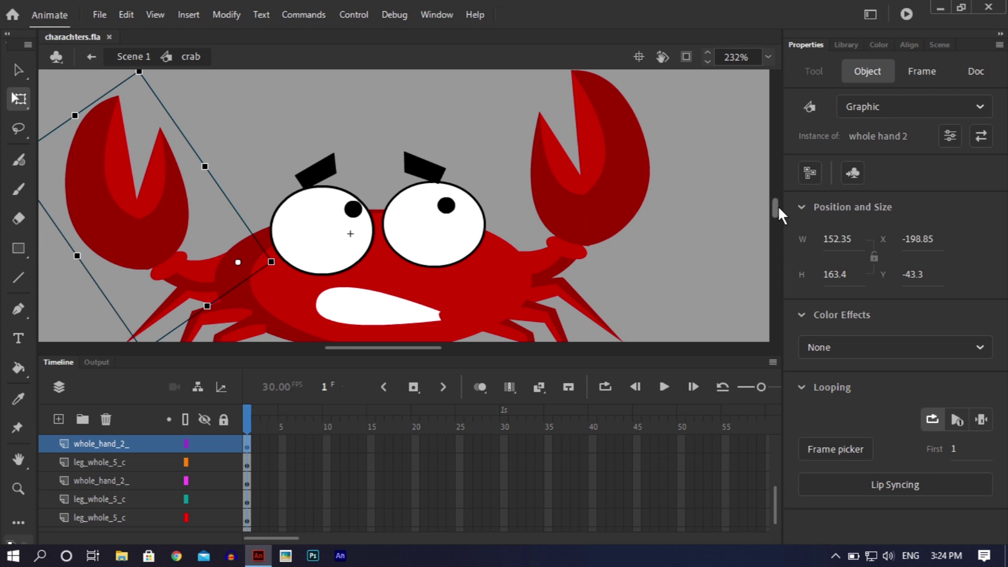
- Delete the crab's right eye (eye all copy c) and put a duplicate of the left eye (eye all c) in its place
{"action": "left_click", "coordinate": [450, 239]}
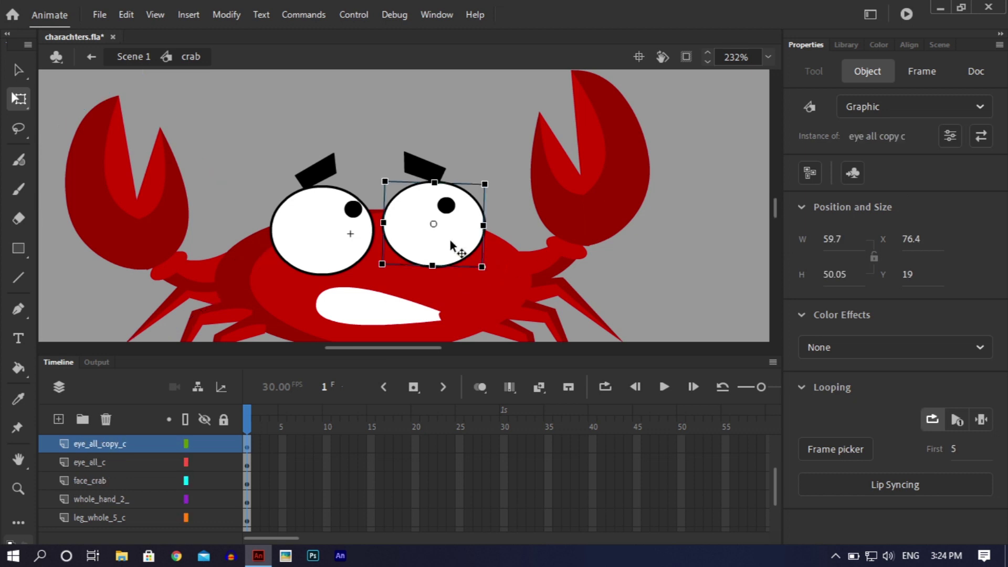
{"action": "key", "text": "Escape"}
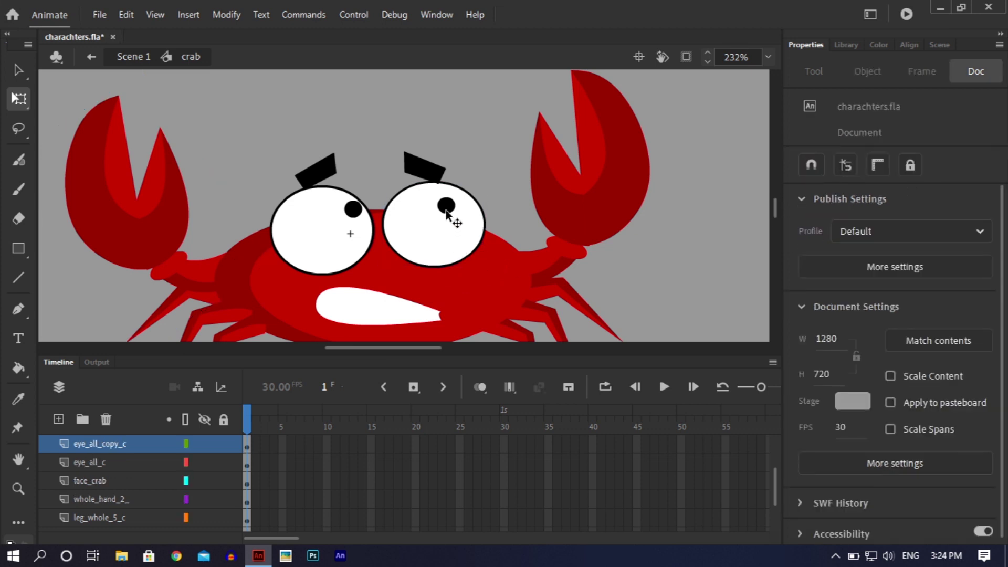
{"action": "left_click", "coordinate": [446, 213]}
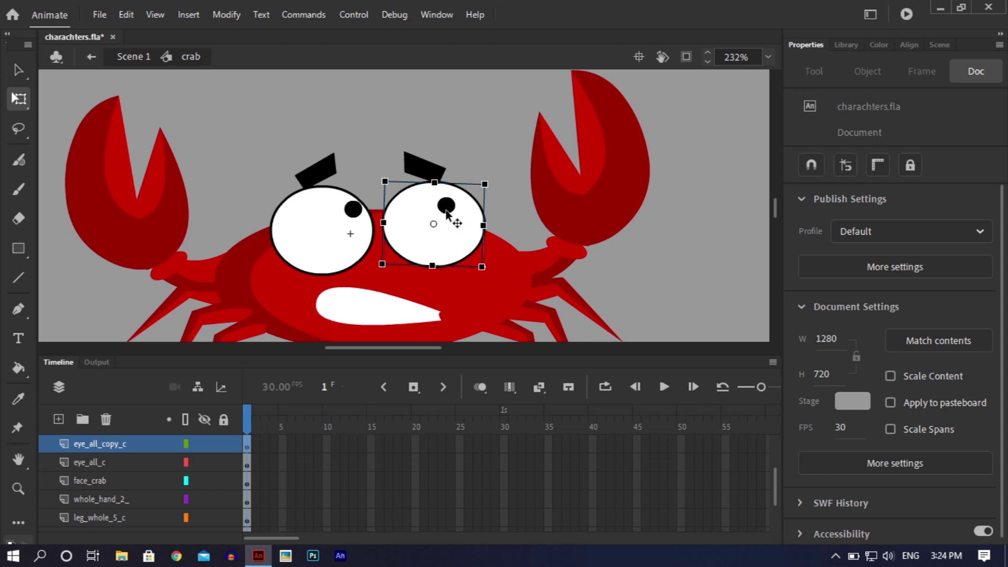
{"action": "left_click", "coordinate": [412, 168], "text": "shift"}
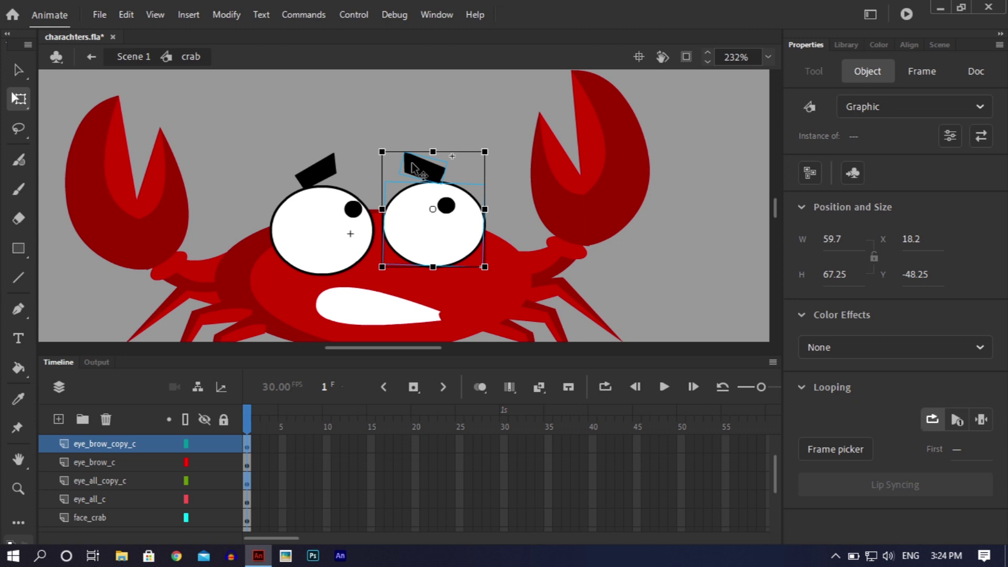
{"action": "left_click", "coordinate": [444, 79]}
{"action": "left_click", "coordinate": [428, 223]}
{"action": "key", "text": "Delete"}
{"action": "left_click", "coordinate": [323, 208]}
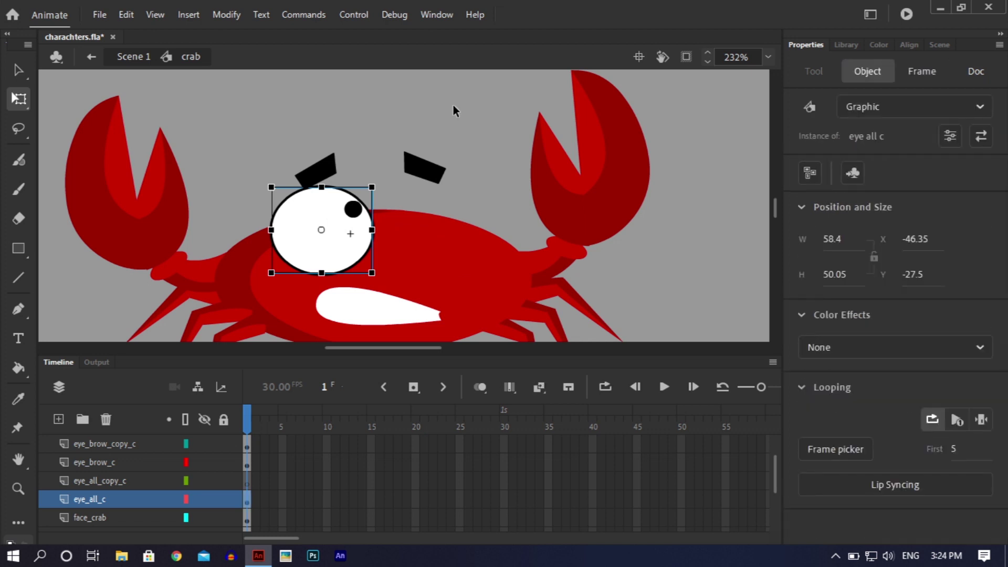
{"action": "left_click_drag", "start_coordinate": [326, 234], "coordinate": [433, 232]}
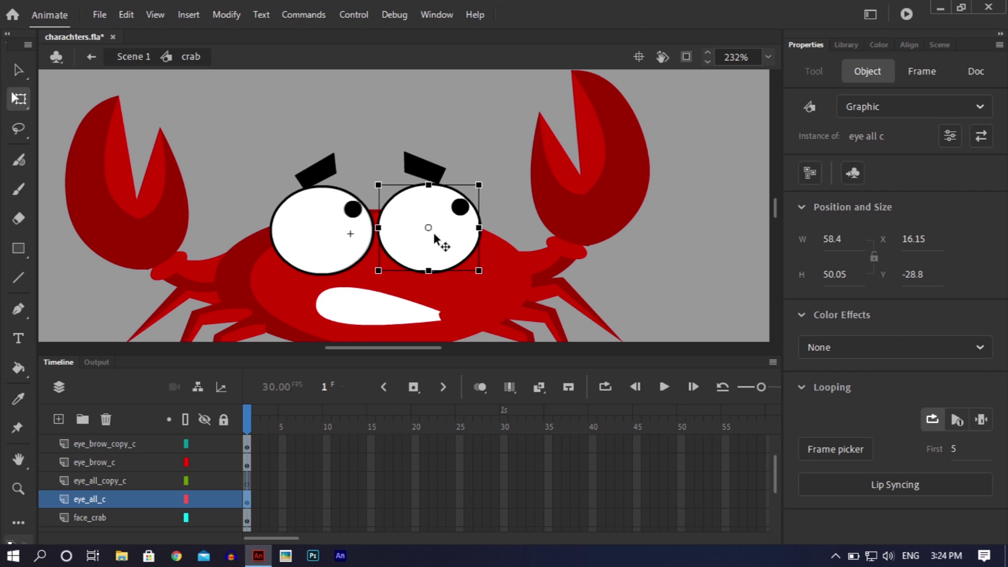
- Check the pupil (eye ball c) inside the duplicated eye all c symbol, return to the crab symbol and save the file
{"action": "double_click", "coordinate": [463, 225]}
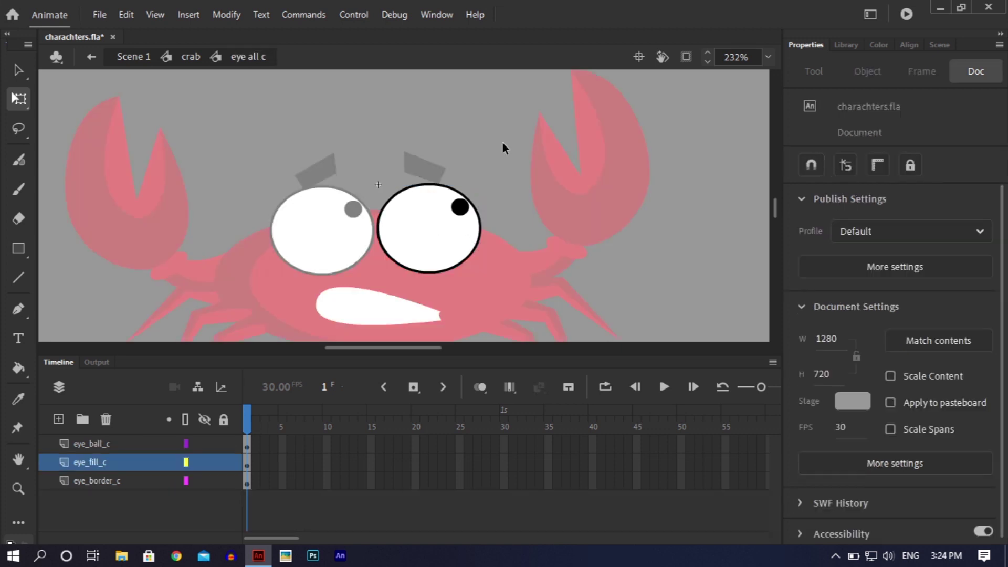
{"action": "mouse_move", "coordinate": [460, 219]}
{"action": "left_mouse_down"}
{"action": "mouse_move", "coordinate": [462, 232]}
{"action": "mouse_move", "coordinate": [460, 210]}
{"action": "left_mouse_up"}
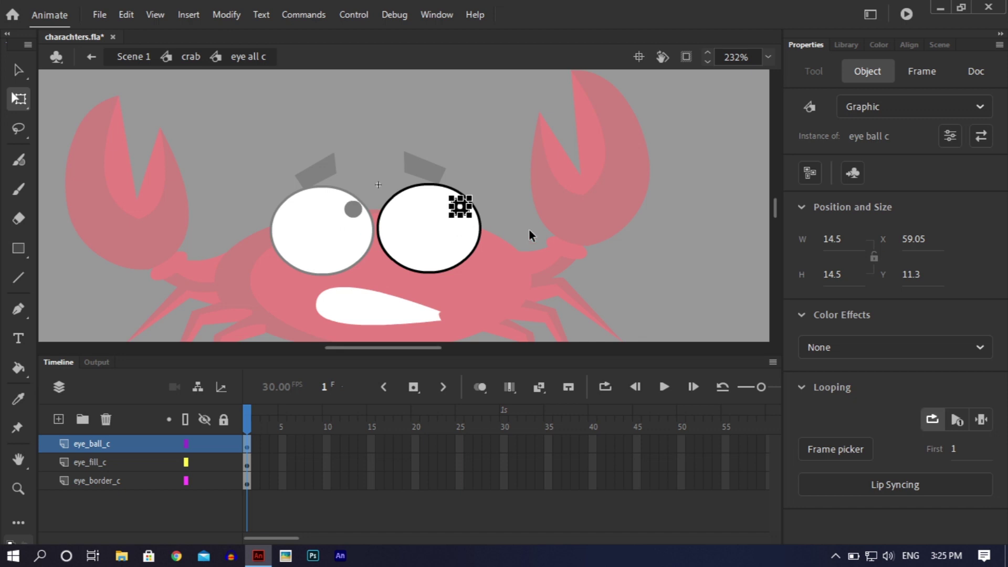
{"action": "double_click", "coordinate": [663, 257]}
{"action": "left_click", "coordinate": [663, 257]}
{"action": "key", "text": "ctrl+s"}
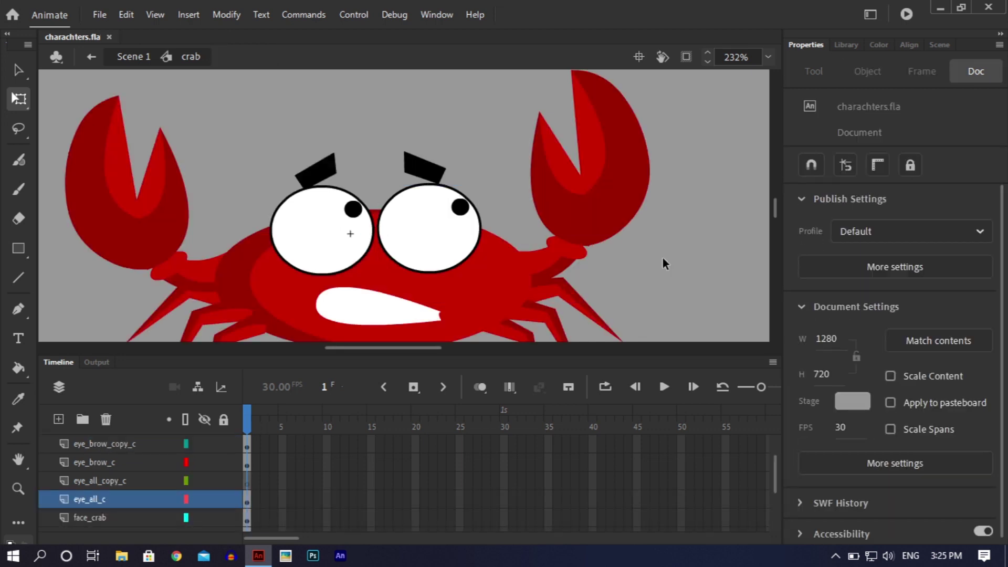
{"action": "key", "text": "ctrl+minus"}
{"action": "key", "text": "ctrl+minus"}
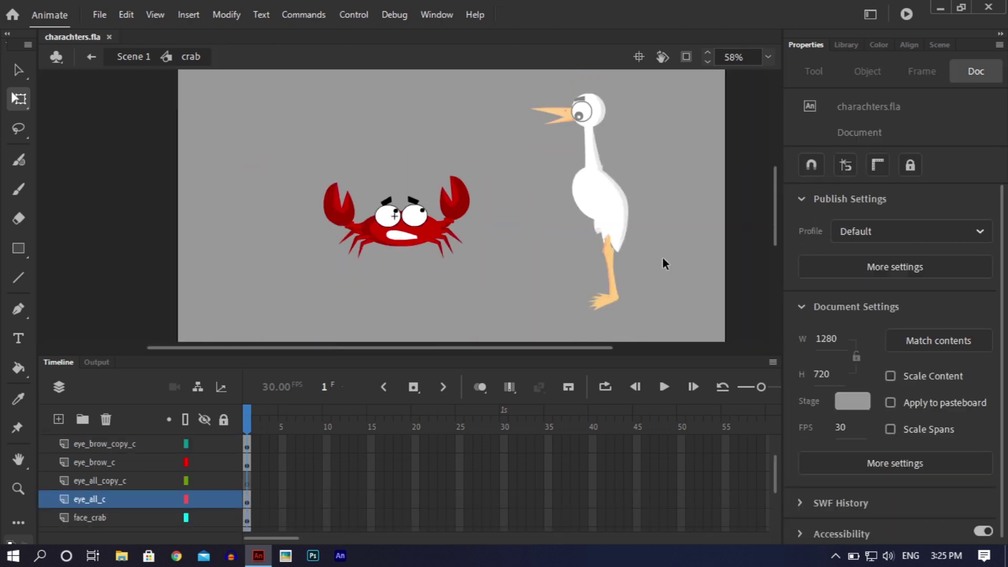
- Delete the empty eye_all_copy_c layer inside the crab symbol
{"action": "double_click", "coordinate": [512, 281]}
{"action": "left_click", "coordinate": [440, 285]}
{"action": "double_click", "coordinate": [420, 231]}
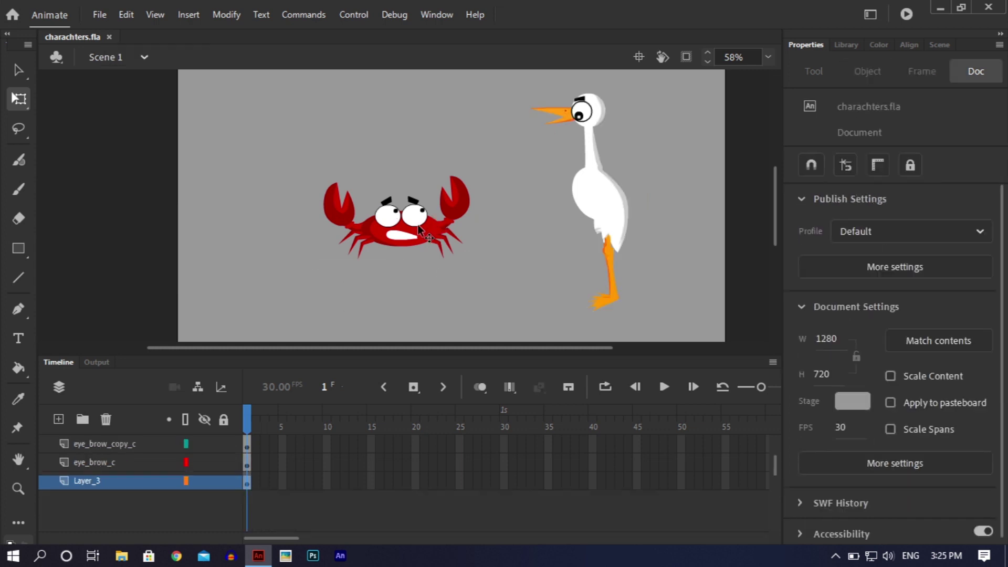
{"action": "left_click", "coordinate": [126, 498]}
{"action": "left_click", "coordinate": [133, 478]}
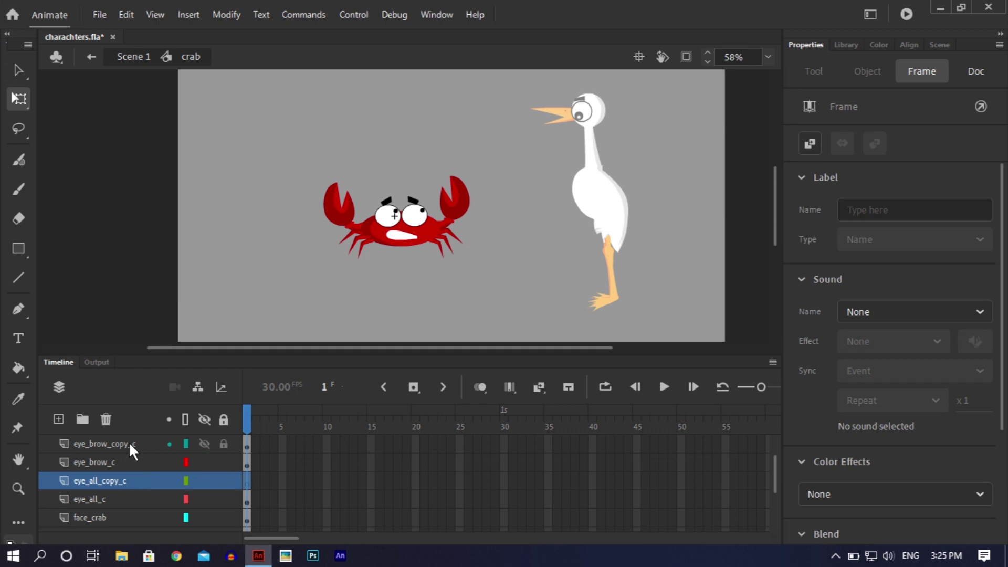
{"action": "left_click", "coordinate": [106, 419]}
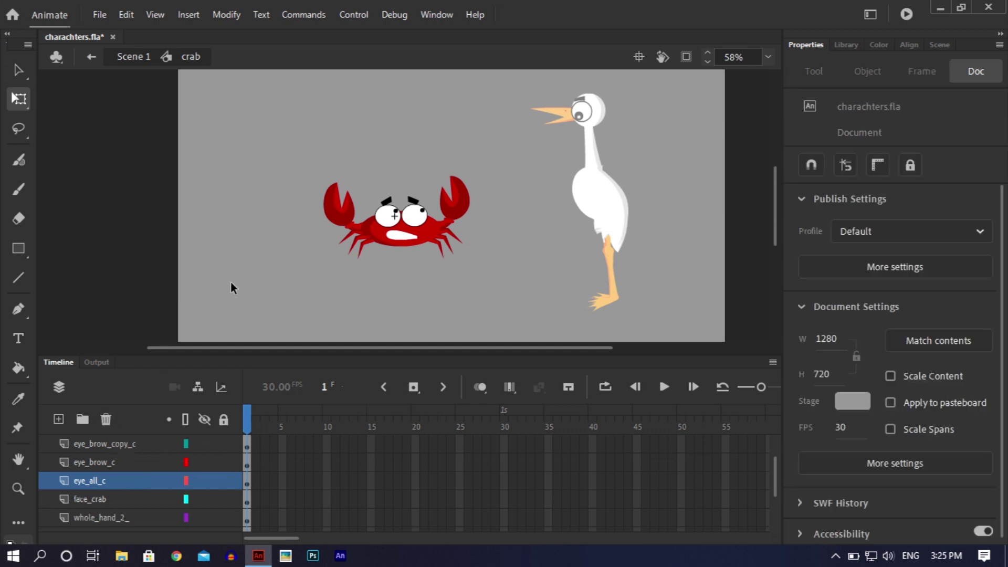
- Open the left claw's whole hand 2 symbol and insert frames on all four layers up to frame 561
{"action": "key", "text": "ctrl+equal"}
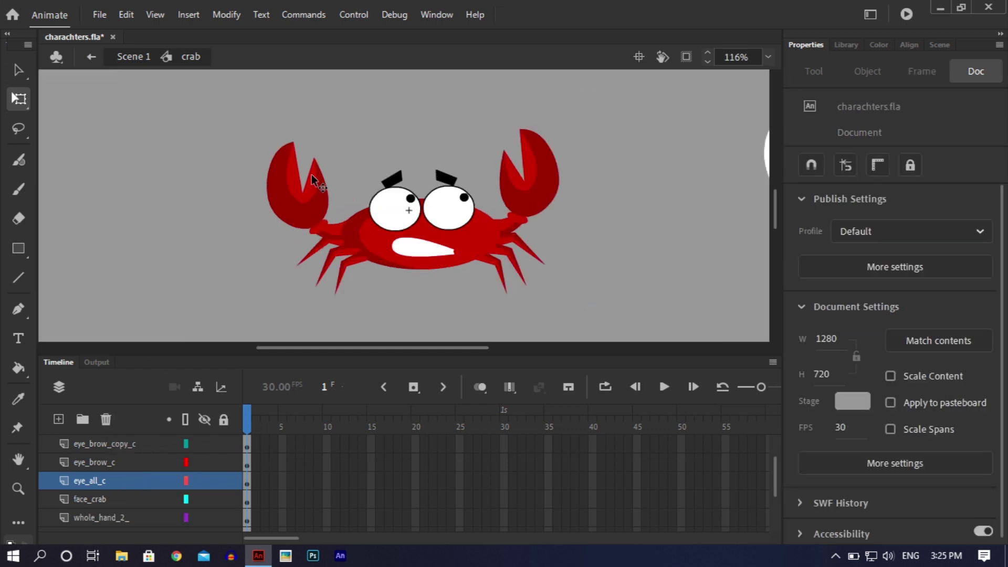
{"action": "double_click", "coordinate": [311, 174]}
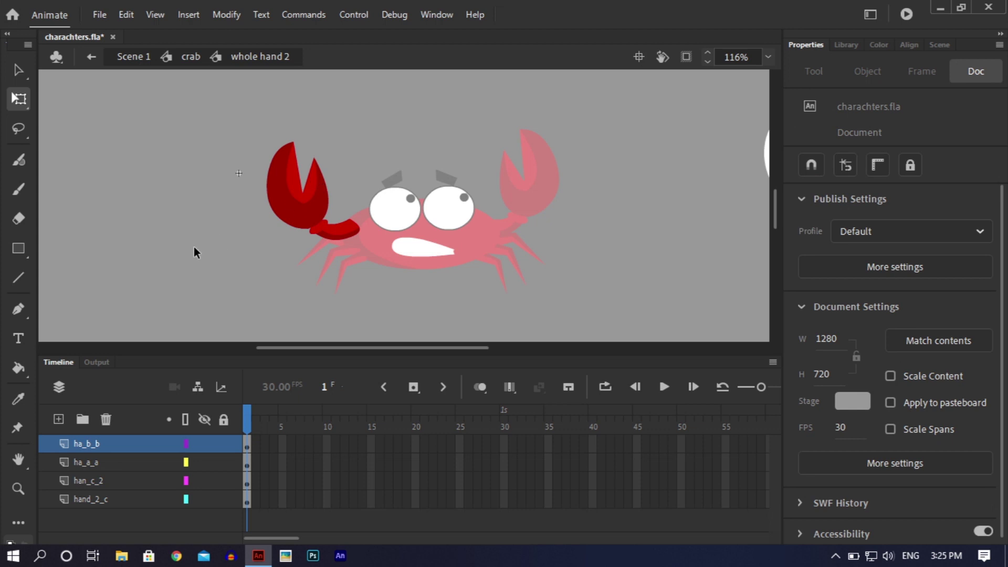
{"action": "double_click", "coordinate": [229, 209]}
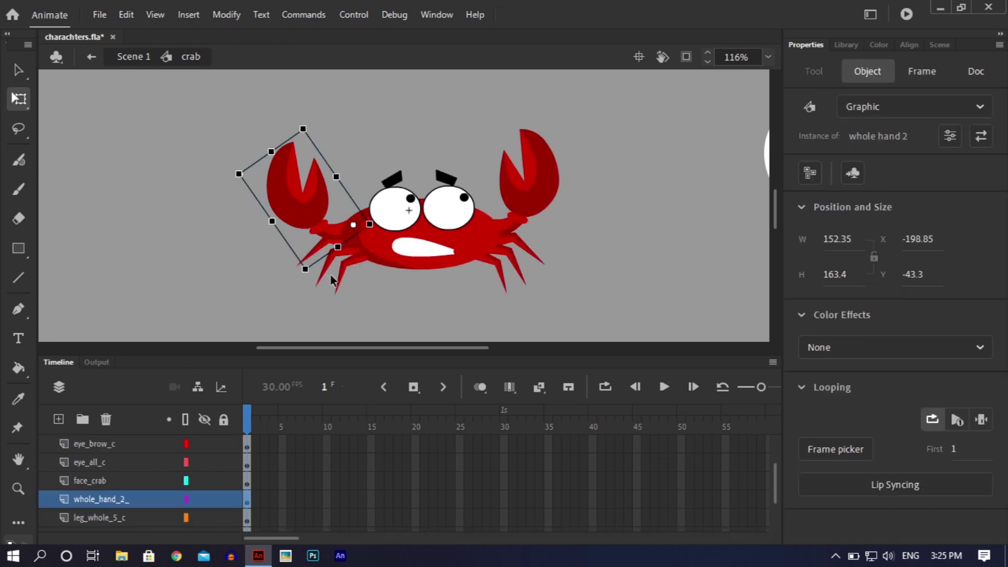
{"action": "double_click", "coordinate": [317, 187]}
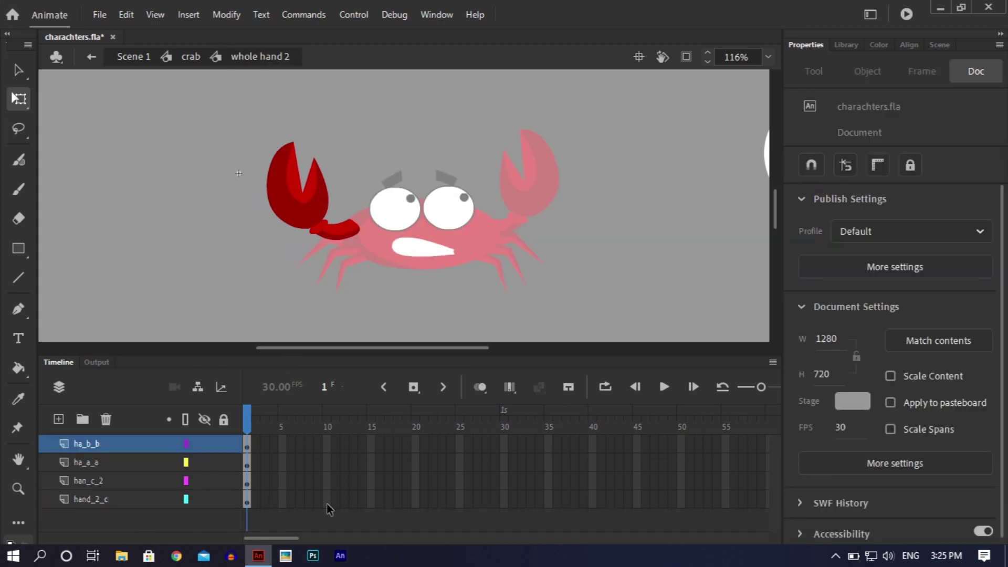
{"action": "left_click_drag", "start_coordinate": [291, 539], "coordinate": [768, 530]}
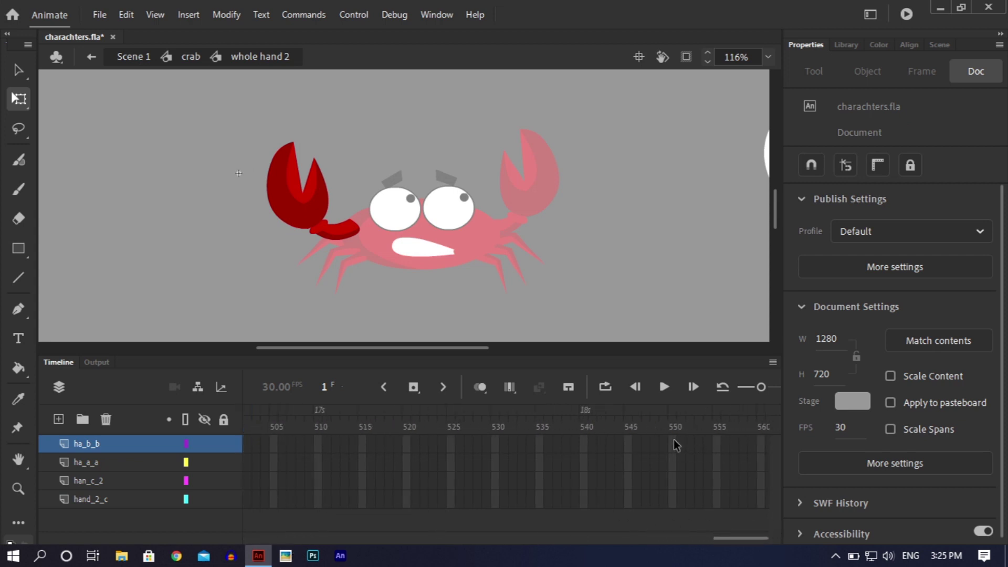
{"action": "left_click_drag", "start_coordinate": [678, 467], "coordinate": [798, 508]}
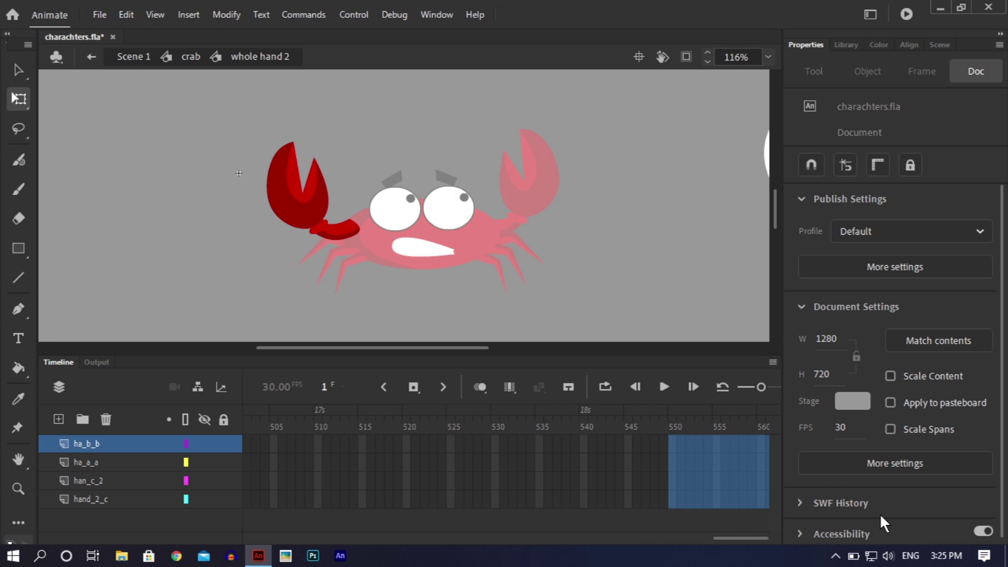
{"action": "left_click_drag", "start_coordinate": [879, 513], "coordinate": [879, 512]}
{"action": "right_click", "coordinate": [688, 478]}
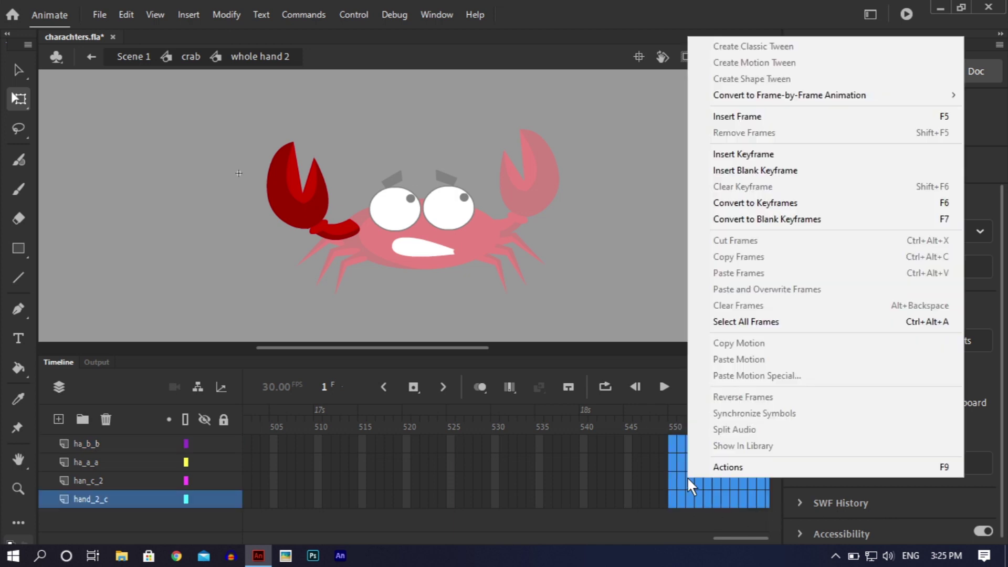
{"action": "left_click", "coordinate": [751, 115]}
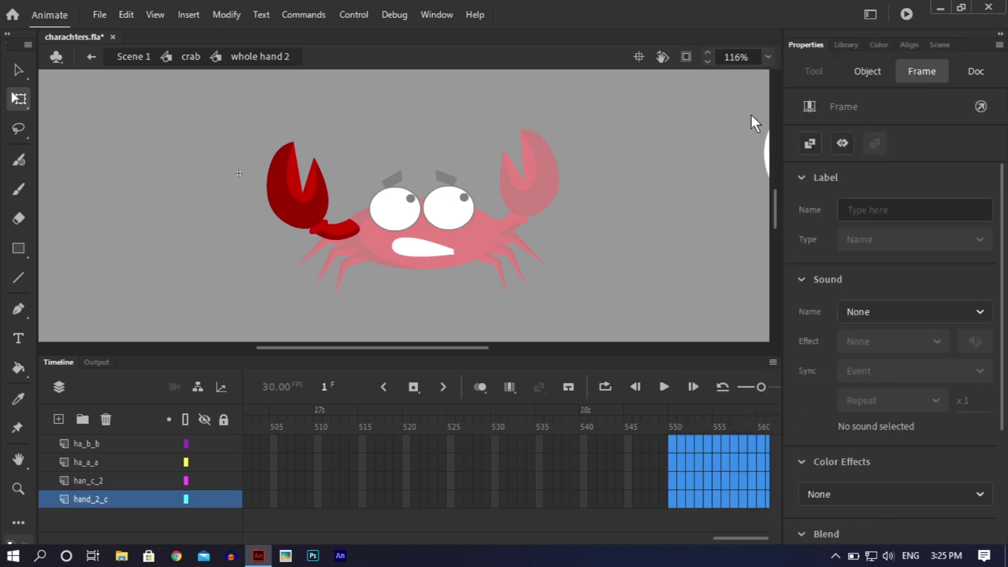
- Extend all four layers of the whole hand 2 symbol with frames up to frame 1121
{"action": "left_click_drag", "start_coordinate": [492, 535], "coordinate": [769, 538]}
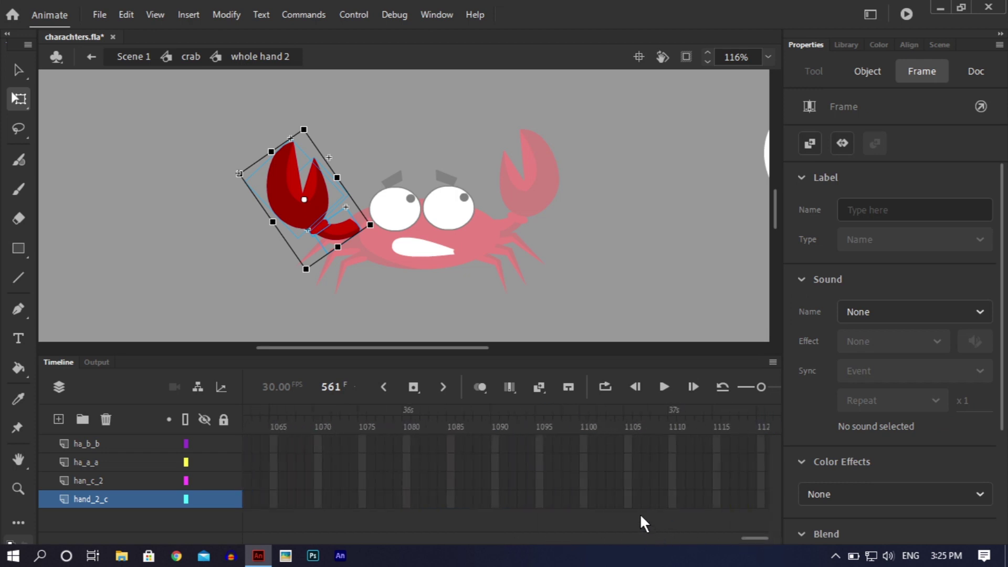
{"action": "left_click_drag", "start_coordinate": [626, 503], "coordinate": [873, 299]}
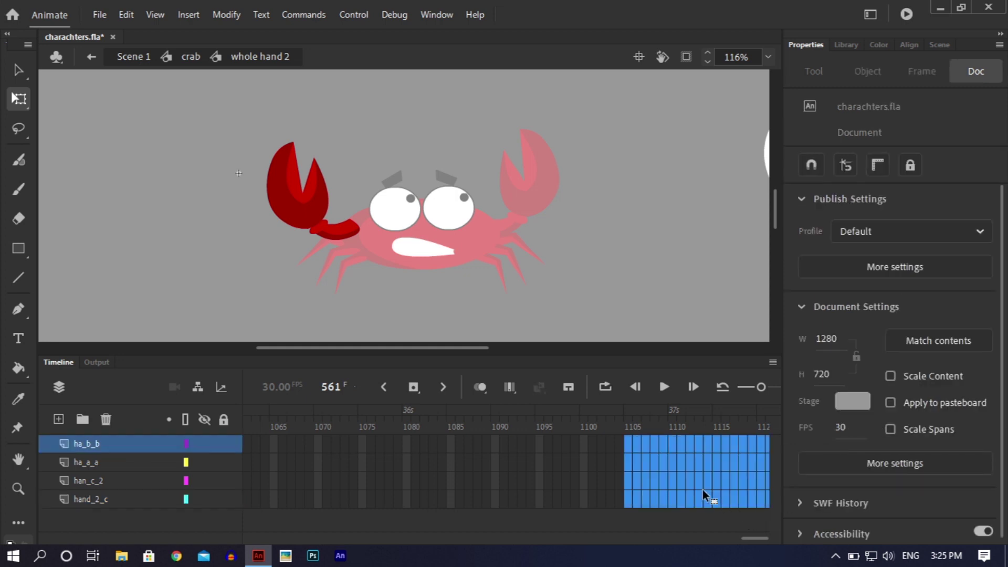
{"action": "right_click", "coordinate": [691, 476]}
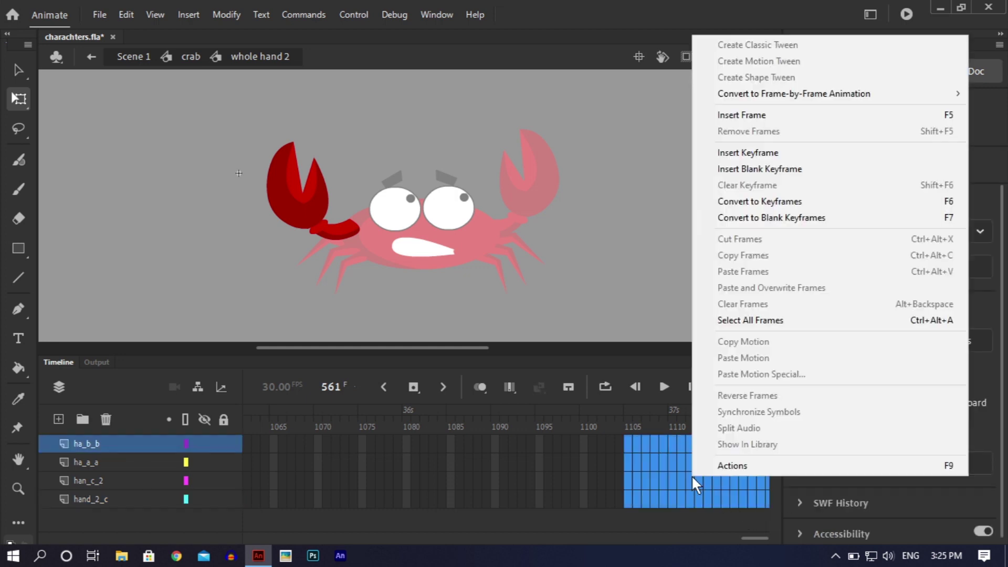
{"action": "left_click", "coordinate": [723, 115]}
{"action": "left_click_drag", "start_coordinate": [578, 534], "coordinate": [179, 537]}
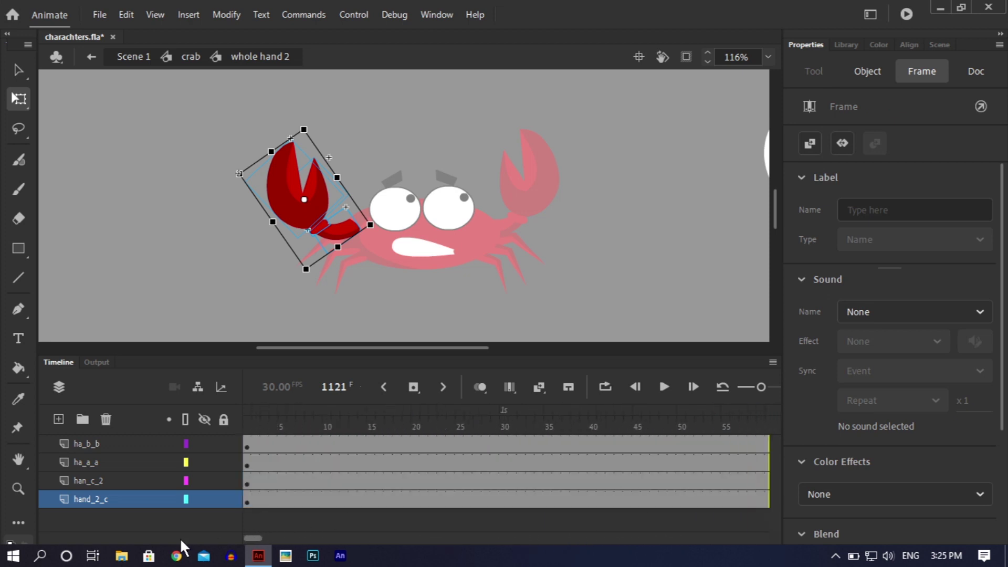
- Check the timelines of the right claw's whole hand 2 symbol and its nested ha b b symbol, and return to the crab symbol
{"action": "double_click", "coordinate": [518, 187]}
{"action": "double_click", "coordinate": [518, 187]}
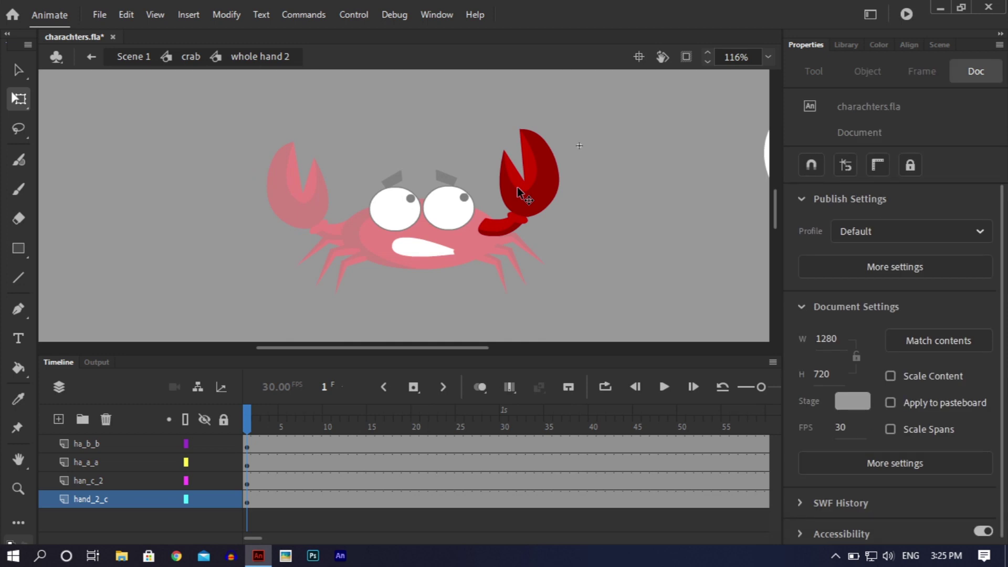
{"action": "left_click", "coordinate": [547, 189]}
{"action": "double_click", "coordinate": [546, 171]}
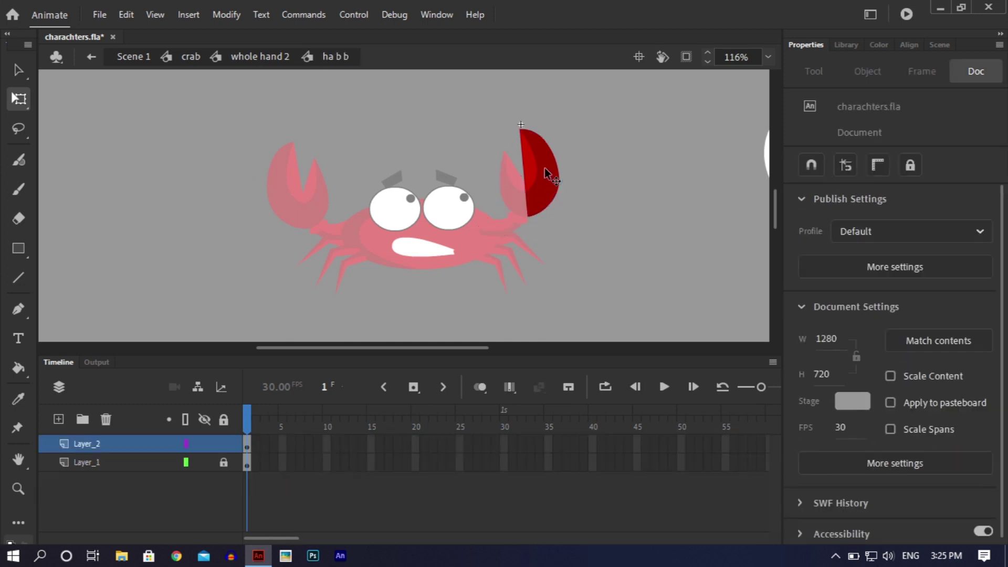
{"action": "double_click", "coordinate": [629, 232]}
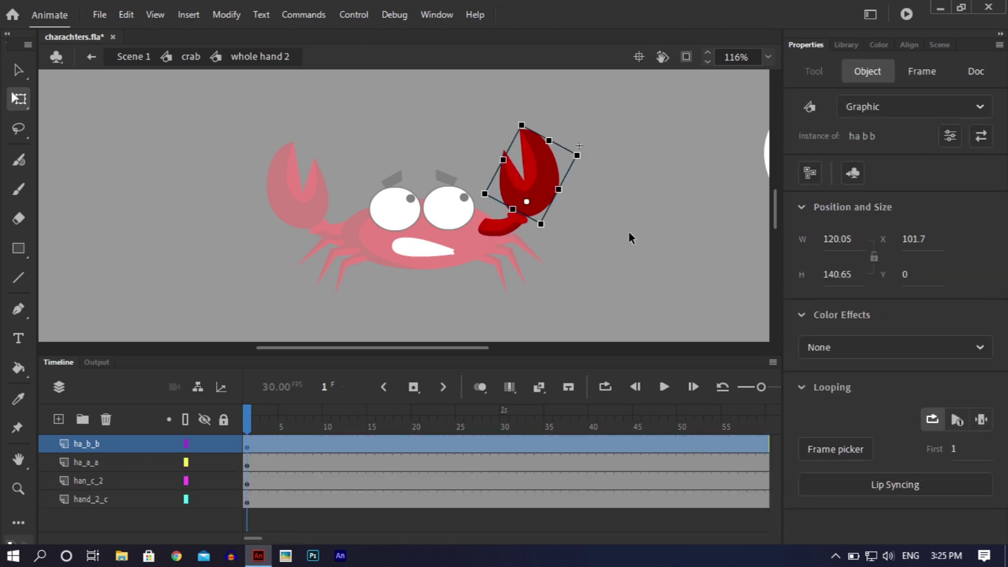
{"action": "double_click", "coordinate": [602, 262]}
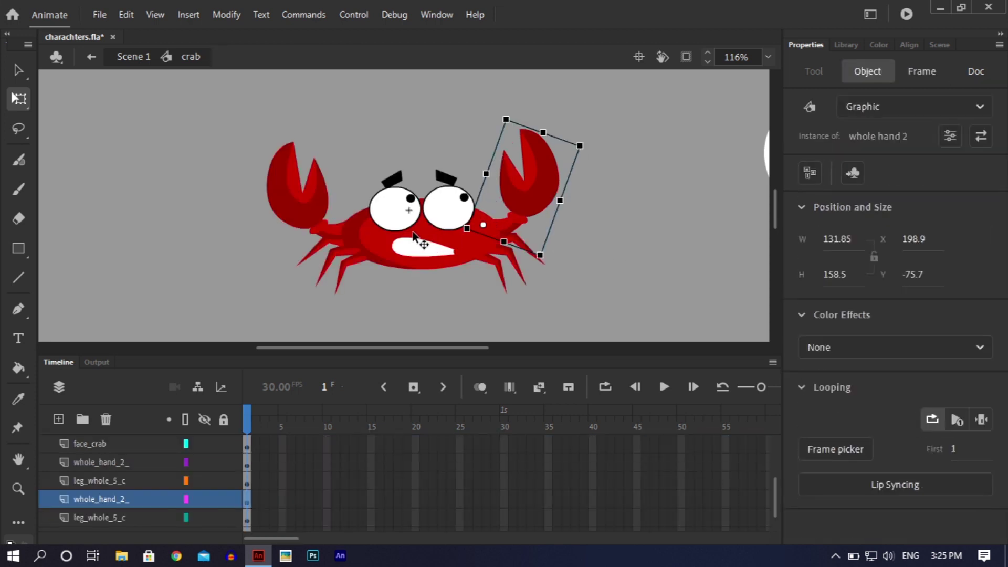
- Open the face crab symbol and insert frames on both layers up to frame 561
{"action": "left_click", "coordinate": [367, 242]}
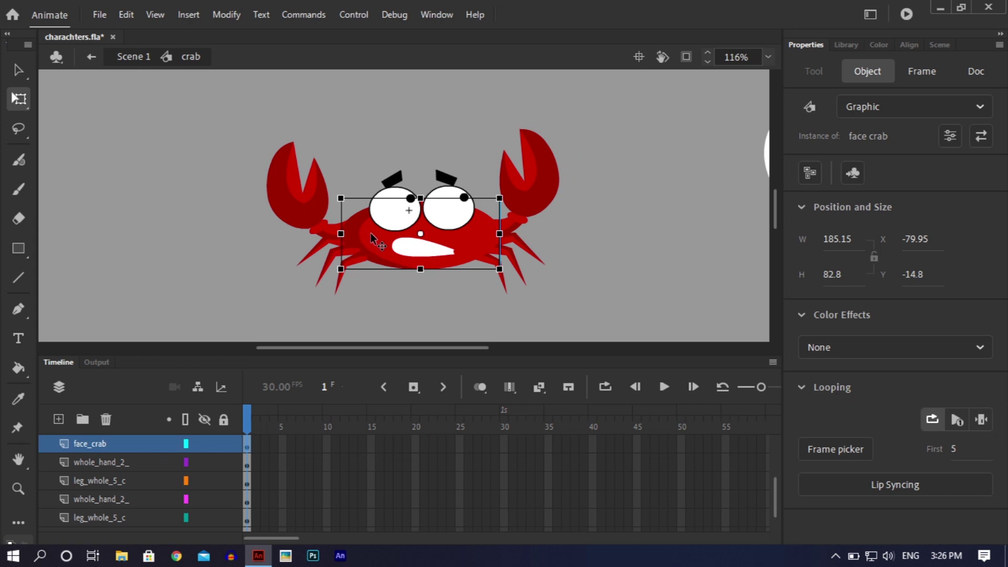
{"action": "double_click", "coordinate": [371, 237]}
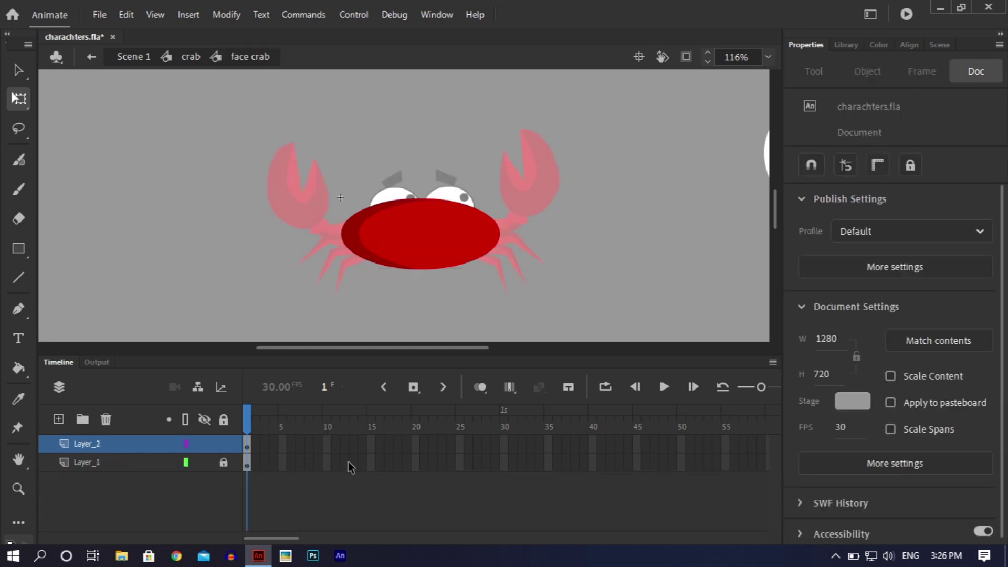
{"action": "left_click_drag", "start_coordinate": [263, 536], "coordinate": [789, 531]}
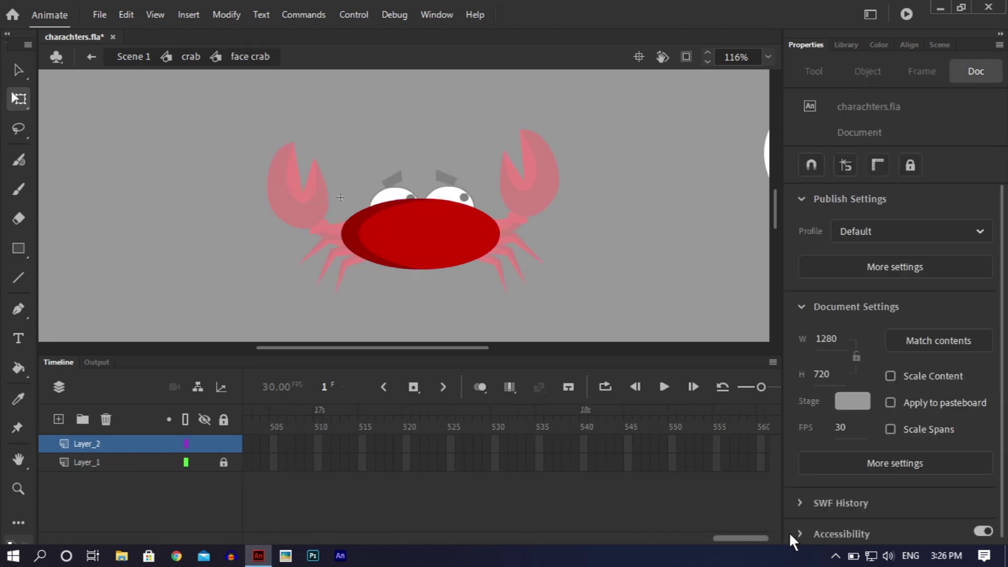
{"action": "left_click_drag", "start_coordinate": [631, 442], "coordinate": [694, 471]}
{"action": "right_click", "coordinate": [684, 458]}
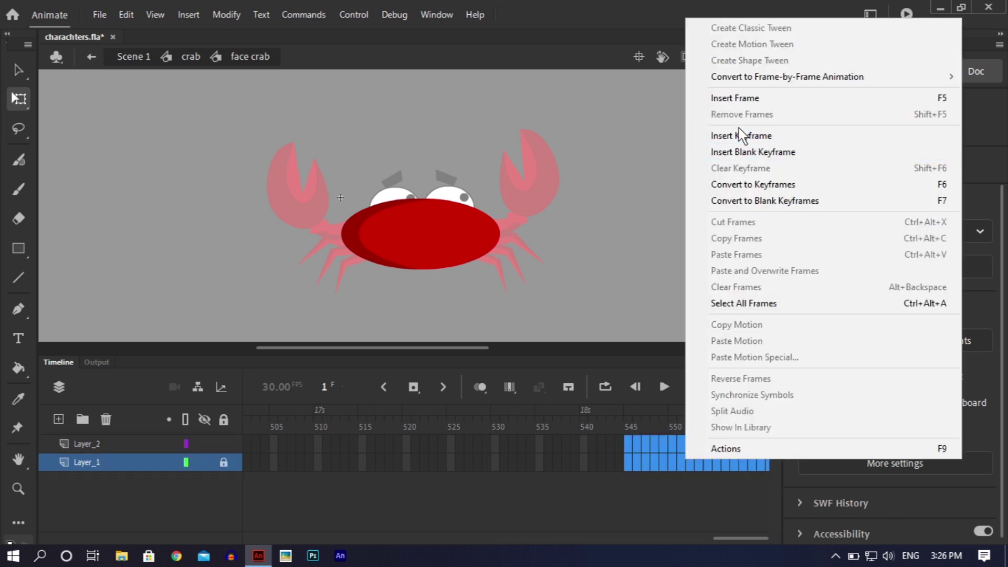
{"action": "left_click", "coordinate": [744, 99]}
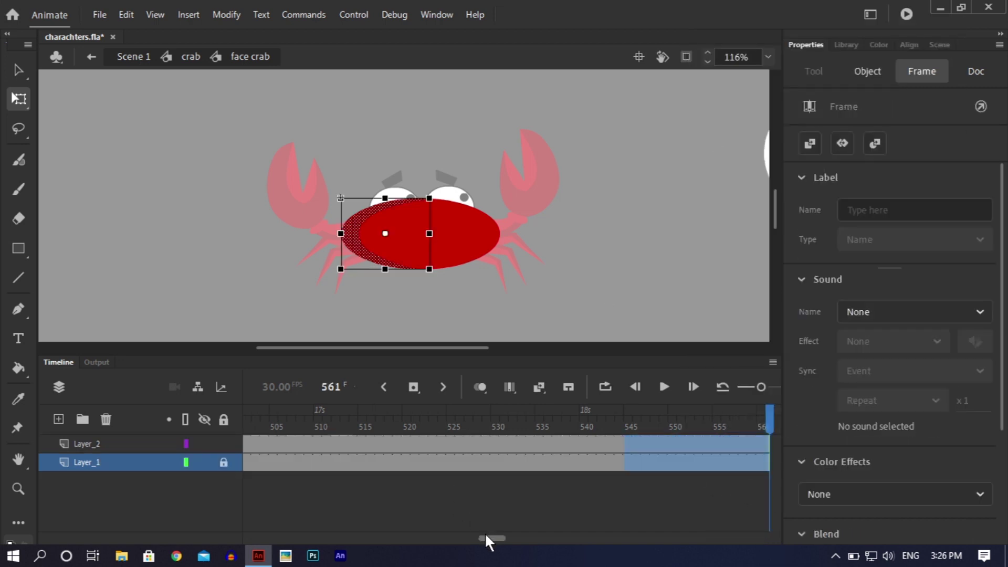
- Extend both layers of the face crab symbol to frame 1121 and return to the crab symbol
{"action": "left_click_drag", "start_coordinate": [484, 533], "coordinate": [762, 525]}
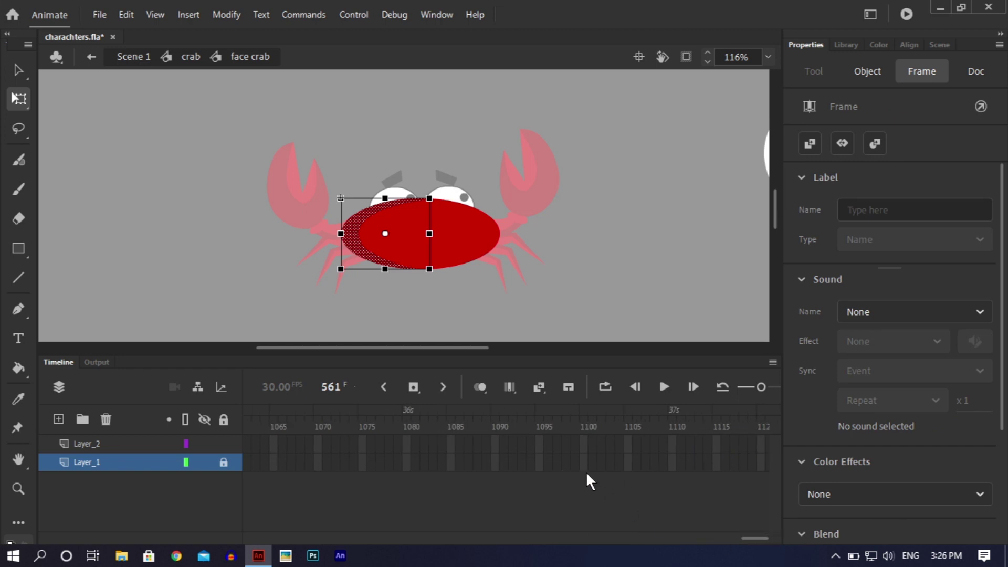
{"action": "left_click_drag", "start_coordinate": [587, 441], "coordinate": [855, 470]}
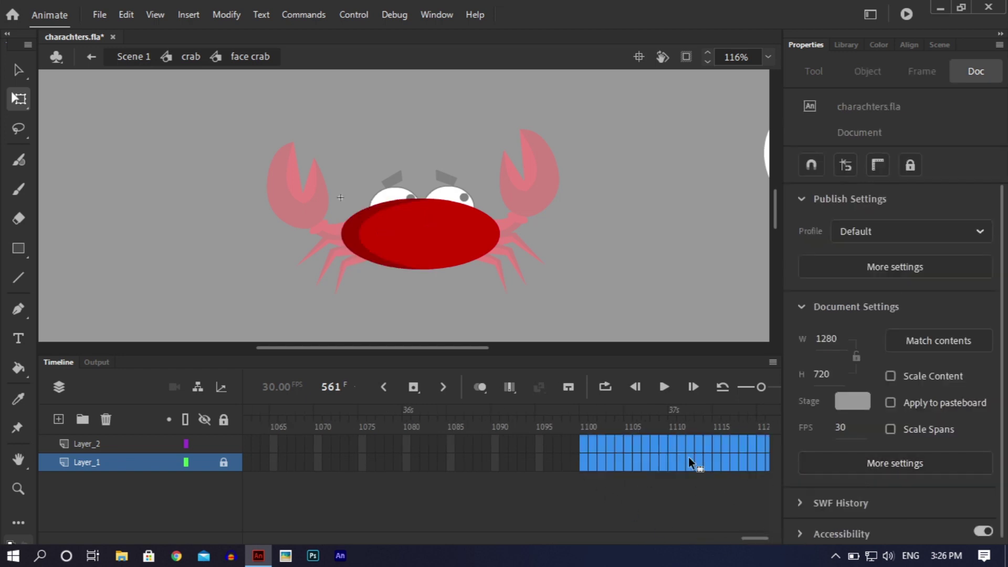
{"action": "right_click", "coordinate": [688, 455]}
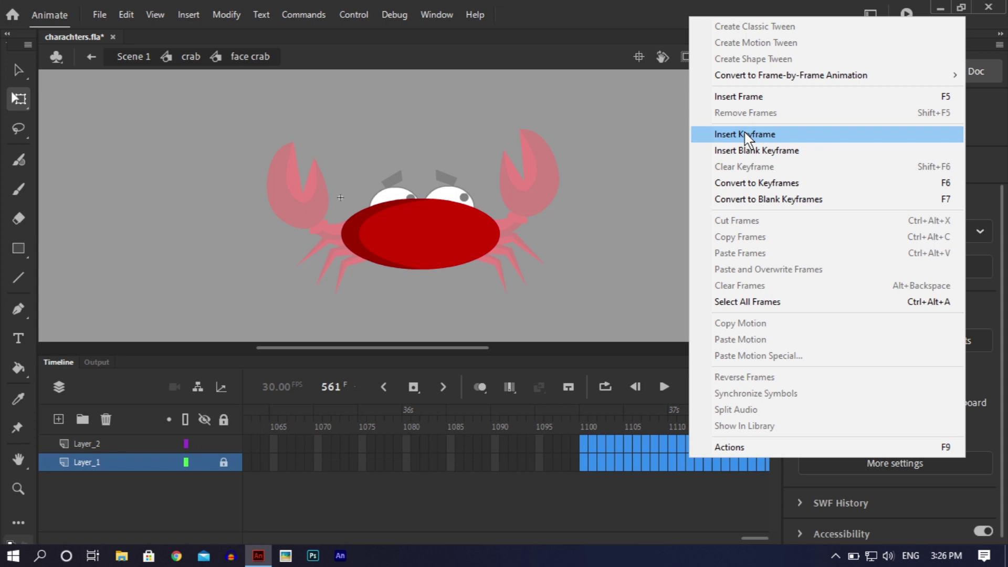
{"action": "left_click", "coordinate": [745, 98]}
{"action": "double_click", "coordinate": [653, 240]}
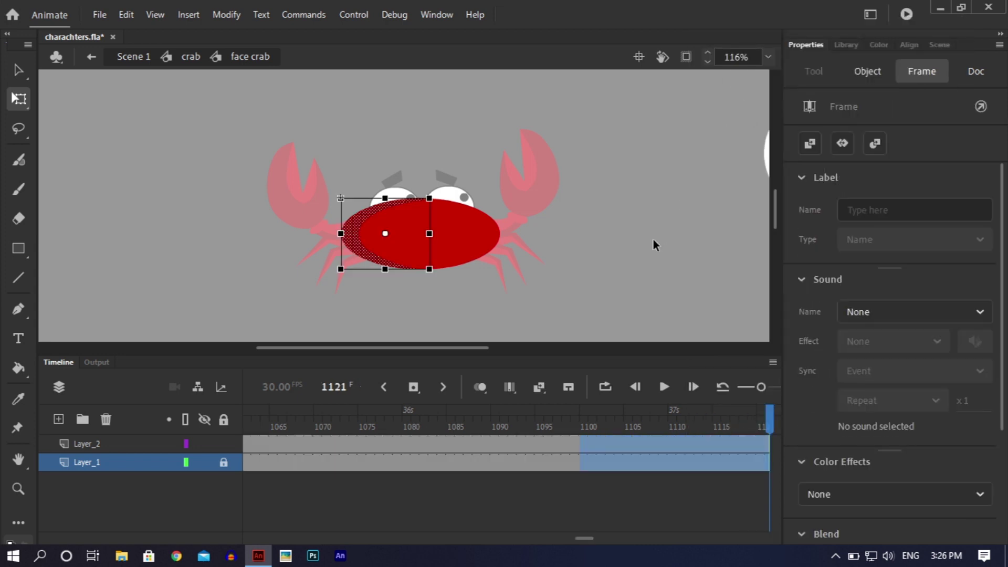
{"action": "left_click", "coordinate": [652, 239]}
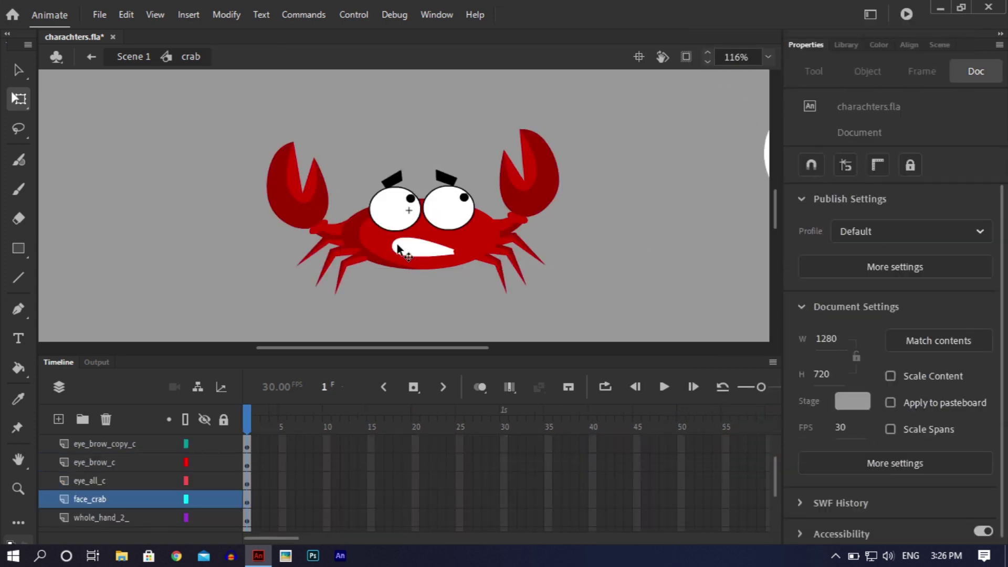
- Open the mouth cr symbol and insert frames on its layer up to frame 561
{"action": "double_click", "coordinate": [397, 247]}
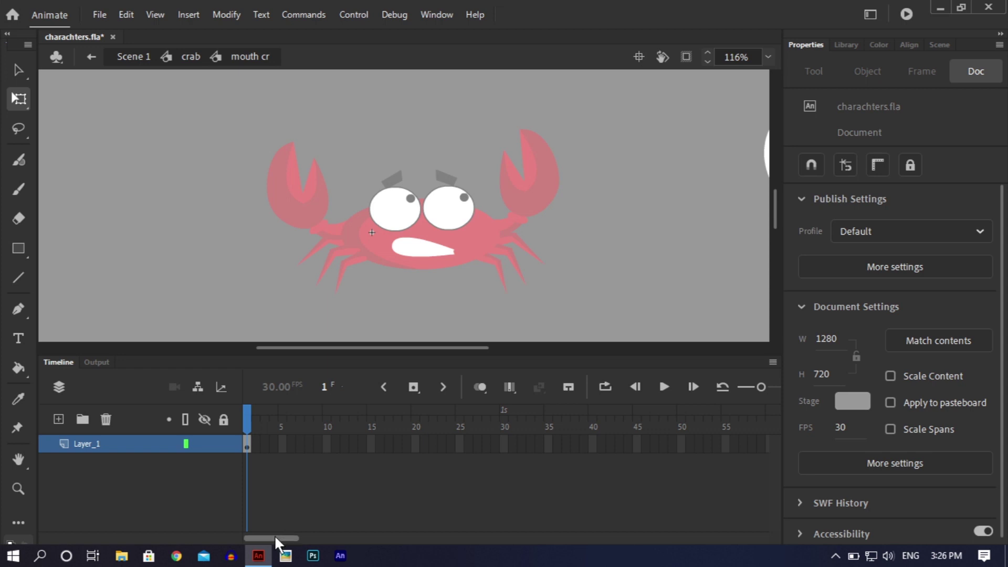
{"action": "left_click_drag", "start_coordinate": [274, 537], "coordinate": [745, 538]}
{"action": "left_click_drag", "start_coordinate": [615, 439], "coordinate": [835, 475]}
{"action": "right_click", "coordinate": [647, 444]}
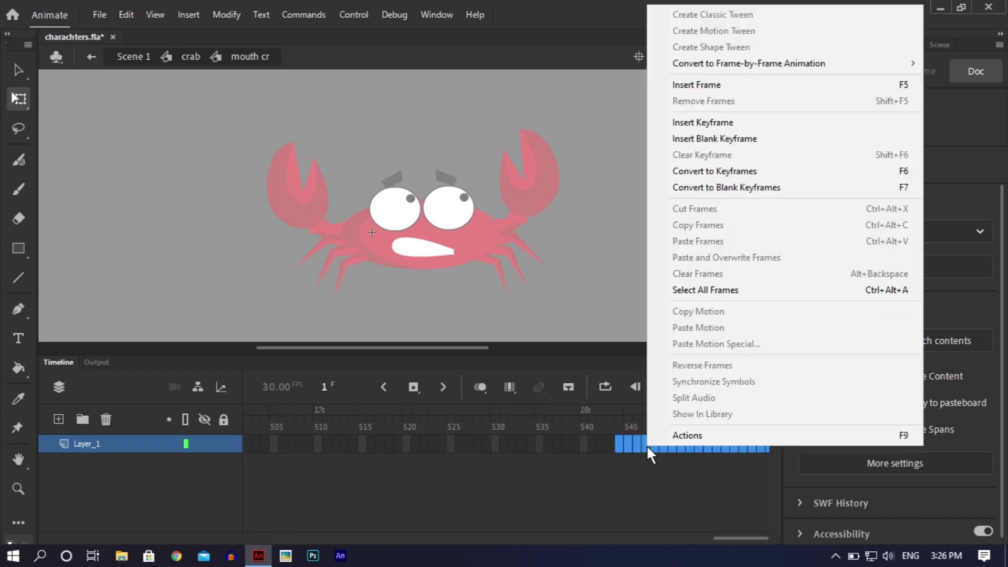
{"action": "left_click", "coordinate": [715, 86]}
{"action": "left_click", "coordinate": [684, 260]}
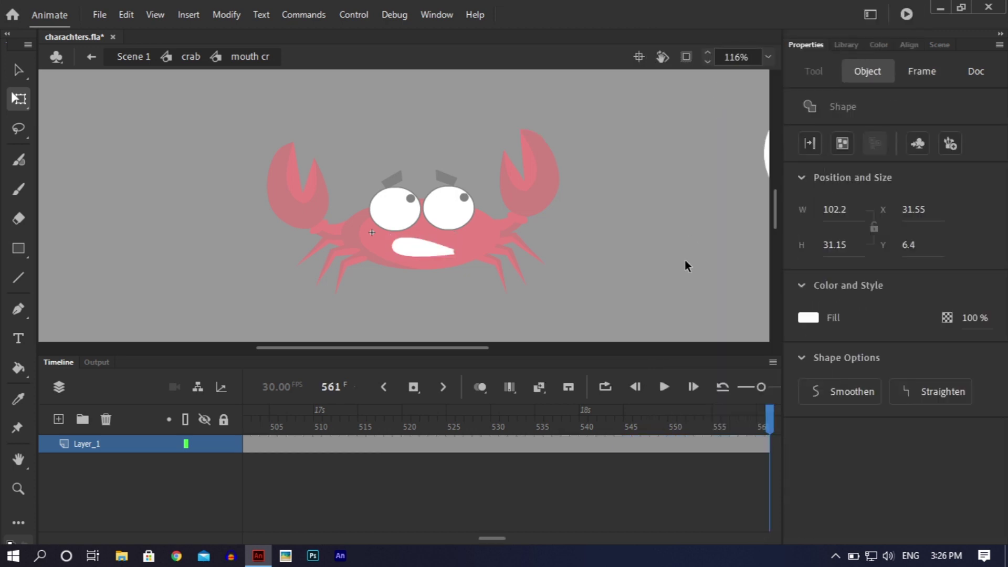
- Extend the mouth cr symbol's layer to frame 1041 and return to the crab symbol
{"action": "left_click_drag", "start_coordinate": [484, 539], "coordinate": [699, 505]}
{"action": "left_click_drag", "start_coordinate": [676, 444], "coordinate": [767, 445]}
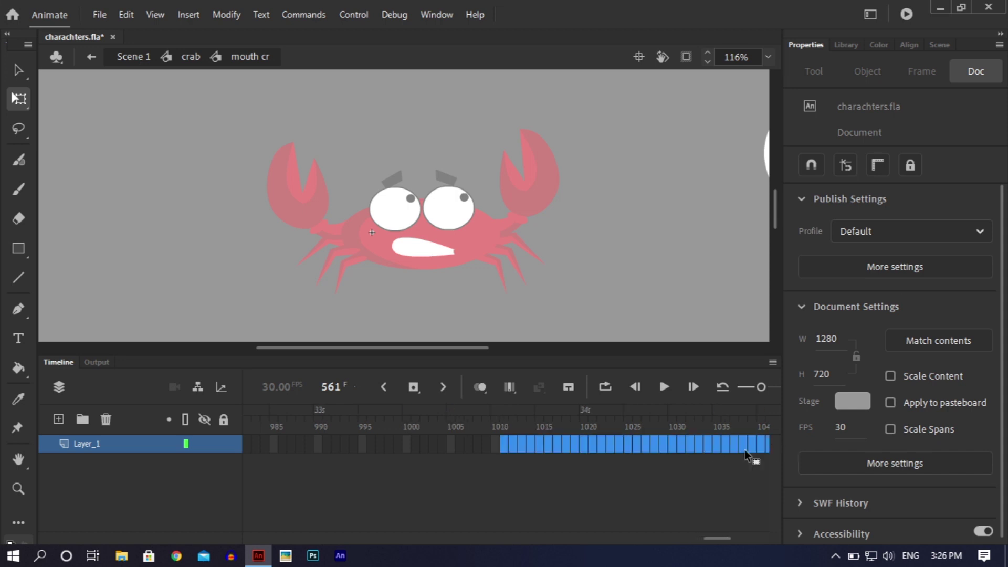
{"action": "right_click", "coordinate": [652, 447]}
{"action": "left_click", "coordinate": [712, 93]}
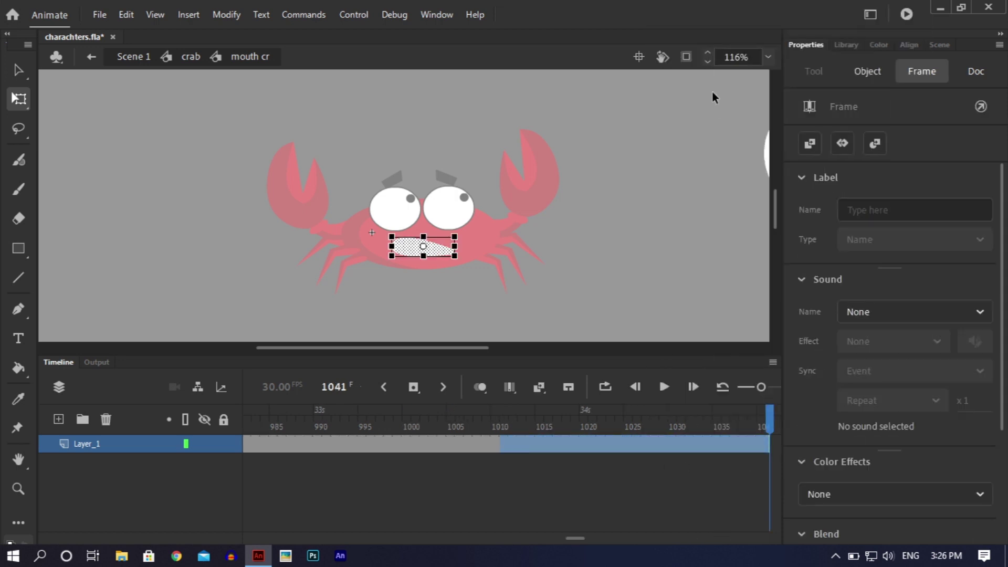
{"action": "double_click", "coordinate": [647, 220]}
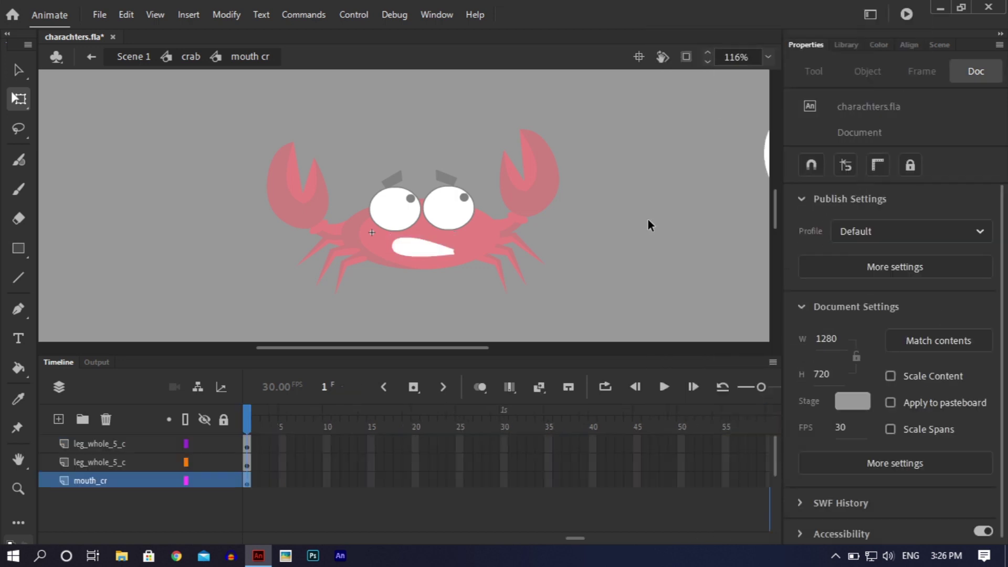
- Open the eye all c symbol and toggle the visibility of each of its three layers to identify their contents
{"action": "double_click", "coordinate": [401, 218]}
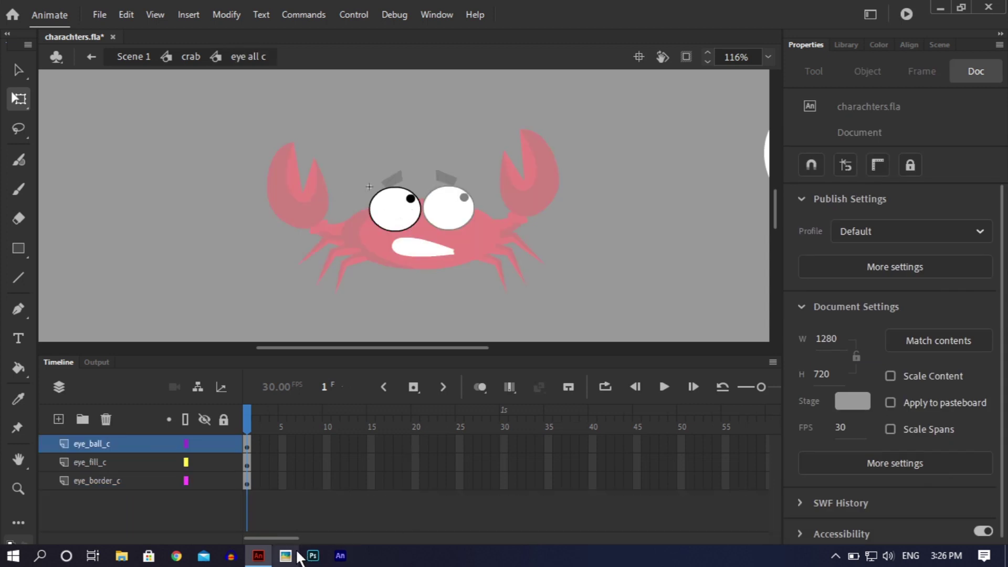
{"action": "left_click_drag", "start_coordinate": [291, 537], "coordinate": [257, 564]}
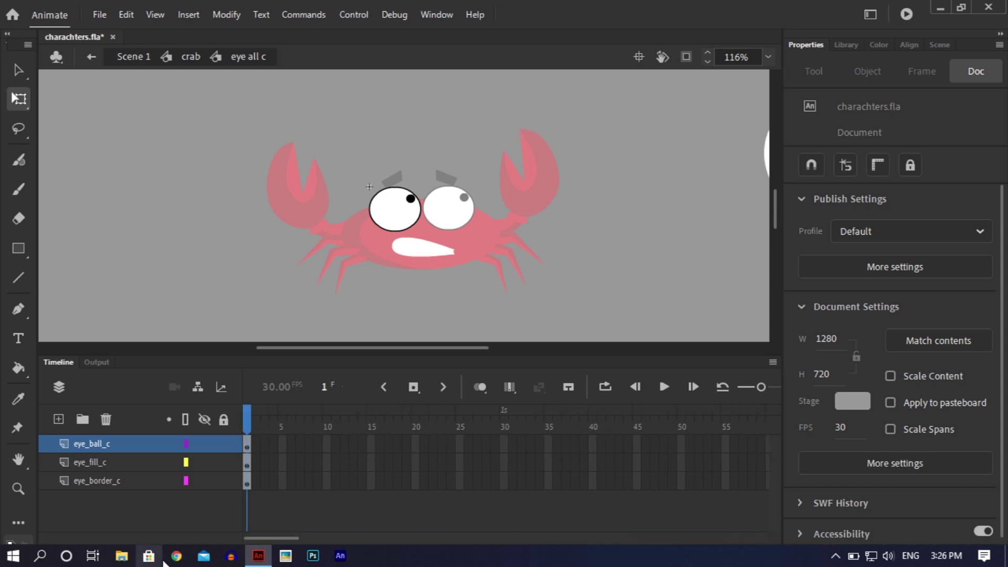
{"action": "left_click", "coordinate": [202, 444]}
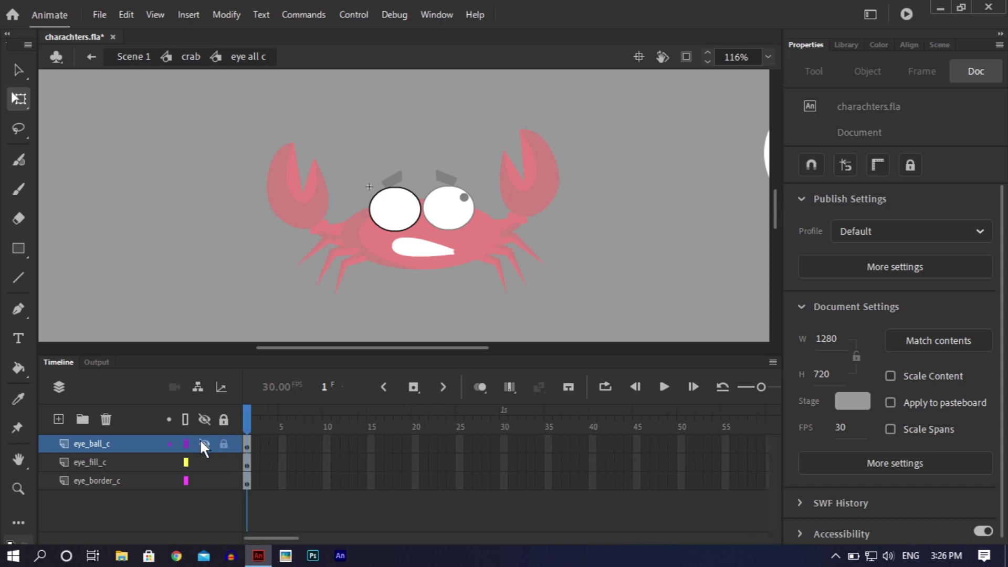
{"action": "left_click", "coordinate": [201, 443]}
{"action": "left_click", "coordinate": [203, 463]}
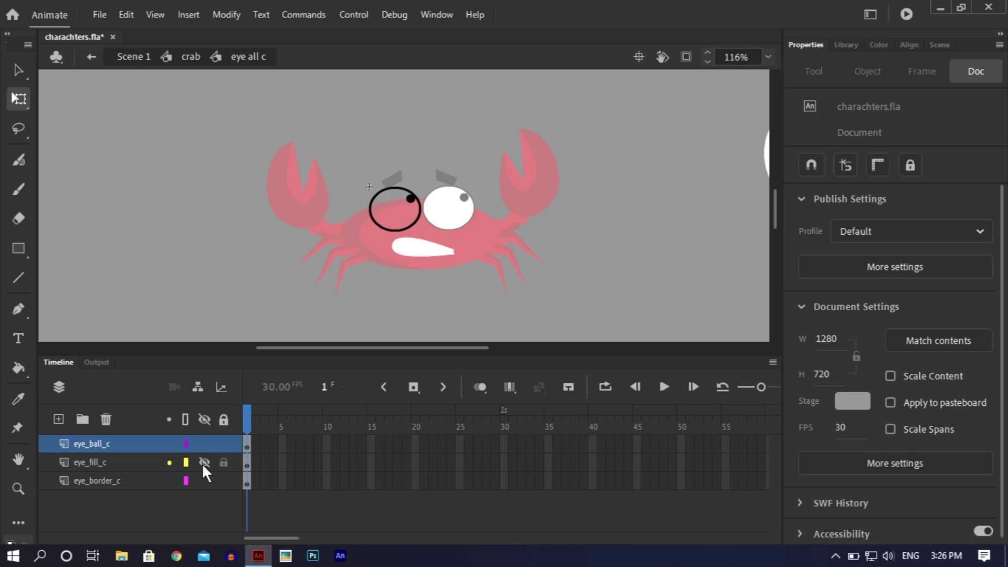
{"action": "left_click", "coordinate": [203, 463]}
{"action": "left_click", "coordinate": [202, 477]}
{"action": "left_click", "coordinate": [203, 478]}
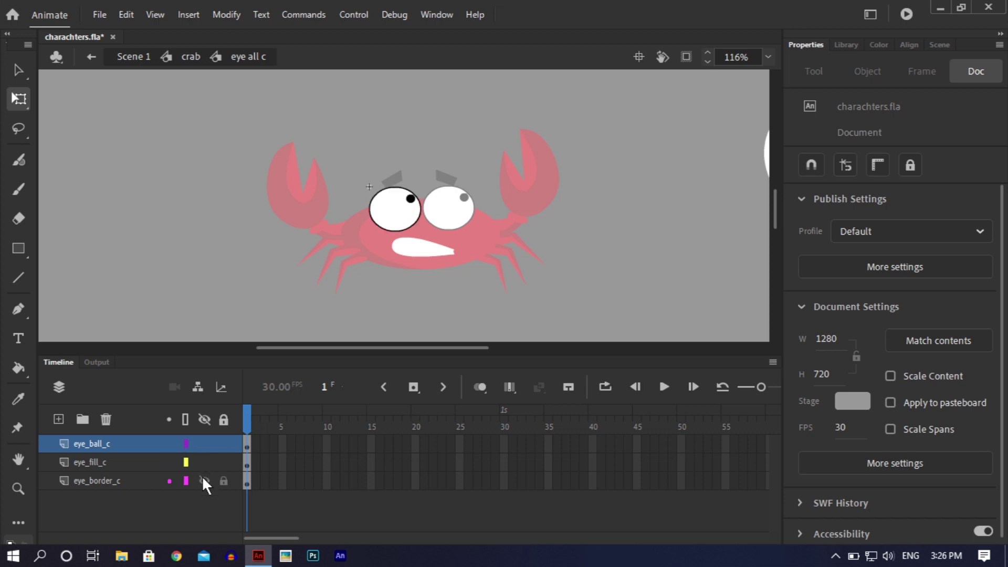
- Move the white eye fill instance from the eye_fill_c layer to the eye_border_c layer, keeping its position
{"action": "left_click", "coordinate": [115, 460]}
{"action": "key", "text": "Delete"}
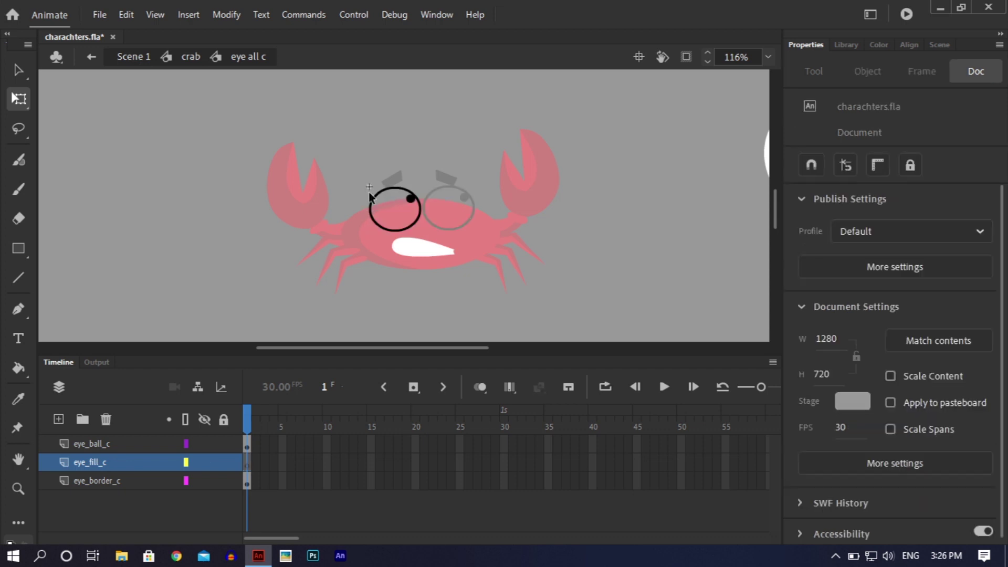
{"action": "left_click", "coordinate": [133, 480]}
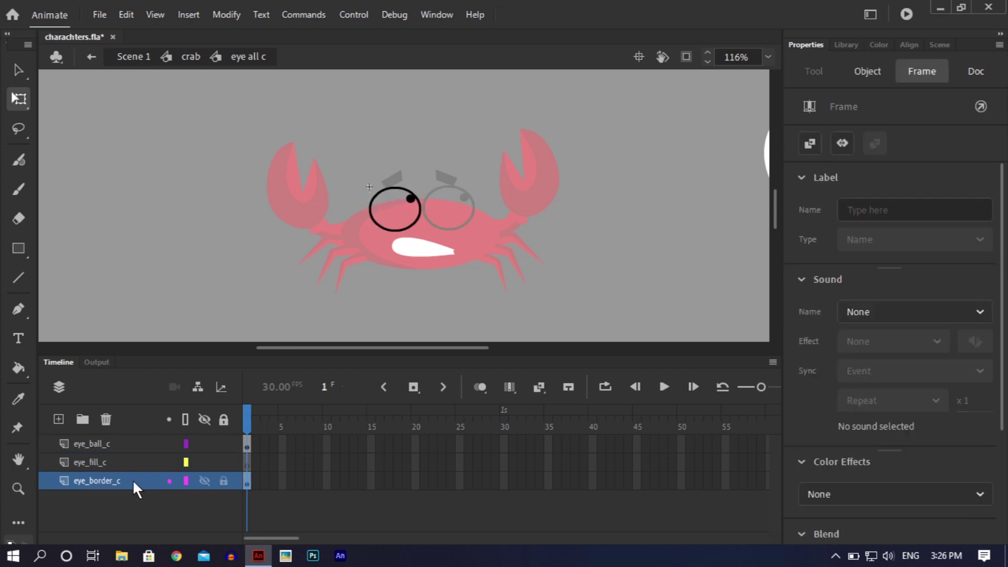
{"action": "key", "text": "ctrl+z"}
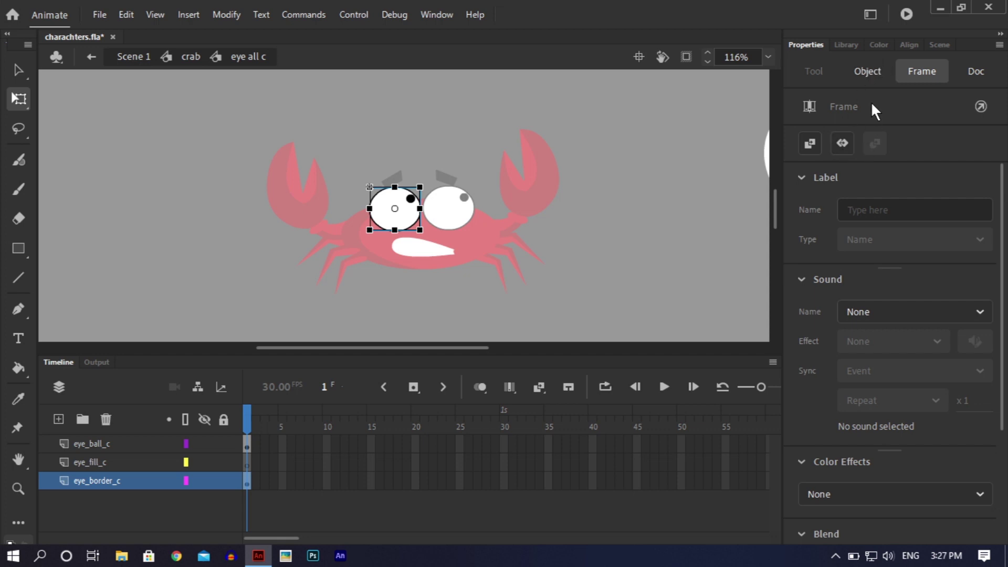
- Break apart the eye fill and eye border instances into shapes and return to the crab symbol
{"action": "left_click", "coordinate": [871, 71]}
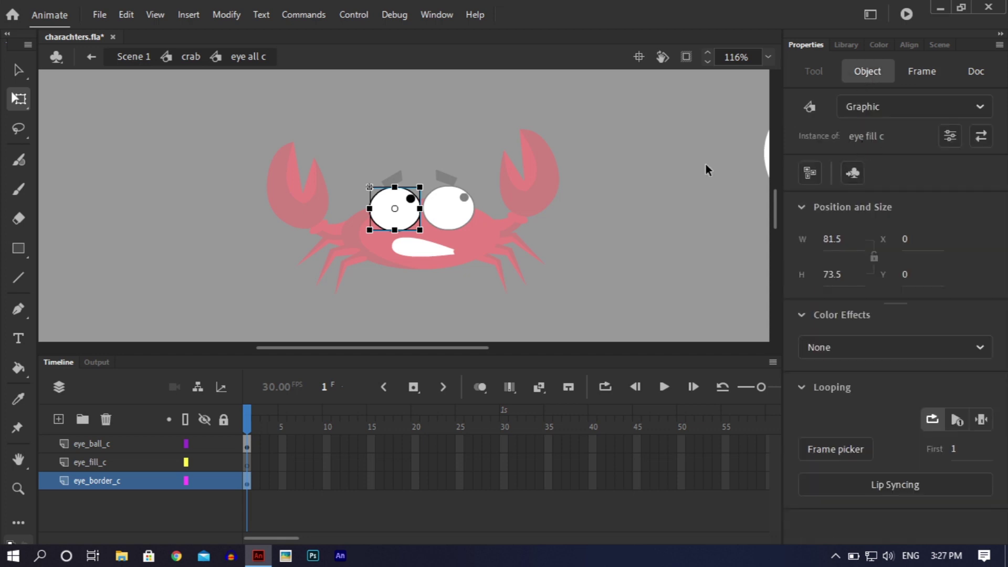
{"action": "key", "text": "ctrl+b"}
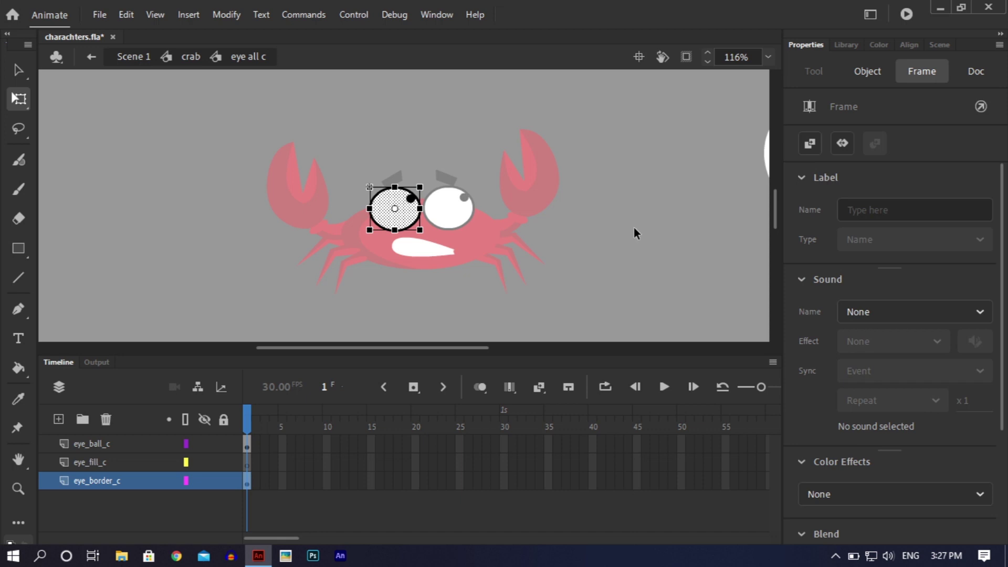
{"action": "left_click", "coordinate": [613, 250]}
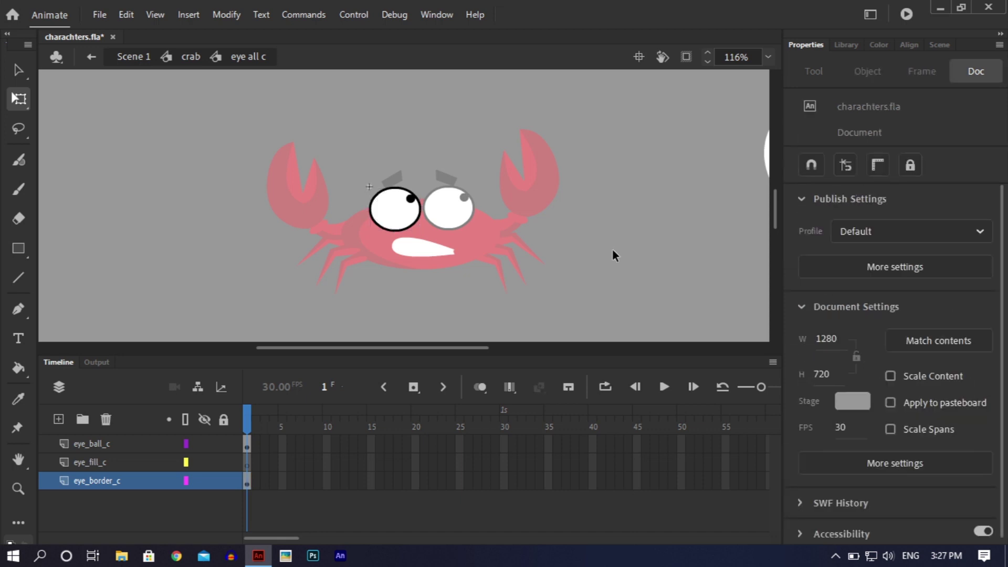
{"action": "left_click", "coordinate": [395, 233]}
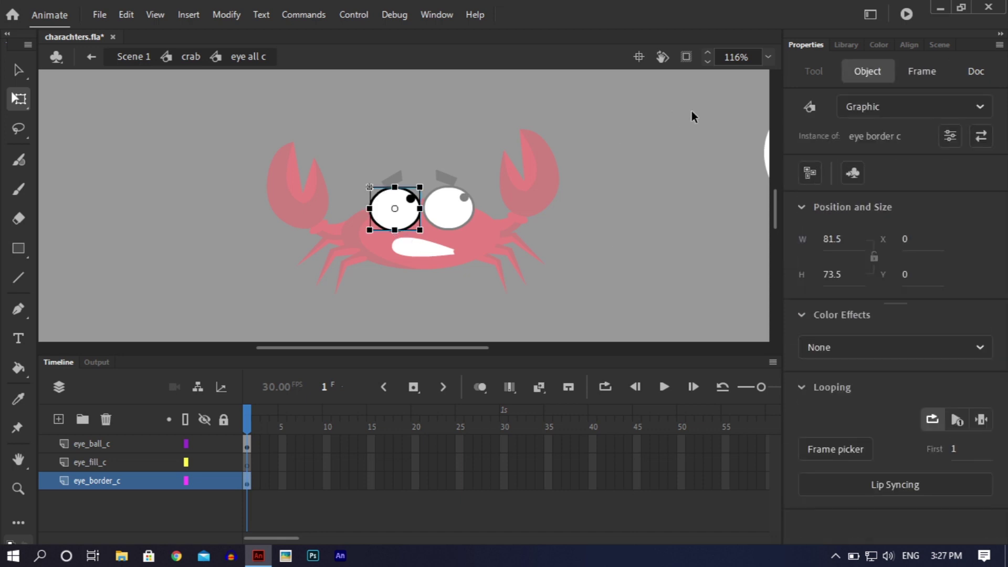
{"action": "key", "text": "ctrl+b"}
{"action": "double_click", "coordinate": [651, 266]}
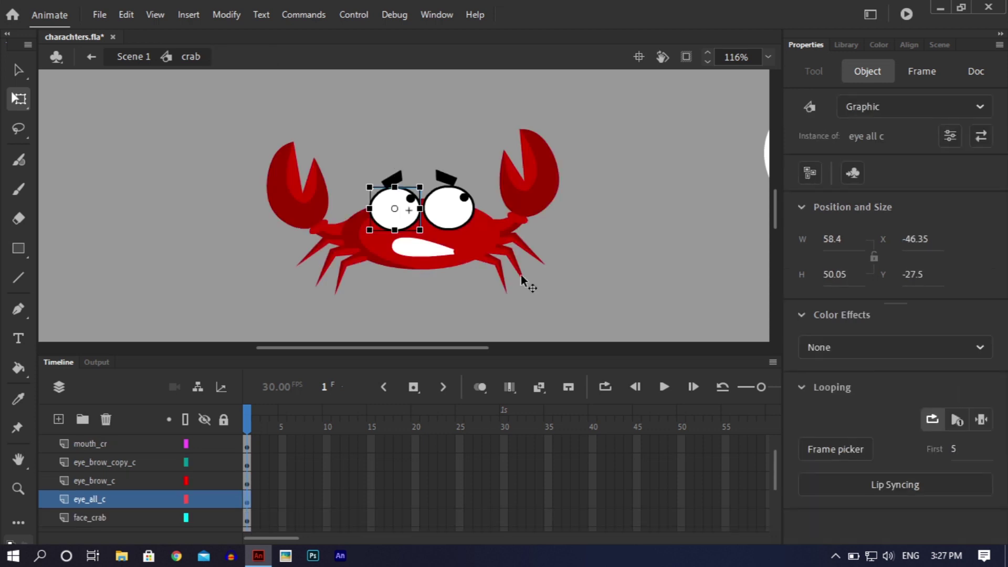
- Reopen the eye all c symbol and delete its empty eye_fill_c layer
{"action": "double_click", "coordinate": [391, 213]}
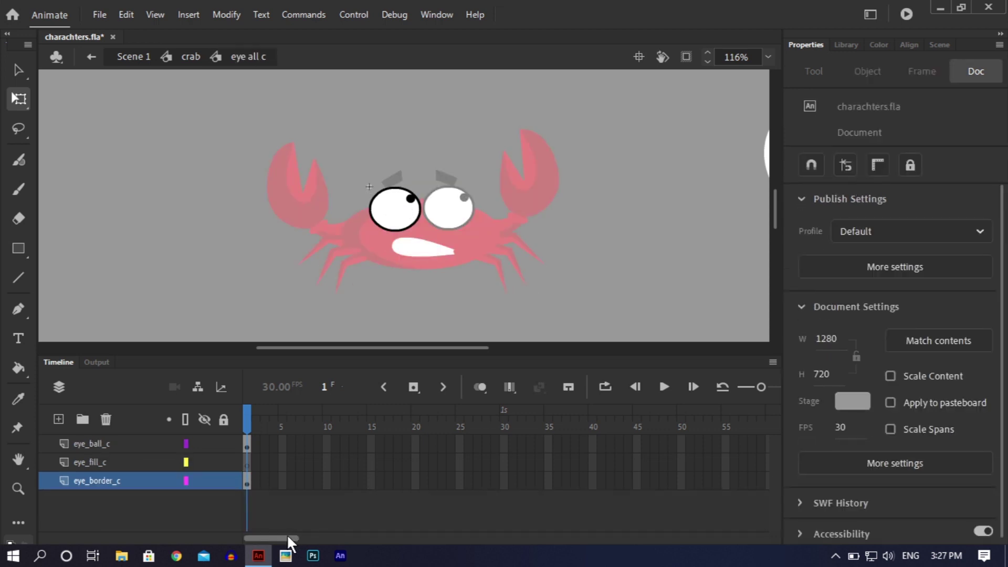
{"action": "left_click", "coordinate": [132, 461]}
{"action": "left_click", "coordinate": [106, 418]}
- Insert frames on the eye_ball_c and eye_border_c layers up to frame 561
{"action": "left_click_drag", "start_coordinate": [290, 538], "coordinate": [839, 528]}
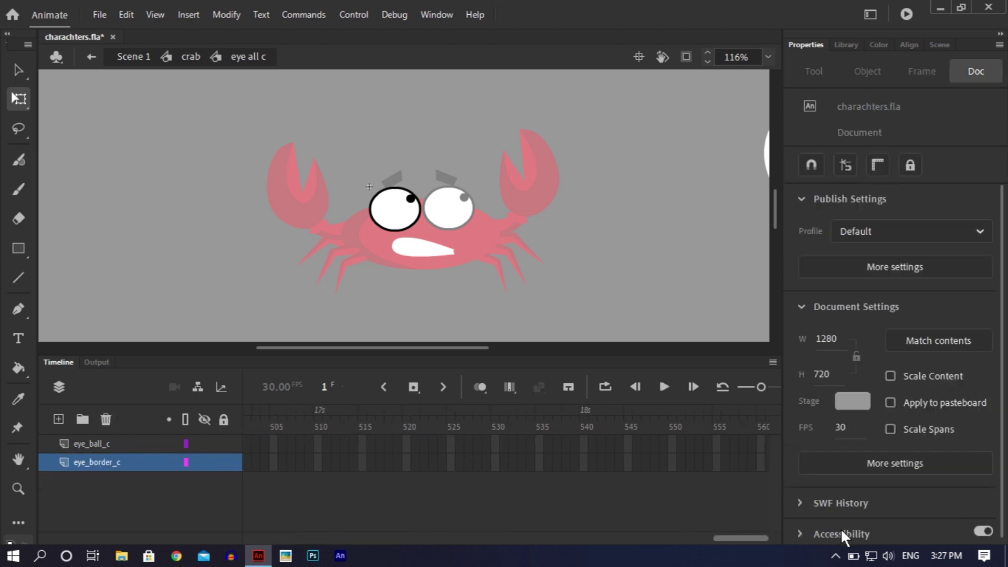
{"action": "left_click_drag", "start_coordinate": [624, 439], "coordinate": [800, 499]}
{"action": "right_click", "coordinate": [689, 458]}
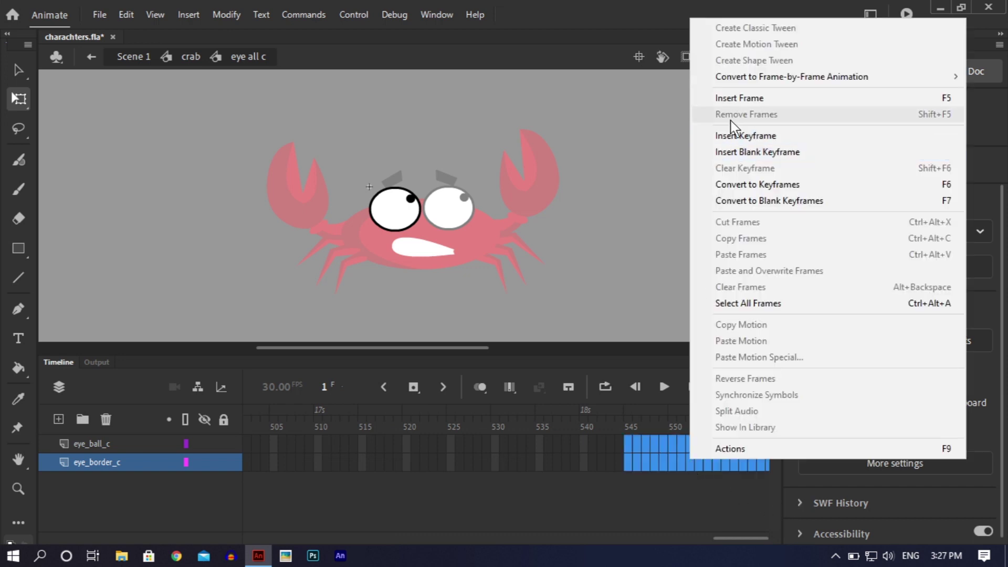
{"action": "left_click", "coordinate": [739, 98]}
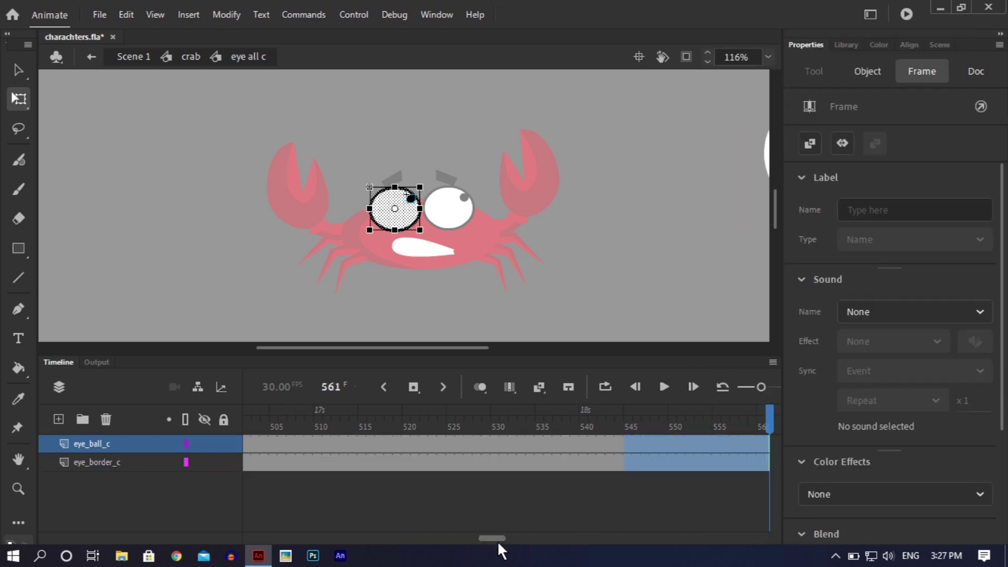
- Extend both layers of the eye all c symbol to frame 1120 and return to the crab symbol
{"action": "left_click_drag", "start_coordinate": [502, 538], "coordinate": [785, 530]}
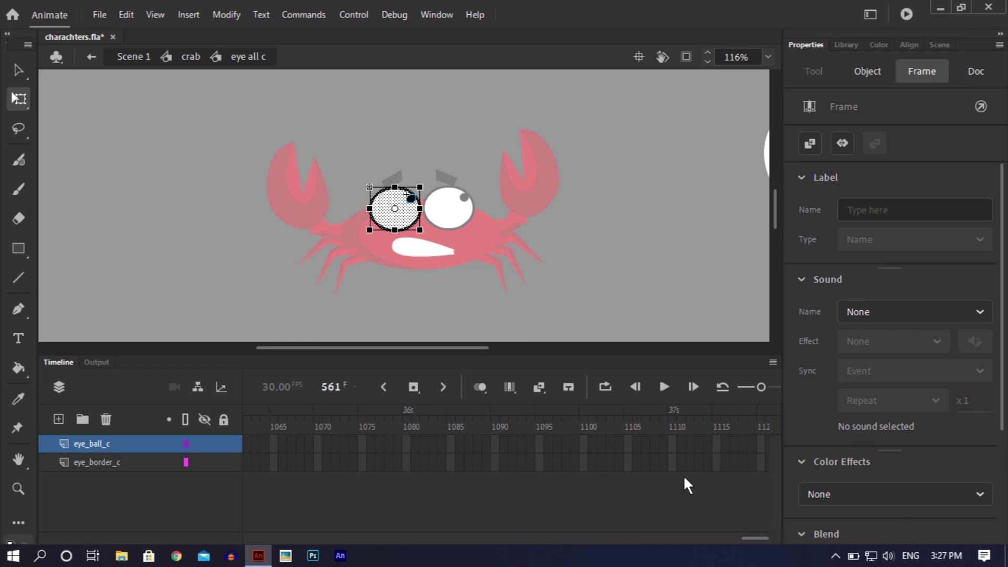
{"action": "left_click_drag", "start_coordinate": [624, 441], "coordinate": [759, 478]}
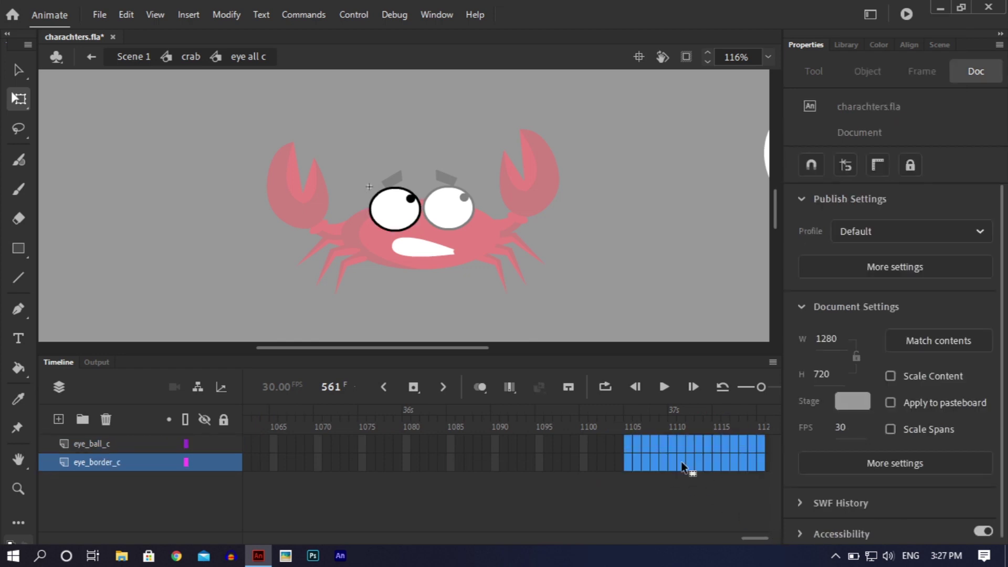
{"action": "right_click", "coordinate": [672, 459]}
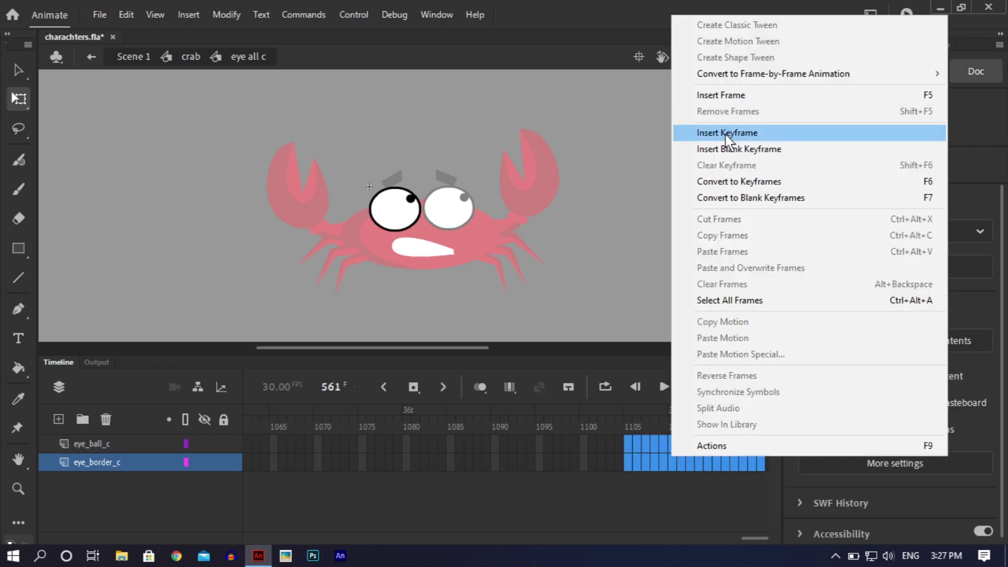
{"action": "left_click", "coordinate": [735, 96]}
{"action": "left_click", "coordinate": [629, 296]}
{"action": "key", "text": "ctrl+s"}
{"action": "double_click", "coordinate": [544, 300]}
{"action": "left_click", "coordinate": [544, 300]}
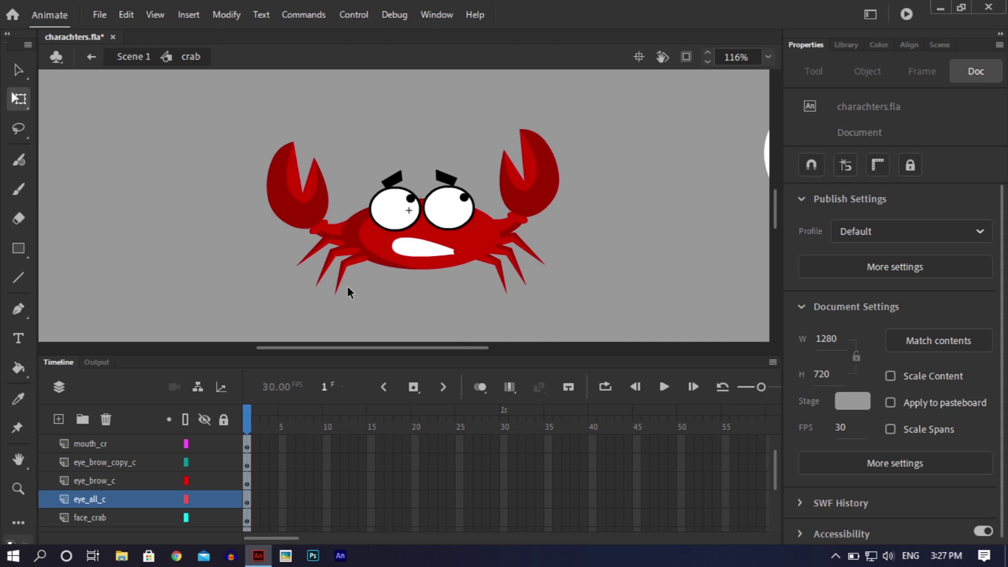
- Open the leg whole 5 c symbol and insert frames on both layers up to frame 559
{"action": "double_click", "coordinate": [493, 260]}
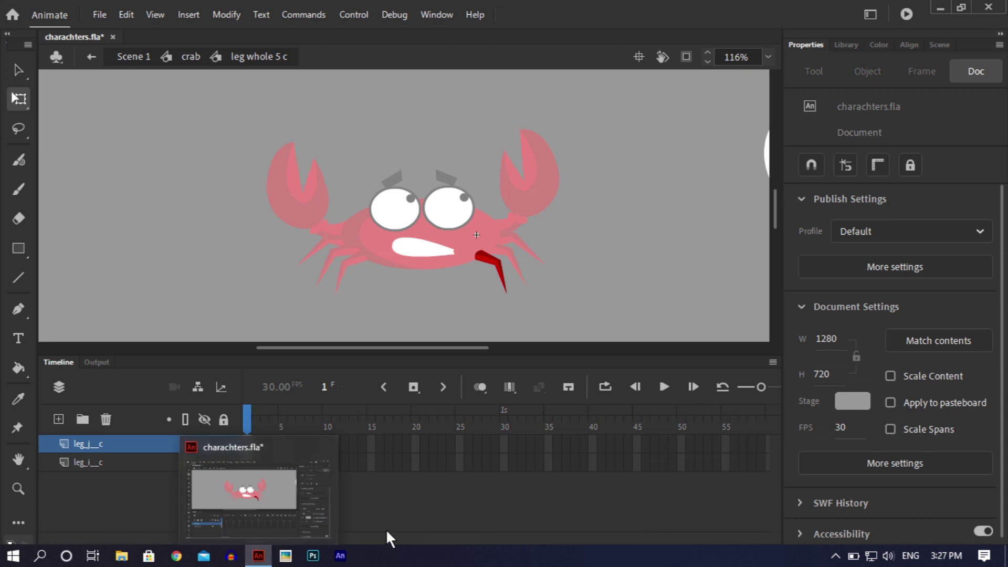
{"action": "left_click_drag", "start_coordinate": [267, 533], "coordinate": [819, 528]}
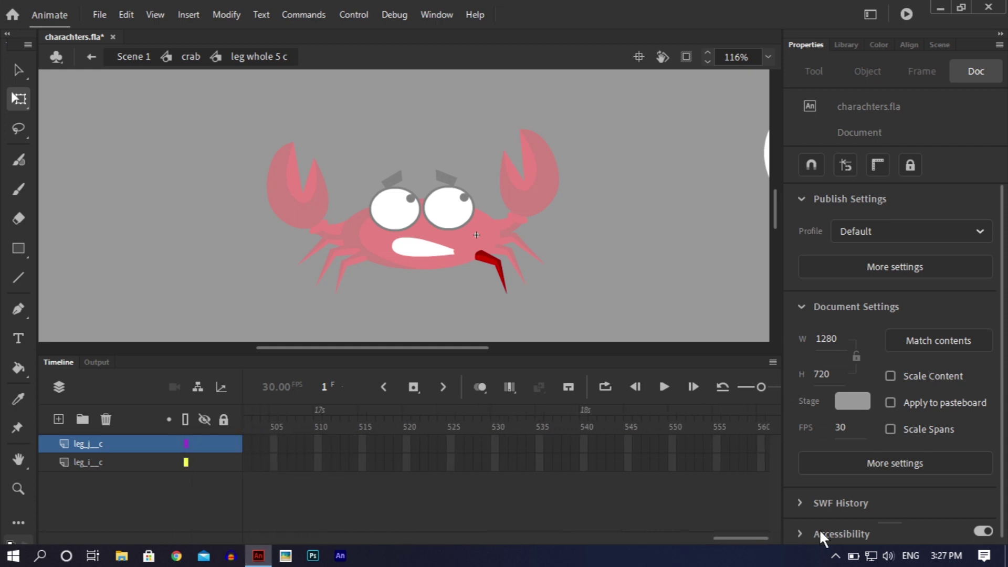
{"action": "left_click_drag", "start_coordinate": [641, 439], "coordinate": [748, 474]}
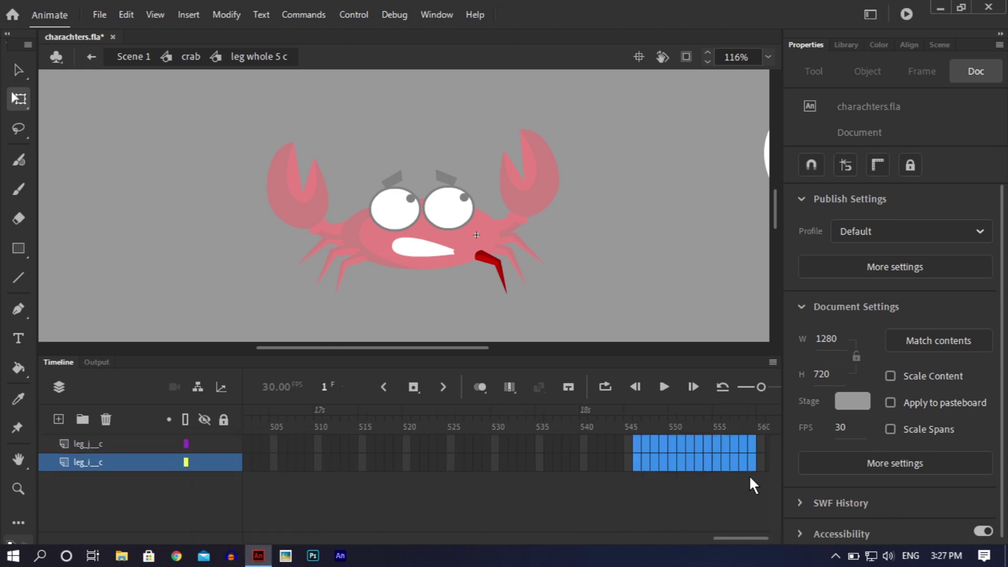
{"action": "right_click", "coordinate": [659, 462]}
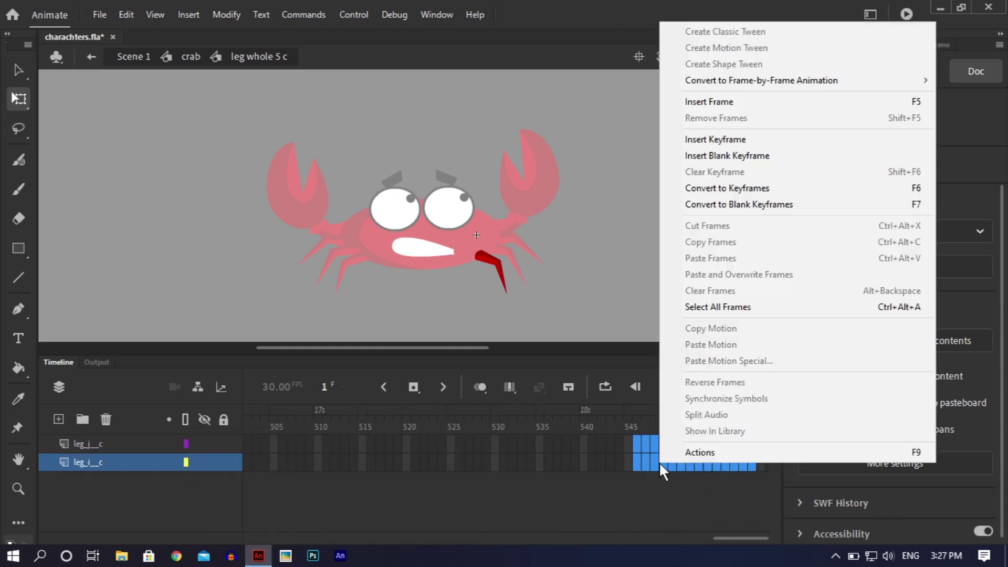
{"action": "left_click", "coordinate": [749, 101]}
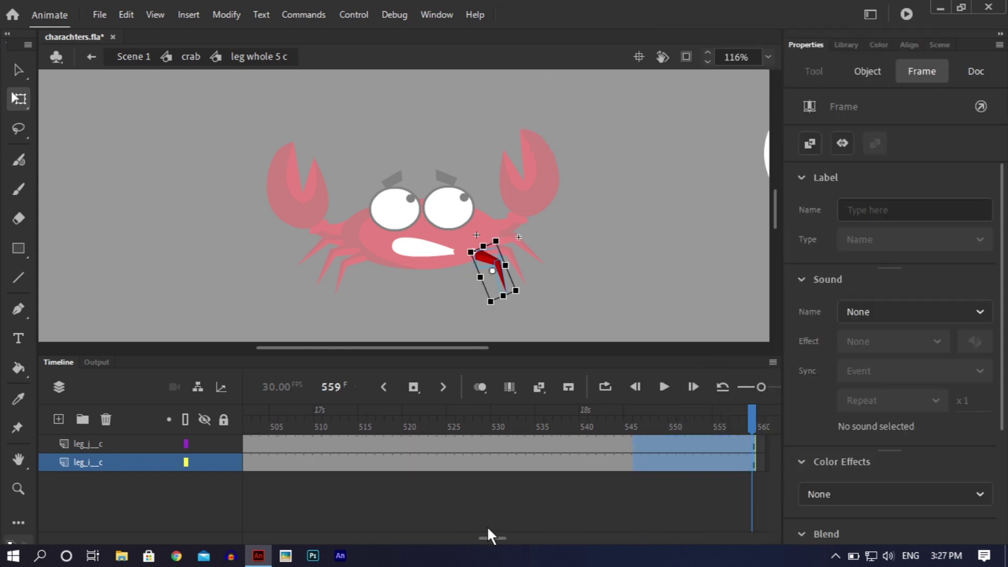
- Extend both layers of the leg whole 5 c symbol to about frame 1119 and return to the crab symbol
{"action": "left_click_drag", "start_coordinate": [489, 536], "coordinate": [749, 531]}
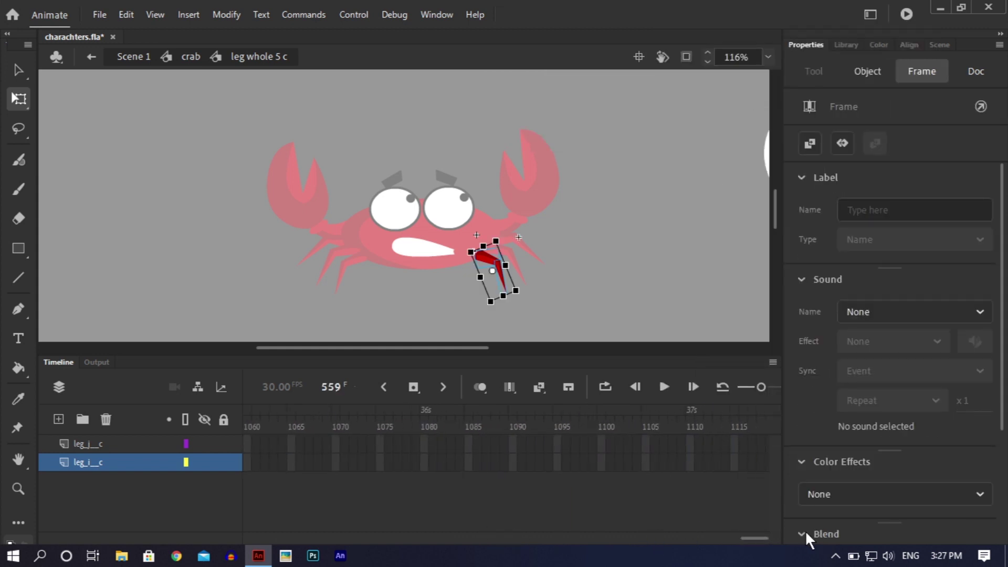
{"action": "left_click_drag", "start_coordinate": [606, 440], "coordinate": [878, 492]}
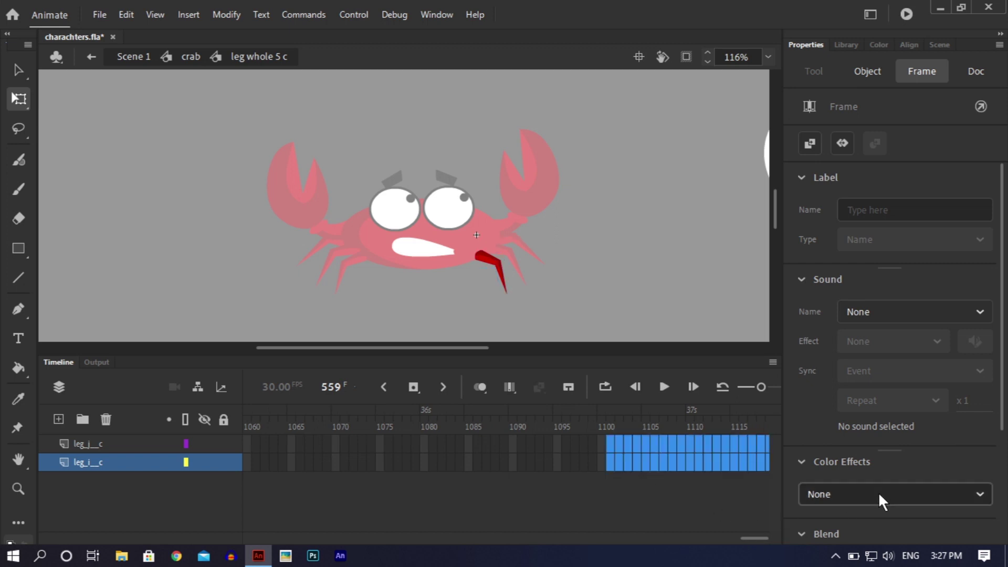
{"action": "right_click", "coordinate": [701, 455]}
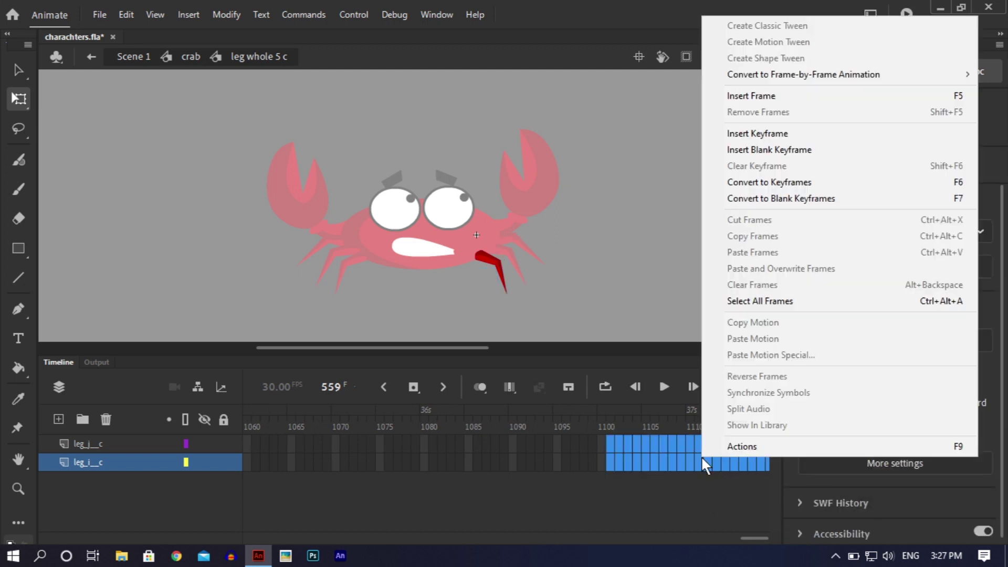
{"action": "left_click", "coordinate": [754, 102]}
{"action": "double_click", "coordinate": [612, 259]}
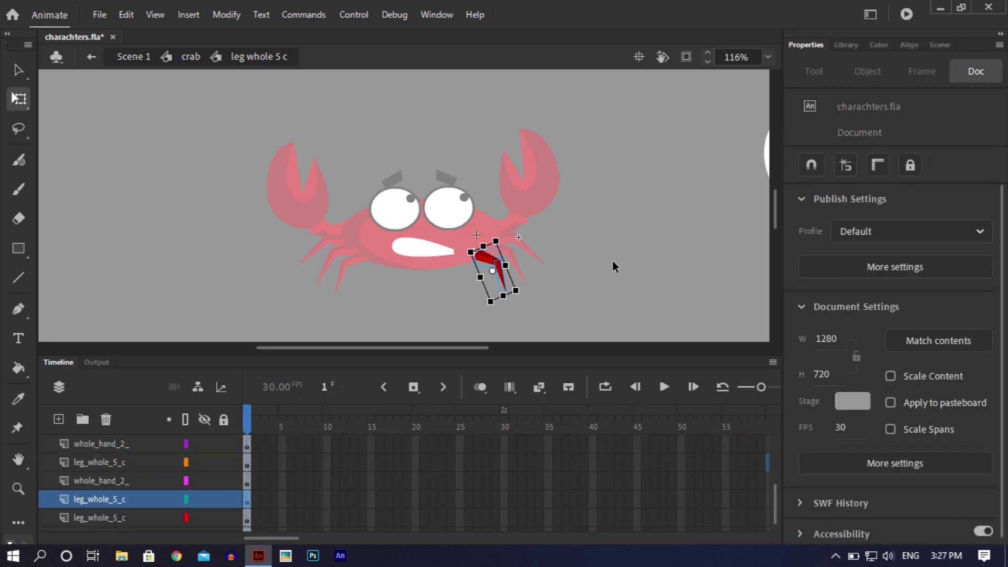
- Open the crab's eye, leg and hand symbols in turn to check the length of their timelines
{"action": "double_click", "coordinate": [403, 210]}
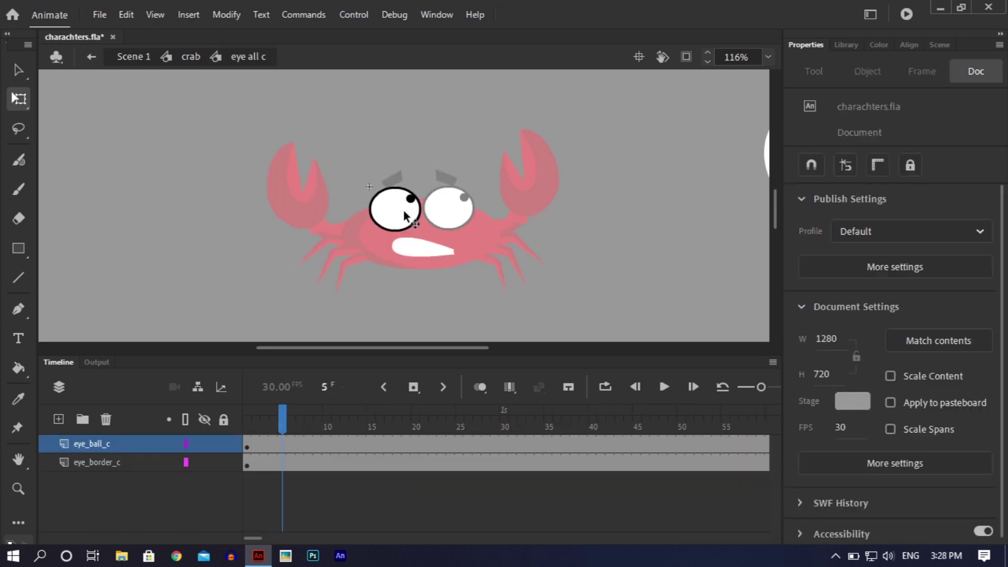
{"action": "double_click", "coordinate": [335, 256]}
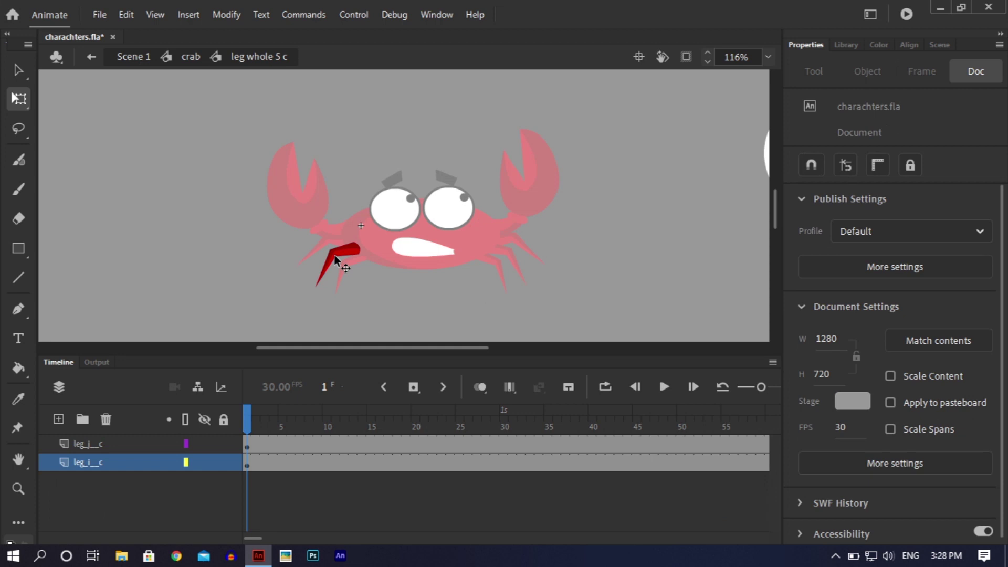
{"action": "double_click", "coordinate": [217, 239]}
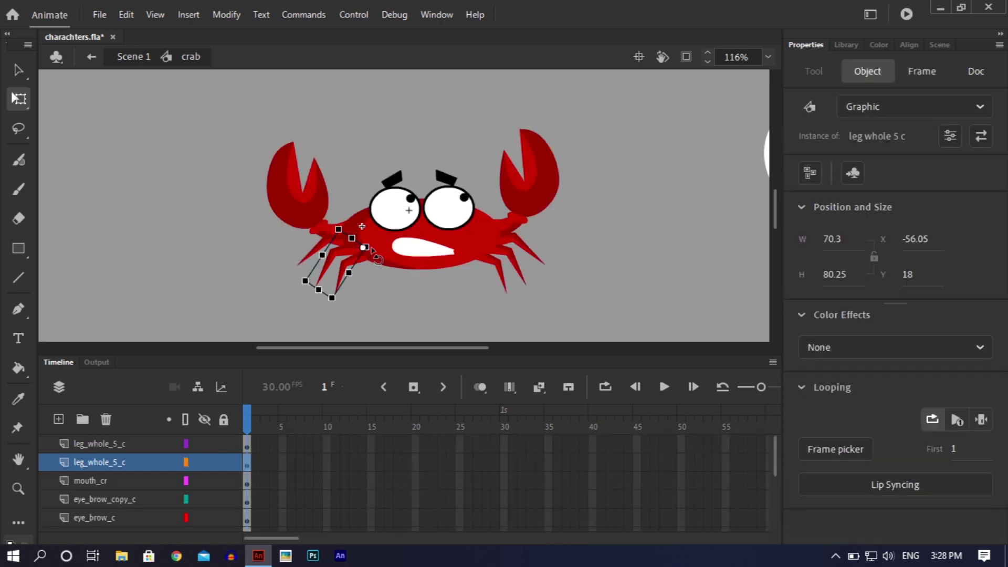
{"action": "double_click", "coordinate": [401, 210]}
{"action": "double_click", "coordinate": [598, 228]}
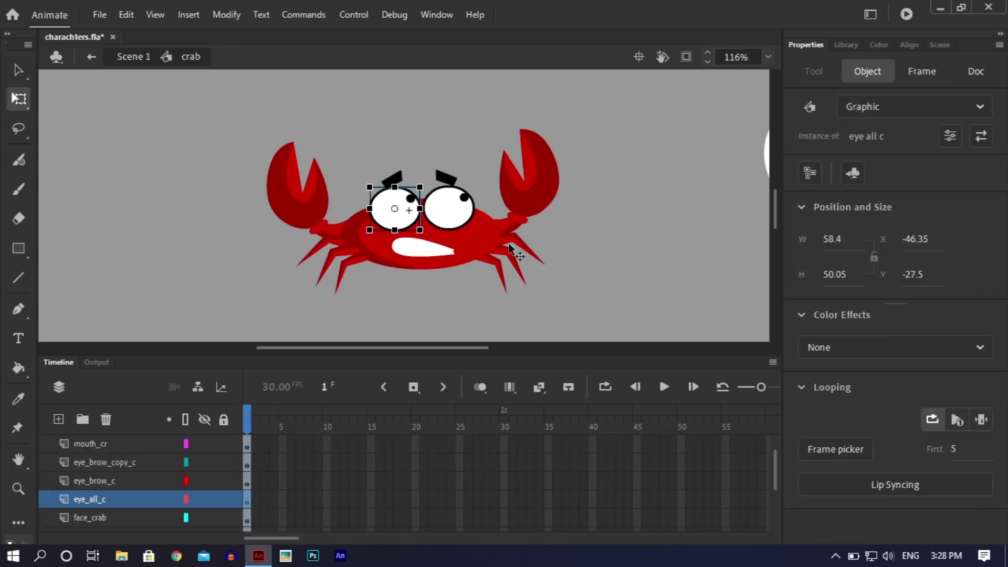
{"action": "double_click", "coordinate": [514, 228]}
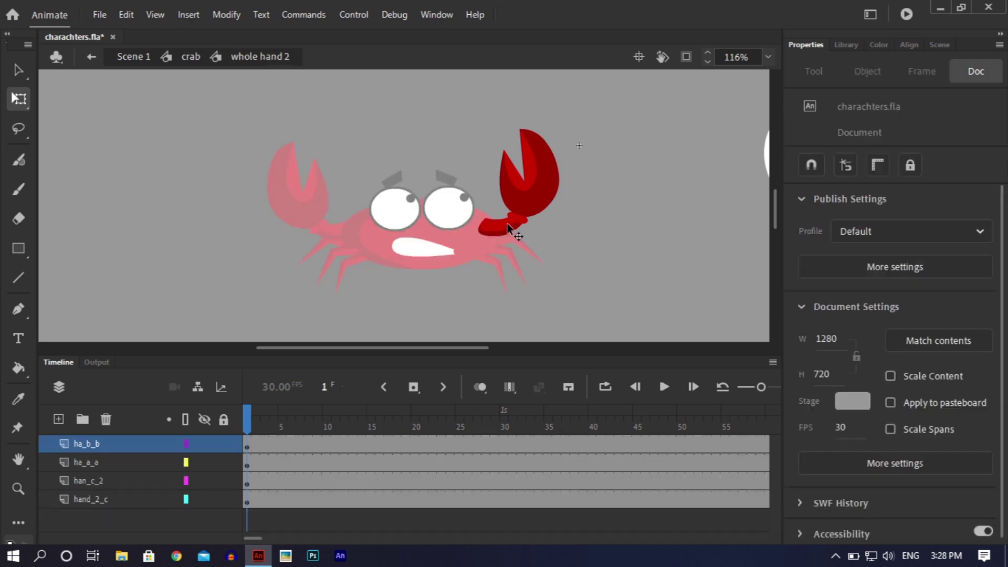
- Leave the whole hand 2 symbol for the crab symbol and save the file
{"action": "double_click", "coordinate": [601, 231]}
{"action": "left_click", "coordinate": [411, 315]}
{"action": "key", "text": "ctrl+s"}
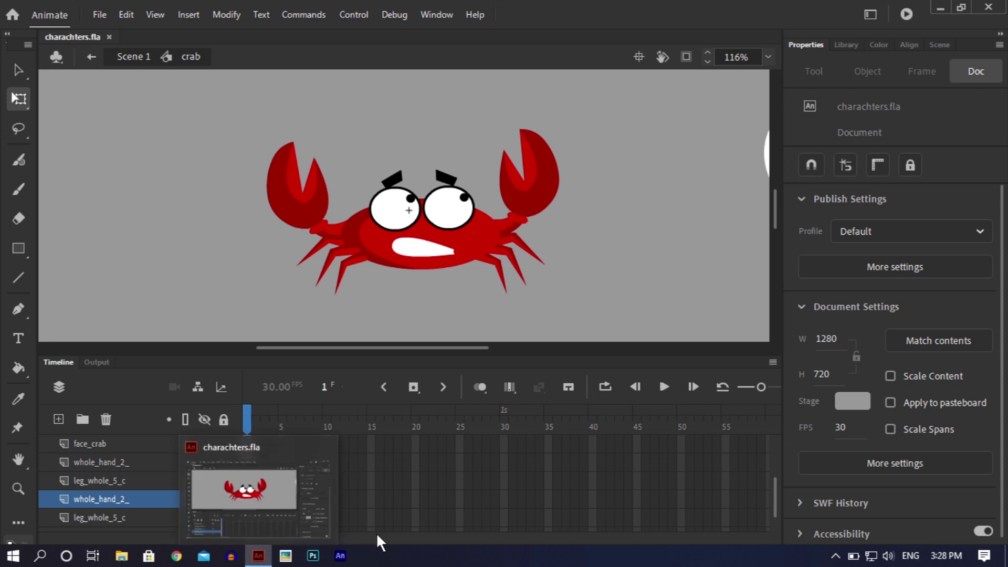
- Insert frames on all layers of the crab symbol up to frame 561
{"action": "left_click_drag", "start_coordinate": [294, 534], "coordinate": [745, 530]}
{"action": "left_click_drag", "start_coordinate": [669, 436], "coordinate": [766, 531]}
{"action": "right_click", "coordinate": [698, 454]}
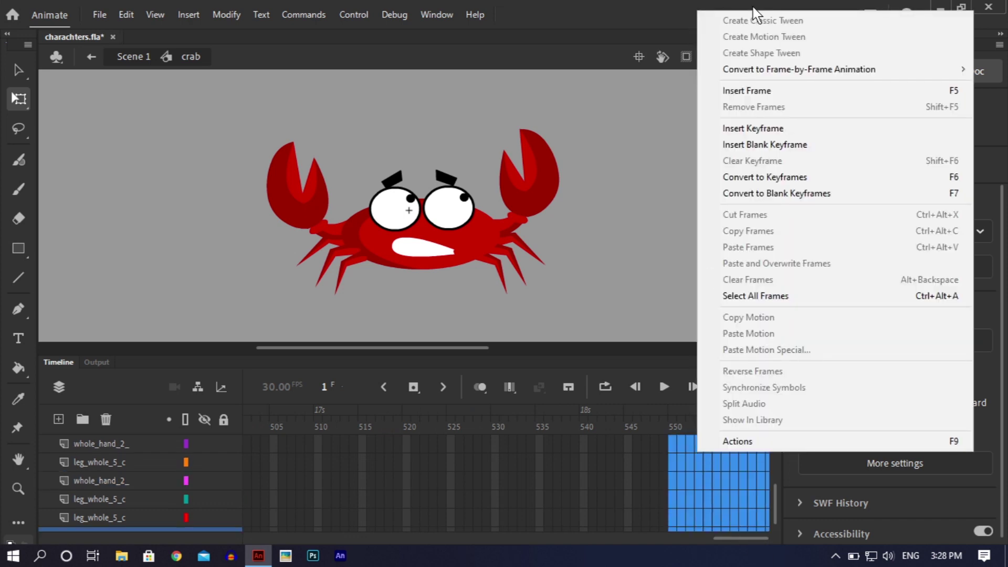
{"action": "left_click", "coordinate": [745, 91]}
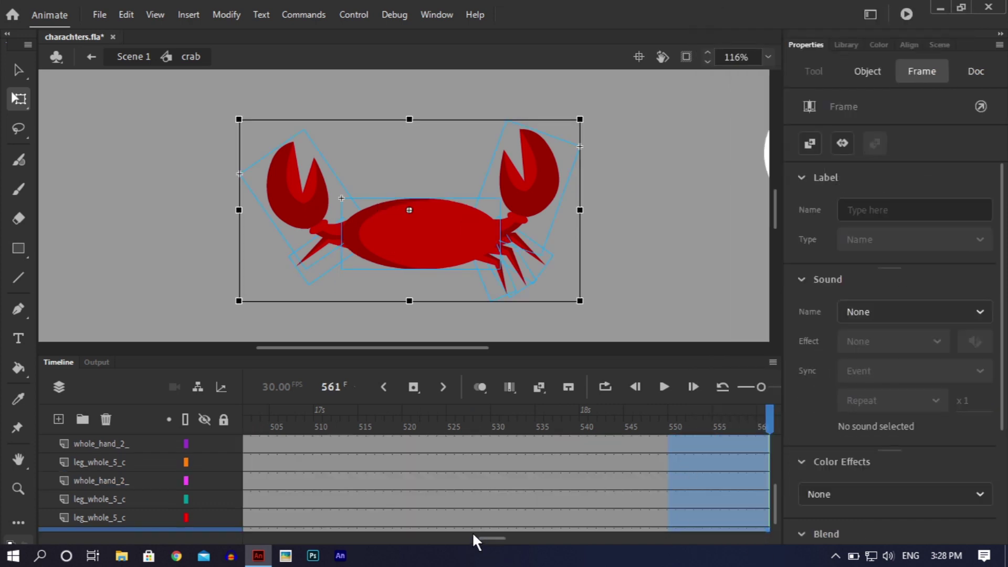
- Extend all layers of the crab symbol to frame 1120 and save the file
{"action": "left_click_drag", "start_coordinate": [488, 538], "coordinate": [649, 170]}
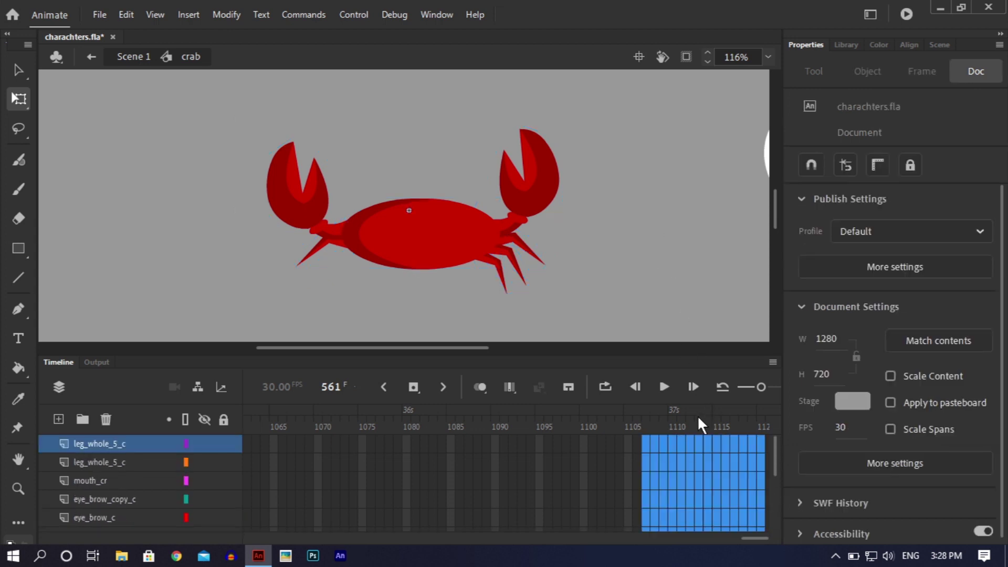
{"action": "right_click", "coordinate": [684, 459]}
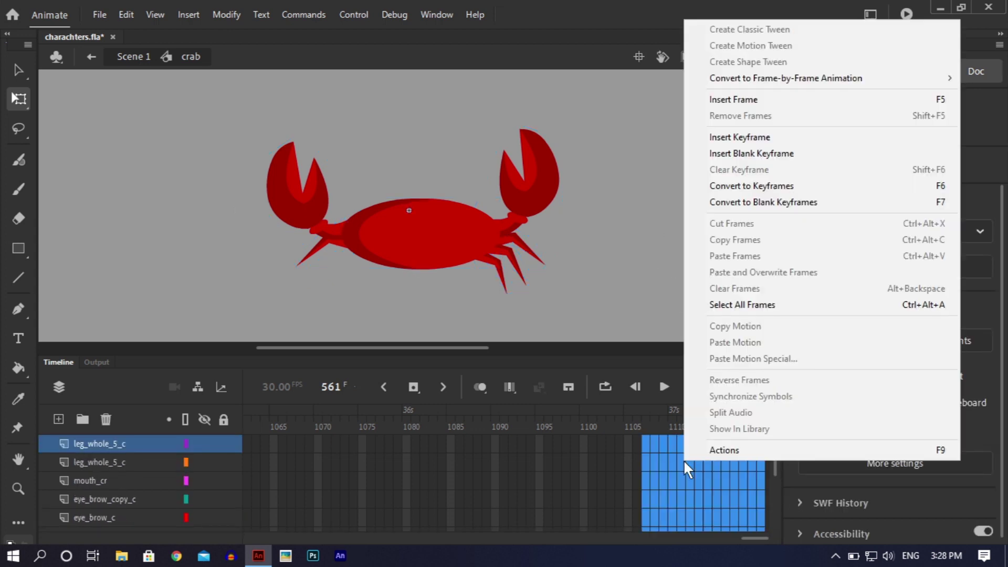
{"action": "left_click", "coordinate": [708, 99]}
{"action": "left_click", "coordinate": [649, 259]}
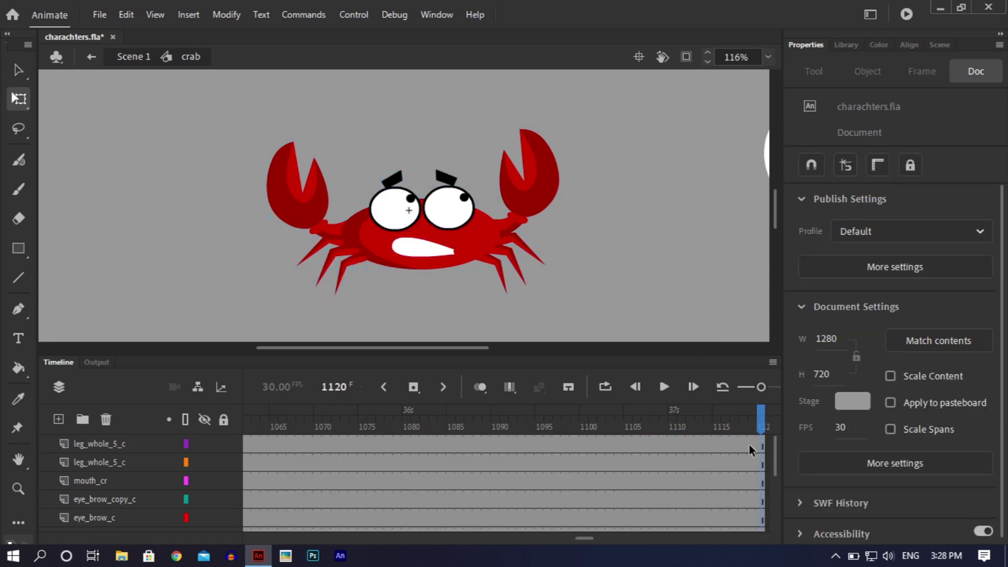
{"action": "left_click_drag", "start_coordinate": [761, 433], "coordinate": [102, 546]}
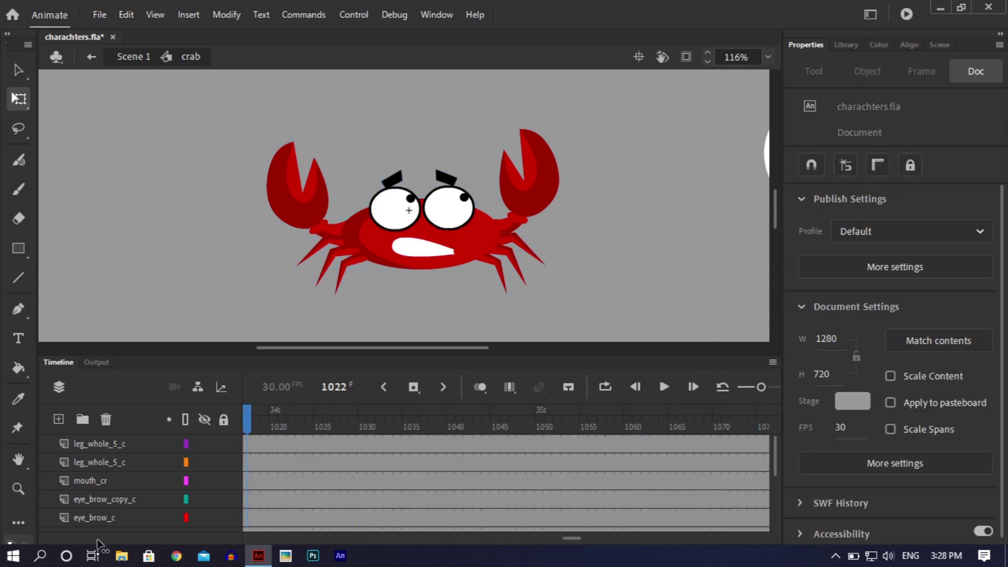
{"action": "left_click_drag", "start_coordinate": [573, 537], "coordinate": [178, 533]}
{"action": "key", "text": "ctrl+s"}
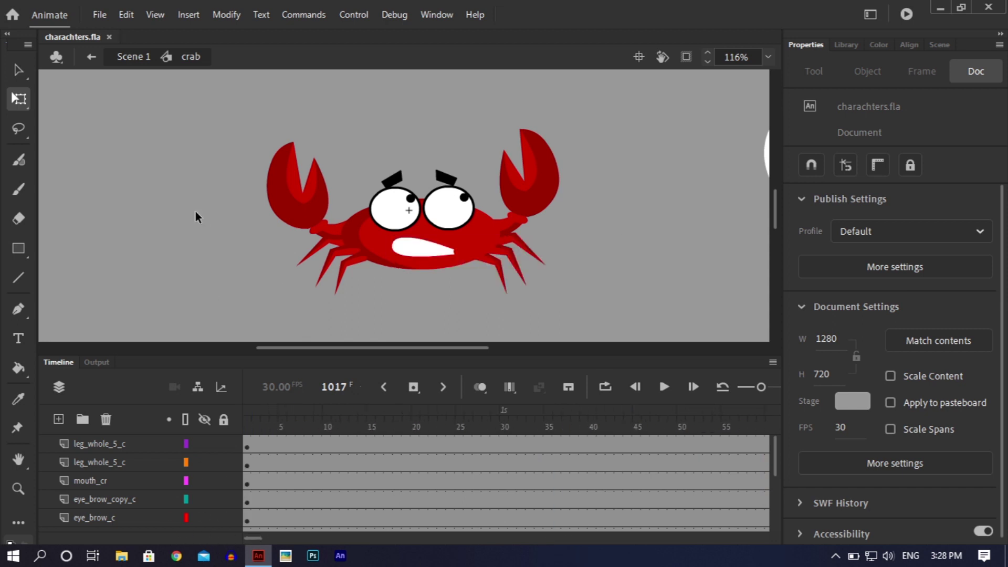
- Reopen the crab symbol from Scene 1 and examine its leg and hand instances, including the Duplicate Symbol option for the hand
{"action": "double_click", "coordinate": [195, 211]}
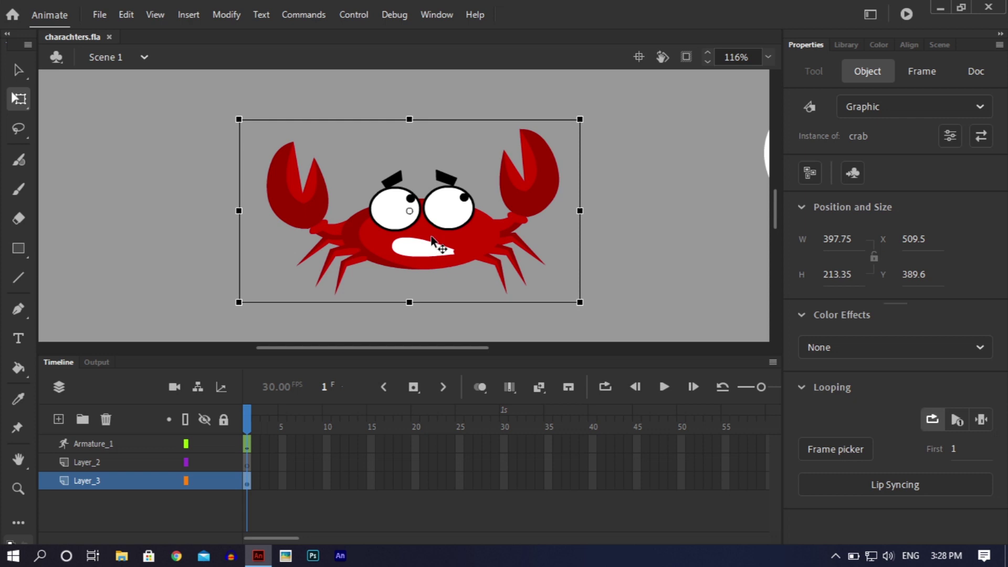
{"action": "double_click", "coordinate": [431, 241]}
{"action": "left_click", "coordinate": [354, 260]}
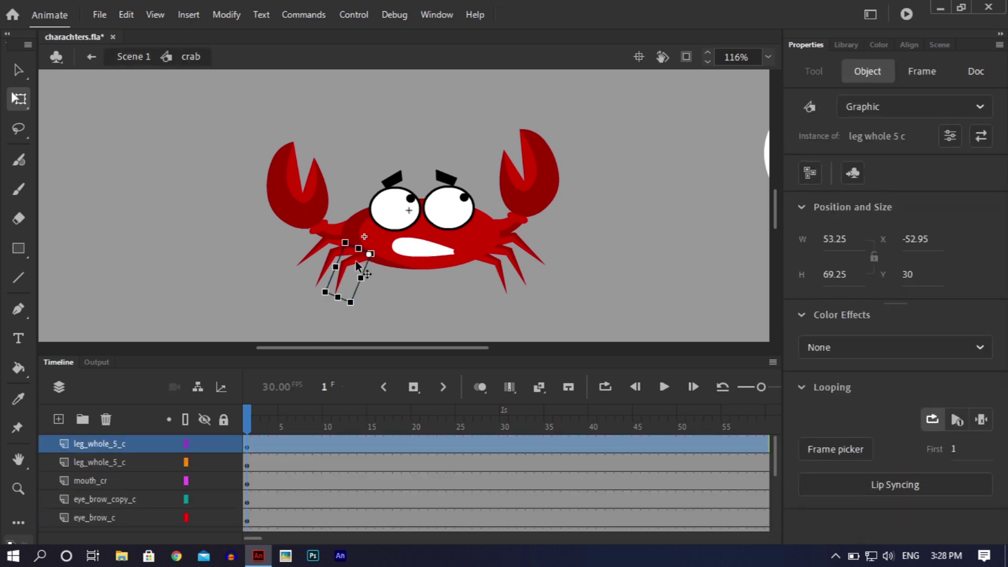
{"action": "left_click", "coordinate": [329, 257]}
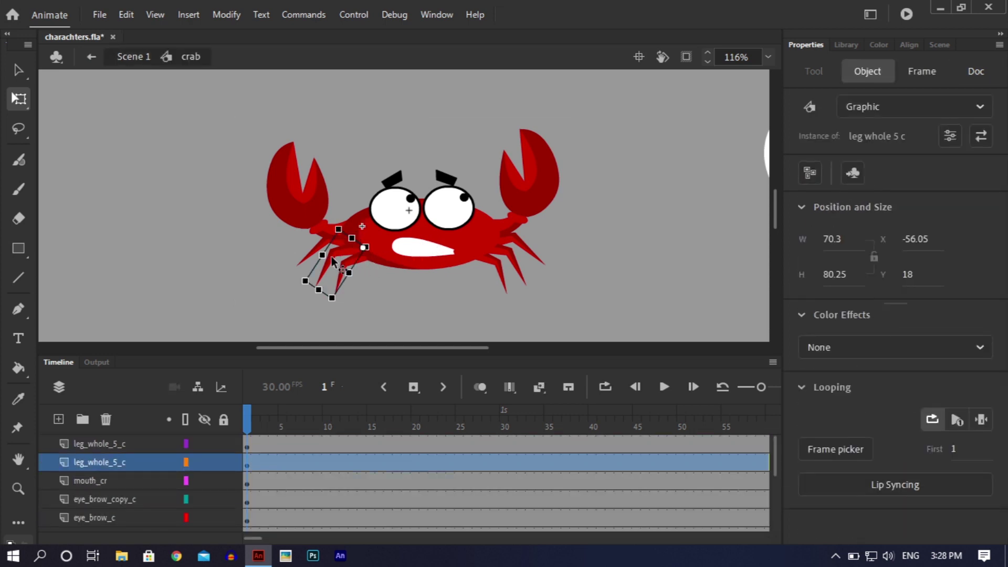
{"action": "left_click", "coordinate": [440, 311]}
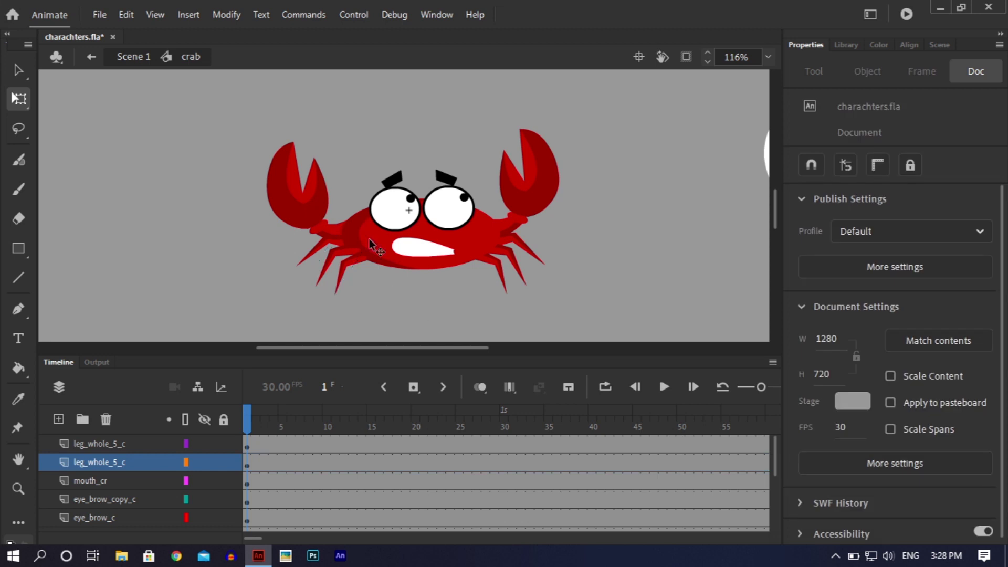
{"action": "left_click", "coordinate": [300, 201]}
{"action": "left_click", "coordinate": [515, 188]}
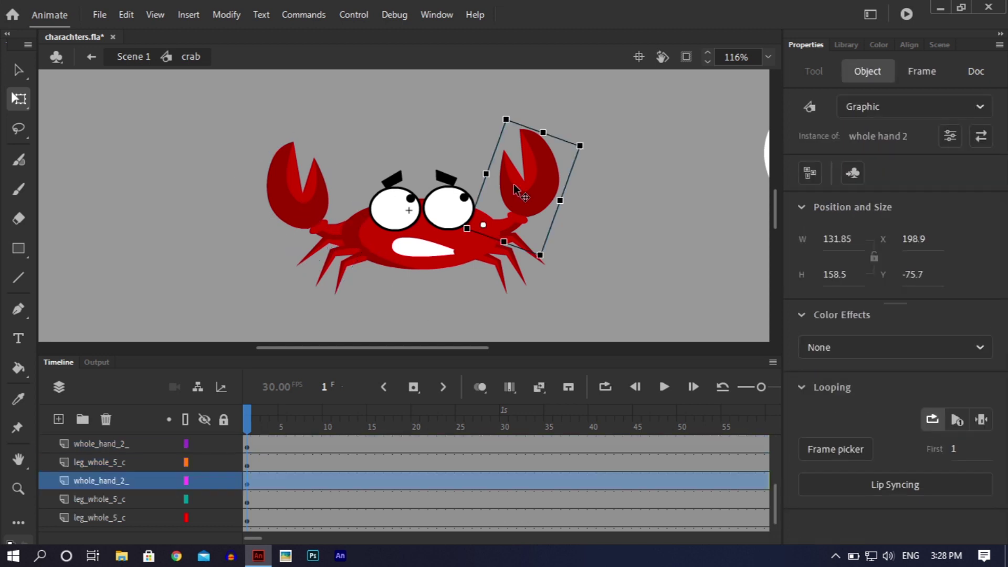
{"action": "right_click", "coordinate": [516, 191]}
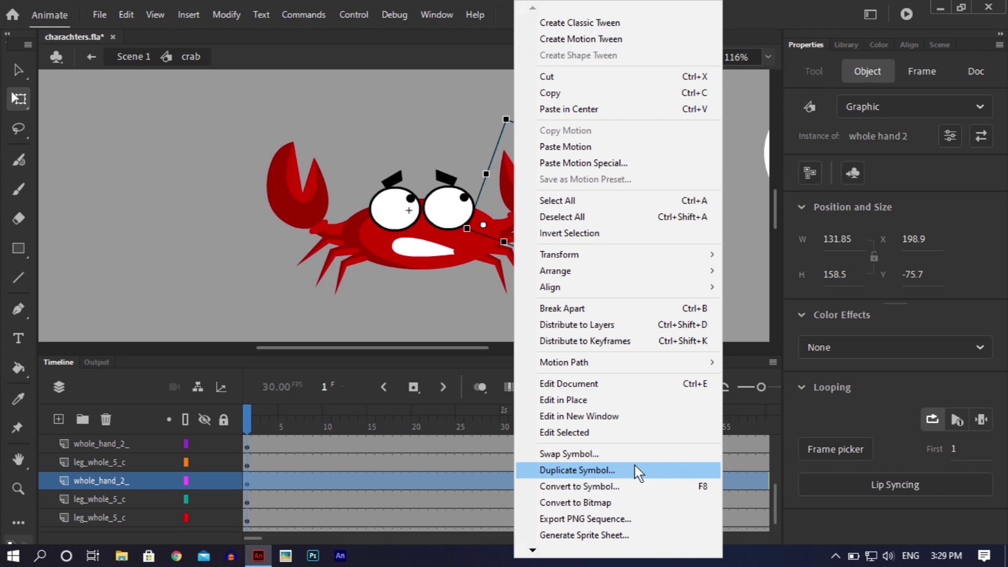
{"action": "left_click", "coordinate": [379, 270]}
{"action": "left_click", "coordinate": [577, 249]}
{"action": "key", "text": "ctrl+s"}
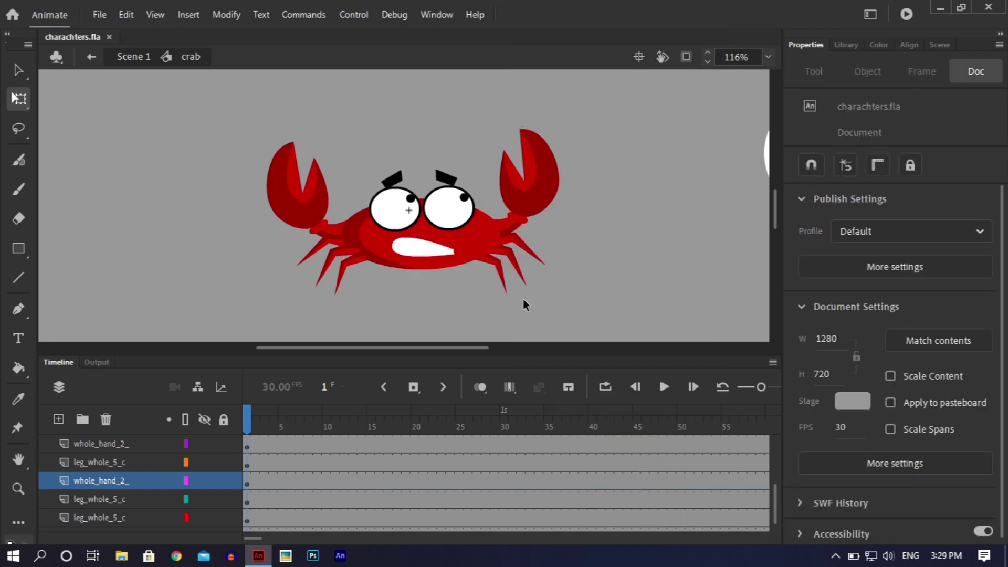
- Return to Scene 1 and open the heron's head symbol for editing
{"action": "double_click", "coordinate": [413, 323]}
{"action": "left_click", "coordinate": [414, 323]}
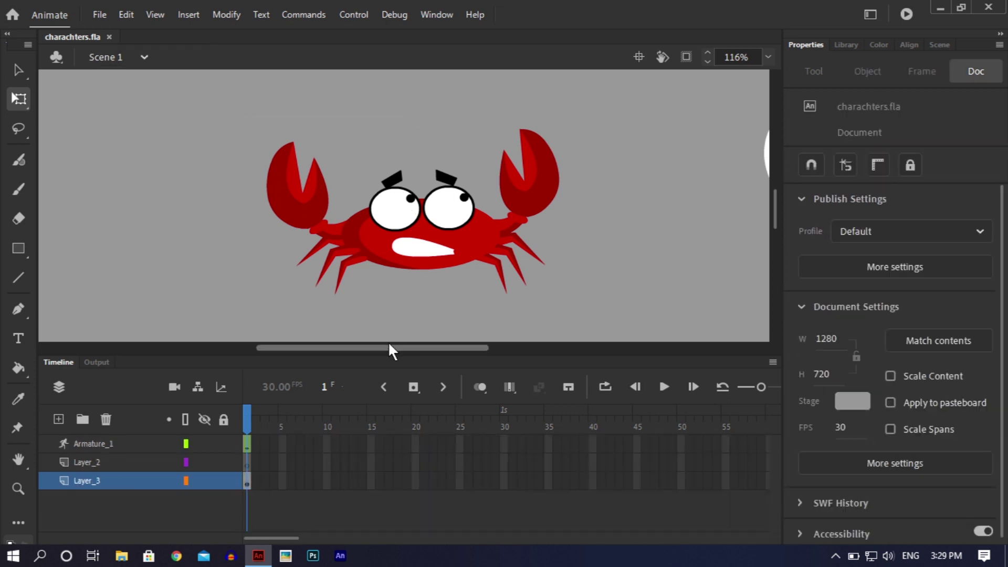
{"action": "left_click_drag", "start_coordinate": [385, 347], "coordinate": [485, 357]}
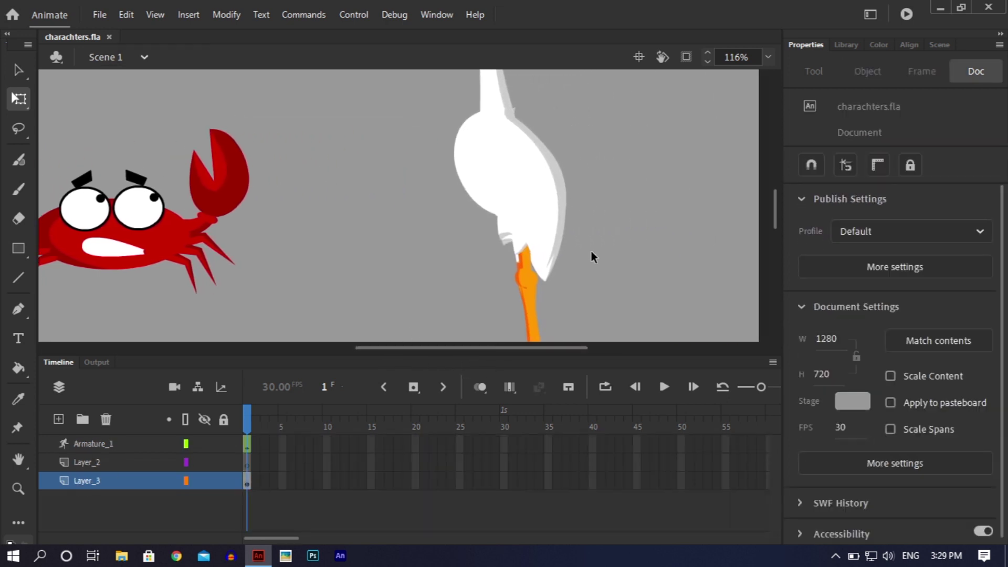
{"action": "key", "text": "ctrl+minus"}
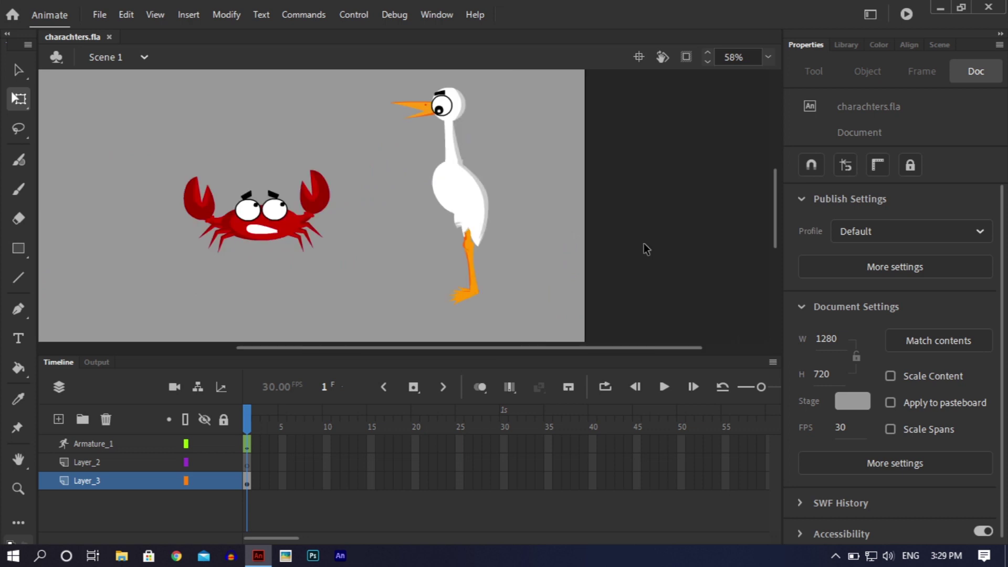
{"action": "double_click", "coordinate": [461, 110]}
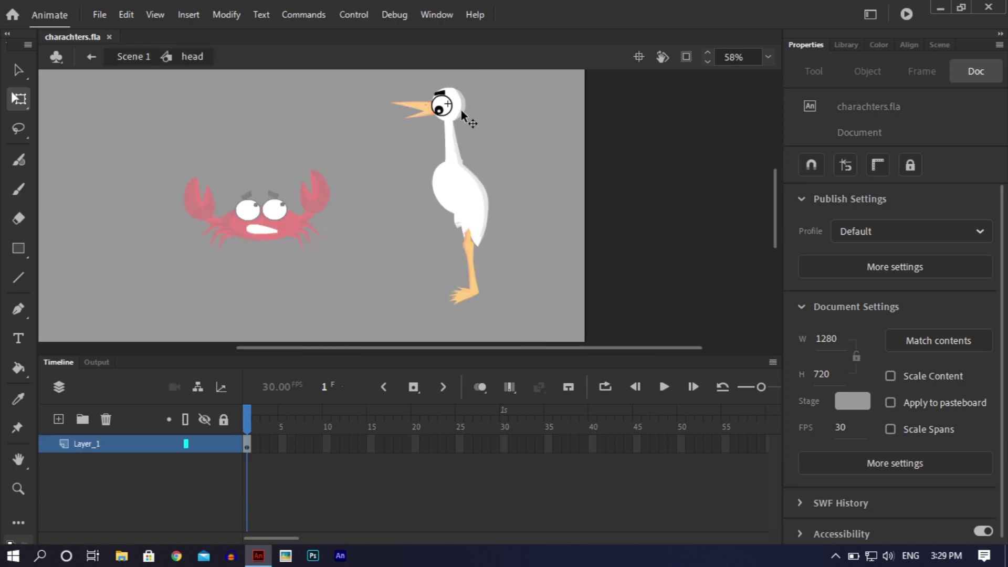
- Distribute the heron's eye and head shape to separate layers and delete the empty Layer_1
{"action": "left_click_drag", "start_coordinate": [470, 83], "coordinate": [403, 137]}
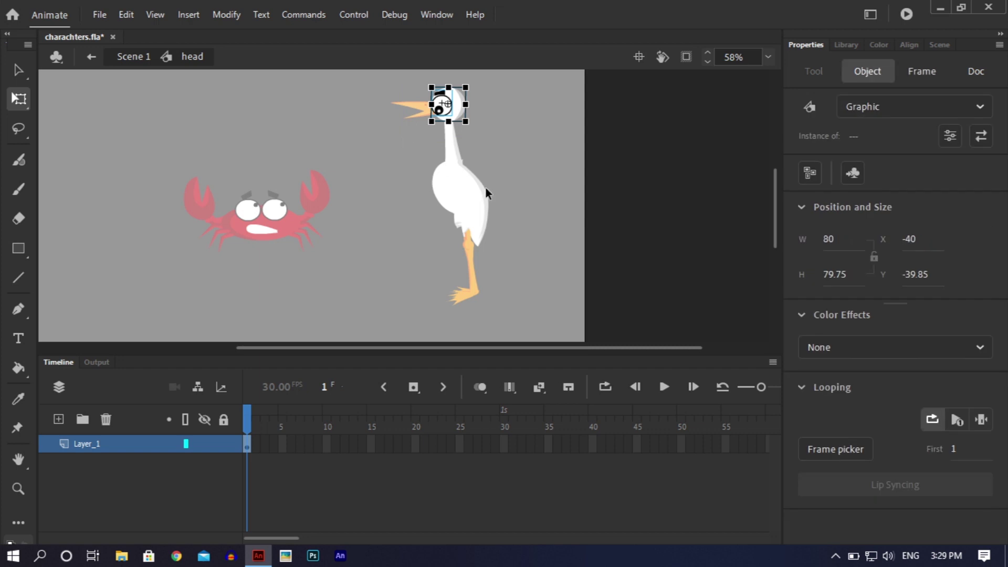
{"action": "key", "text": "ctrl+shift+d"}
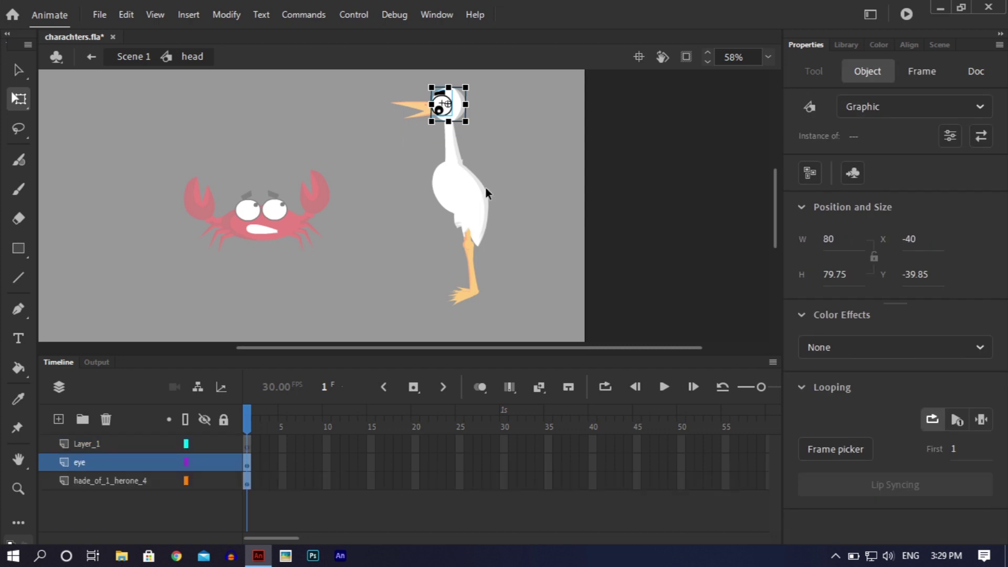
{"action": "left_click", "coordinate": [112, 444]}
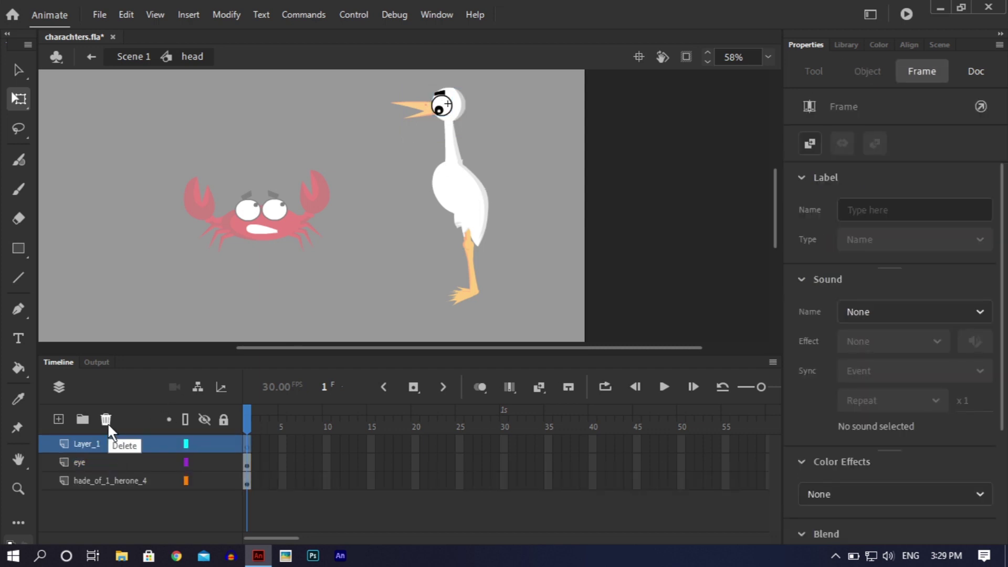
{"action": "left_click", "coordinate": [107, 422]}
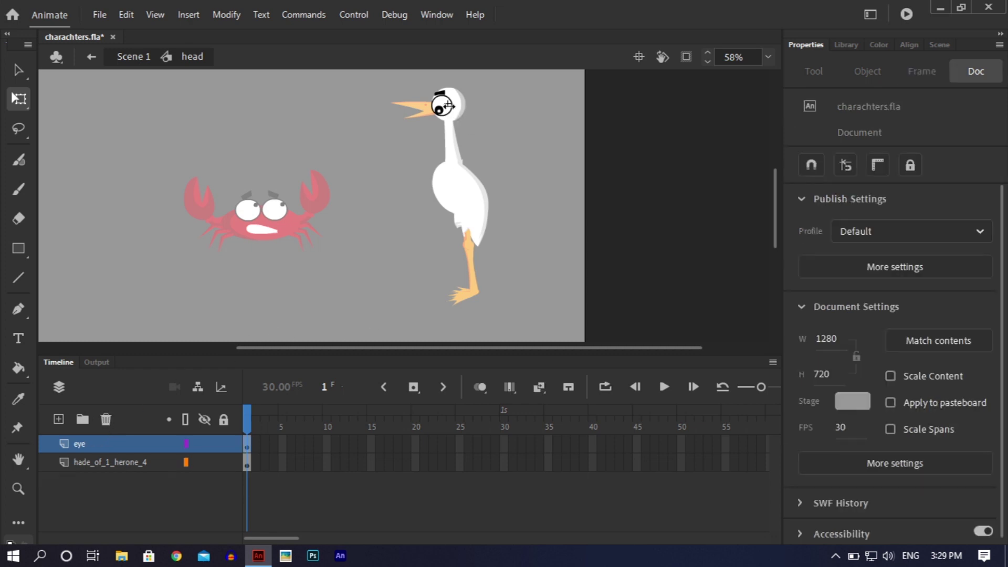
- Open the heron's eye symbol and insert frames on its three layers up to frame 561
{"action": "double_click", "coordinate": [447, 107]}
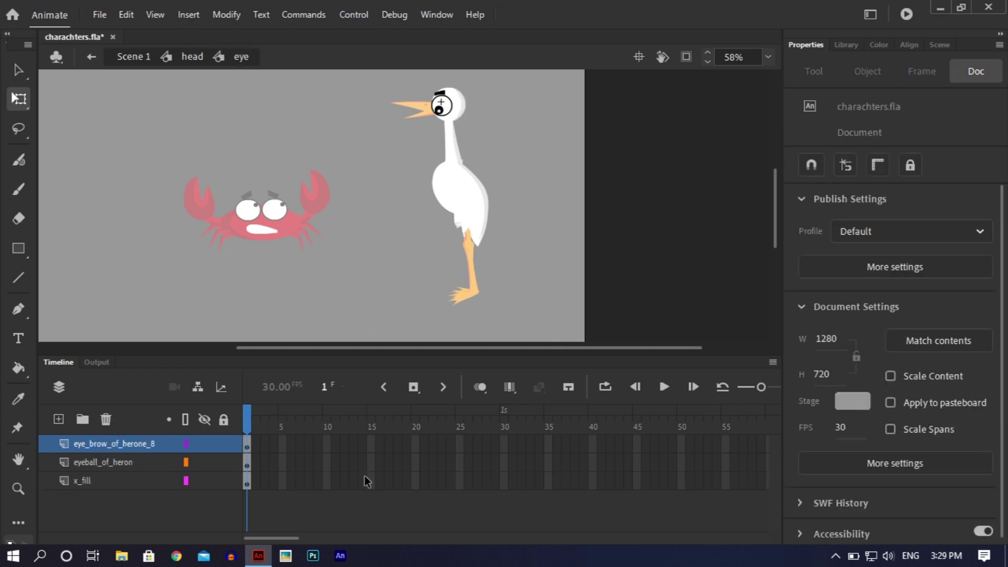
{"action": "left_click_drag", "start_coordinate": [285, 538], "coordinate": [874, 537]}
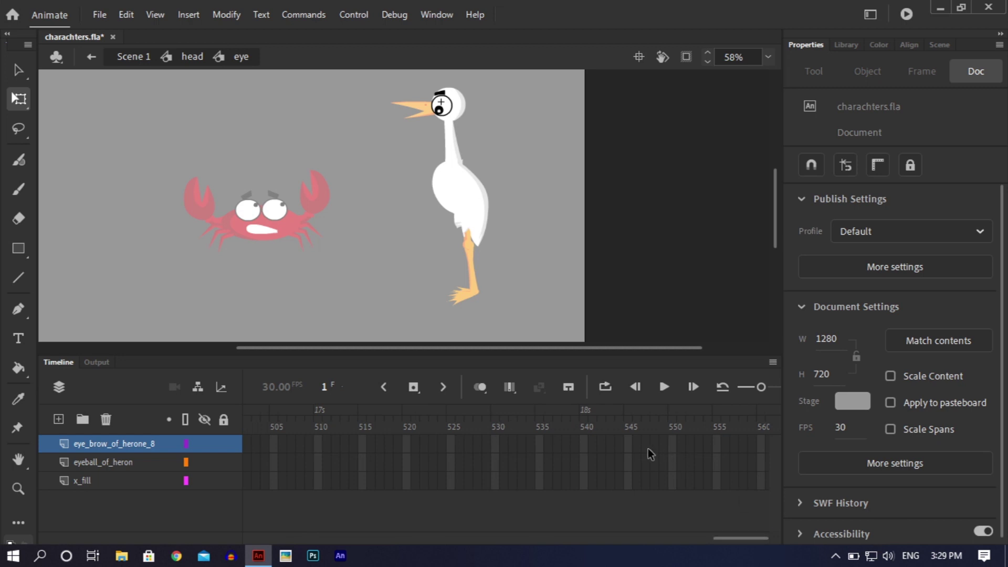
{"action": "left_click_drag", "start_coordinate": [646, 447], "coordinate": [874, 543]}
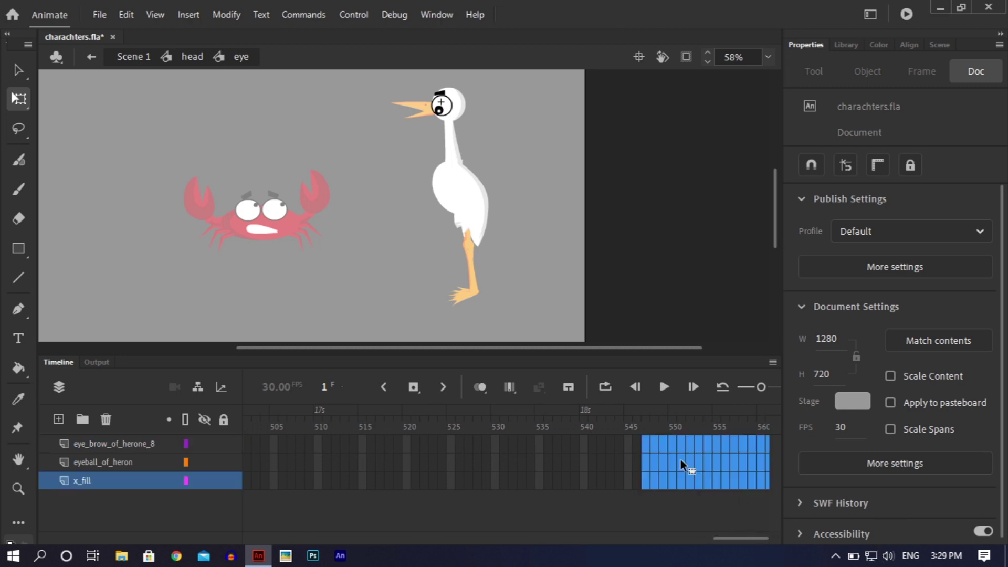
{"action": "right_click", "coordinate": [679, 459]}
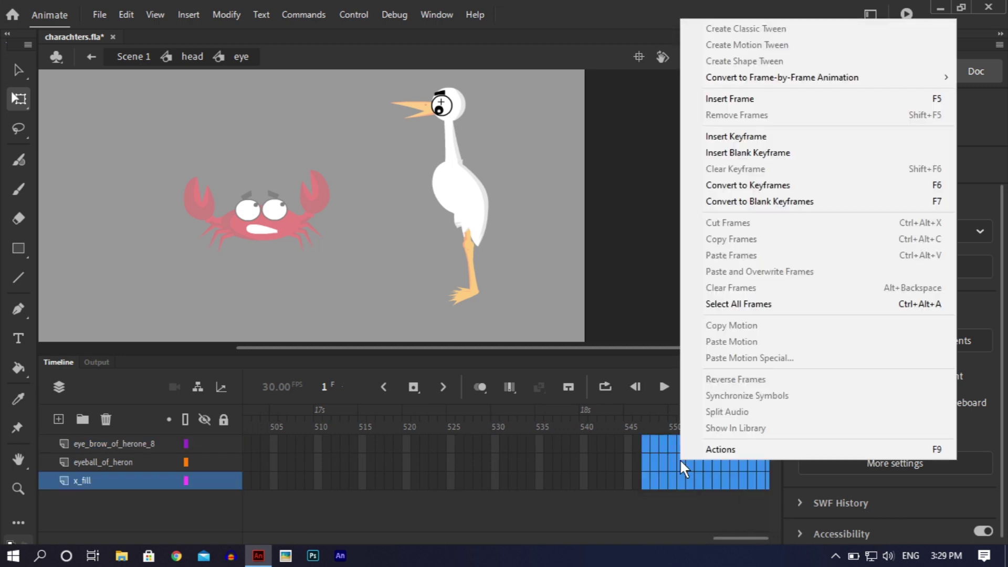
{"action": "left_click", "coordinate": [709, 98]}
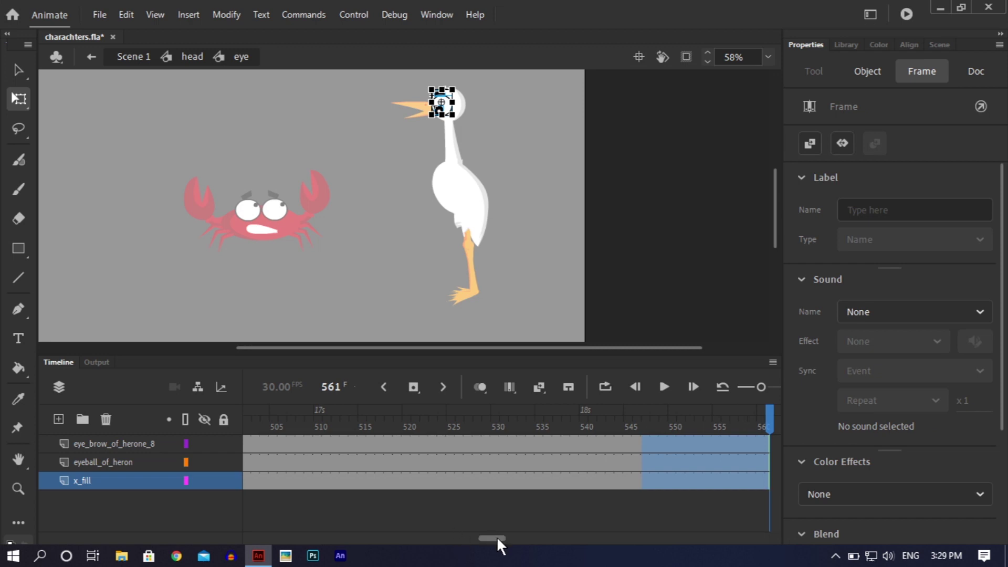
- Extend the three layers of the heron's eye symbol to frame 1121, save the file and return to the head symbol
{"action": "left_click_drag", "start_coordinate": [496, 536], "coordinate": [775, 546]}
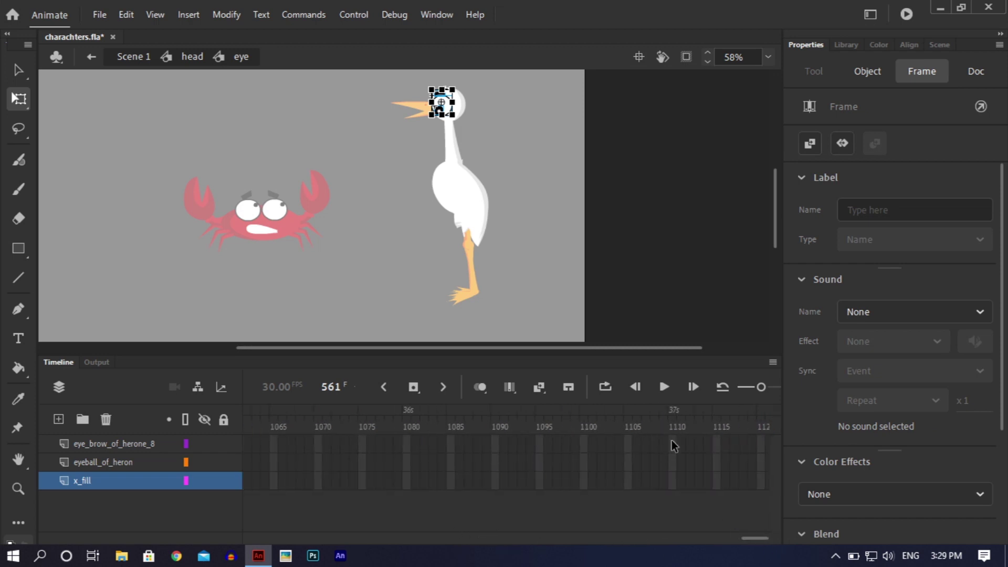
{"action": "left_click_drag", "start_coordinate": [672, 441], "coordinate": [812, 520]}
{"action": "right_click", "coordinate": [730, 479]}
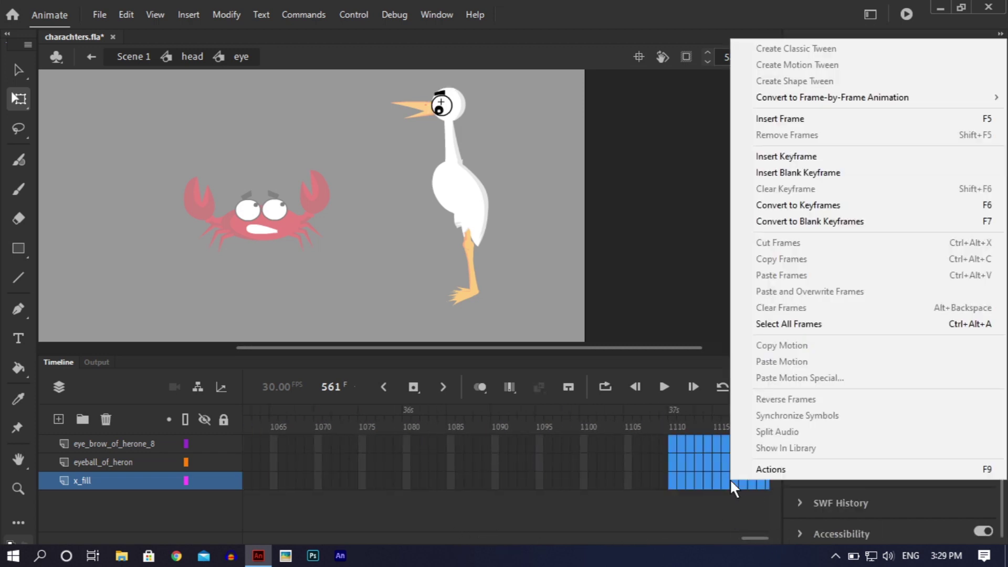
{"action": "left_click", "coordinate": [776, 118]}
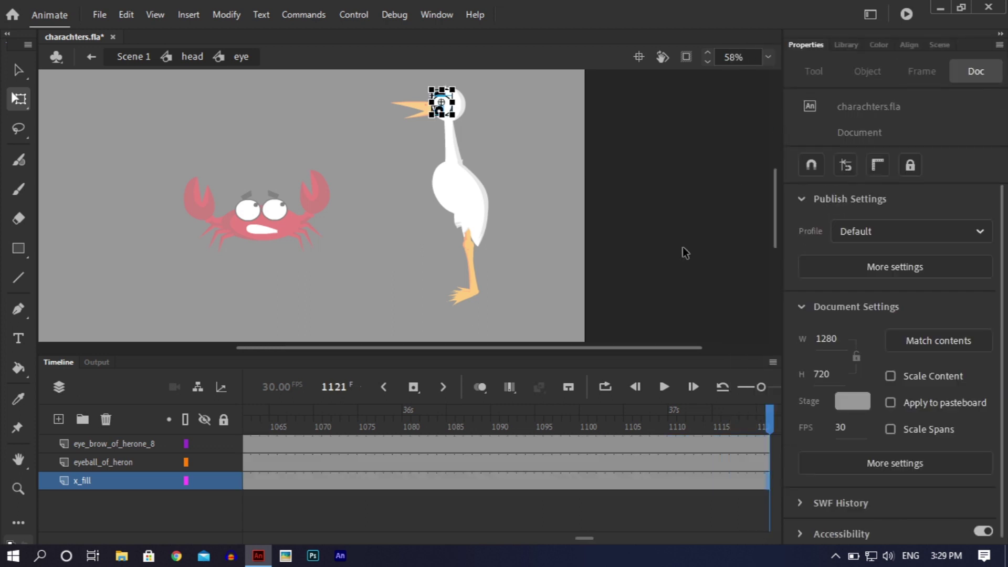
{"action": "left_click", "coordinate": [683, 252]}
{"action": "key", "text": "ctrl+s"}
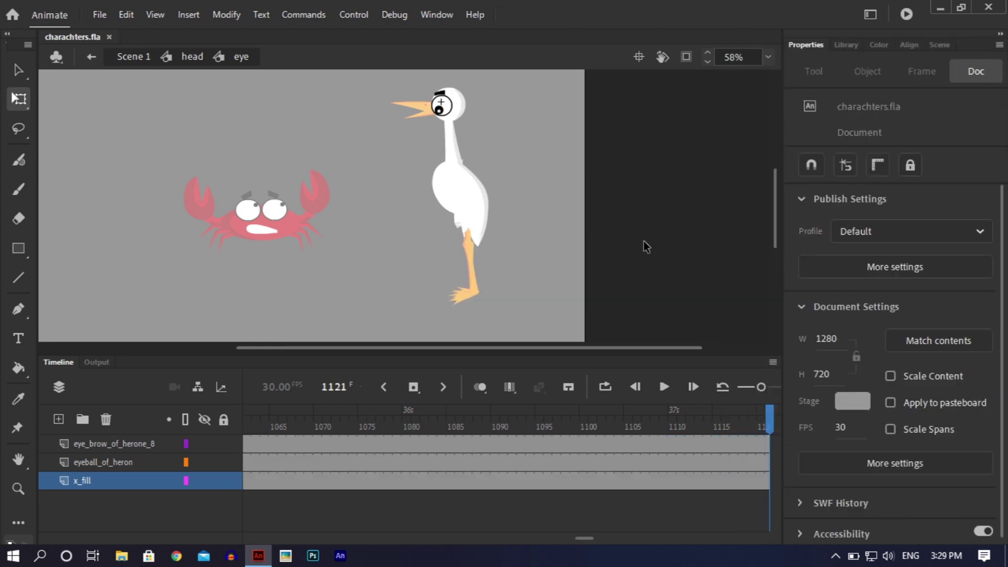
{"action": "double_click", "coordinate": [500, 136]}
{"action": "left_click", "coordinate": [500, 130]}
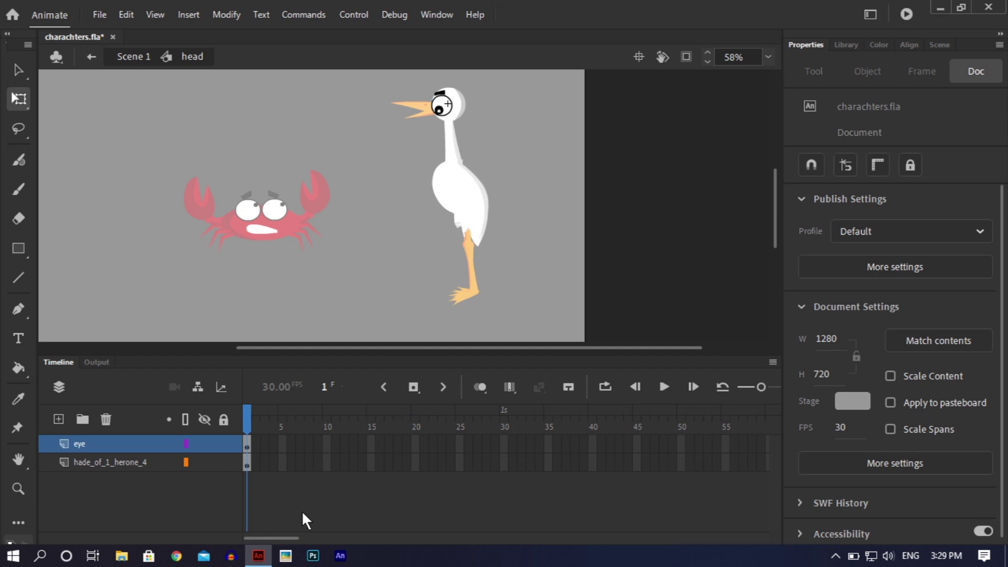
- Insert frames on both layers of the heron's head symbol up to frame 561 and return to Scene 1
{"action": "left_click_drag", "start_coordinate": [269, 534], "coordinate": [739, 538]}
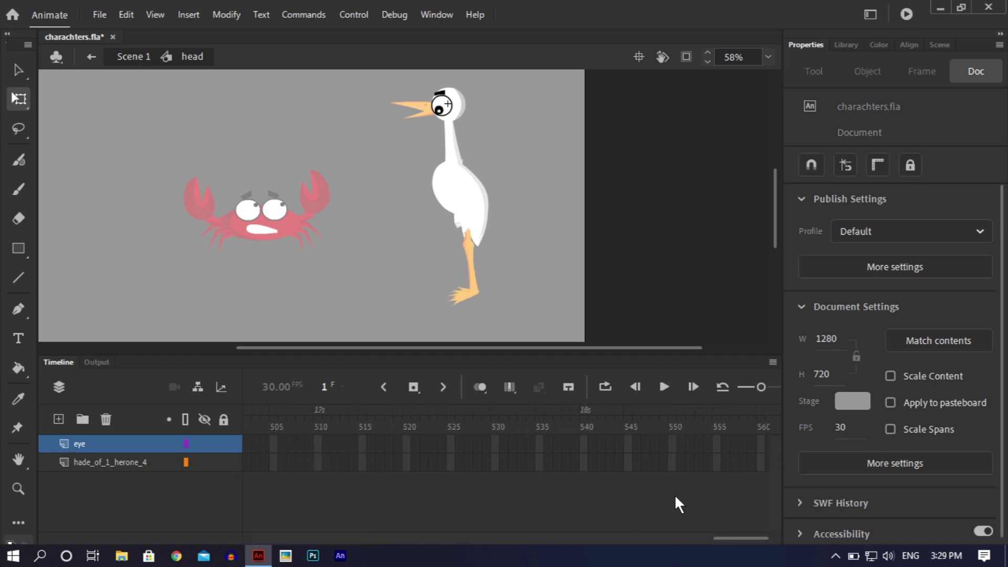
{"action": "left_click_drag", "start_coordinate": [675, 441], "coordinate": [795, 517]}
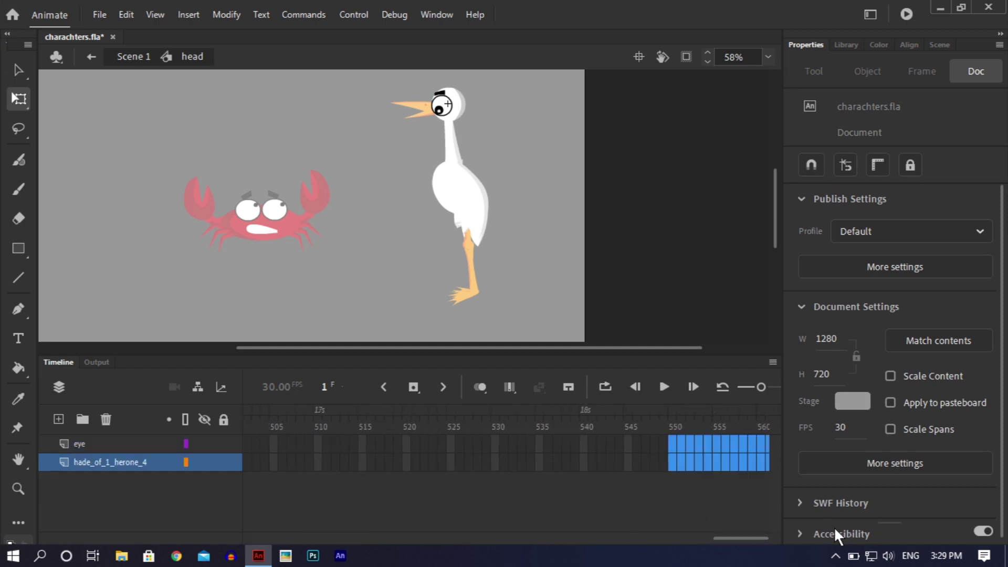
{"action": "right_click", "coordinate": [688, 454]}
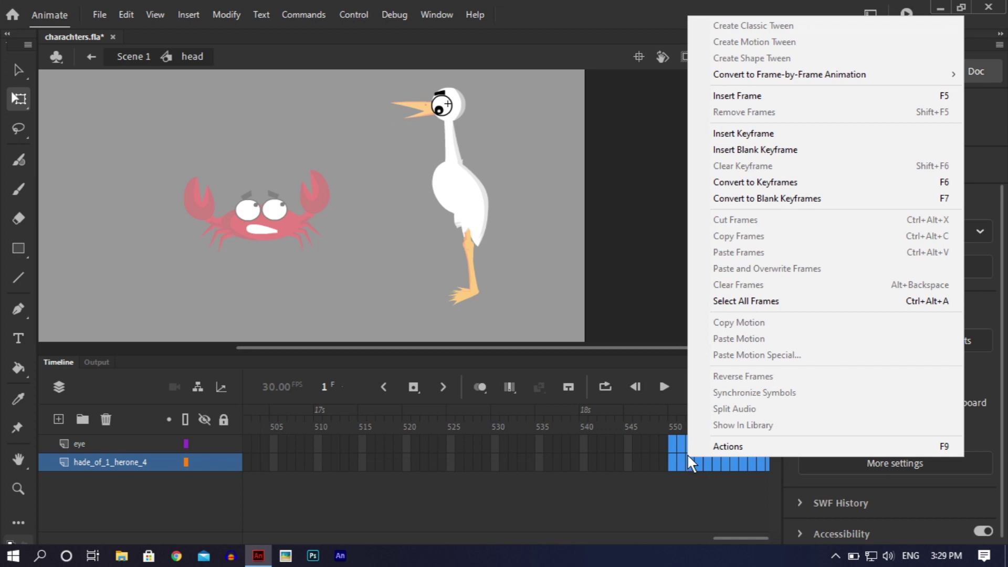
{"action": "left_click", "coordinate": [729, 97]}
{"action": "double_click", "coordinate": [679, 197]}
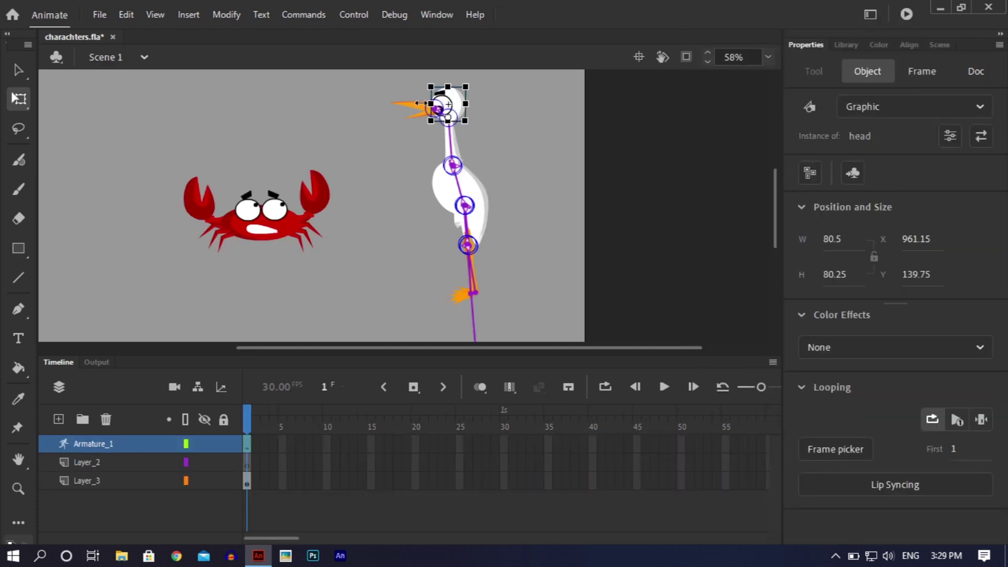
- Select the heron's head on the stage and reopen its symbol for editing
{"action": "left_click", "coordinate": [522, 108]}
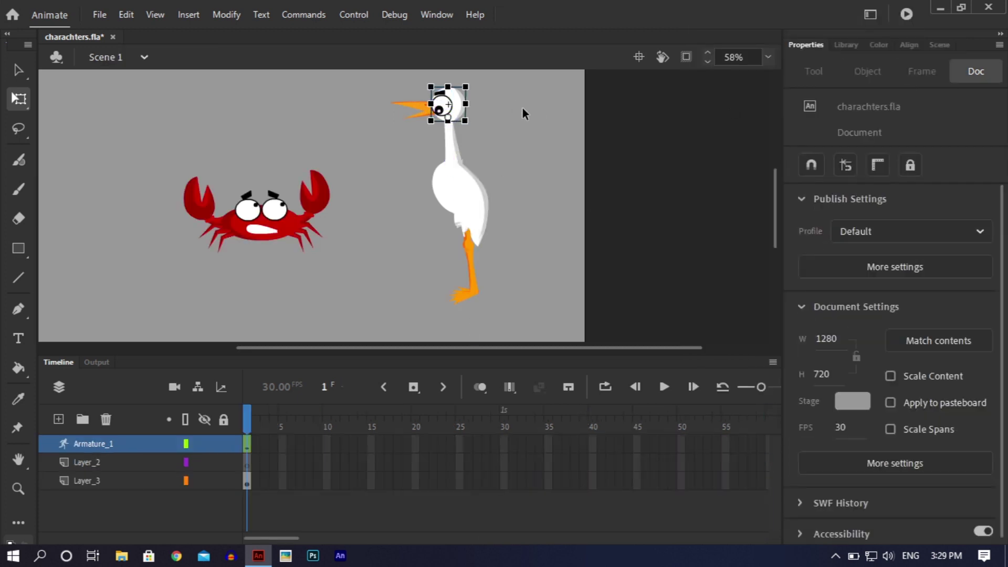
{"action": "left_click", "coordinate": [446, 112]}
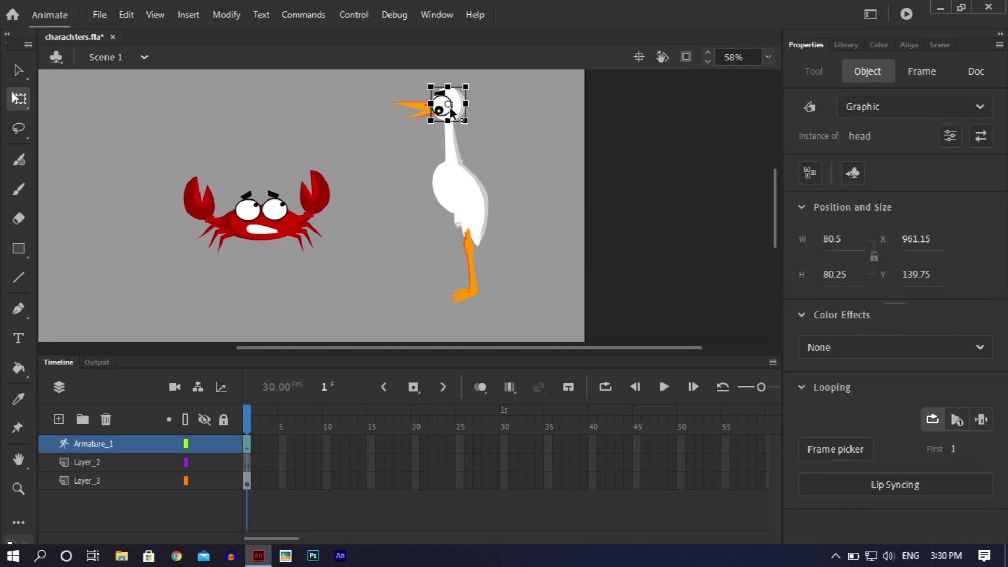
{"action": "left_click", "coordinate": [16, 68]}
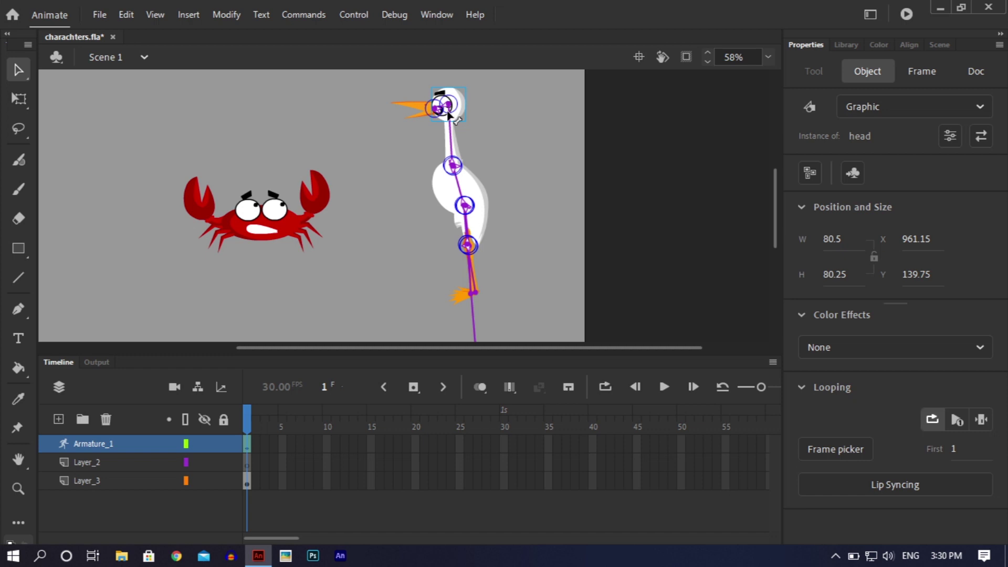
{"action": "key", "text": "ctrl+equal"}
{"action": "key", "text": "ctrl+equal"}
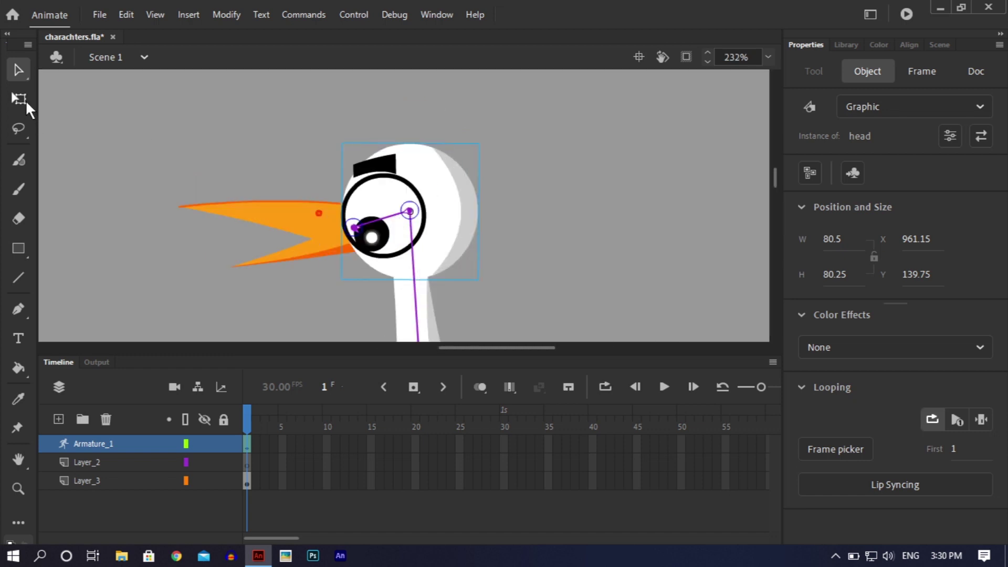
{"action": "left_click", "coordinate": [24, 101]}
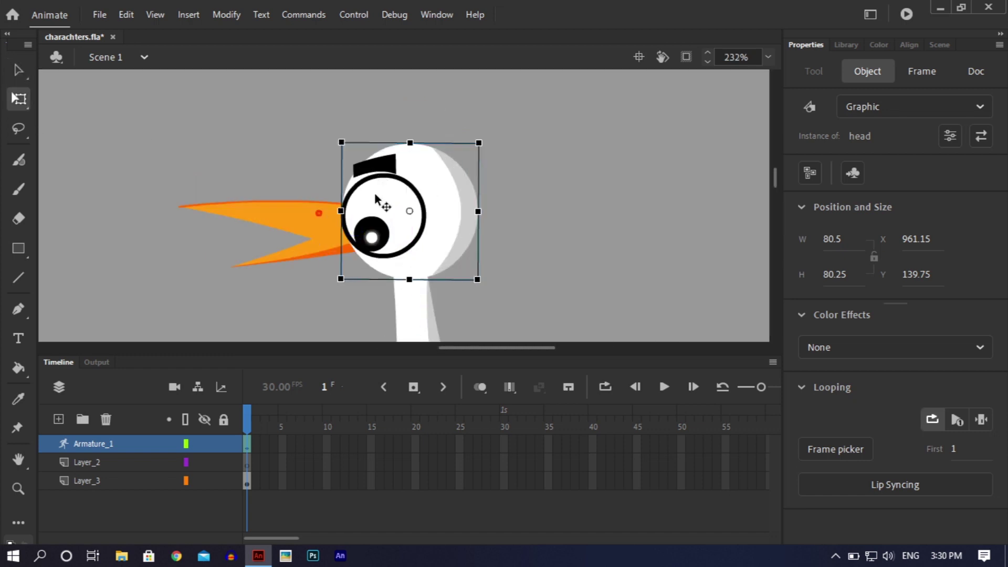
{"action": "double_click", "coordinate": [375, 195]}
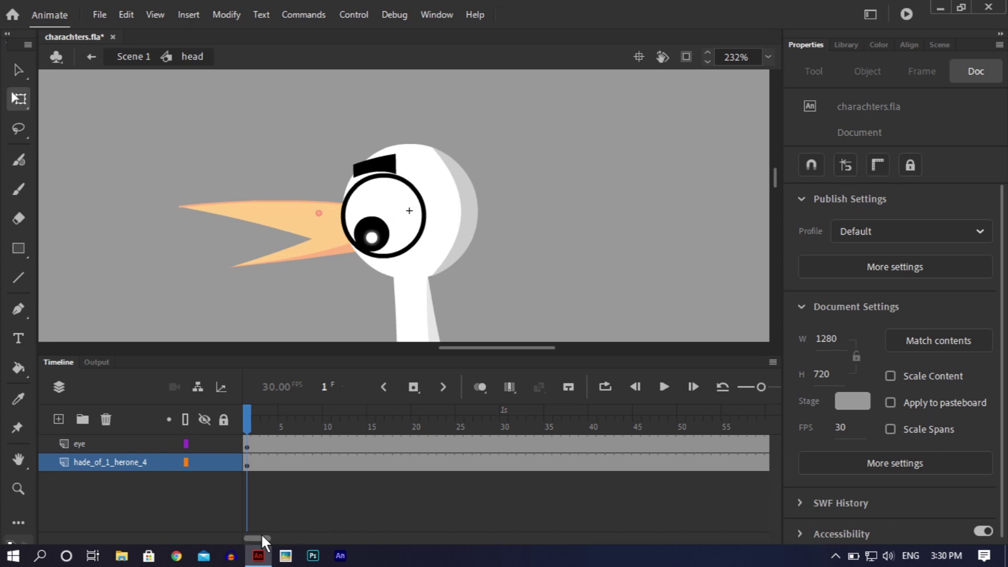
- Extend the eye and head shape layers of the head symbol to frame 1121 and return to Scene 1
{"action": "left_click_drag", "start_coordinate": [262, 536], "coordinate": [755, 537]}
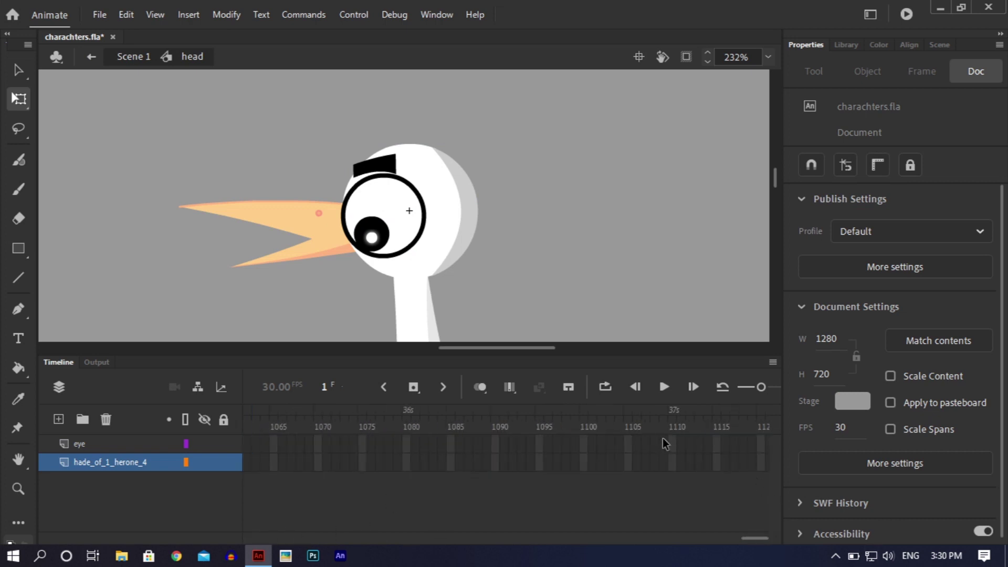
{"action": "left_click_drag", "start_coordinate": [669, 441], "coordinate": [773, 484]}
{"action": "right_click", "coordinate": [699, 457]}
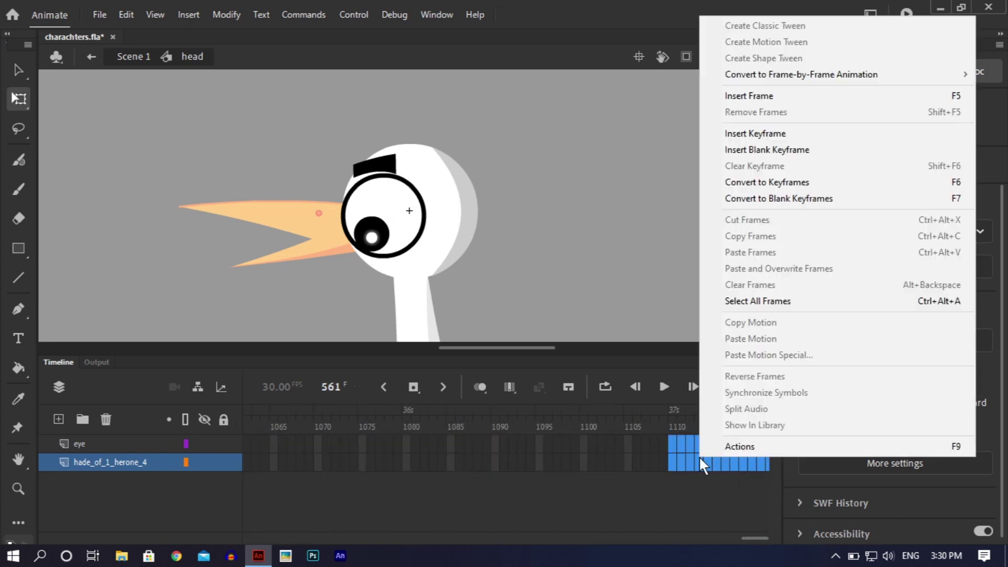
{"action": "left_click", "coordinate": [769, 101]}
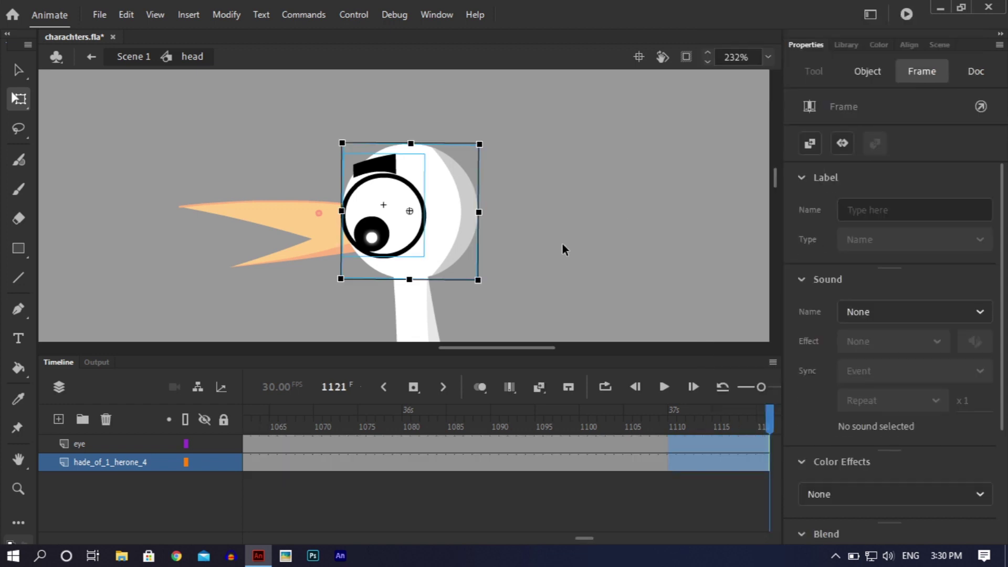
{"action": "left_click", "coordinate": [562, 243]}
{"action": "double_click", "coordinate": [562, 243]}
{"action": "left_click", "coordinate": [562, 244]}
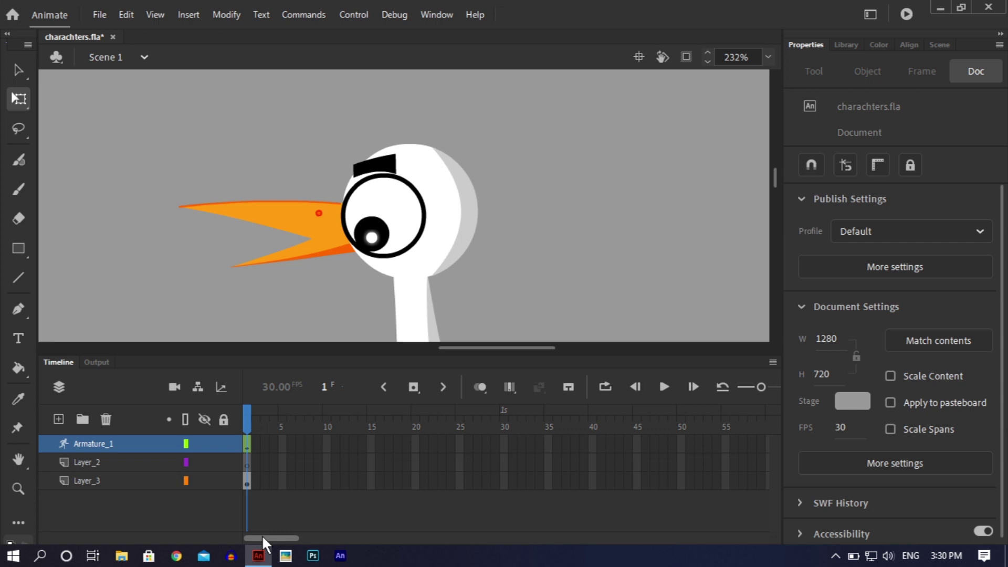
- Try swinging the heron's front wing up and away from its body, and undo the rotation
{"action": "left_click_drag", "start_coordinate": [262, 536], "coordinate": [268, 537]}
{"action": "left_click_drag", "start_coordinate": [774, 176], "coordinate": [779, 218]}
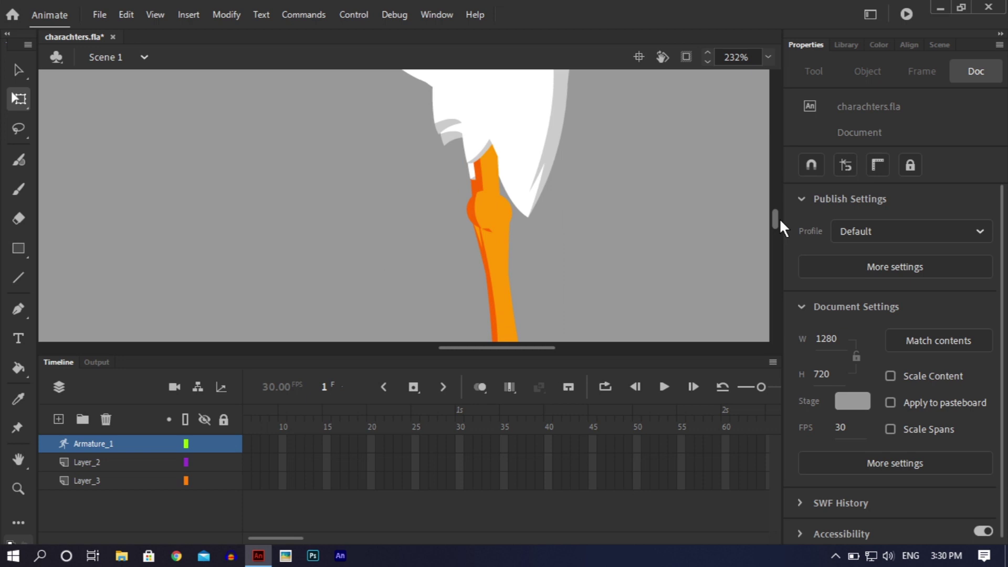
{"action": "key", "text": "ctrl+minus"}
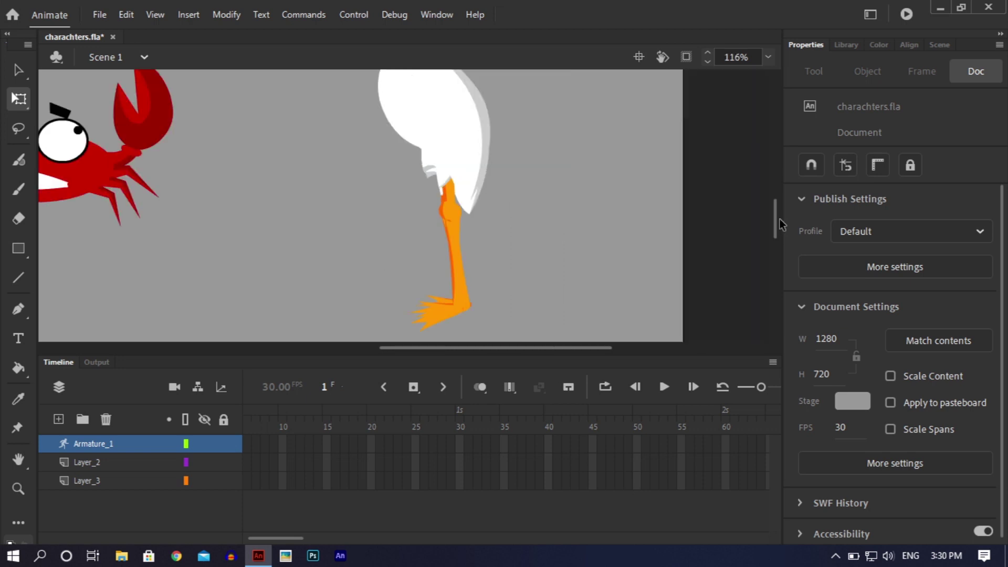
{"action": "left_click", "coordinate": [460, 138]}
{"action": "left_click_drag", "start_coordinate": [774, 223], "coordinate": [776, 211]}
{"action": "left_click", "coordinate": [18, 69]}
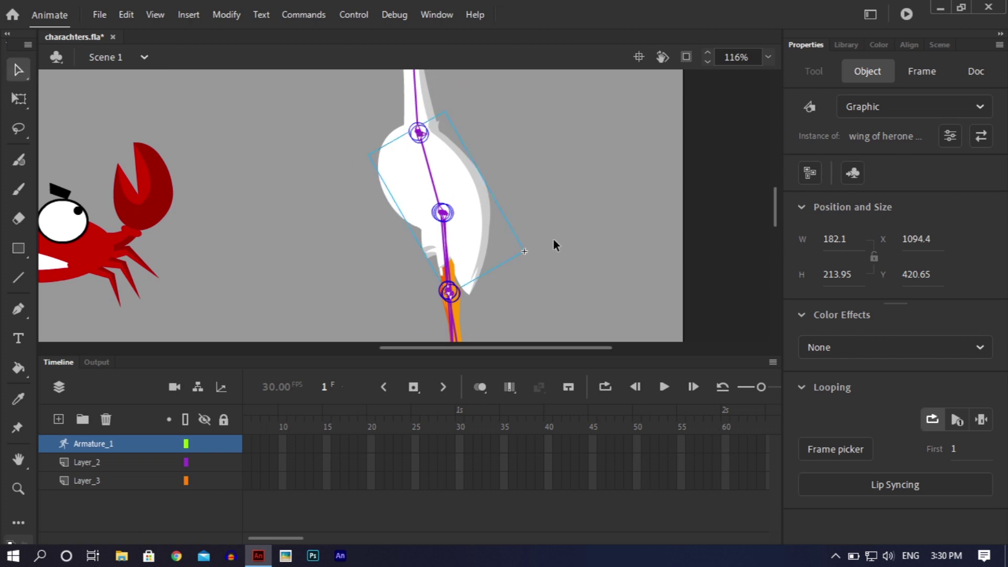
{"action": "left_click_drag", "start_coordinate": [460, 254], "coordinate": [608, 169]}
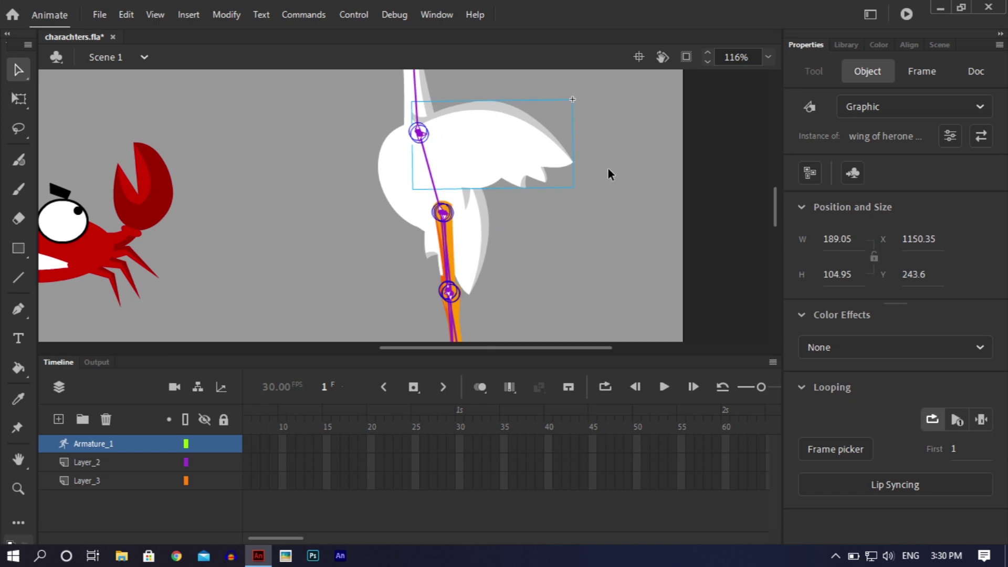
{"action": "key", "text": "ctrl+minus"}
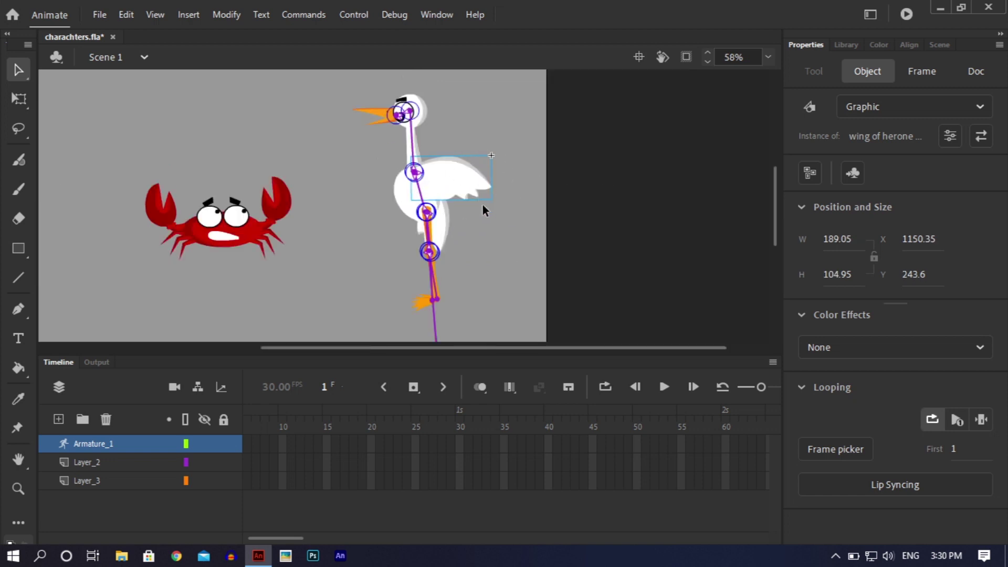
{"action": "left_click", "coordinate": [522, 232]}
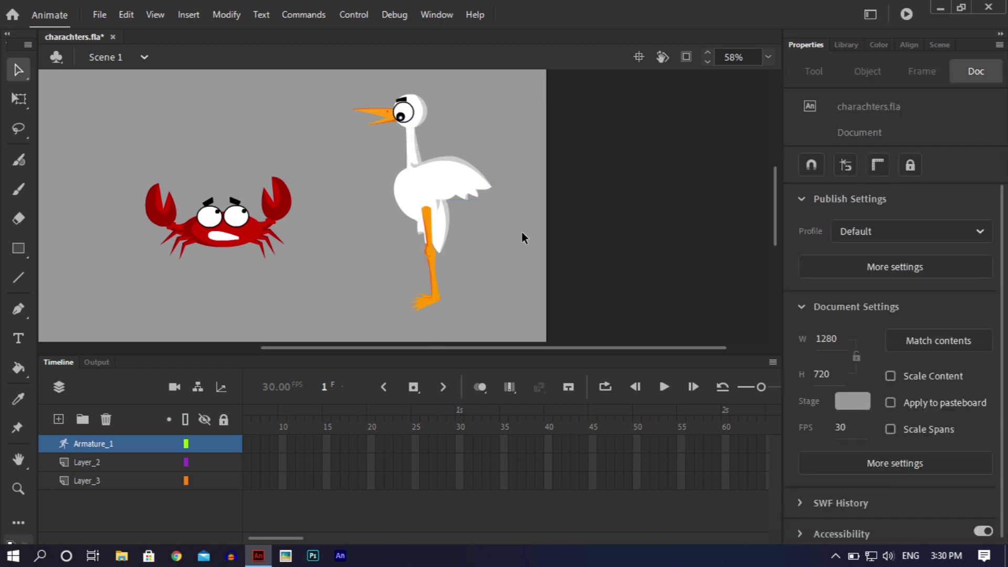
{"action": "key", "text": "ctrl+z"}
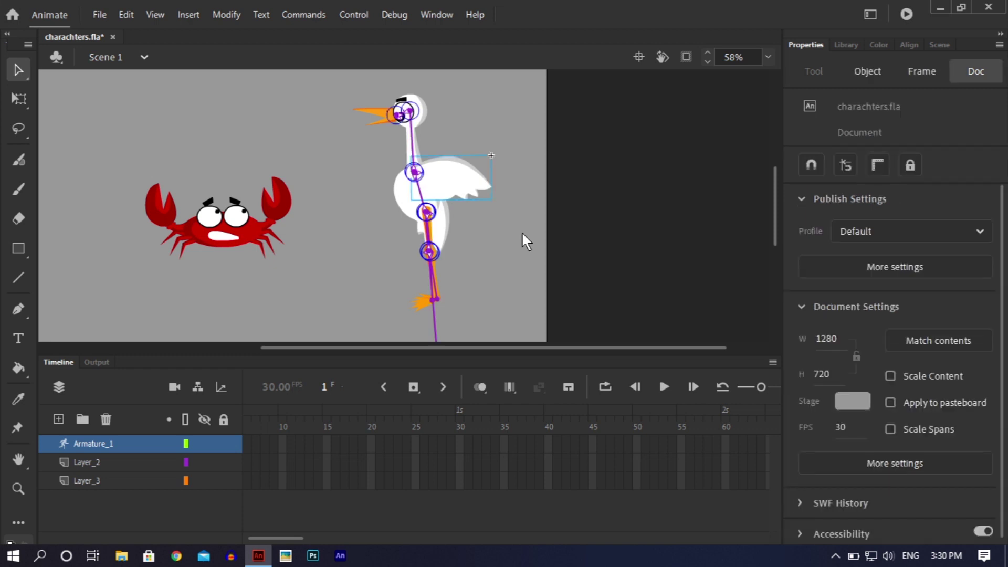
{"action": "left_click", "coordinate": [521, 232]}
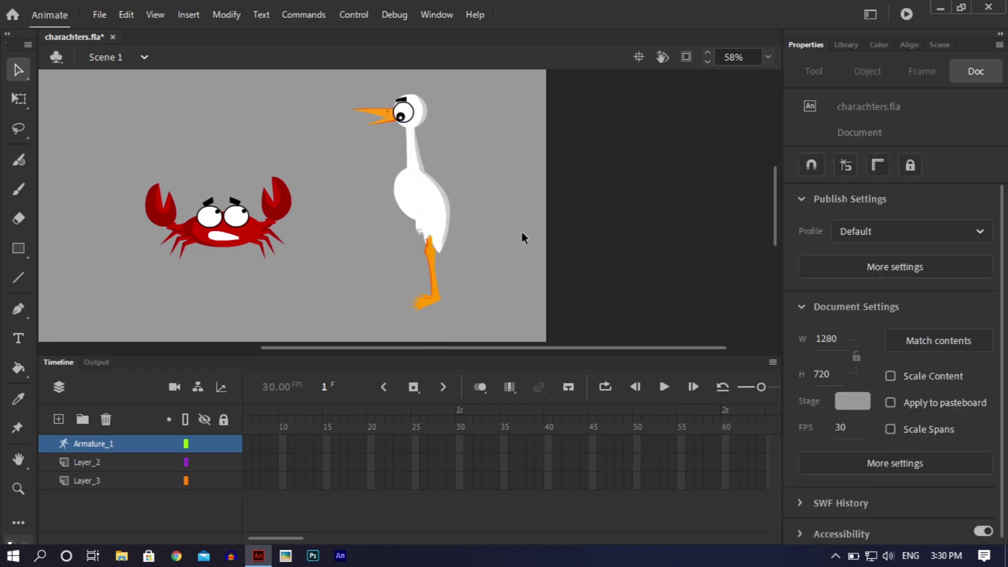
- Save the file and open the heron's front wing symbol for editing
{"action": "key", "text": "ctrl+s"}
{"action": "left_click", "coordinate": [425, 225]}
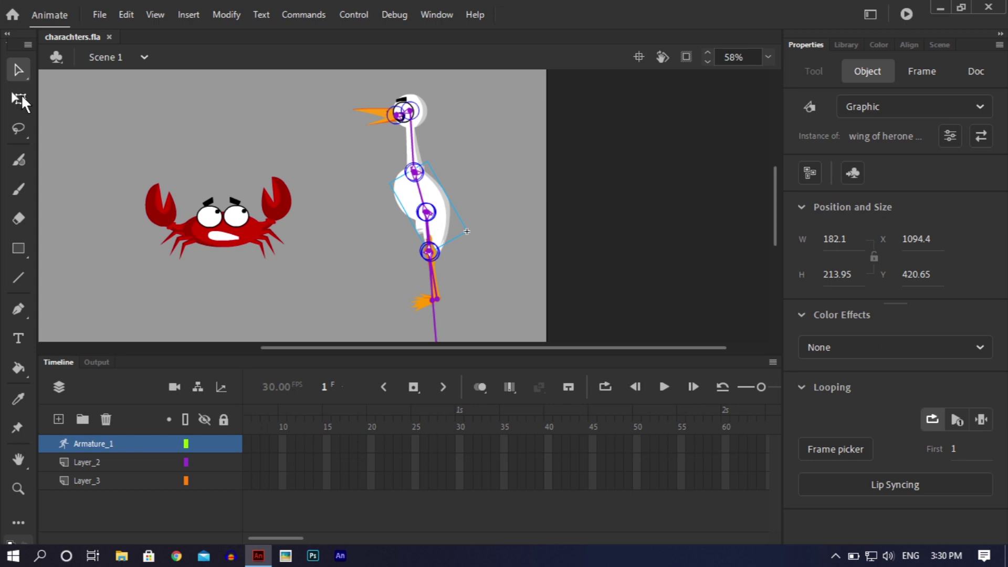
{"action": "left_click", "coordinate": [20, 98]}
{"action": "double_click", "coordinate": [418, 204]}
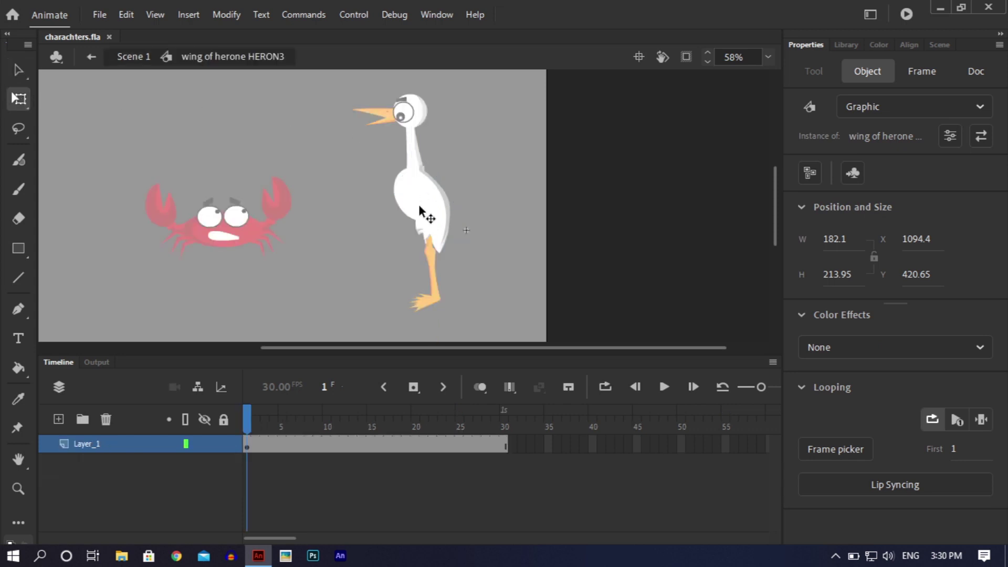
- Insert frames on Layer_1 of the front wing symbol up to frame 590
{"action": "left_click_drag", "start_coordinate": [269, 533], "coordinate": [740, 537]}
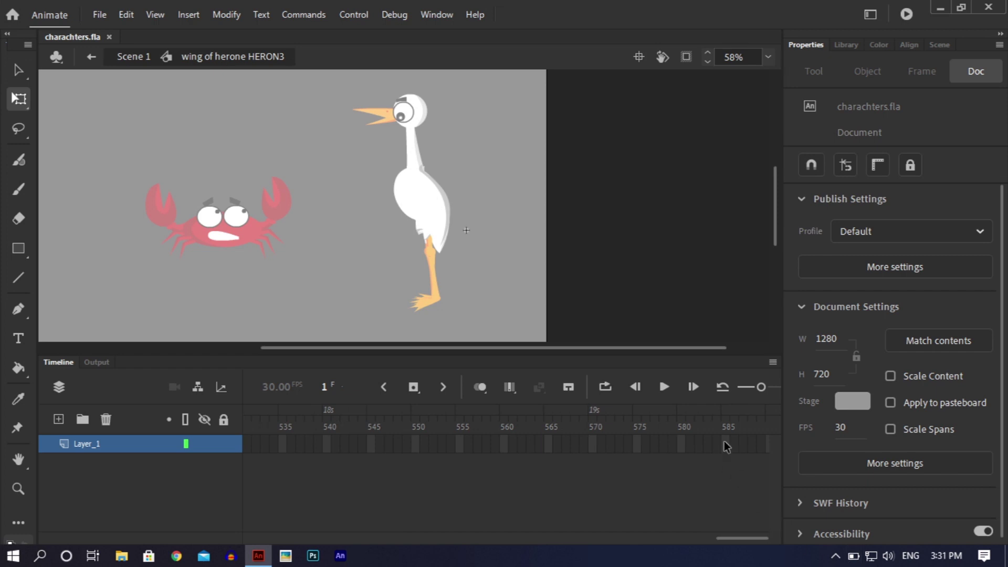
{"action": "left_click", "coordinate": [757, 443]}
{"action": "left_click_drag", "start_coordinate": [724, 443], "coordinate": [762, 449]}
{"action": "right_click", "coordinate": [746, 439]}
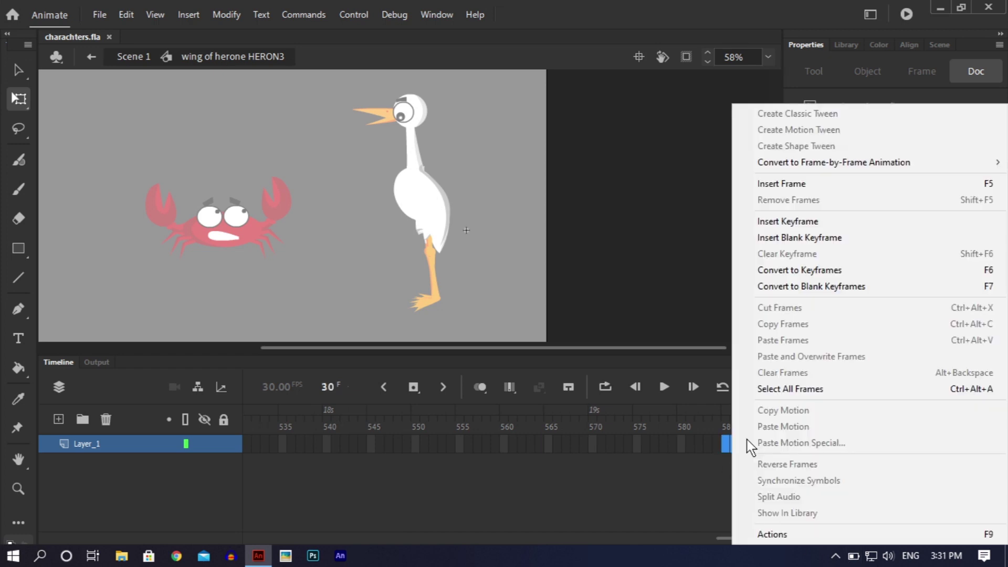
{"action": "left_click", "coordinate": [770, 185]}
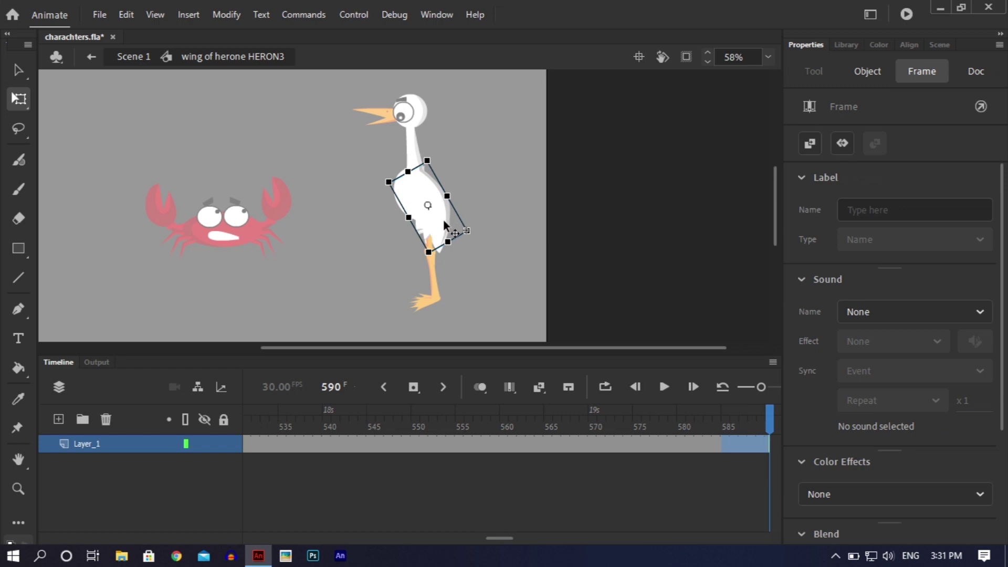
- Move the wing's transformation point to the middle of its shoulder edge and return to Scene 1
{"action": "left_click", "coordinate": [430, 204]}
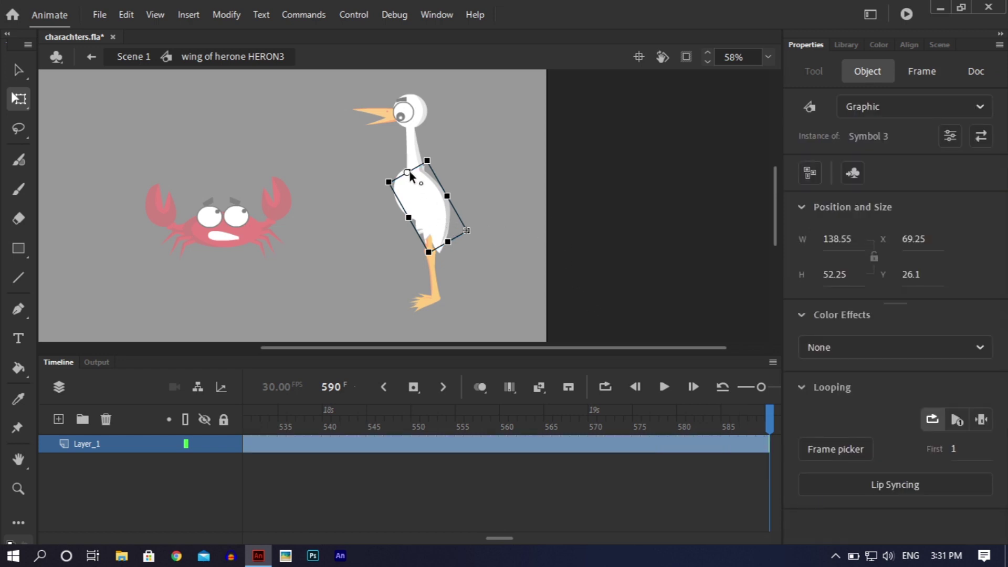
{"action": "left_click", "coordinate": [539, 183]}
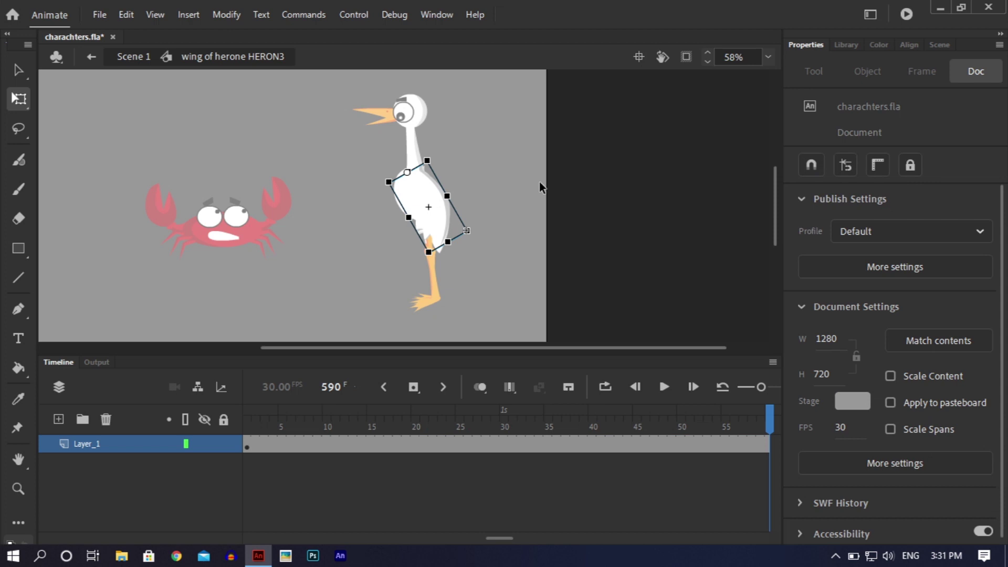
{"action": "double_click", "coordinate": [539, 182]}
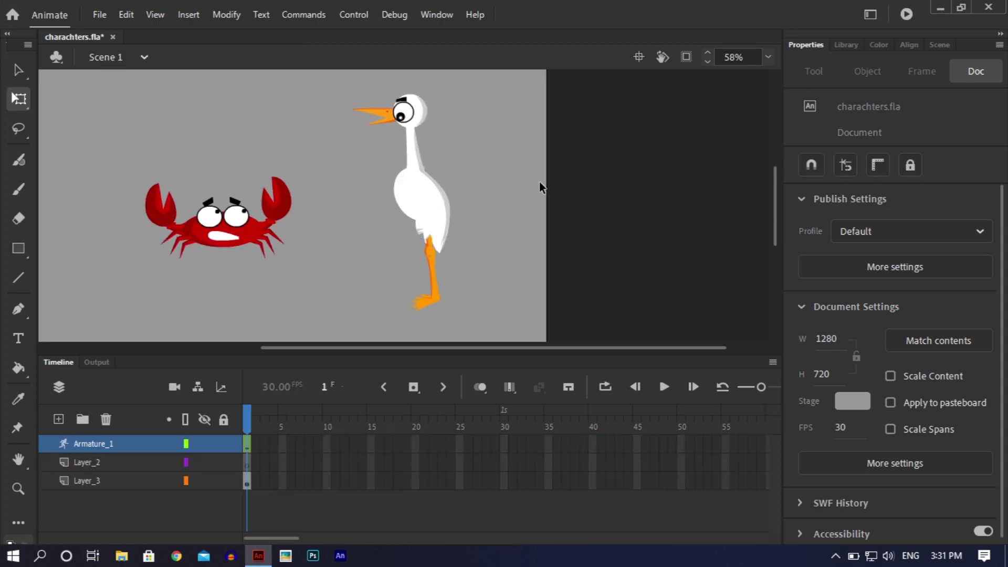
- Rotate the heron's front wing outward around its shoulder joint to uncover the wing behind it
{"action": "left_click", "coordinate": [441, 224]}
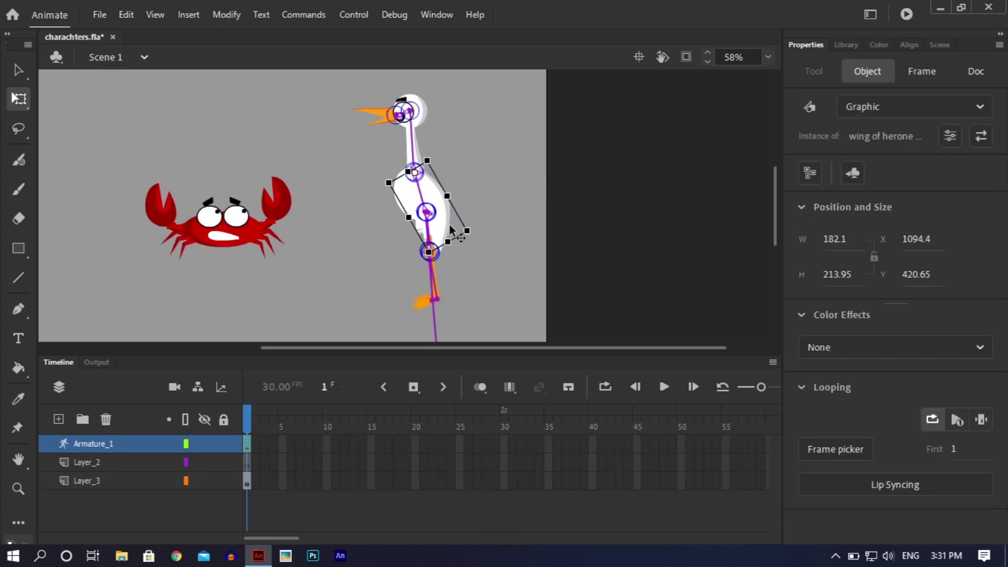
{"action": "left_click", "coordinate": [23, 71]}
{"action": "left_click_drag", "start_coordinate": [442, 242], "coordinate": [475, 210]}
{"action": "left_click", "coordinate": [471, 281]}
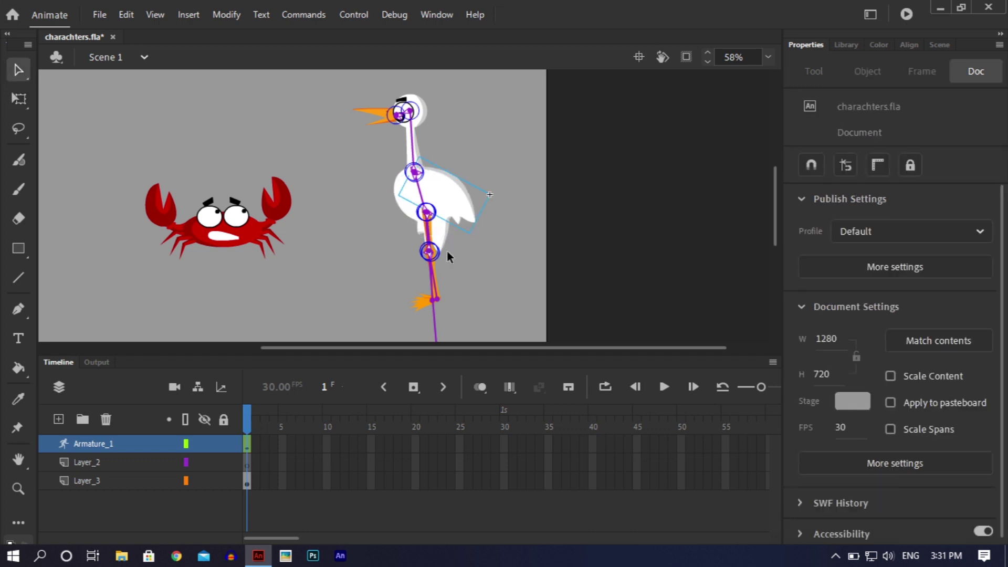
- Inside the heron's rear wing symbol, convert all the artwork to a graphic symbol and move its transformation point to the middle of the shoulder edge
{"action": "key", "text": "q"}
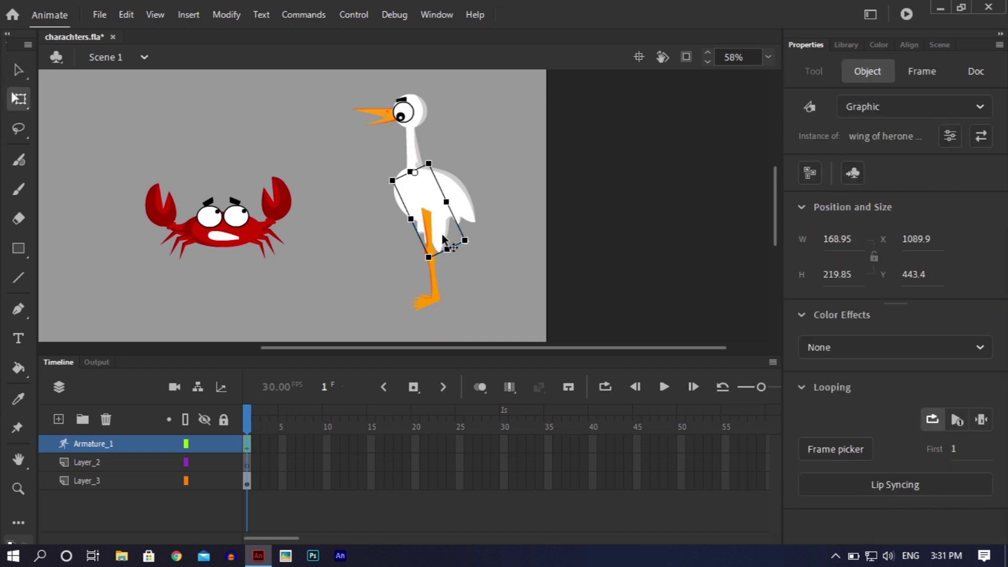
{"action": "double_click", "coordinate": [442, 239]}
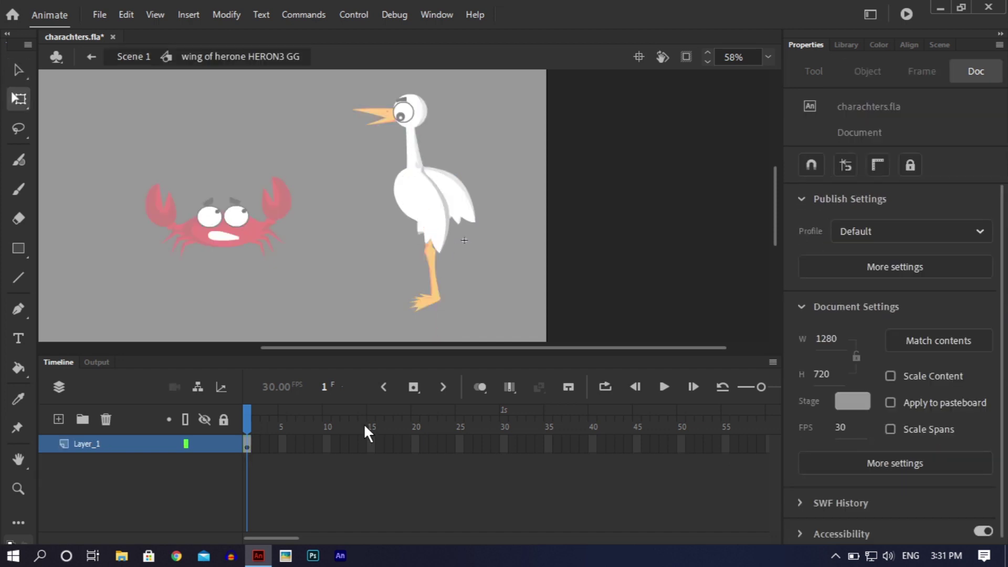
{"action": "left_click", "coordinate": [435, 197]}
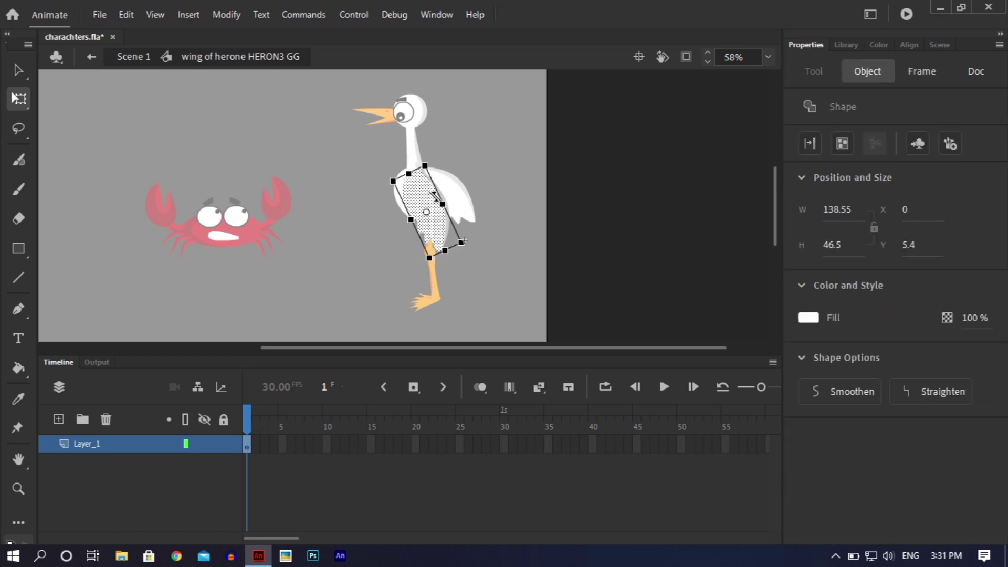
{"action": "left_click_drag", "start_coordinate": [504, 126], "coordinate": [351, 314]}
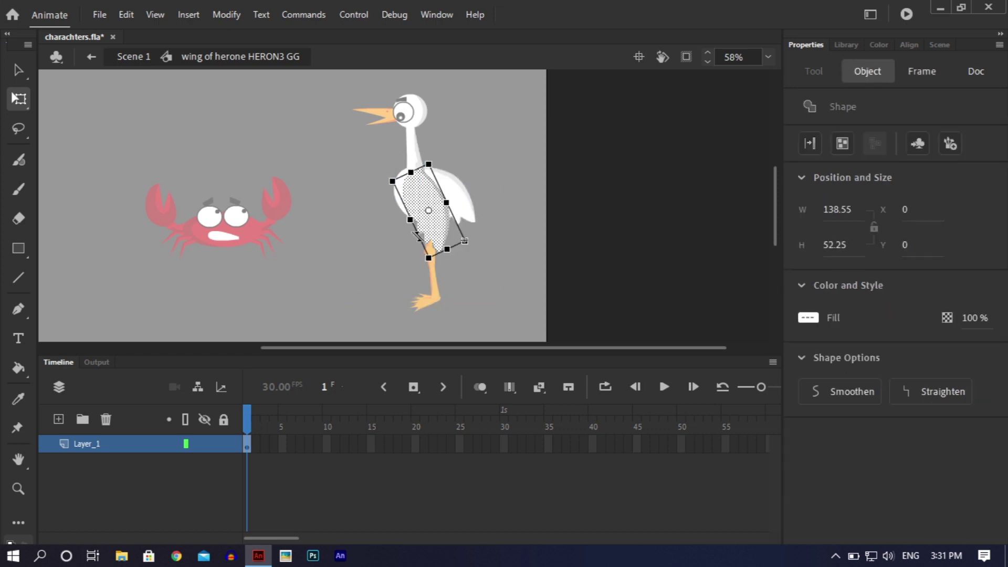
{"action": "right_click", "coordinate": [426, 208]}
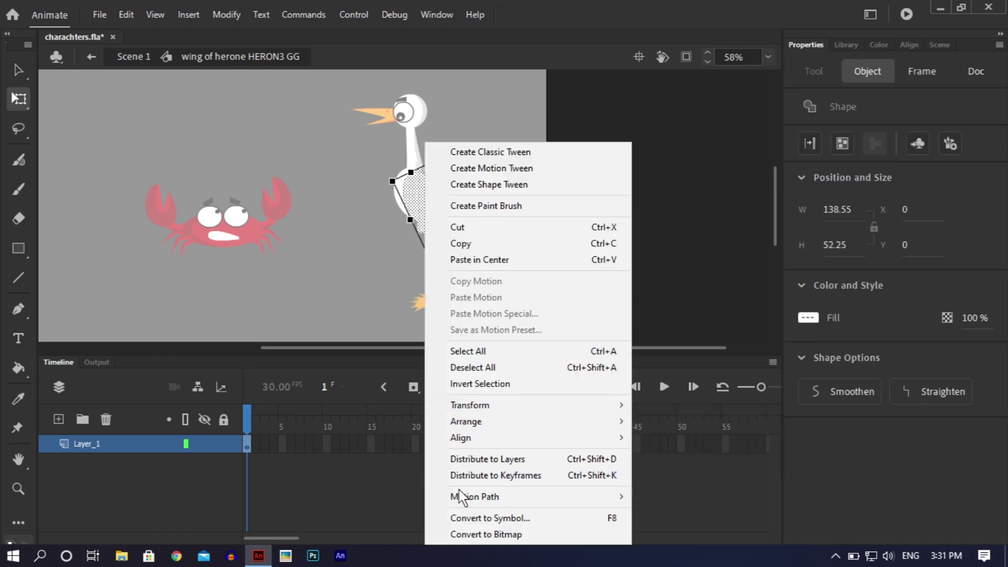
{"action": "left_click", "coordinate": [461, 518]}
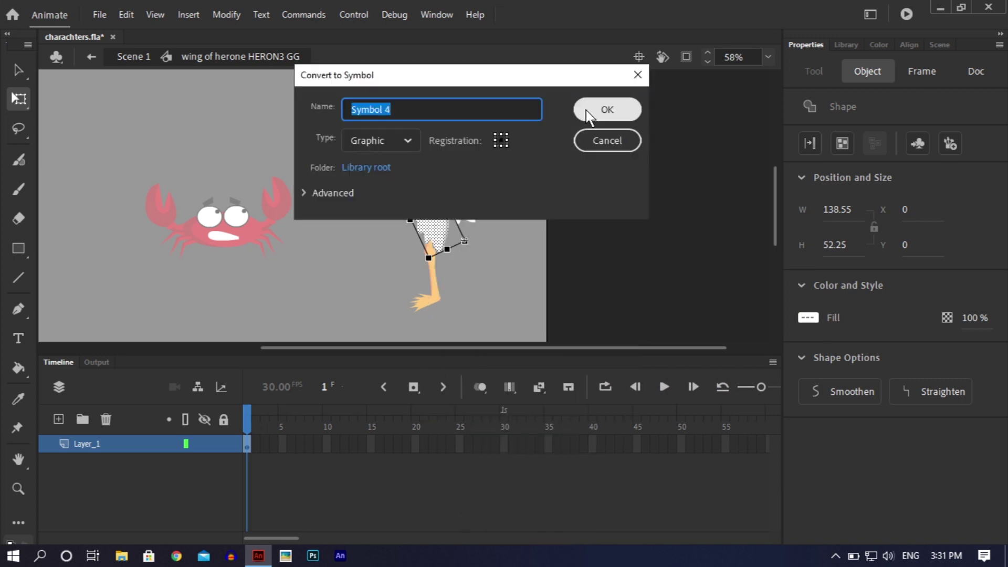
{"action": "left_click", "coordinate": [601, 114]}
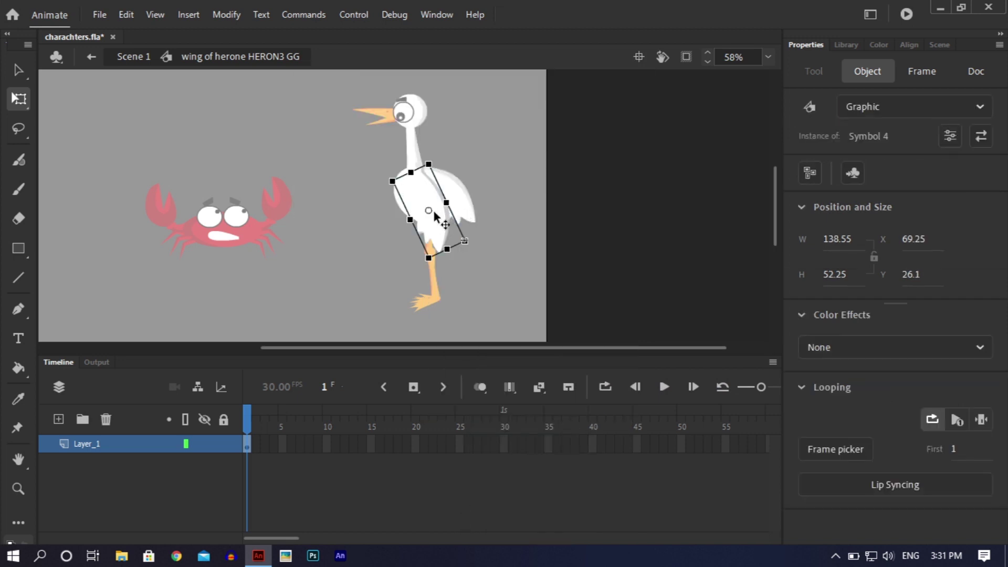
{"action": "left_click_drag", "start_coordinate": [428, 211], "coordinate": [408, 171]}
- Insert frames on Layer_1 of the rear wing symbol up to frame 561
{"action": "left_click_drag", "start_coordinate": [269, 538], "coordinate": [915, 558]}
{"action": "left_click_drag", "start_coordinate": [616, 437], "coordinate": [787, 441]}
{"action": "right_click", "coordinate": [718, 438]}
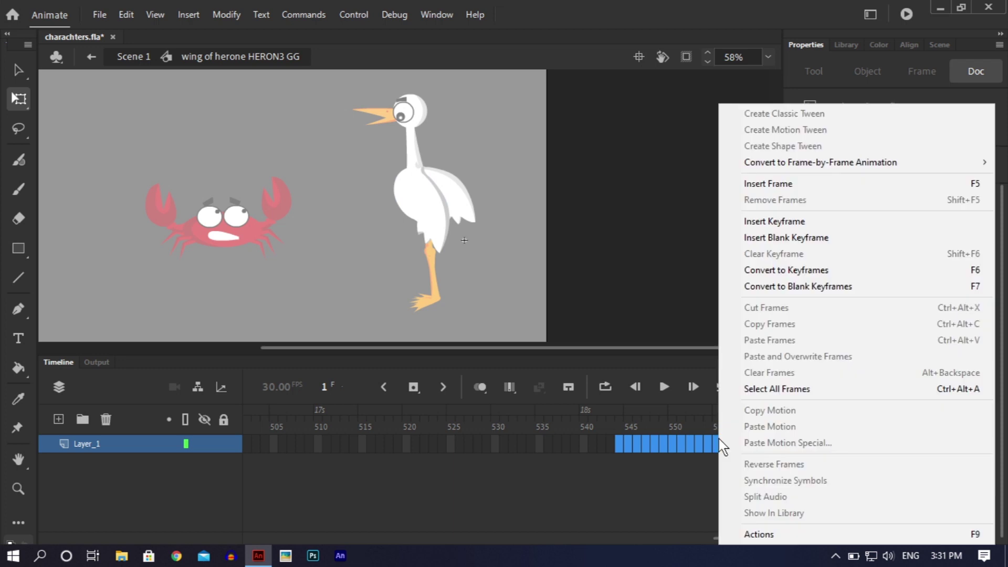
{"action": "left_click", "coordinate": [785, 185]}
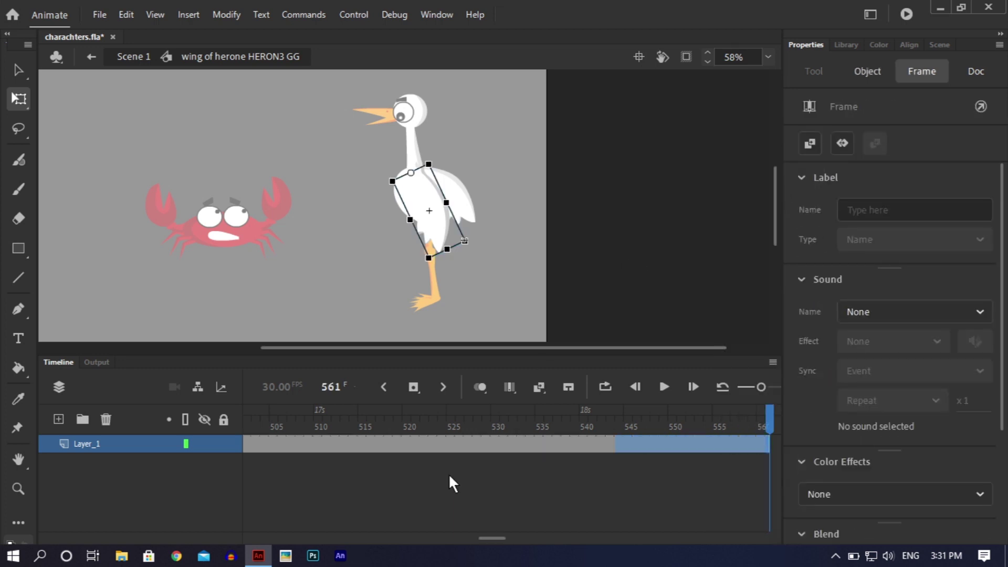
- Extend Layer_1 of the rear wing symbol to frame 1121 and return to Scene 1
{"action": "left_click_drag", "start_coordinate": [493, 544], "coordinate": [784, 511]}
{"action": "left_click_drag", "start_coordinate": [706, 441], "coordinate": [771, 436]}
{"action": "right_click", "coordinate": [737, 448]}
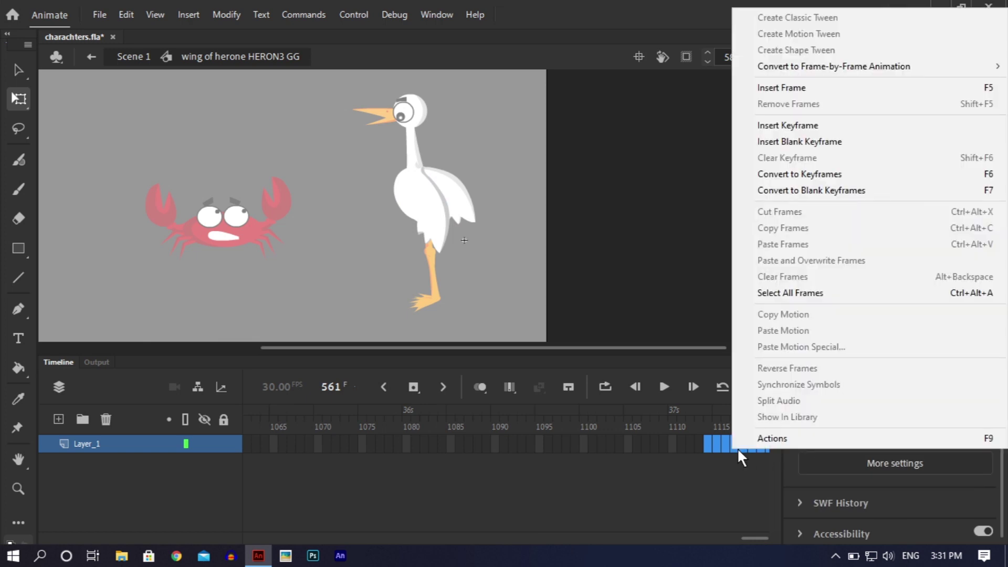
{"action": "left_click", "coordinate": [798, 88]}
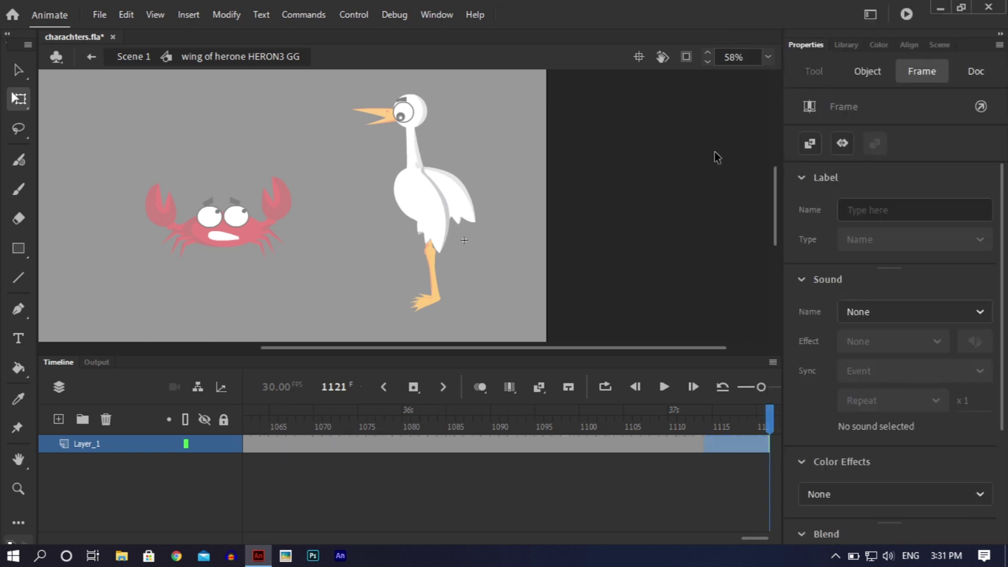
{"action": "double_click", "coordinate": [501, 286]}
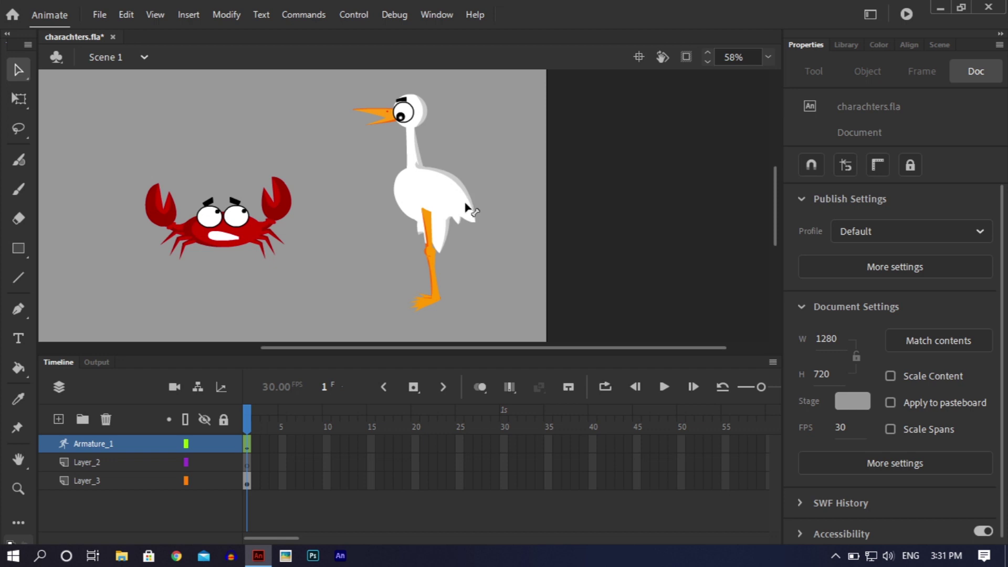
- Rotate the heron's front wing back down against its body and save the file
{"action": "left_click", "coordinate": [454, 248]}
{"action": "left_click", "coordinate": [592, 242]}
{"action": "key", "text": "ctrl+s"}
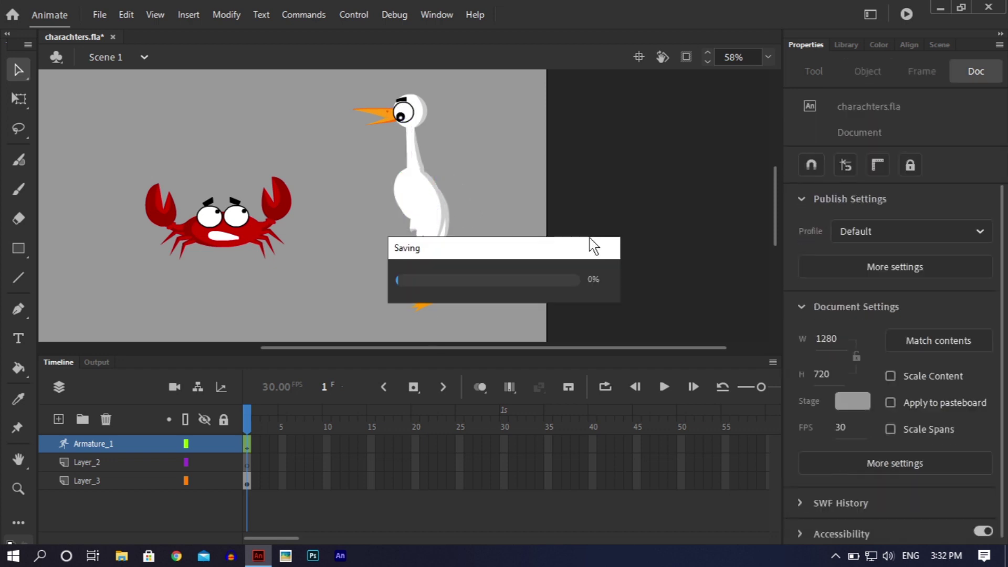
- Delete Layer_2 from the Scene 1 timeline and bring the whole stage into view
{"action": "left_click", "coordinate": [103, 459]}
{"action": "left_click", "coordinate": [105, 420]}
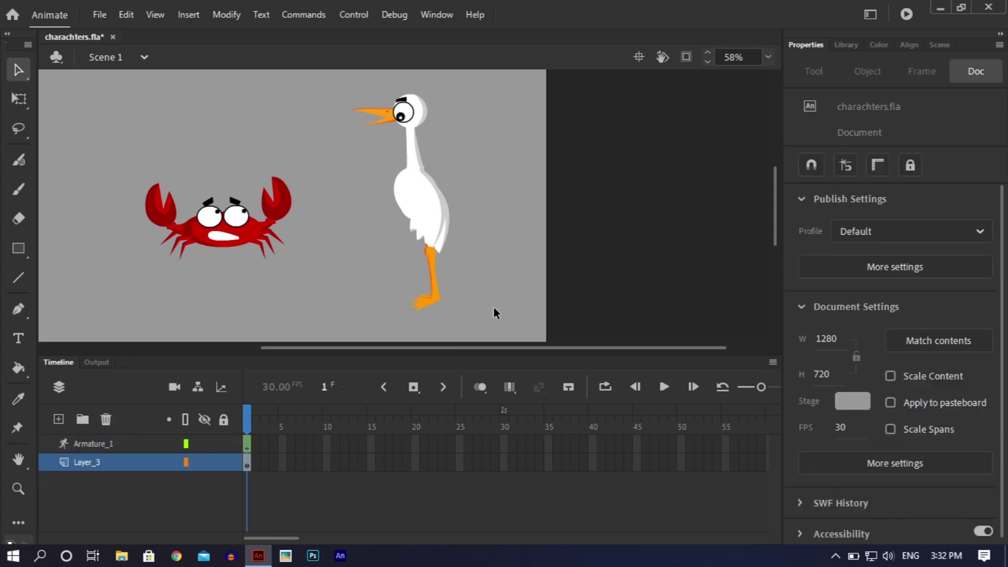
{"action": "left_click_drag", "start_coordinate": [399, 347], "coordinate": [341, 349]}
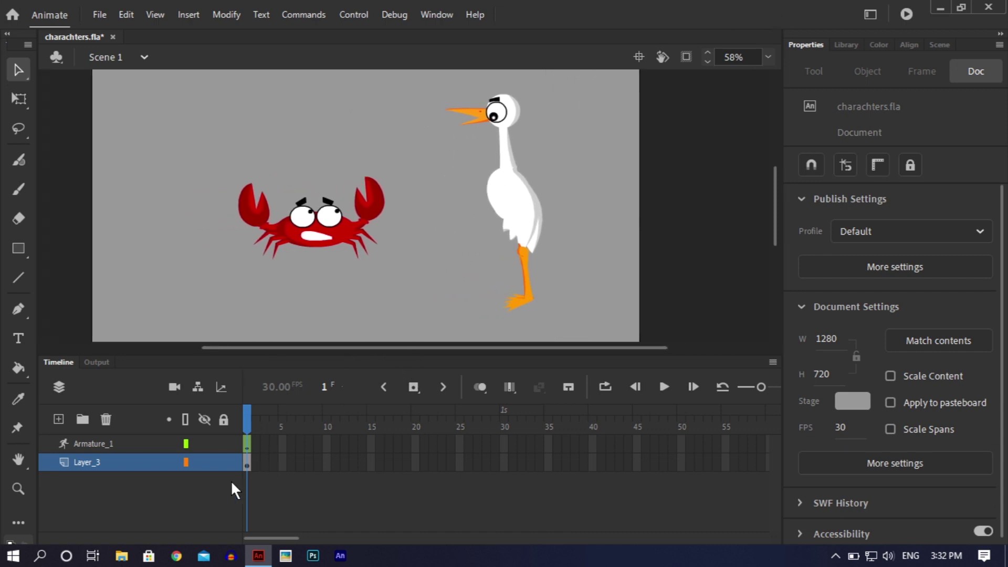
- Switch to File Explorer, open the Product-37 Gready Heron Story folder in All Products on drive D, and preview 2.swf
{"action": "key", "text": "super+e"}
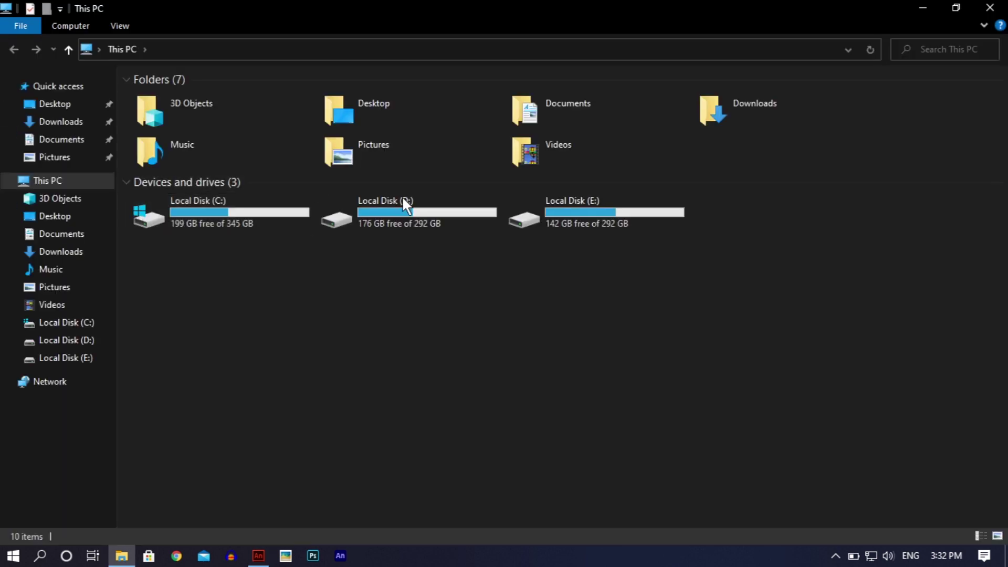
{"action": "double_click", "coordinate": [435, 216]}
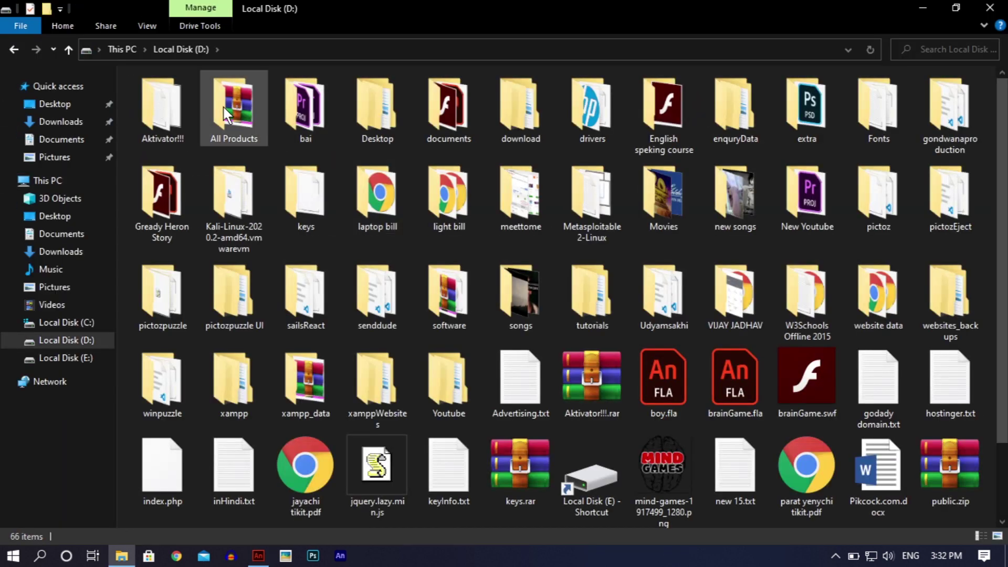
{"action": "double_click", "coordinate": [223, 113]}
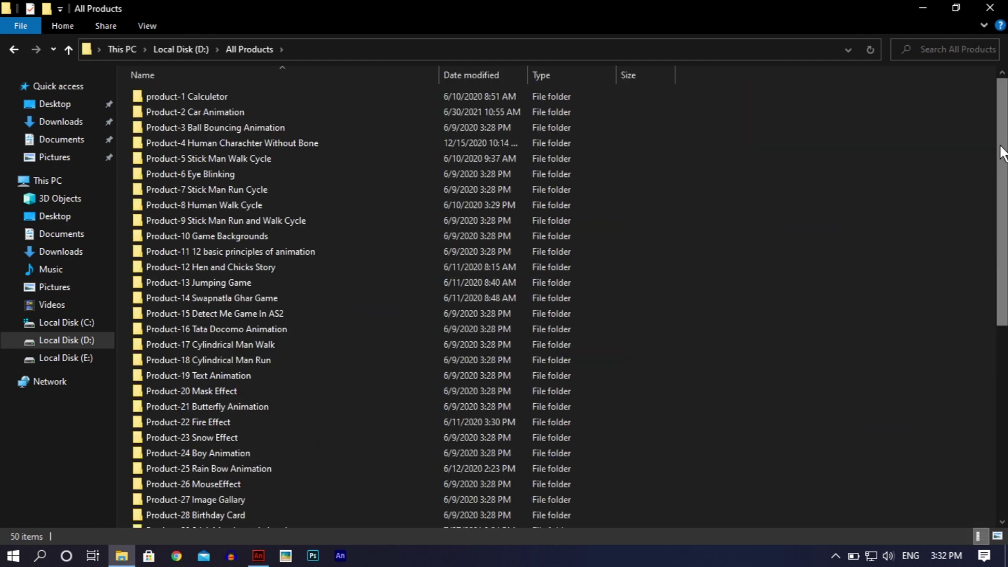
{"action": "scroll", "coordinate": [1001, 153], "scroll_direction": "down", "scroll_amount": 5}
{"action": "scroll", "coordinate": [399, 304], "scroll_direction": "down", "scroll_amount": 3}
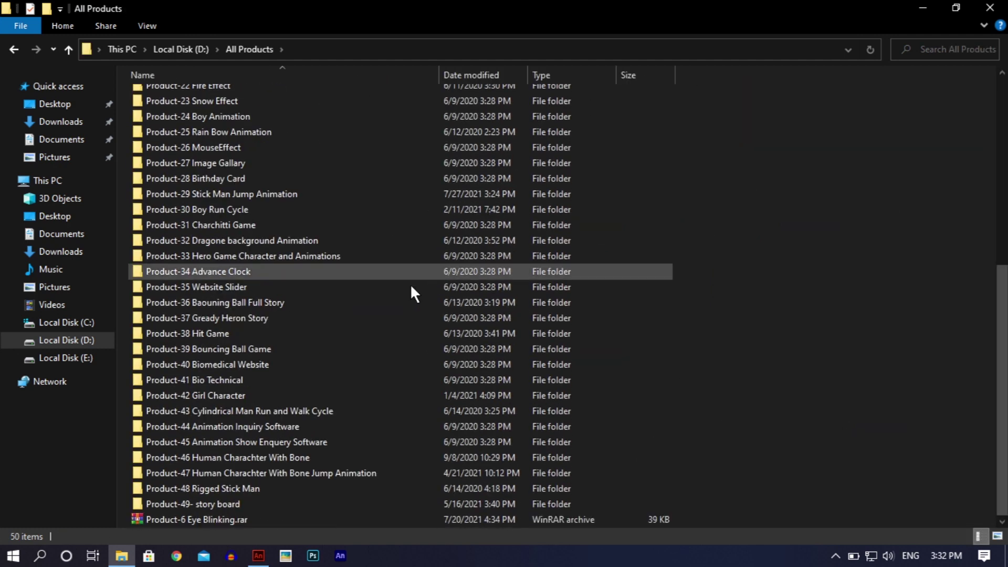
{"action": "double_click", "coordinate": [244, 320]}
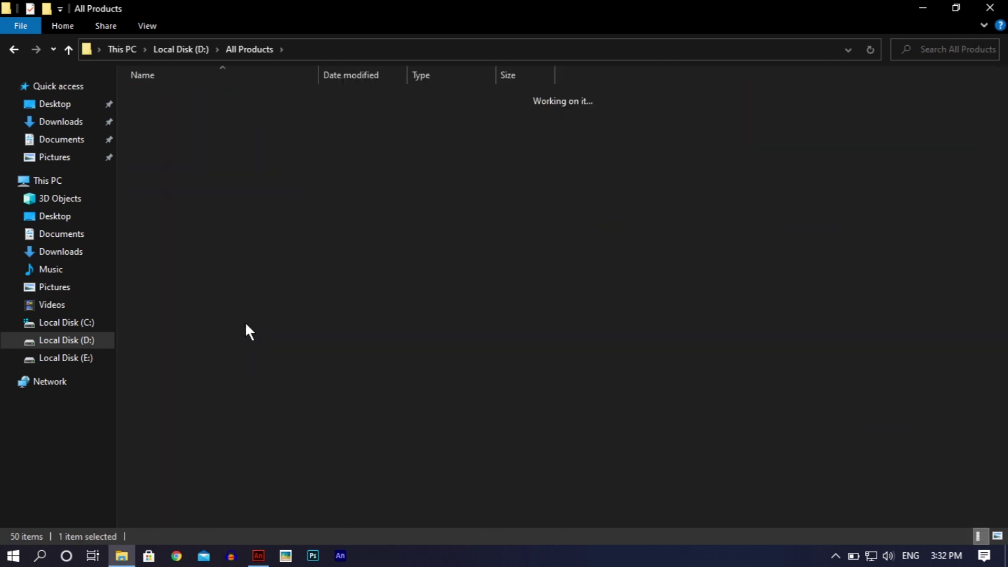
{"action": "double_click", "coordinate": [248, 142]}
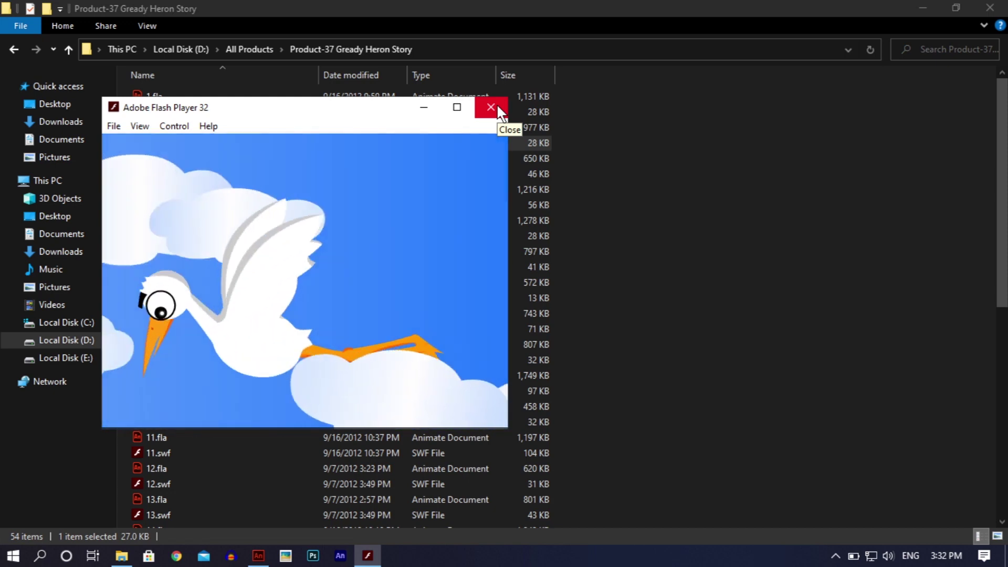
{"action": "left_click", "coordinate": [491, 108]}
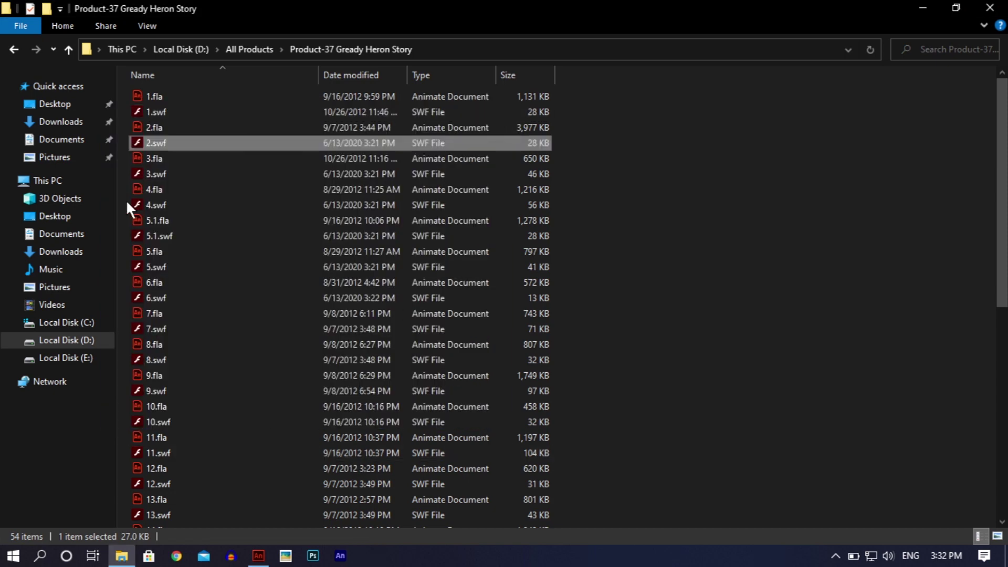
- Open the Gready Heron Story folder on drive D and play the beach background SWF
{"action": "left_click", "coordinate": [71, 342]}
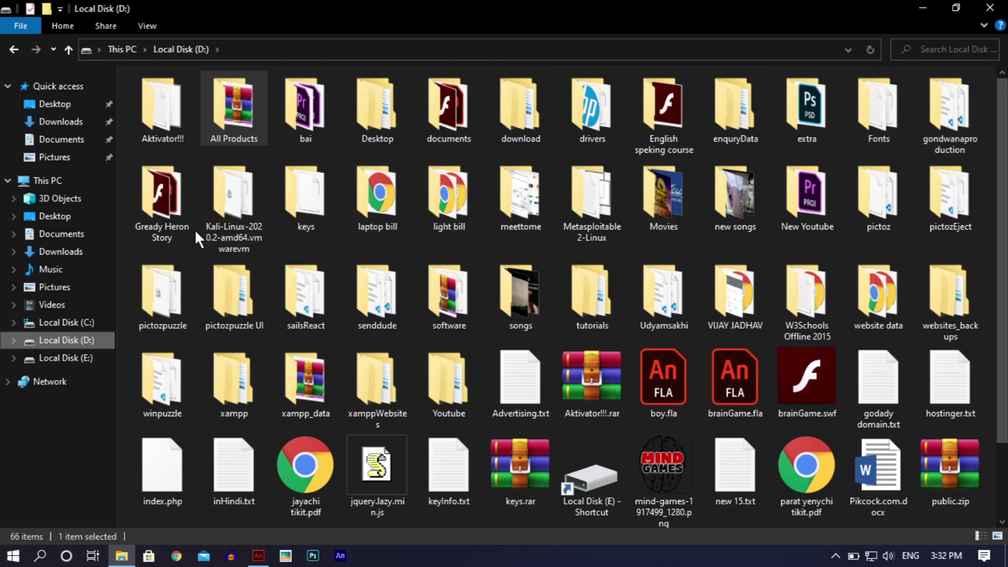
{"action": "double_click", "coordinate": [179, 222]}
{"action": "double_click", "coordinate": [166, 126]}
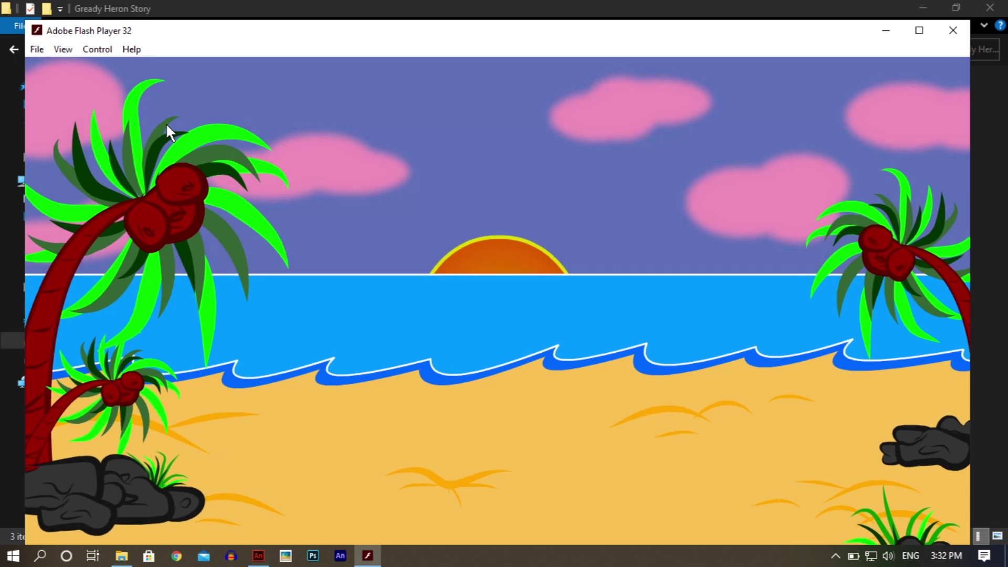